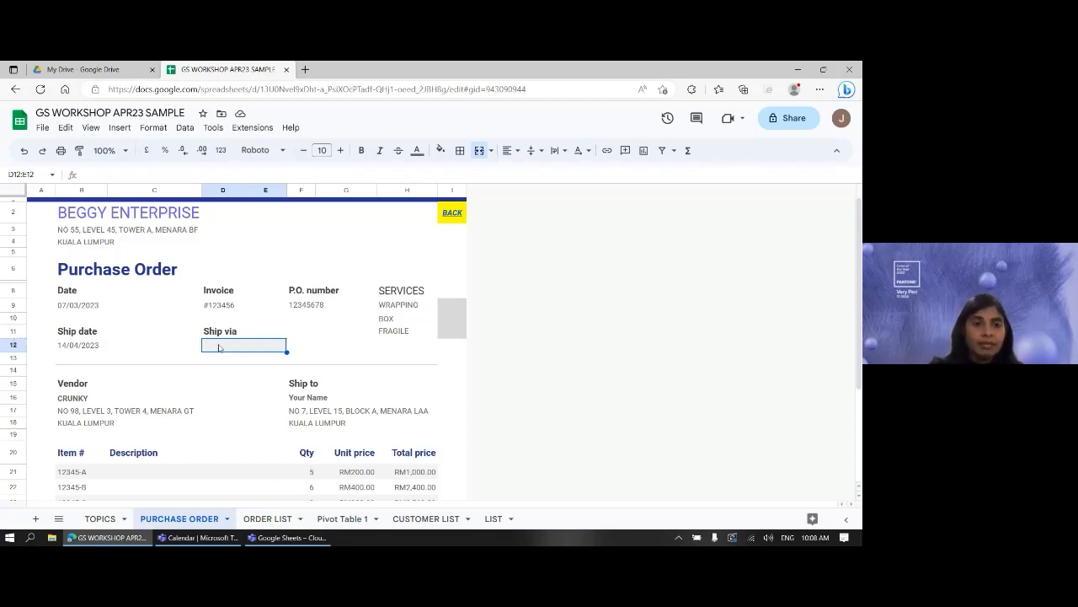
- Open Data validation for the selected Ship via cells D12:E12
left_click(185, 129)
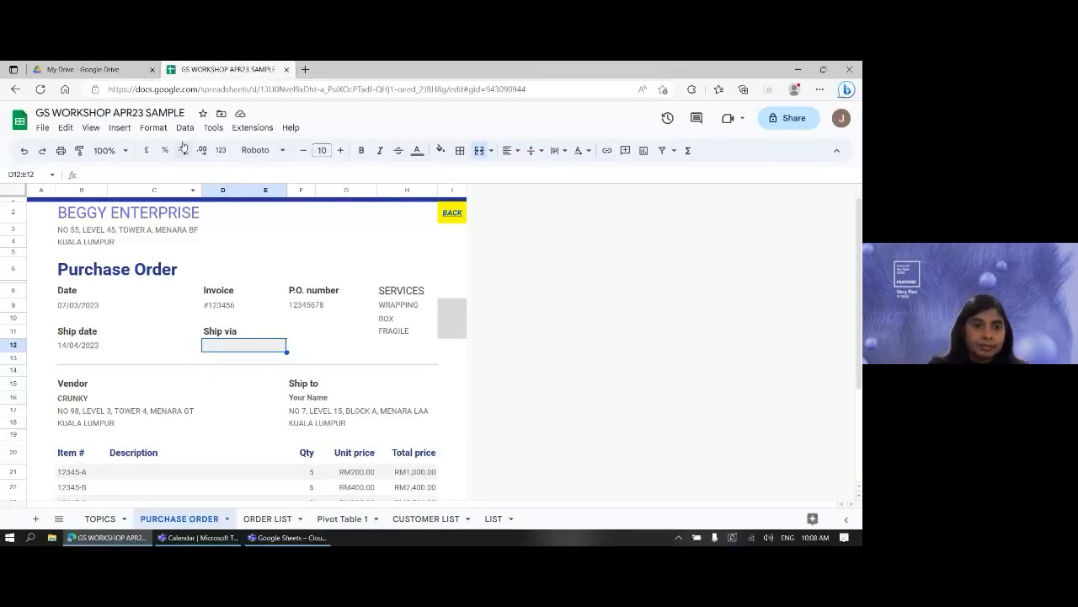
left_click(185, 129)
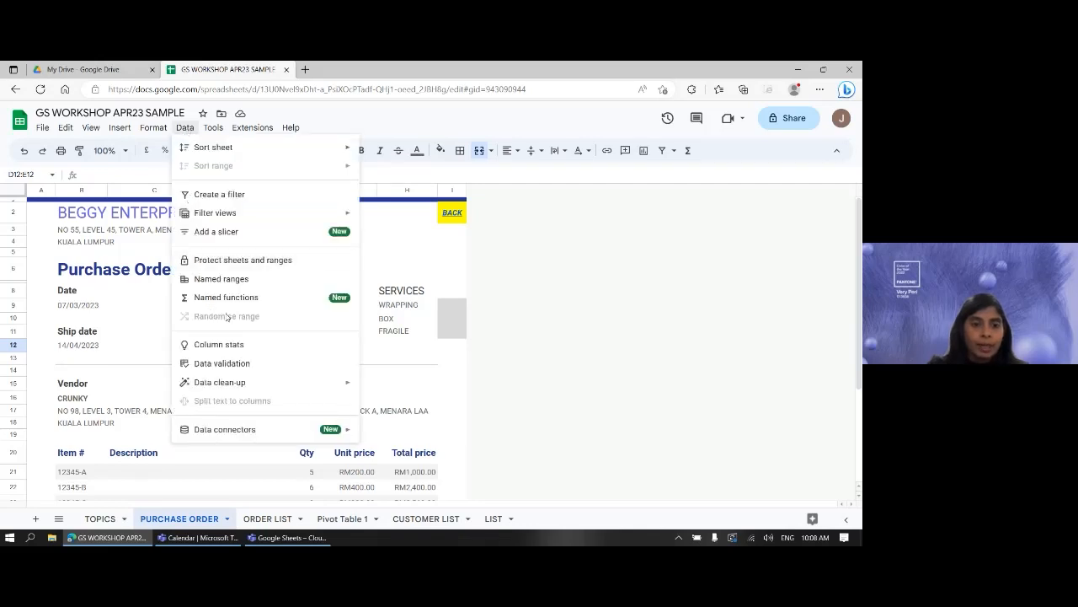
left_click(223, 363)
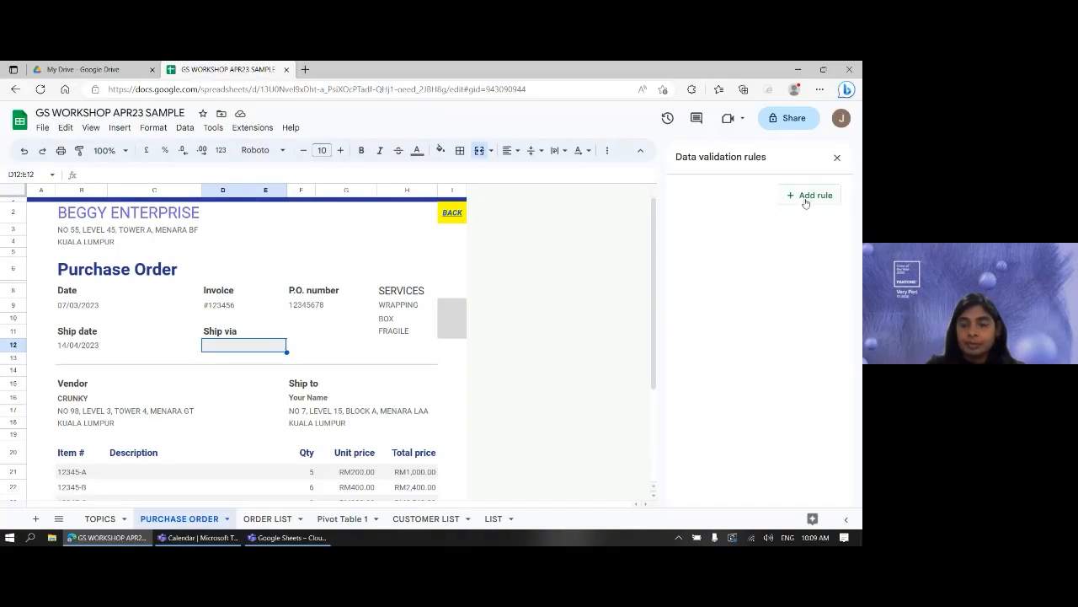
- Add a new Drop-down rule applying to 'PURCHASE ORDER'!D12:E12
left_click(811, 195)
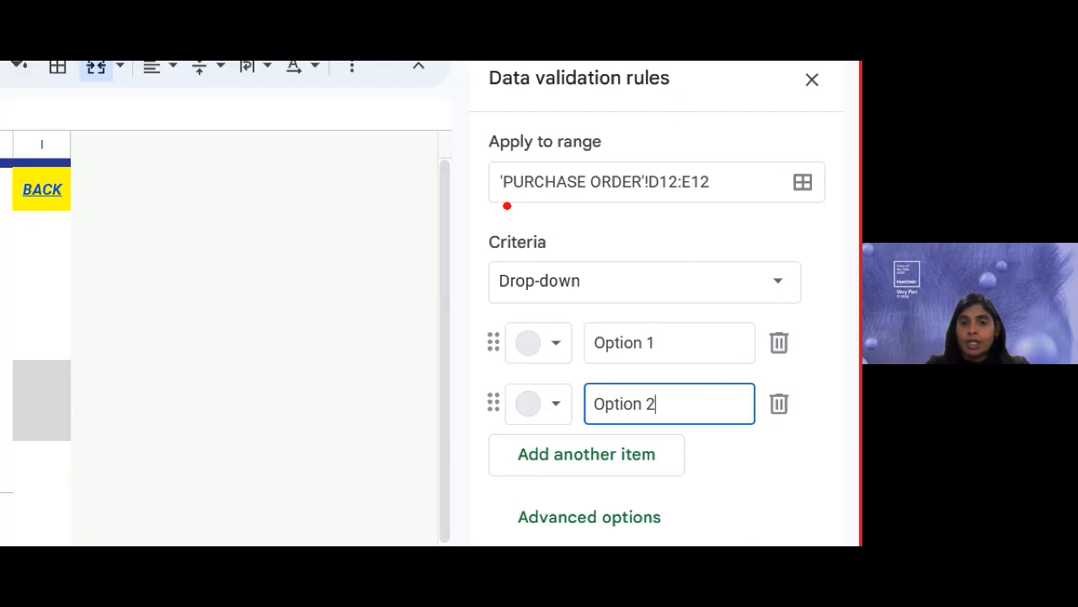
left_click_drag(504, 205, 710, 202)
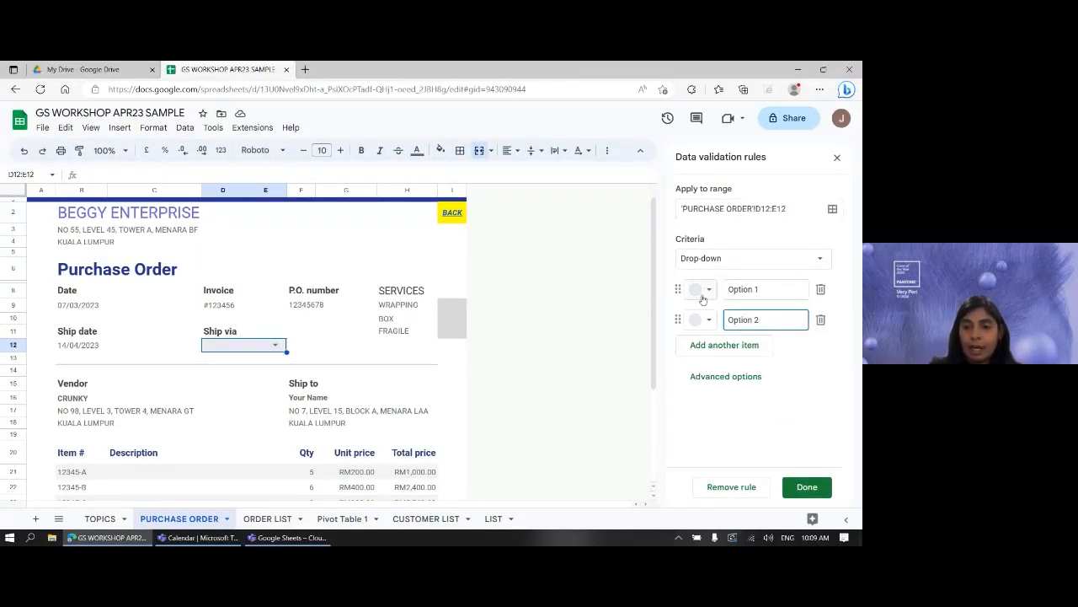
- Set the drop-down items to DHL, FEDEX and SKYNET, removing the extra empty item
triple_click(765, 288)
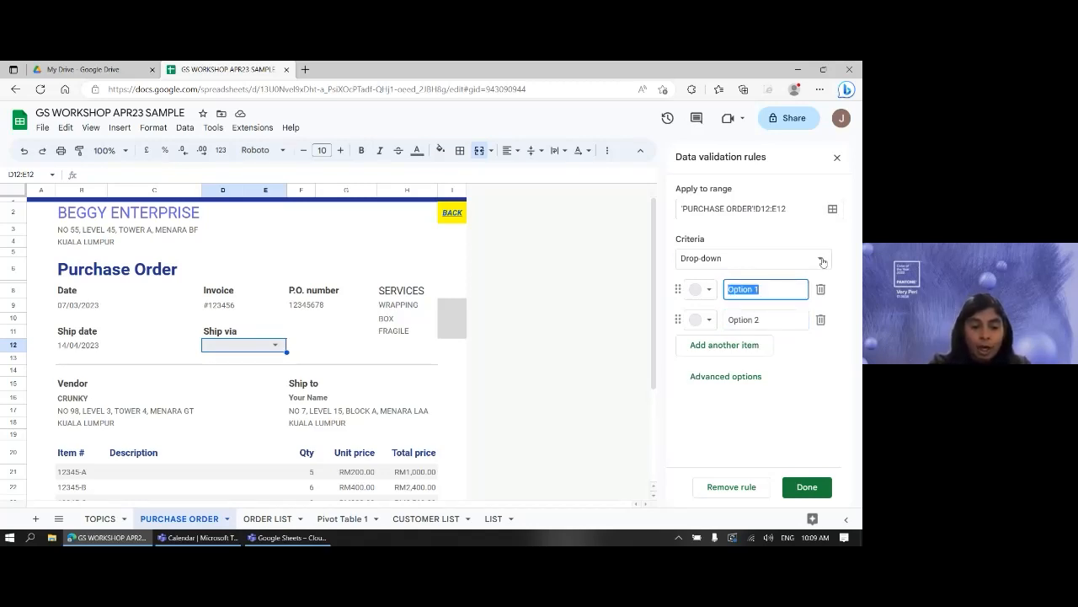
type("DHL")
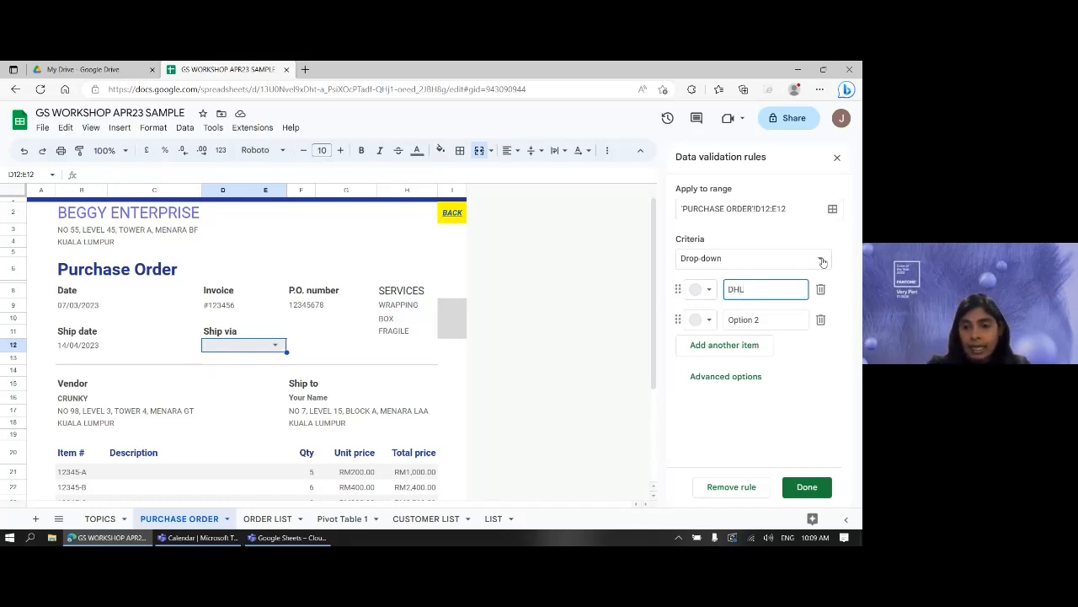
triple_click(795, 314)
type("FE")
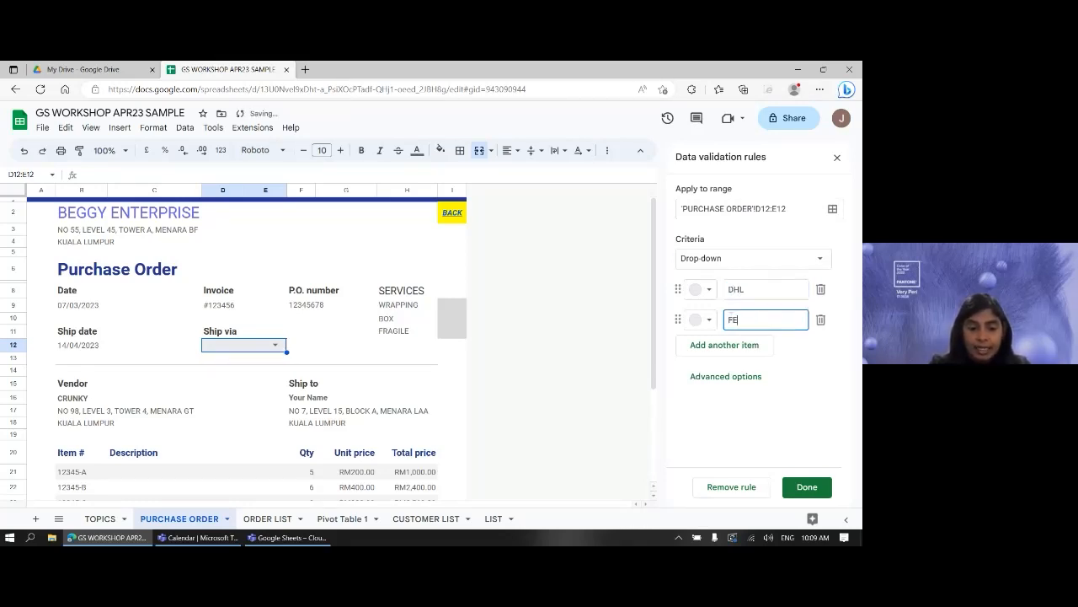
type("DEX")
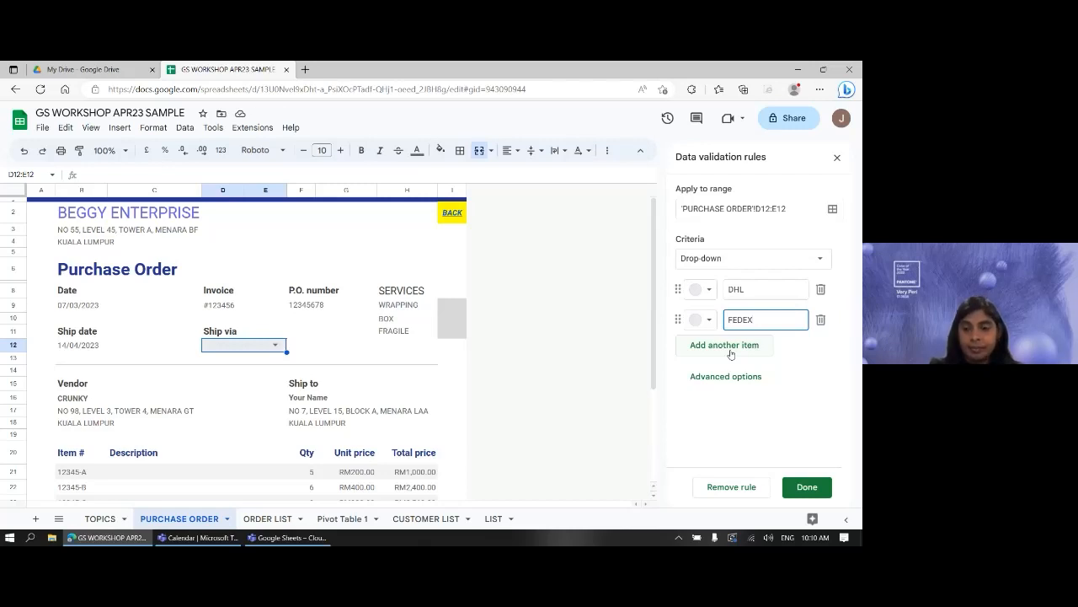
left_click(731, 347)
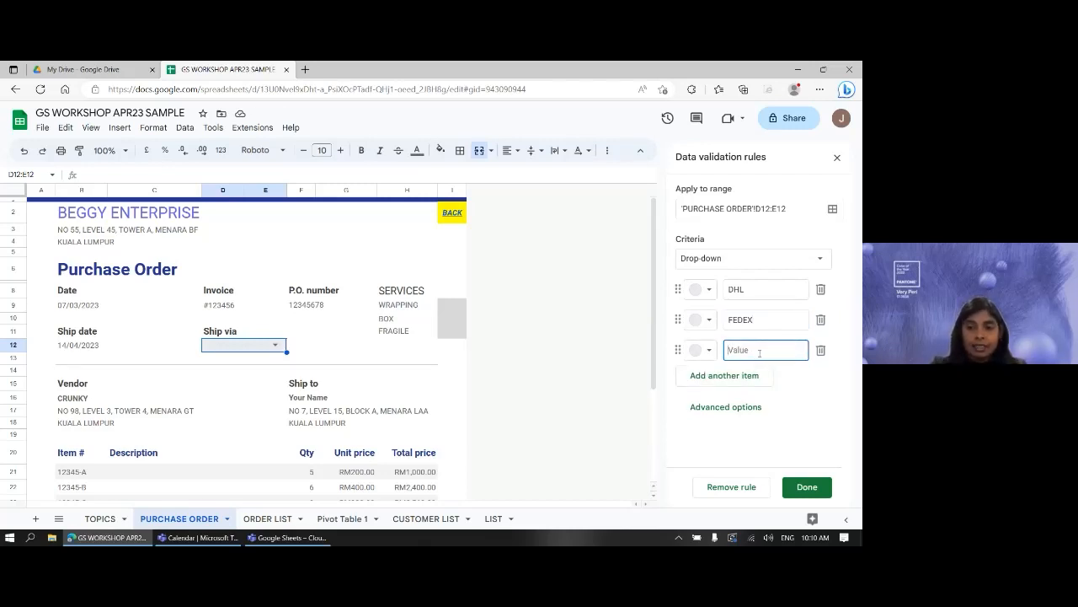
type("SK")
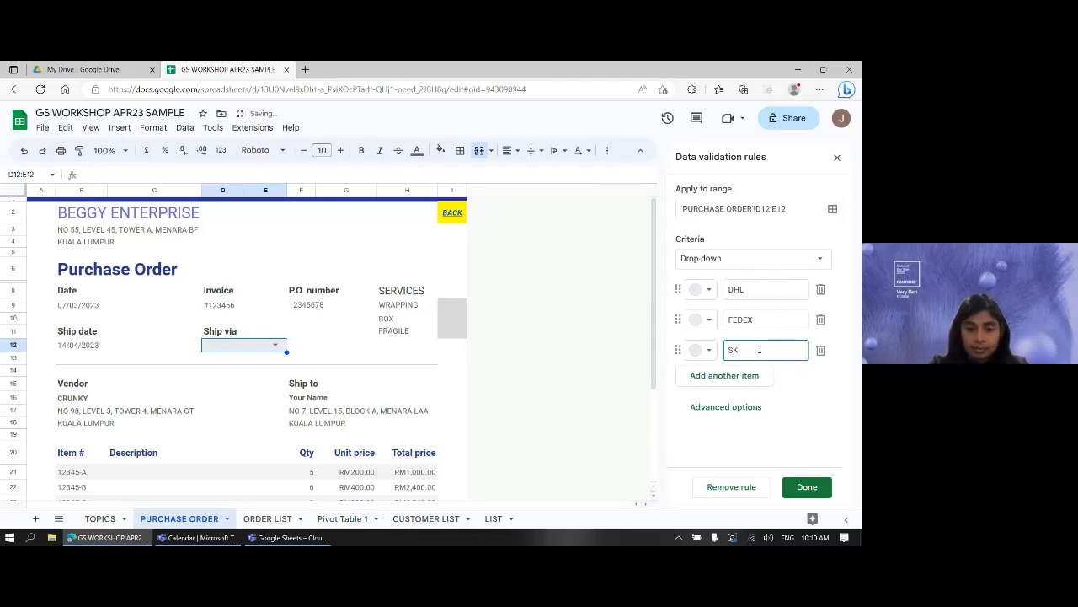
type("YNET")
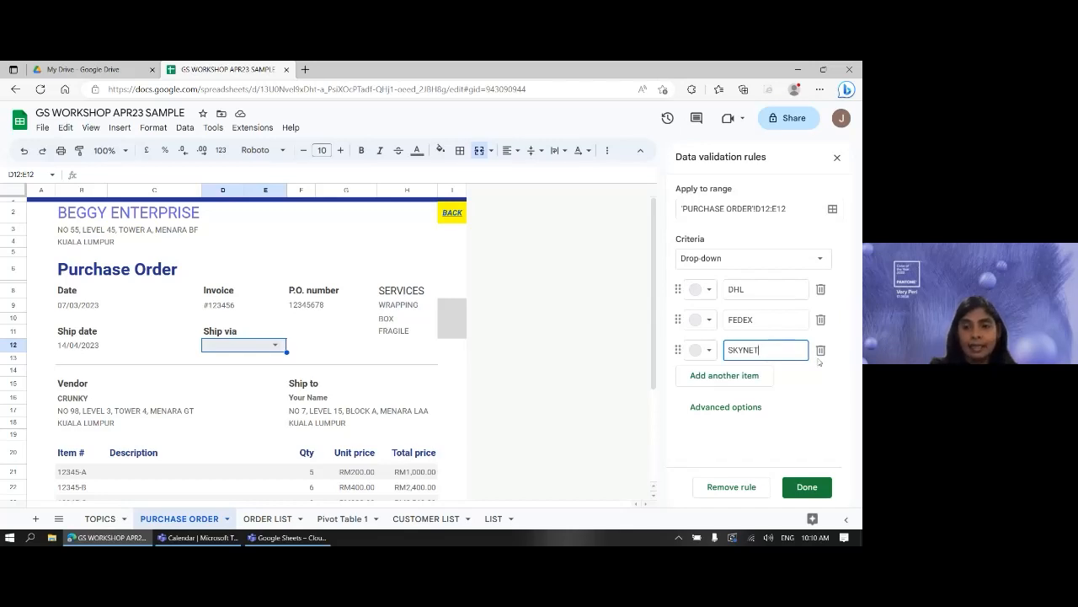
left_click(744, 375)
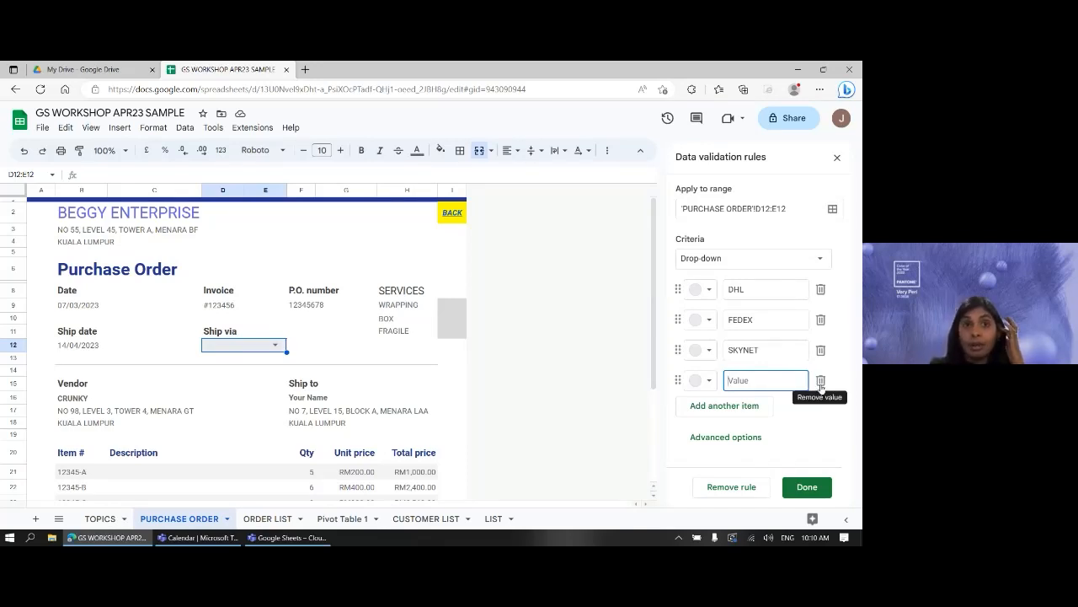
left_click(821, 383)
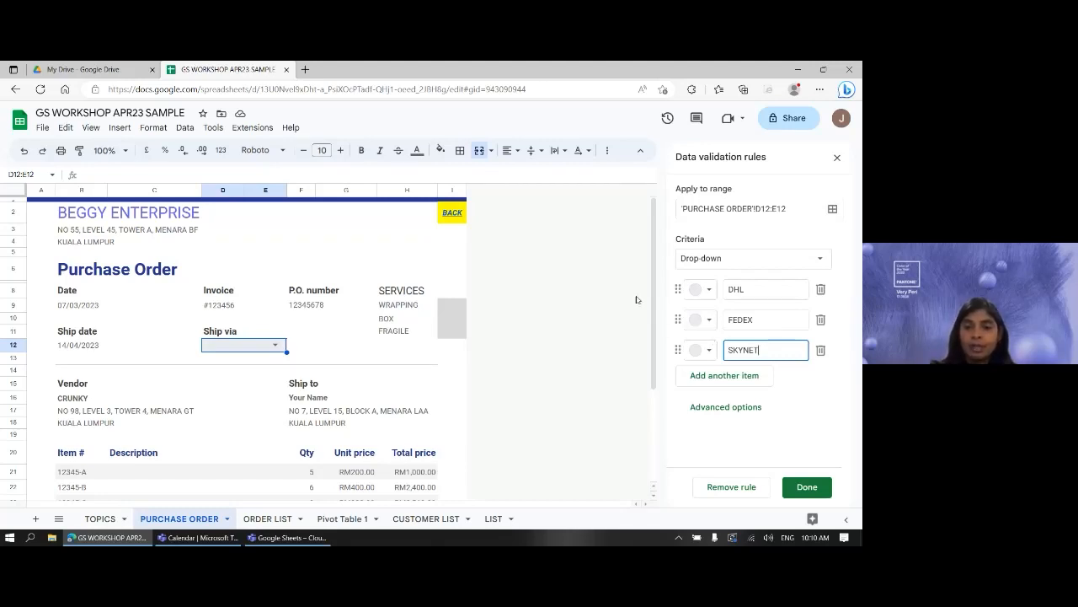
- Colour the options: DHL light green, FEDEX light blue, SKYNET light pink
left_click(709, 292)
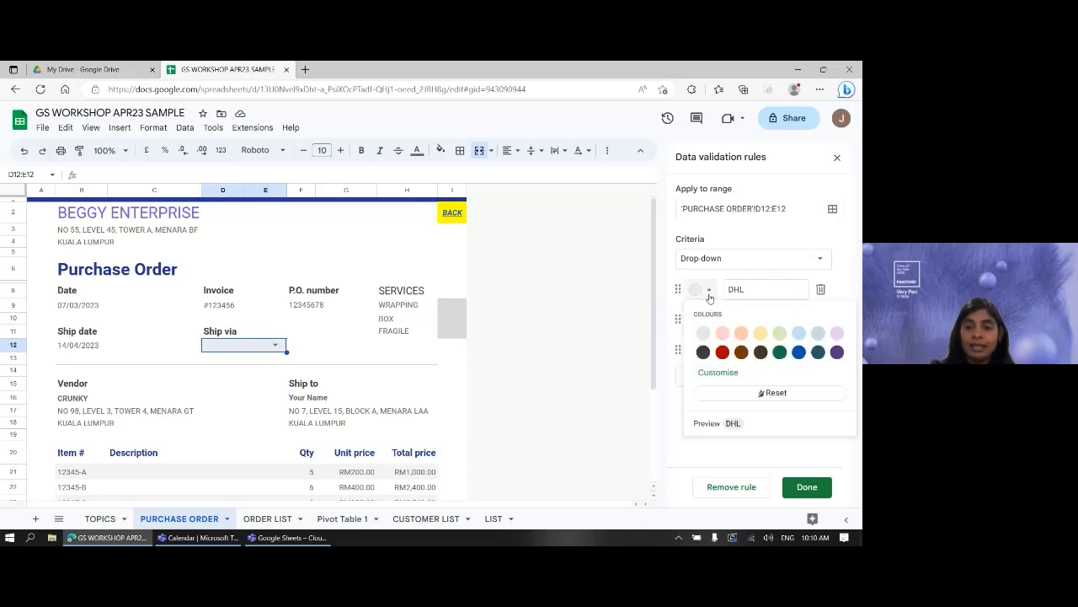
left_click(780, 334)
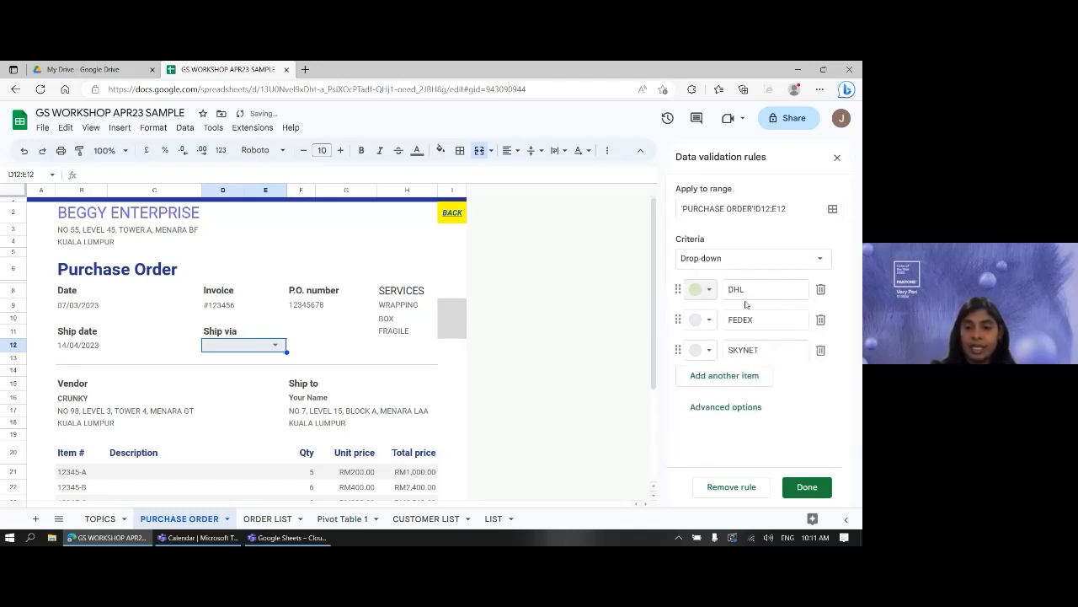
left_click(710, 321)
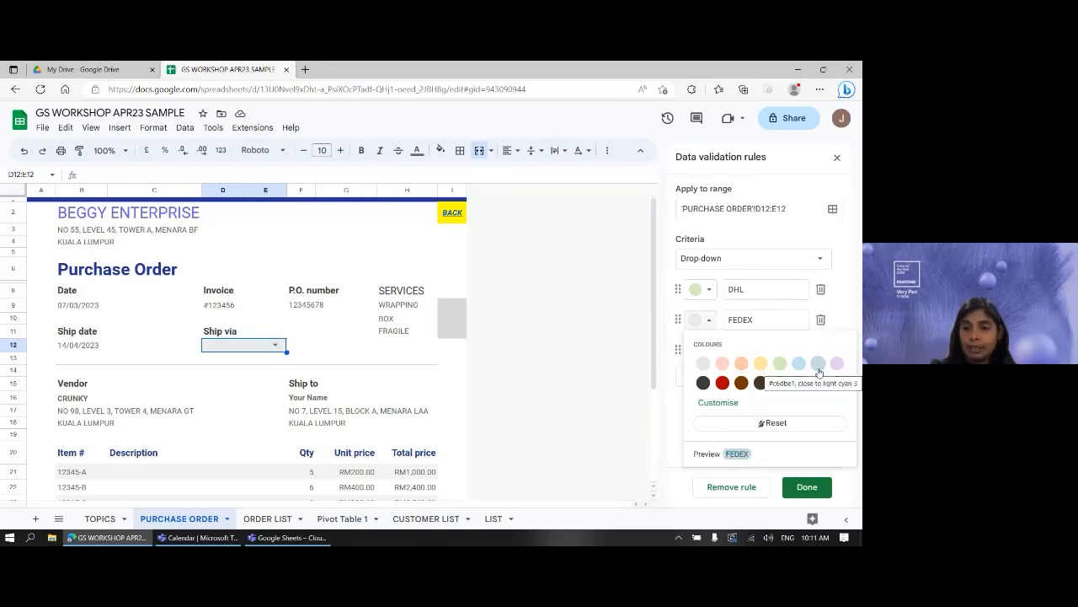
left_click(818, 372)
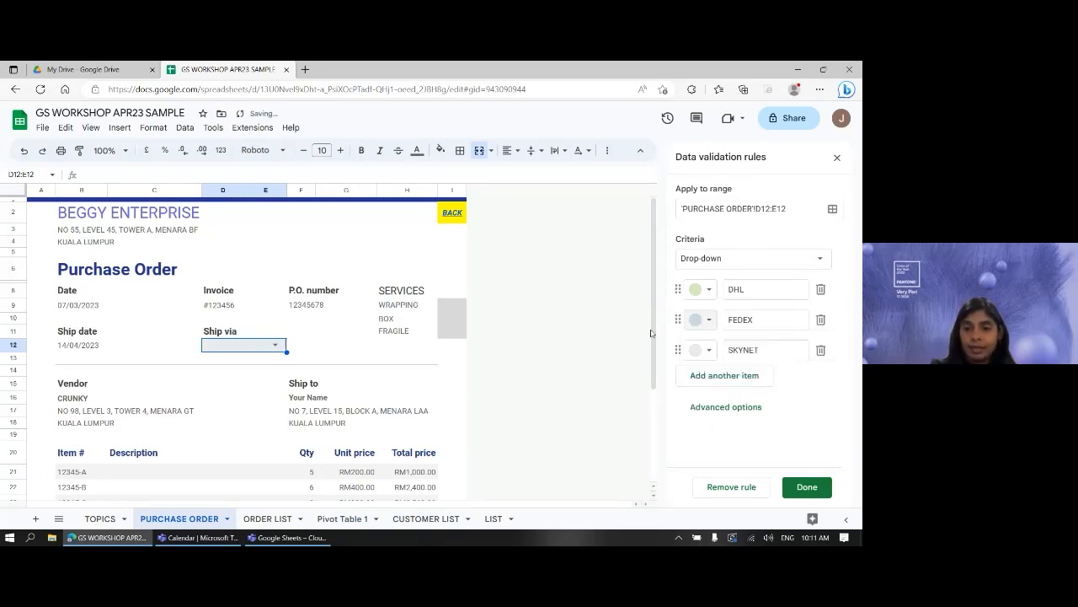
left_click(708, 354)
left_click(722, 394)
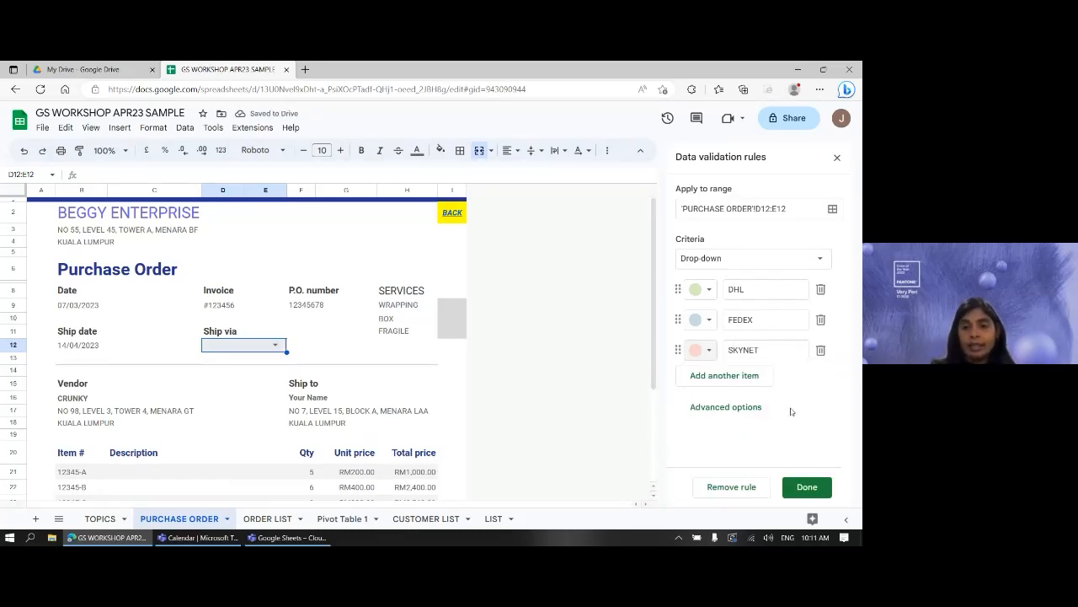
- In Advanced options, enable help text for the selected cell reading 'Choose from list'
left_click(705, 408)
scroll(798, 419, "down", 1)
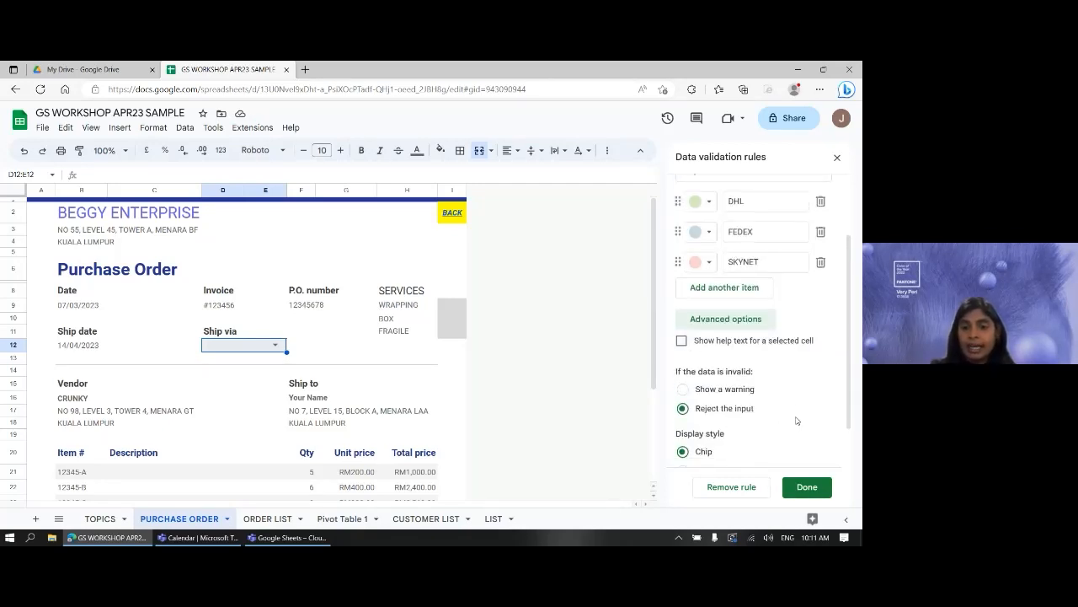
scroll(793, 396, "down", 2)
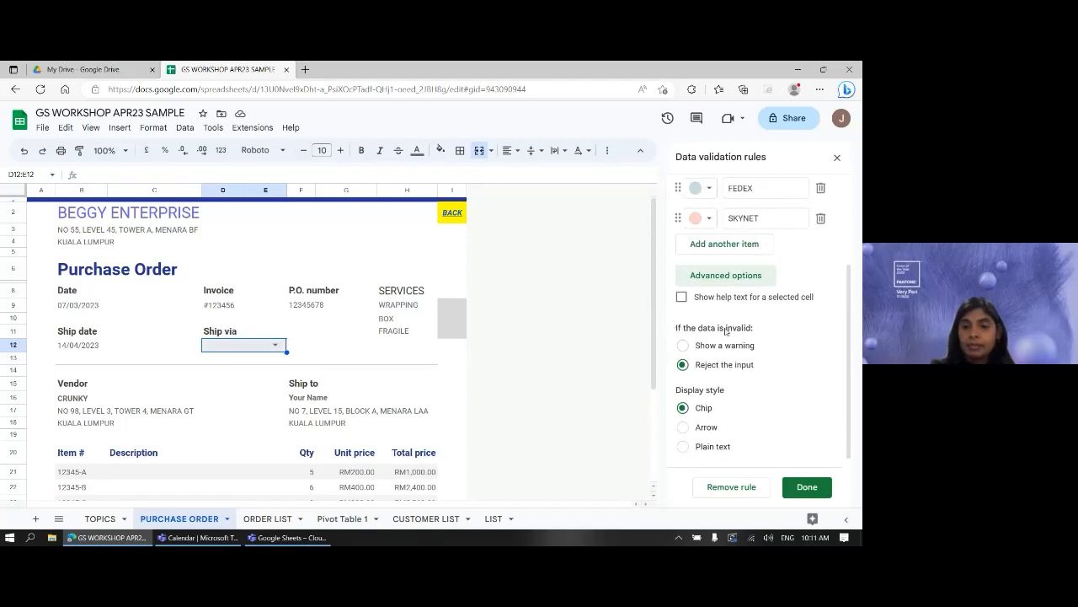
left_click(681, 297)
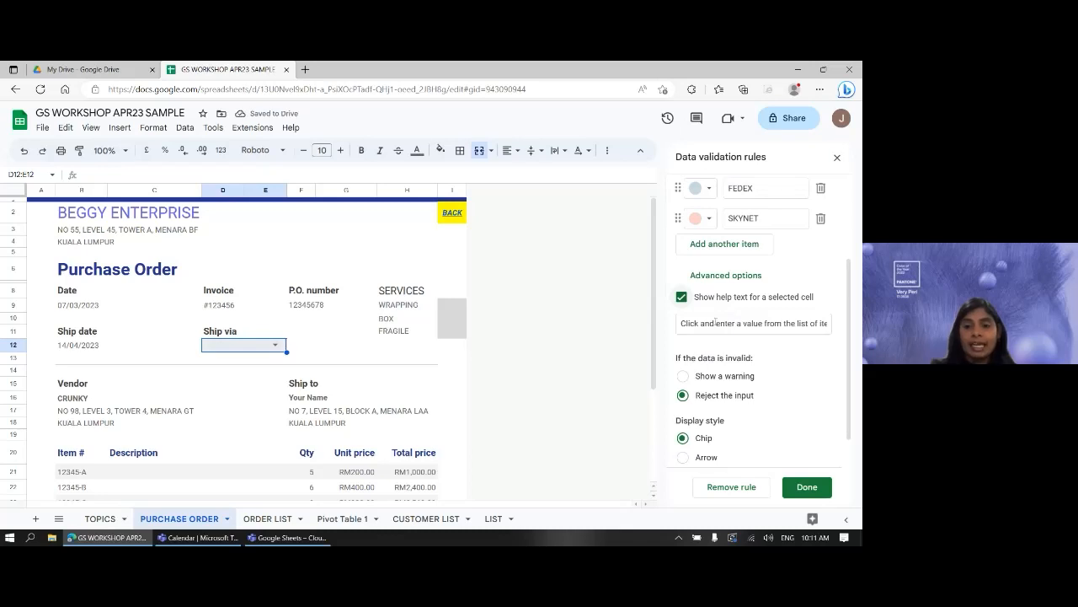
left_click(703, 324)
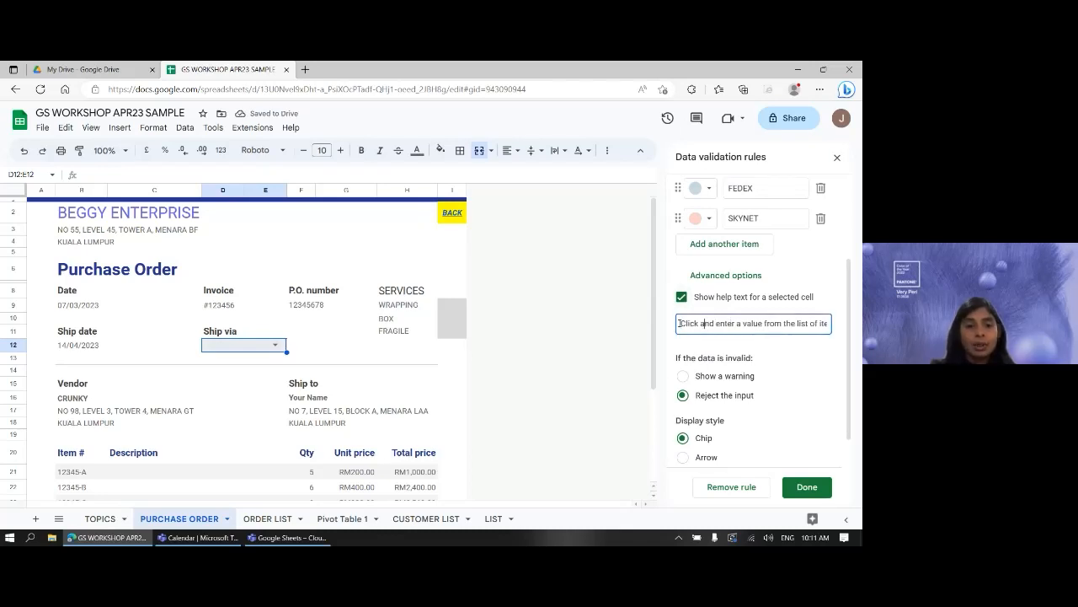
left_click_drag(681, 323, 834, 333)
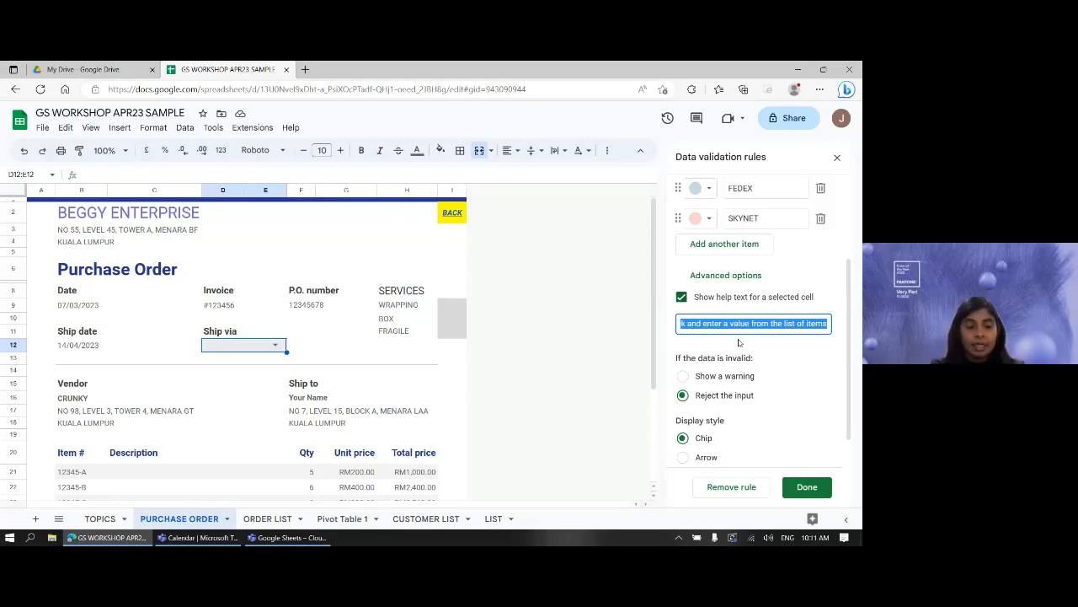
type("Choose ")
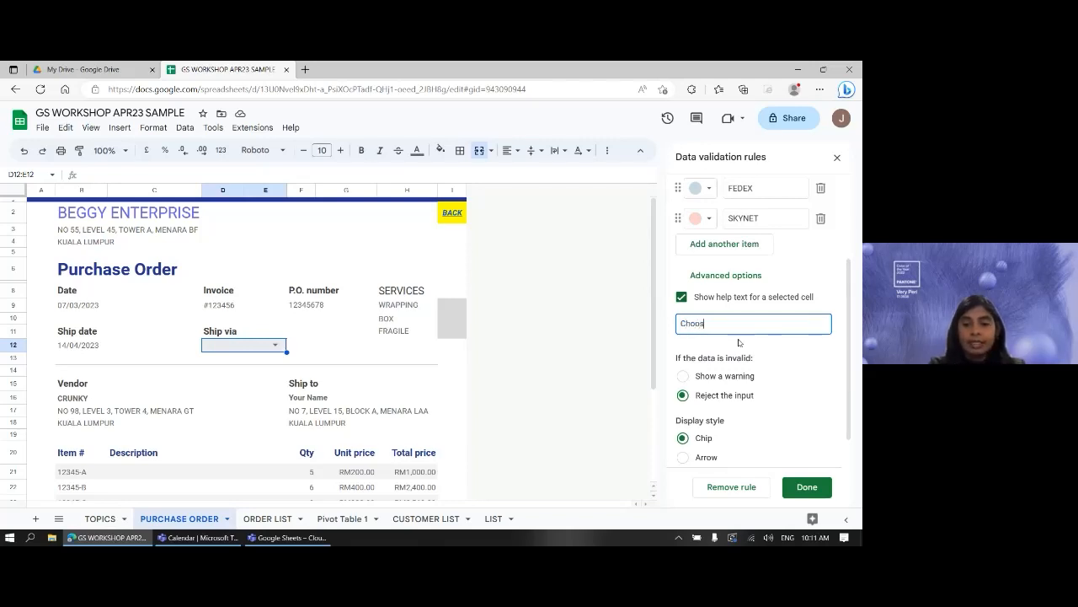
type("from list")
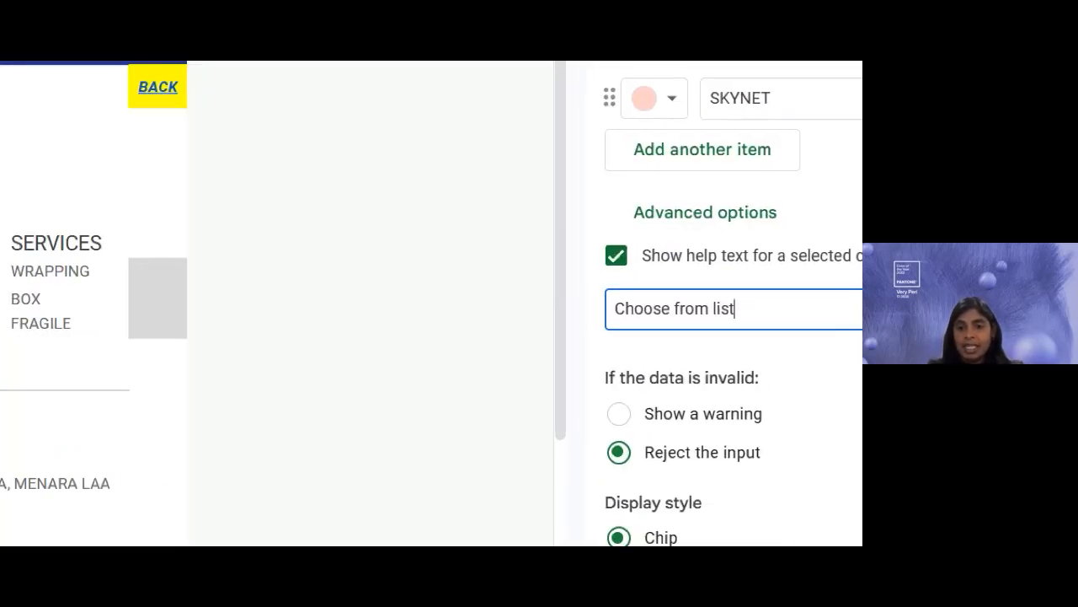
mouse_move(463, 199)
left_mouse_down()
mouse_move(638, 328)
mouse_move(792, 328)
left_mouse_up()
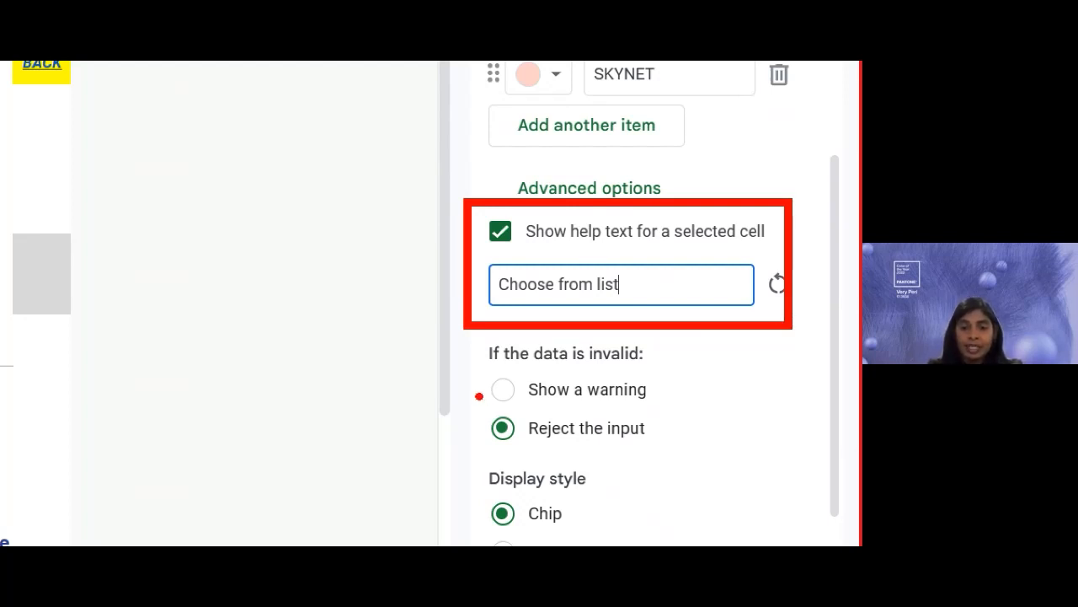
left_click_drag(492, 368, 656, 368)
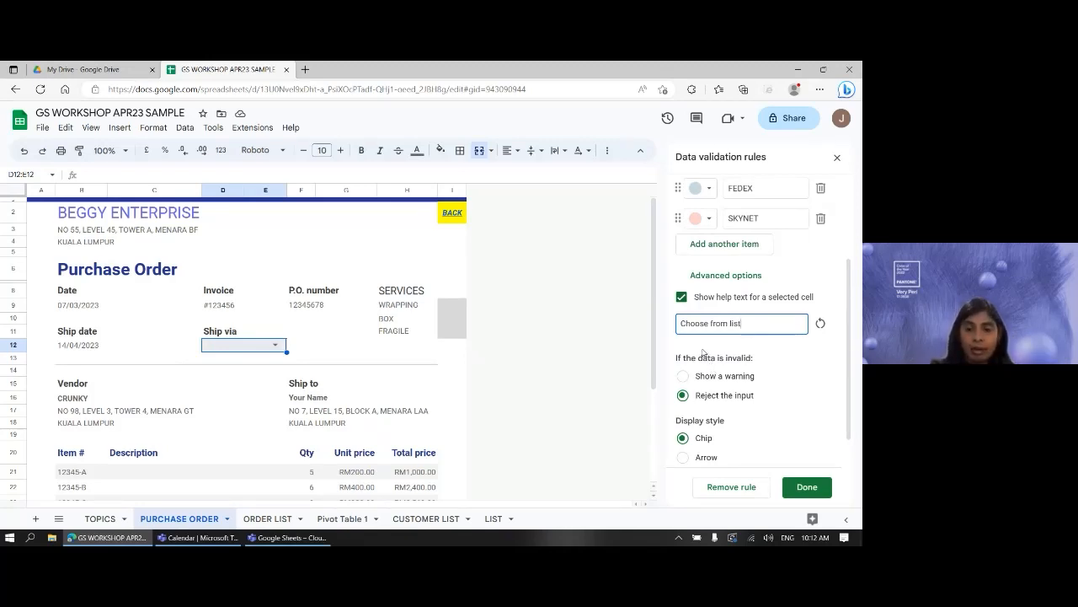
- Try the Arrow and Plain text display styles, then settle on Chip
scroll(747, 420, "down", 1)
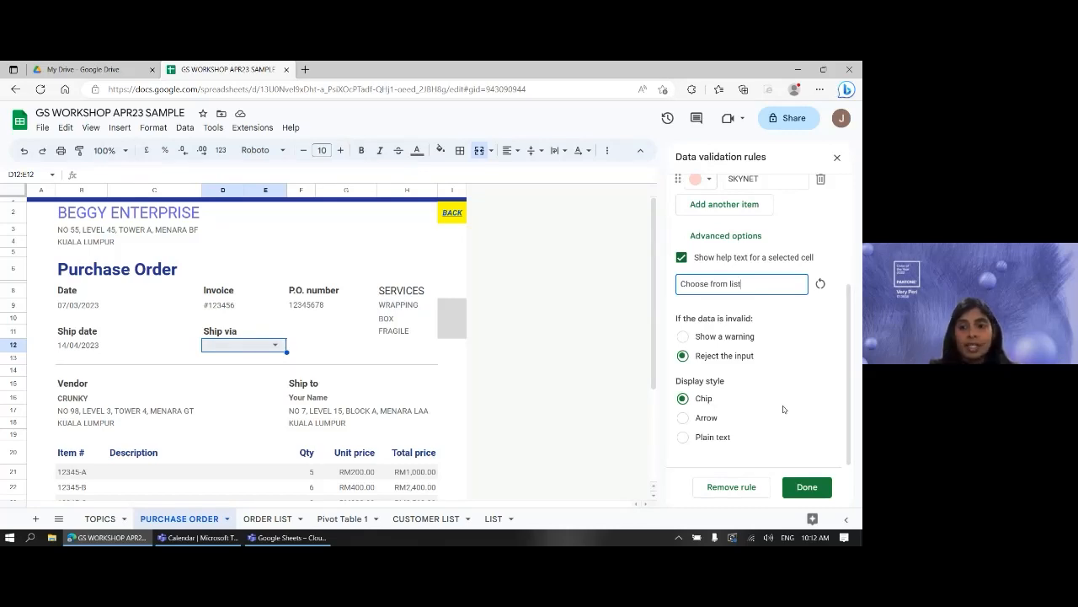
scroll(784, 409, "up", 4)
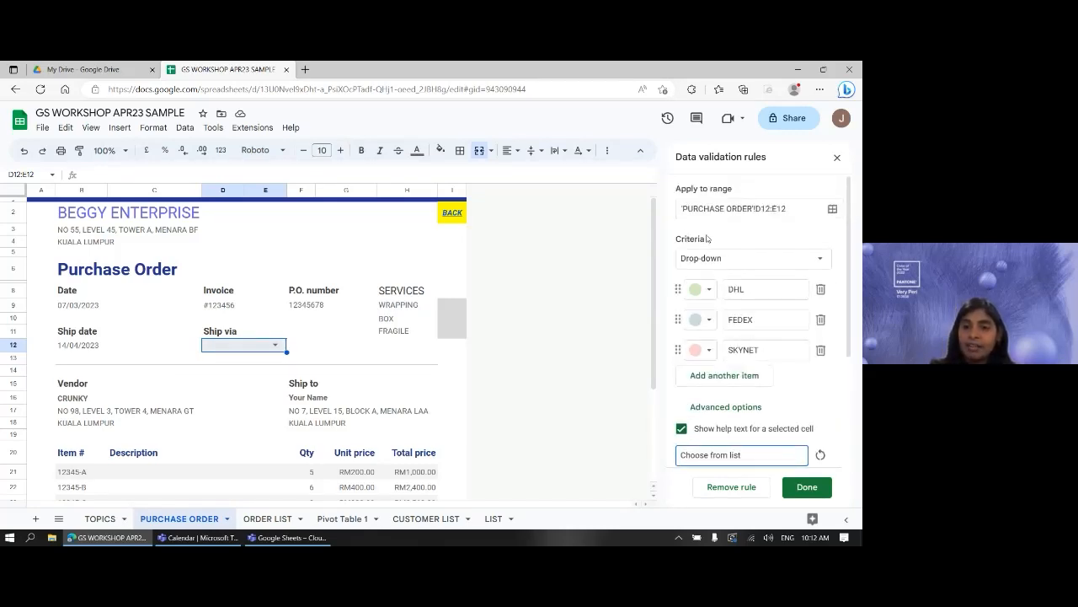
scroll(773, 383, "down", 2)
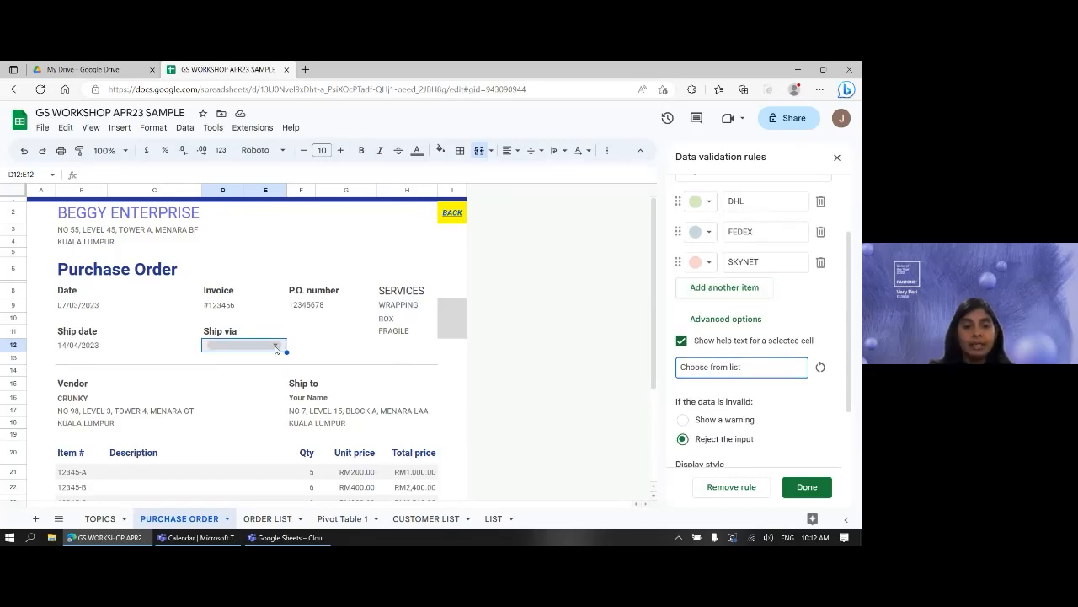
scroll(275, 348, "down", 2)
scroll(276, 348, "up", 1)
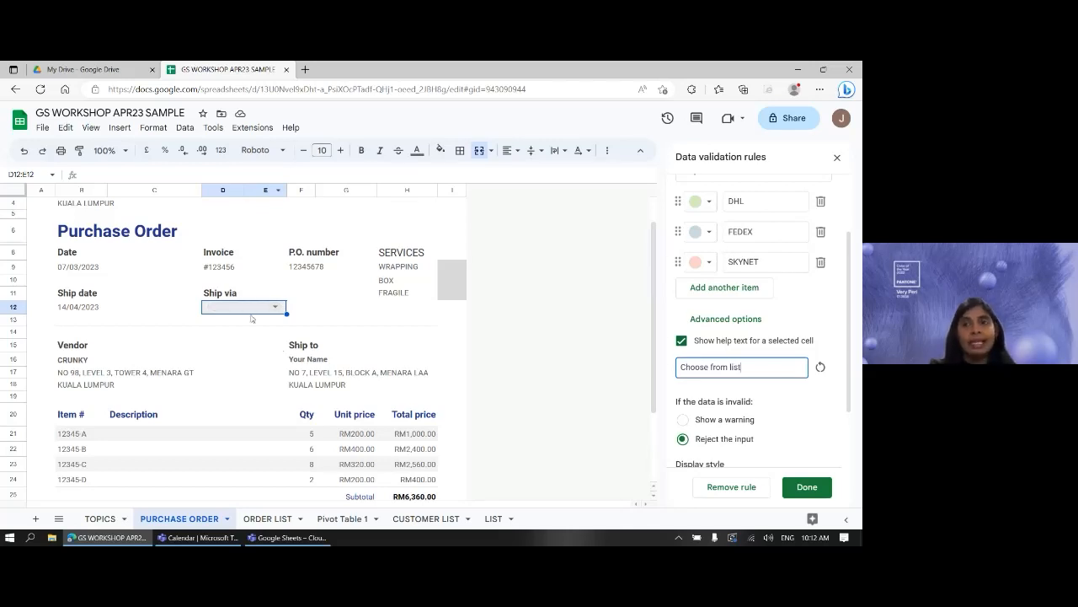
scroll(725, 370, "down", 1)
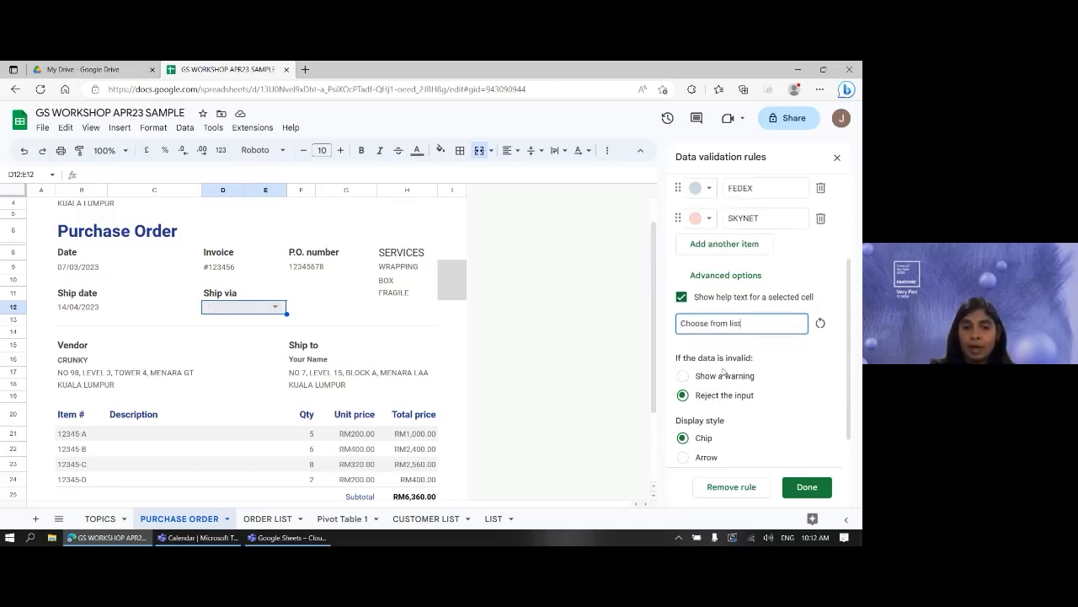
scroll(733, 379, "down", 1)
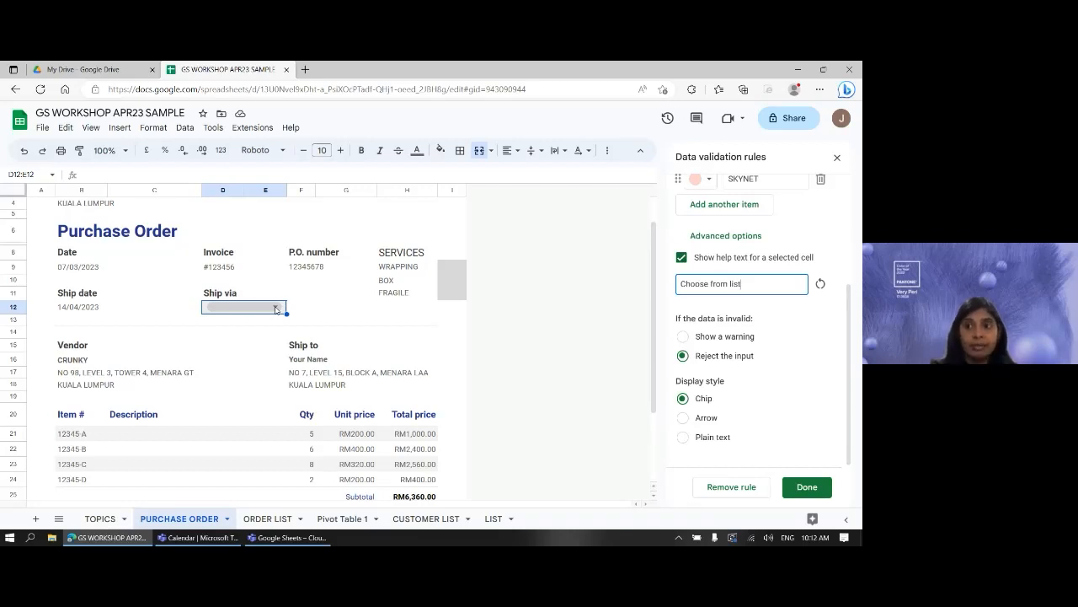
left_click(706, 419)
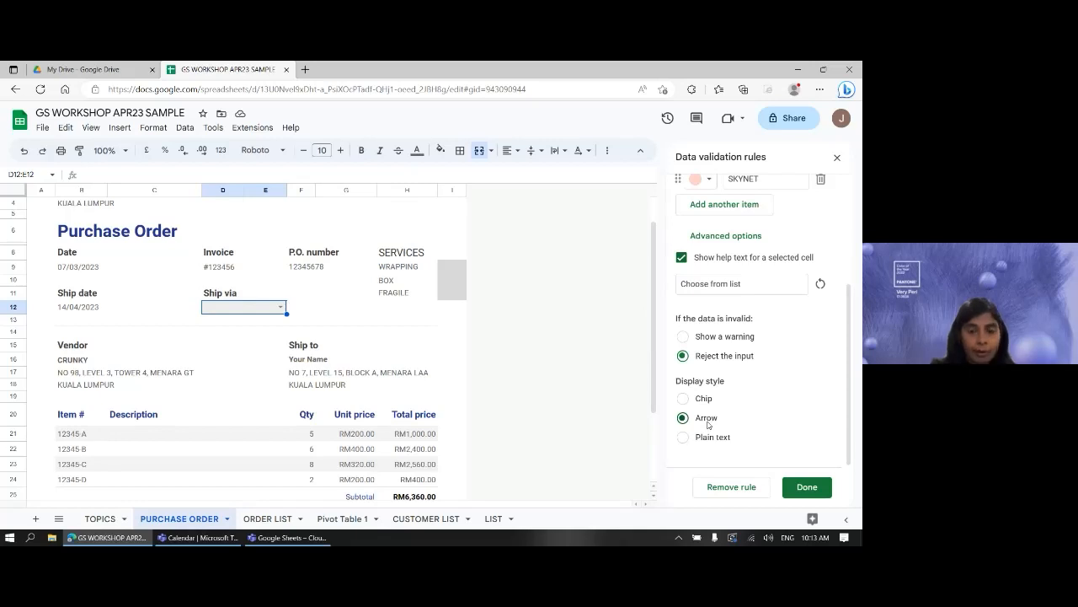
left_click(707, 438)
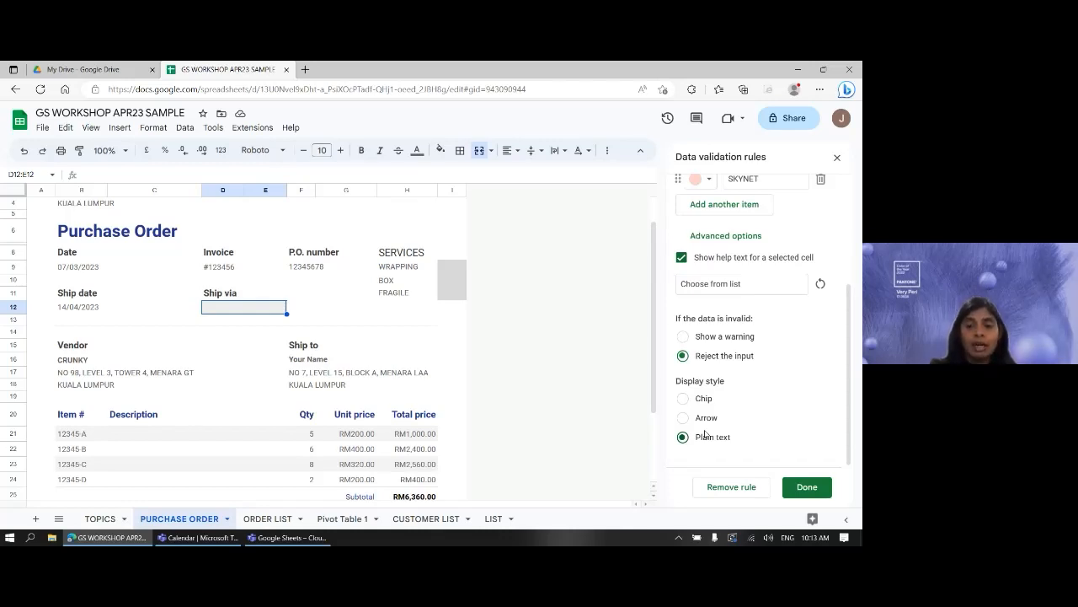
left_click(708, 402)
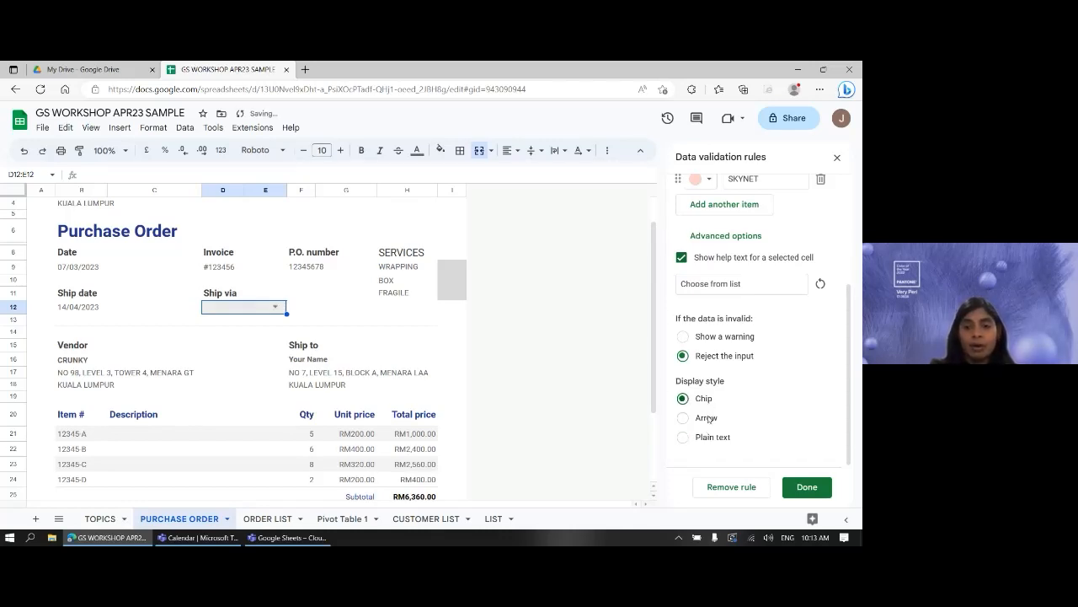
left_click(709, 418)
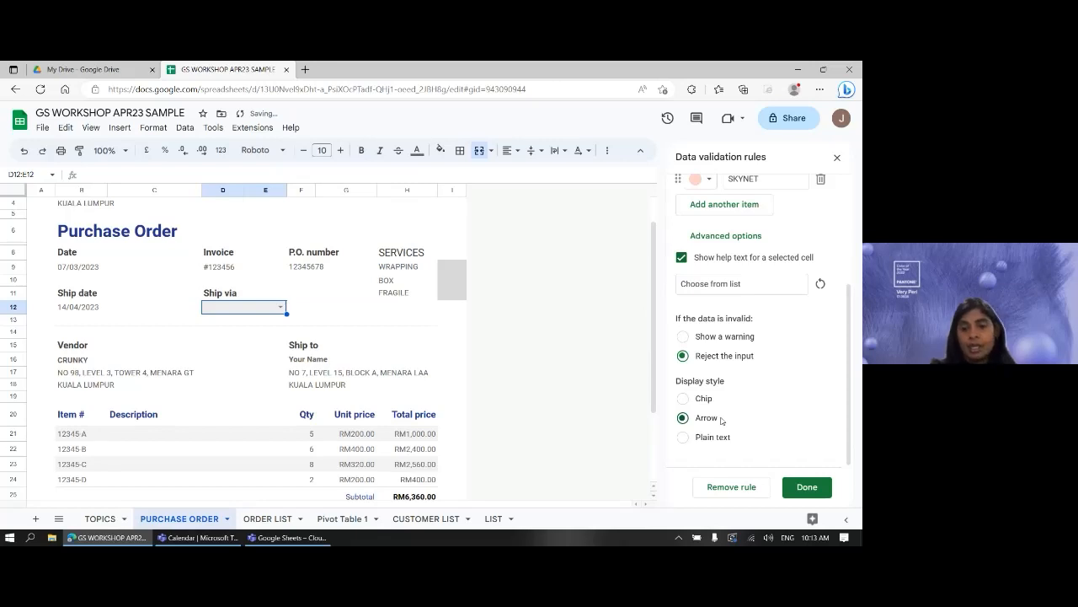
left_click(708, 399)
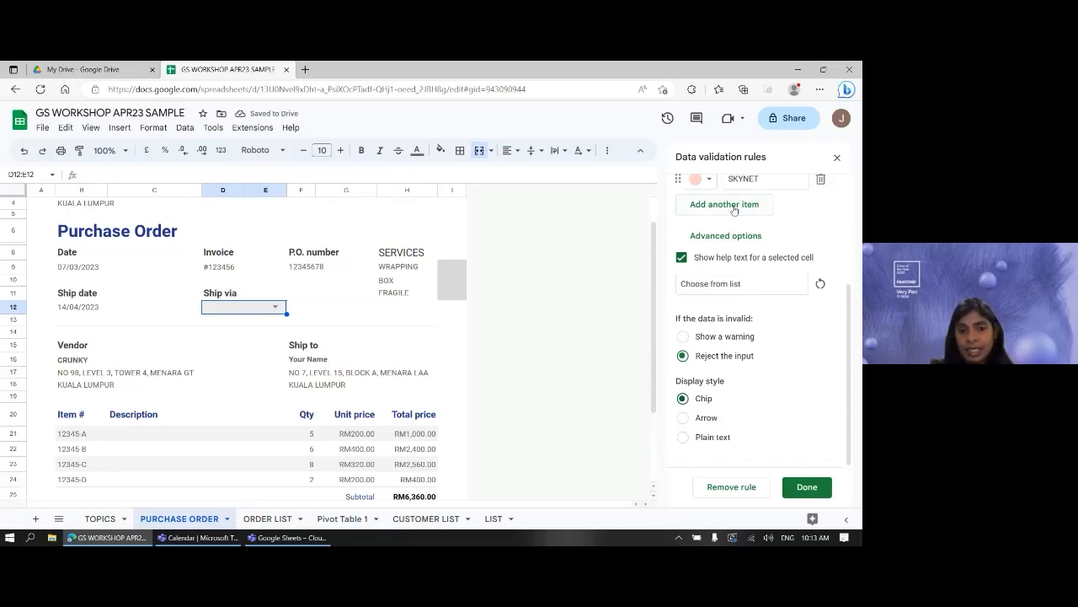
- Save the rule, pick DHL from D12's drop-down, then delete that entry
left_click(805, 489)
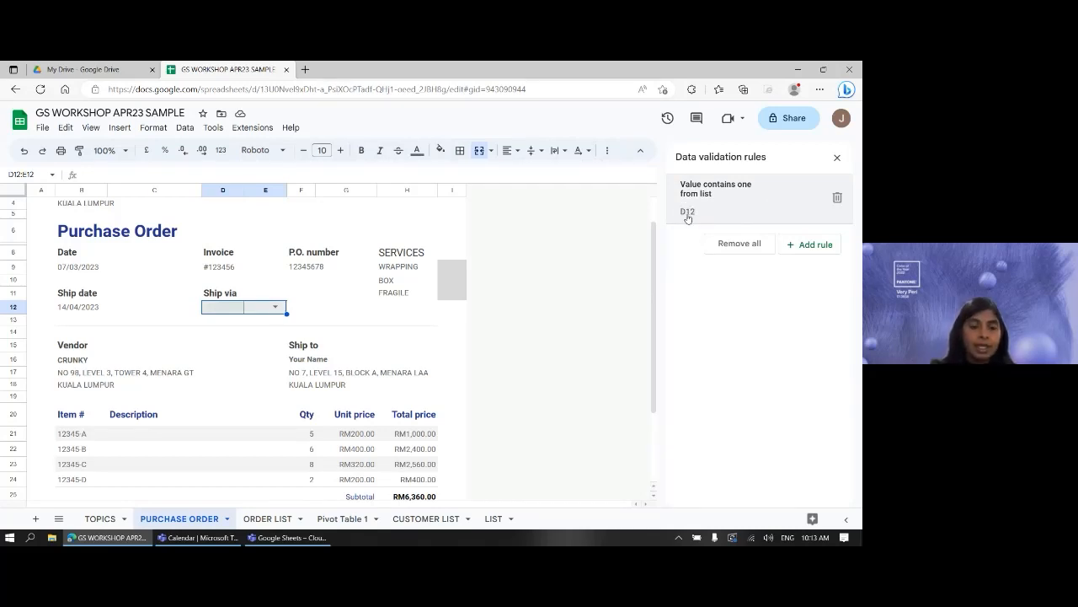
left_click(351, 310)
left_click(249, 306)
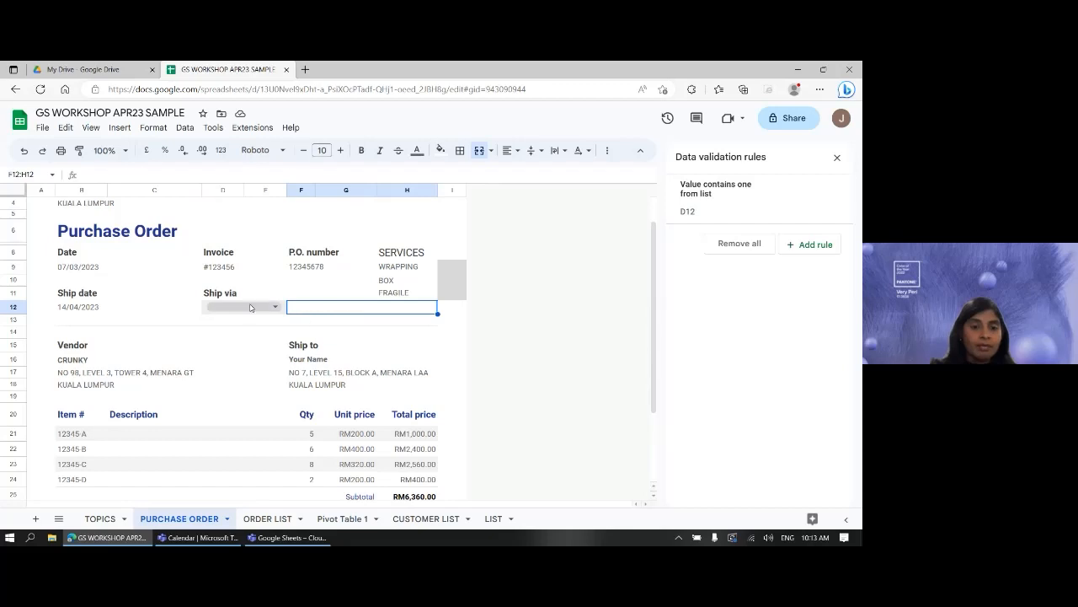
left_click(250, 306)
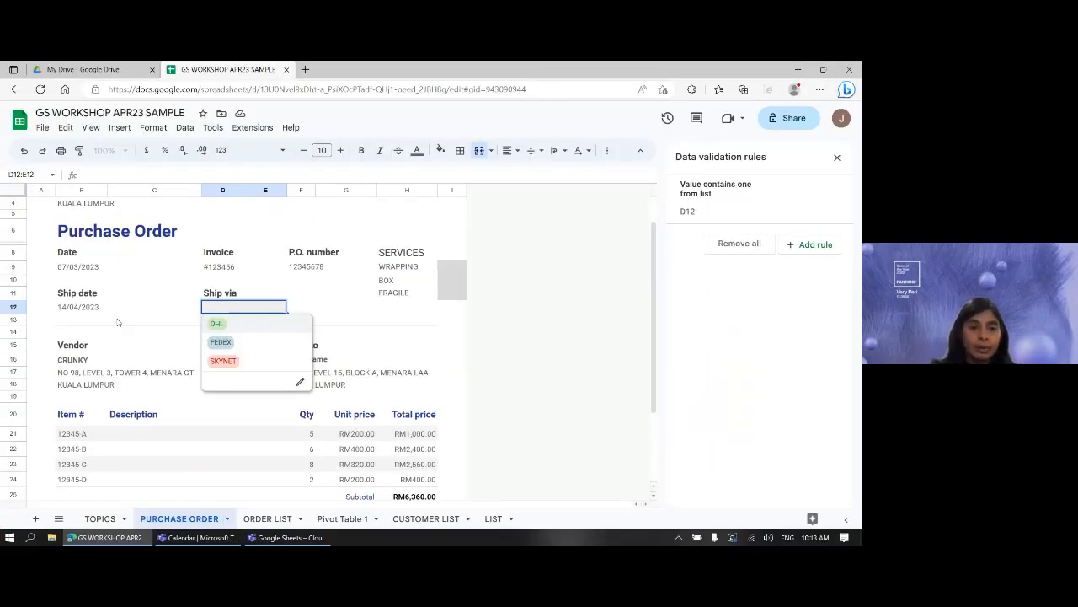
left_click(218, 325)
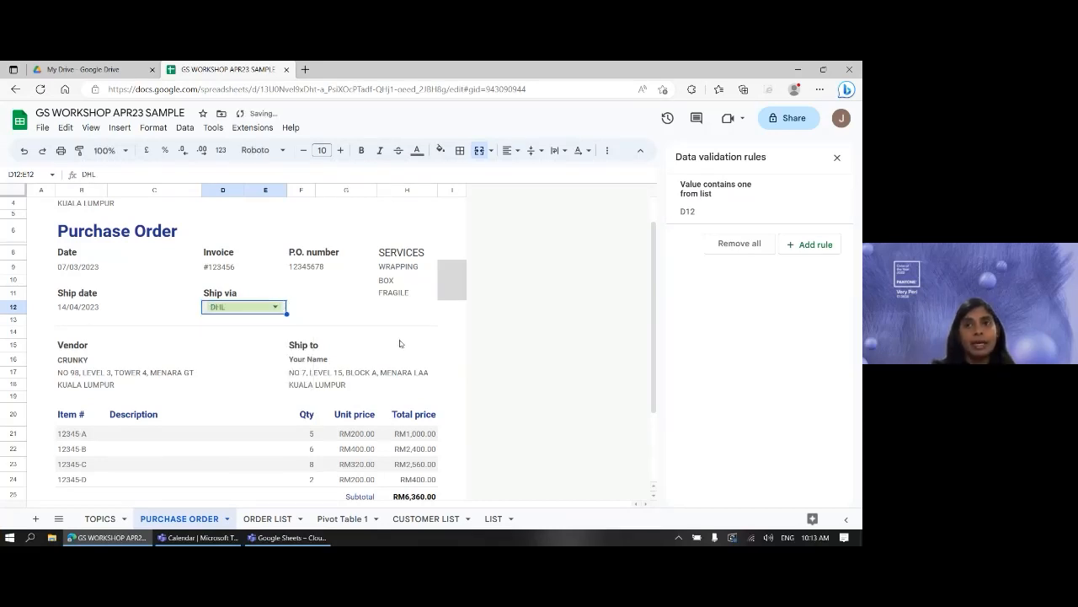
left_click(363, 308)
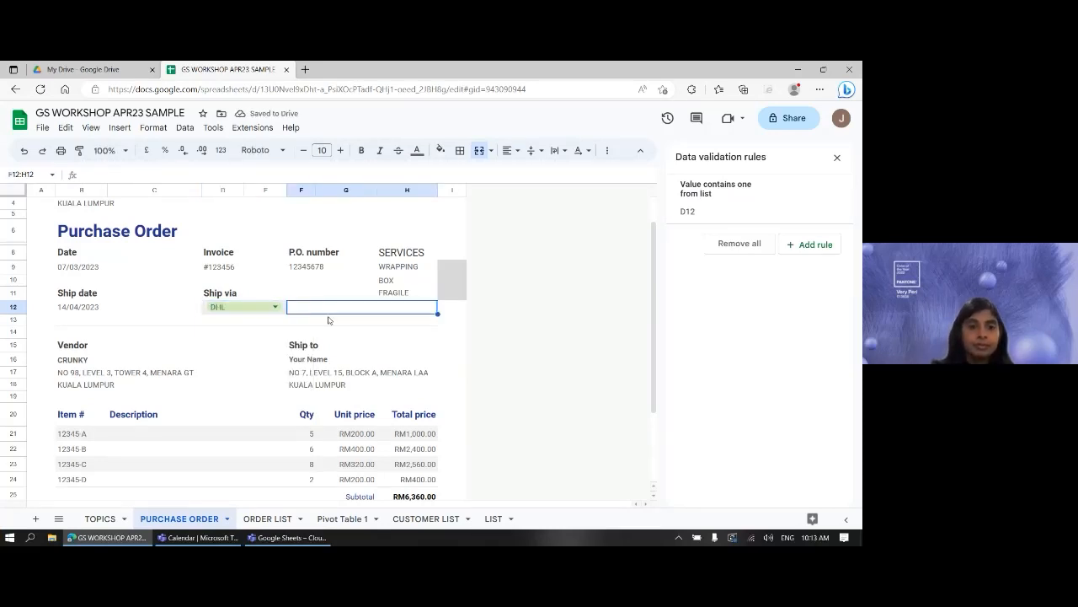
left_click(275, 308)
key("BackSpace")
key("BackSpace")
key("BackSpace")
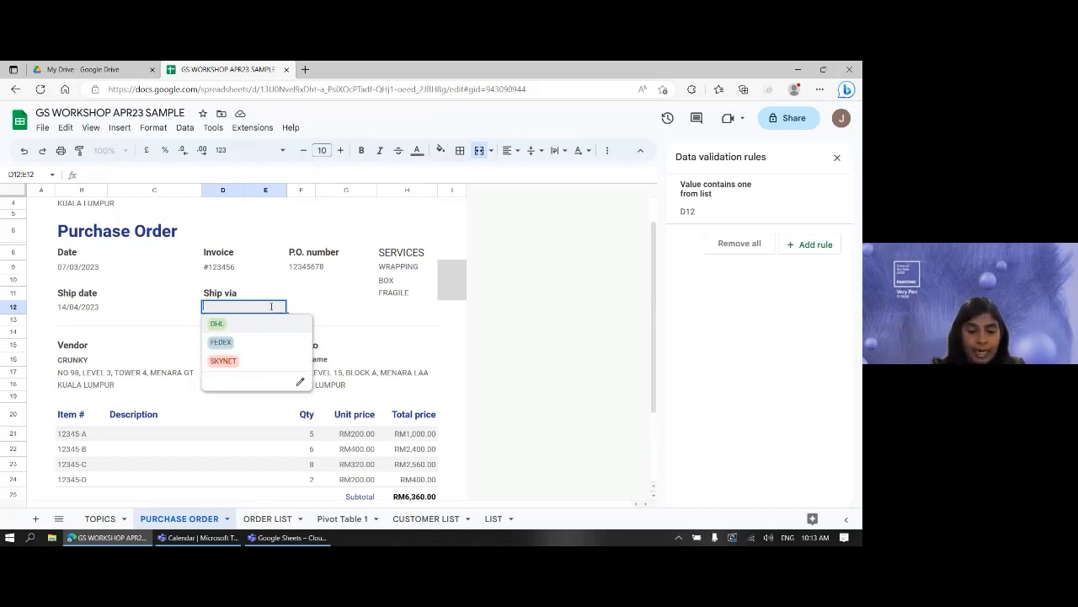
- Enter 'abc' in D12 and dismiss the 'Choose from list' rejection warning
type("abc")
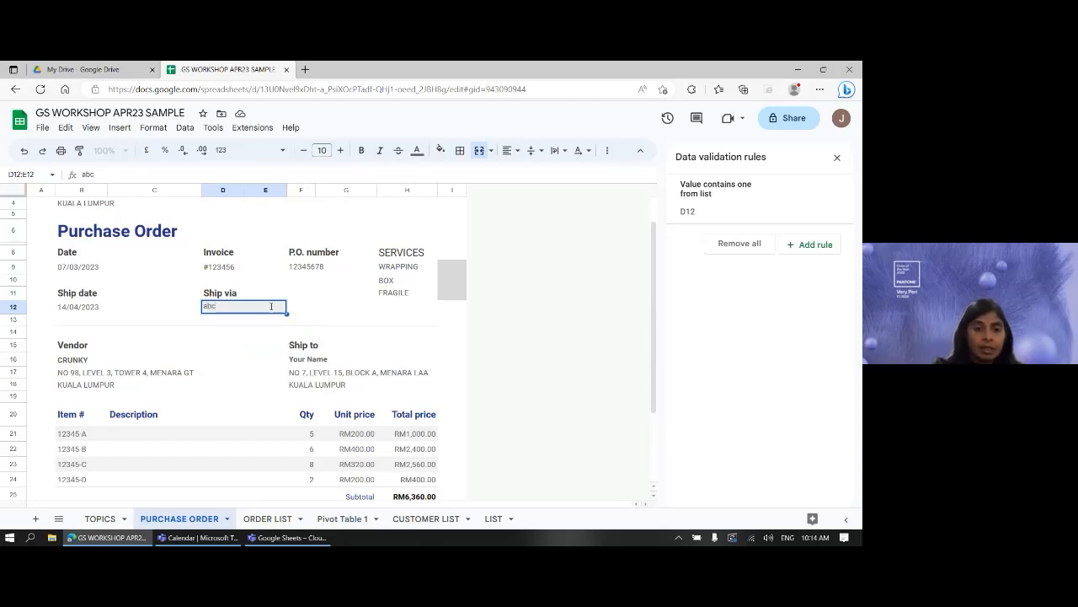
key("Return")
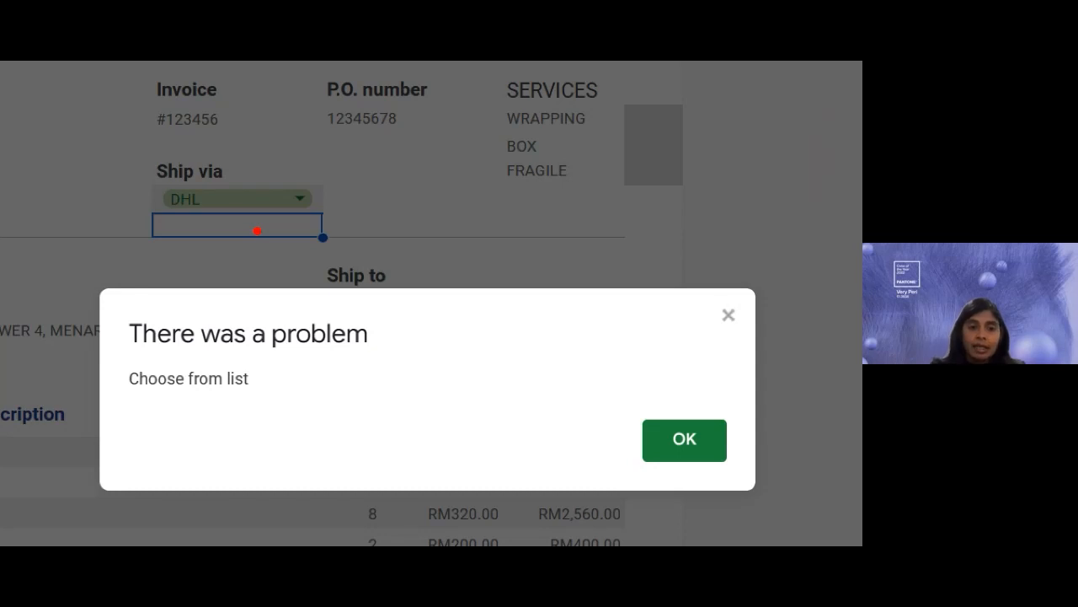
left_click_drag(130, 409, 285, 409)
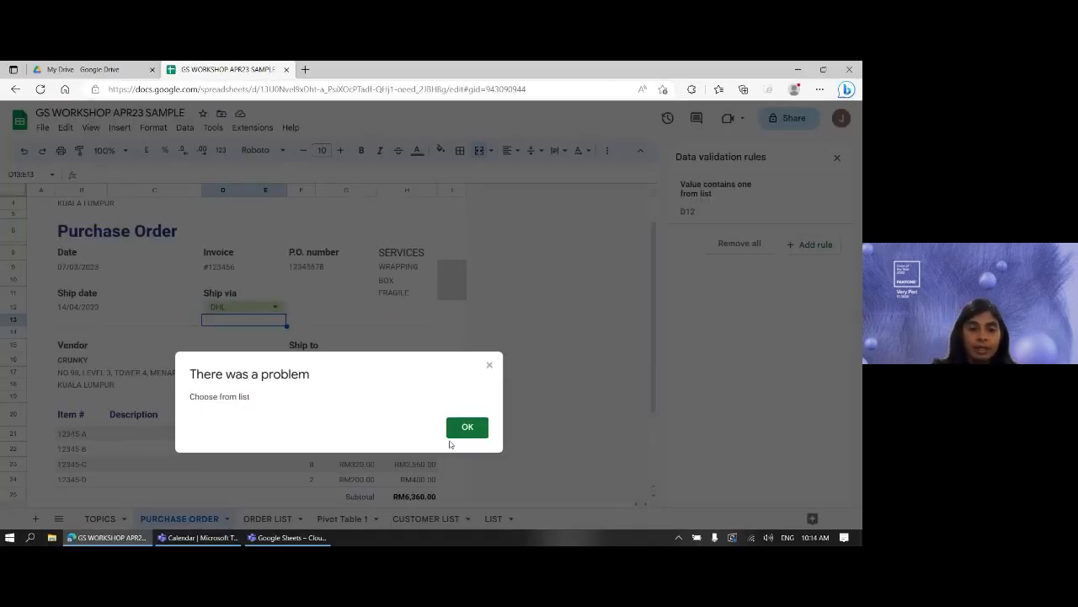
left_click(466, 428)
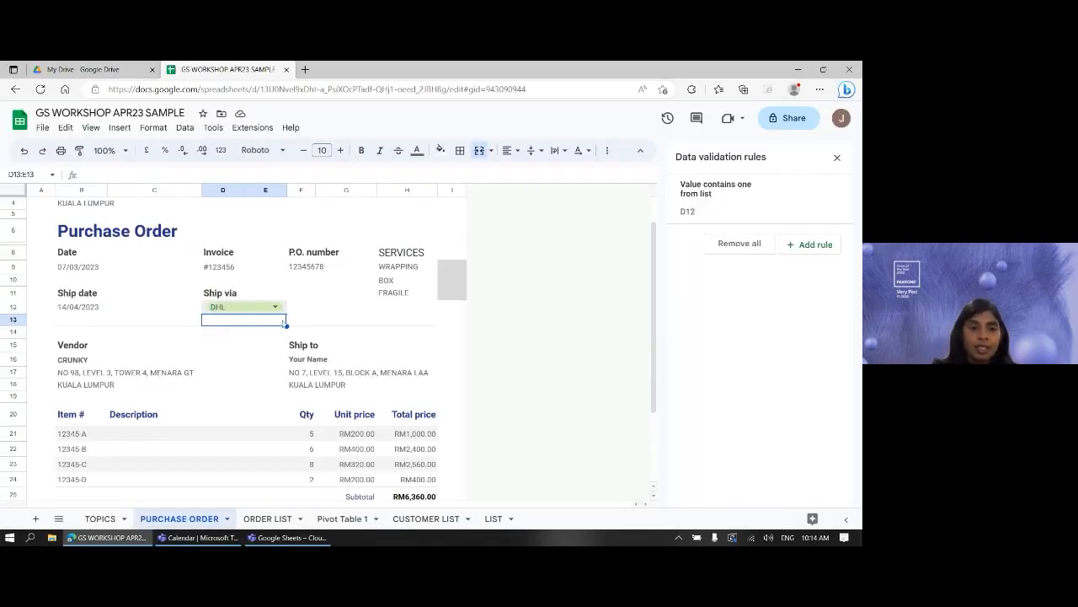
- Change D12's Ship via value to FEDEX from the drop-down
left_click(276, 307)
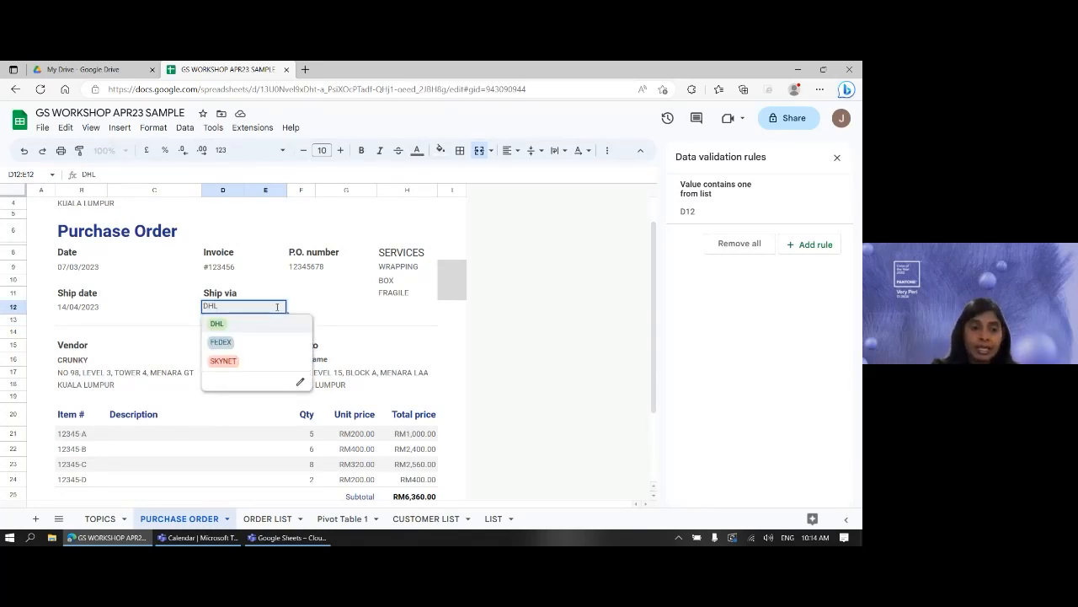
left_click(227, 342)
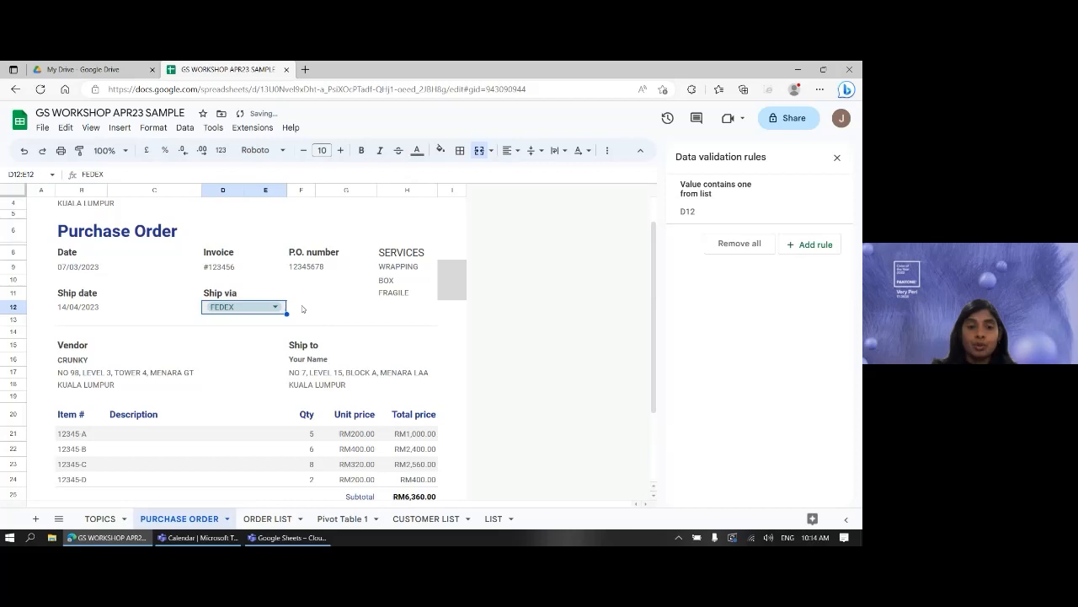
left_click(384, 322)
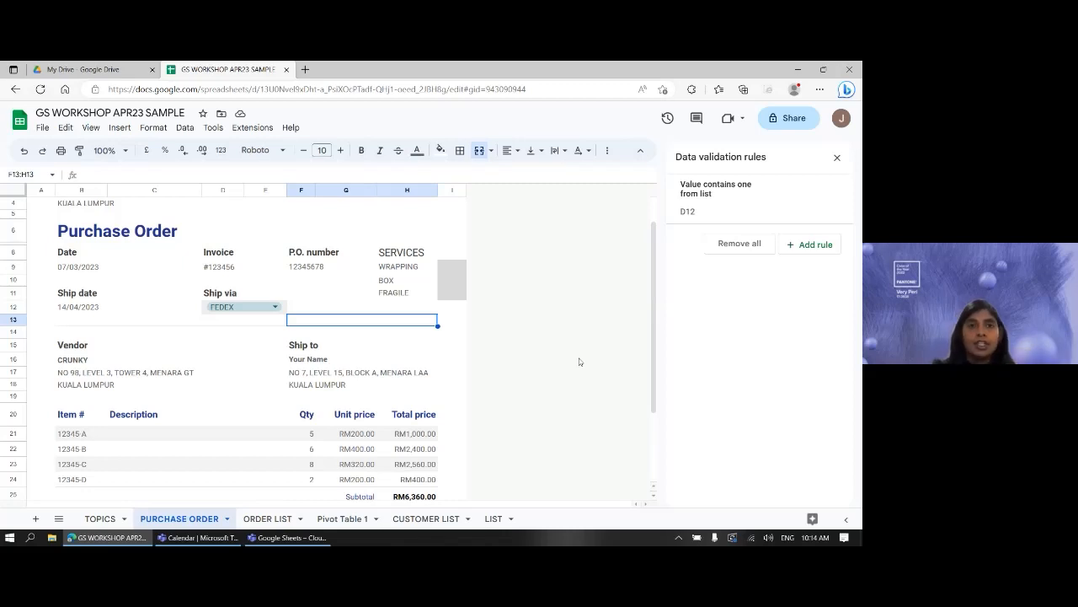
- Inspect the drop-down rule's range and items in the validation panel, keeping FEDEX
left_click(244, 307)
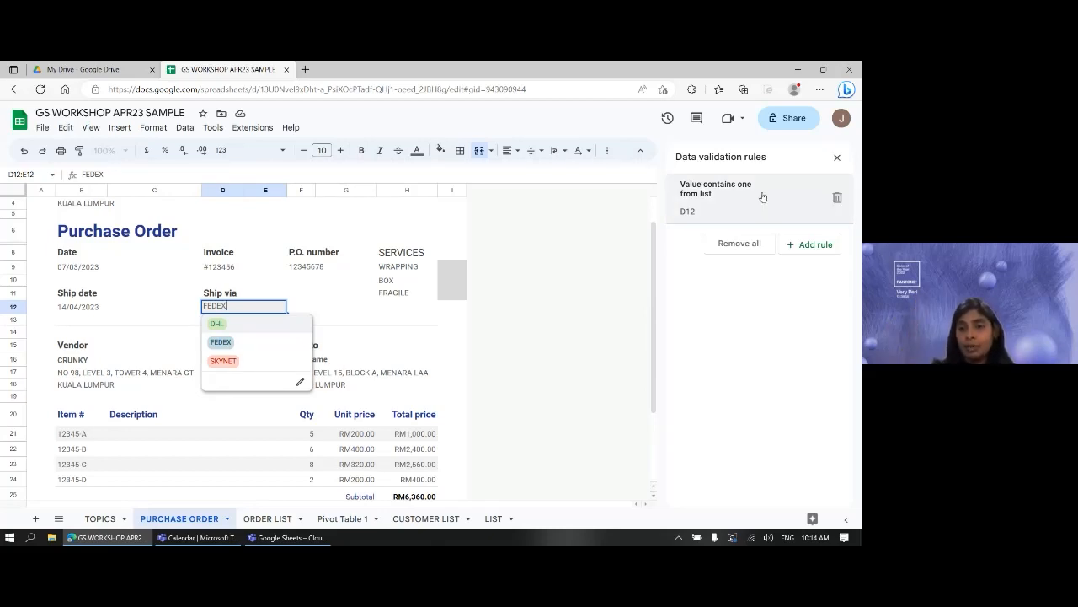
left_click(725, 214)
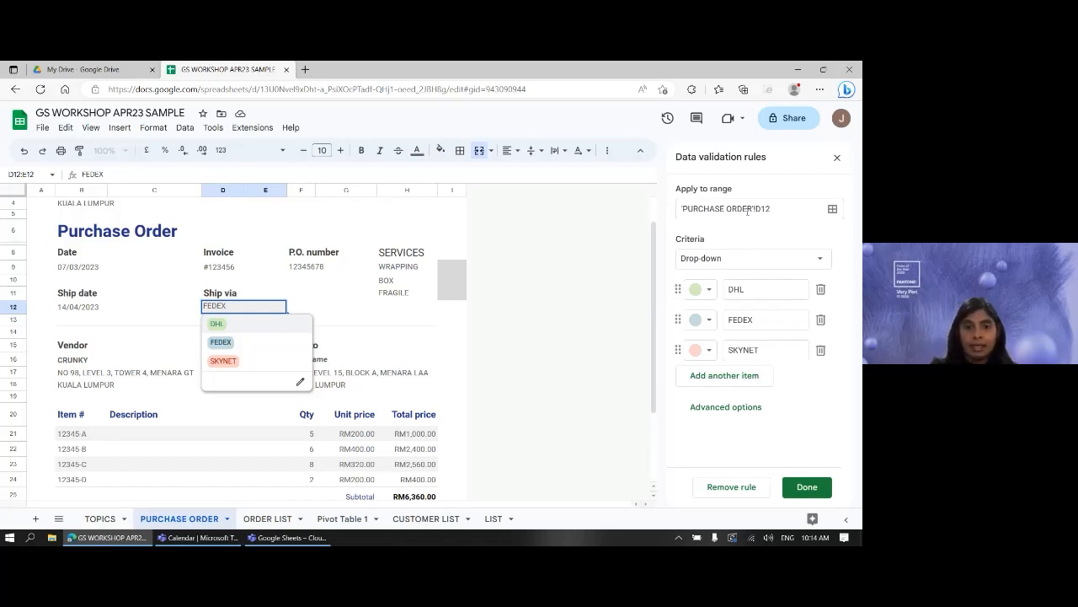
left_click(375, 318)
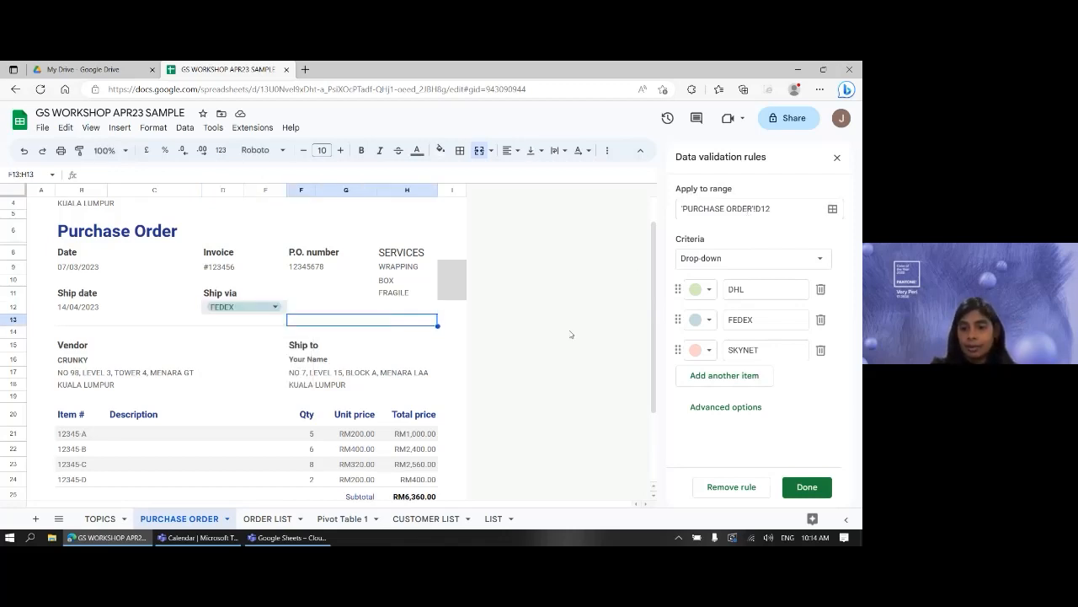
left_click(807, 487)
scroll(486, 347, "down", 1)
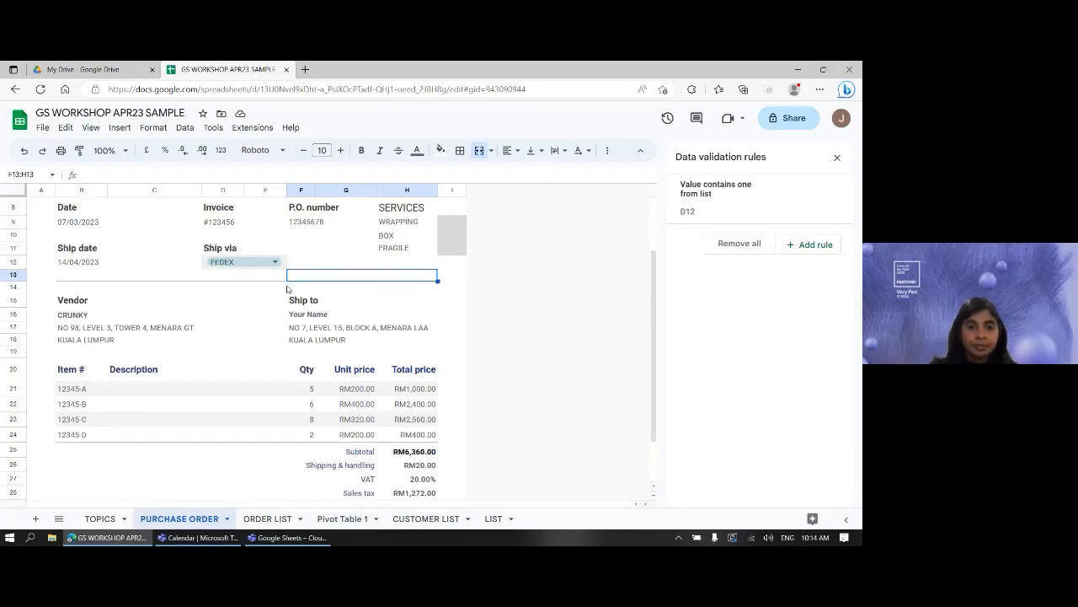
left_click(235, 264)
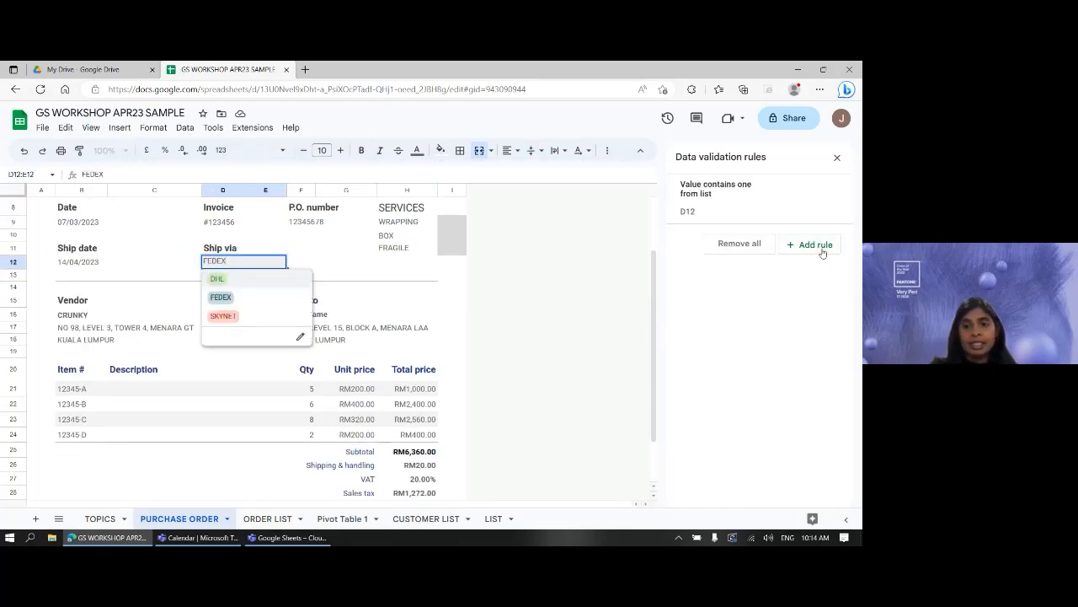
left_click(732, 208)
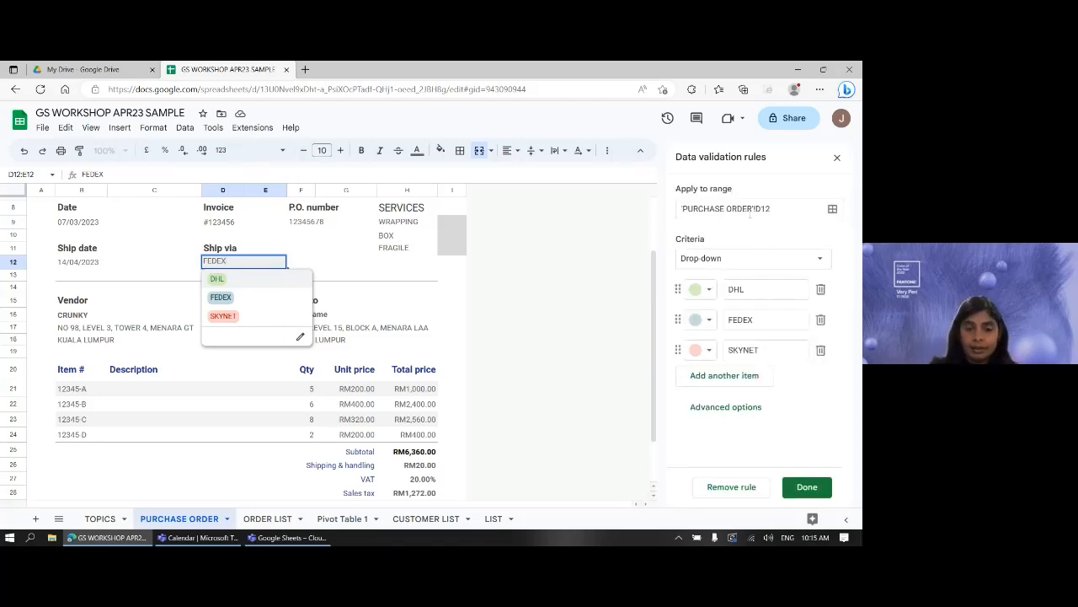
left_click(455, 276)
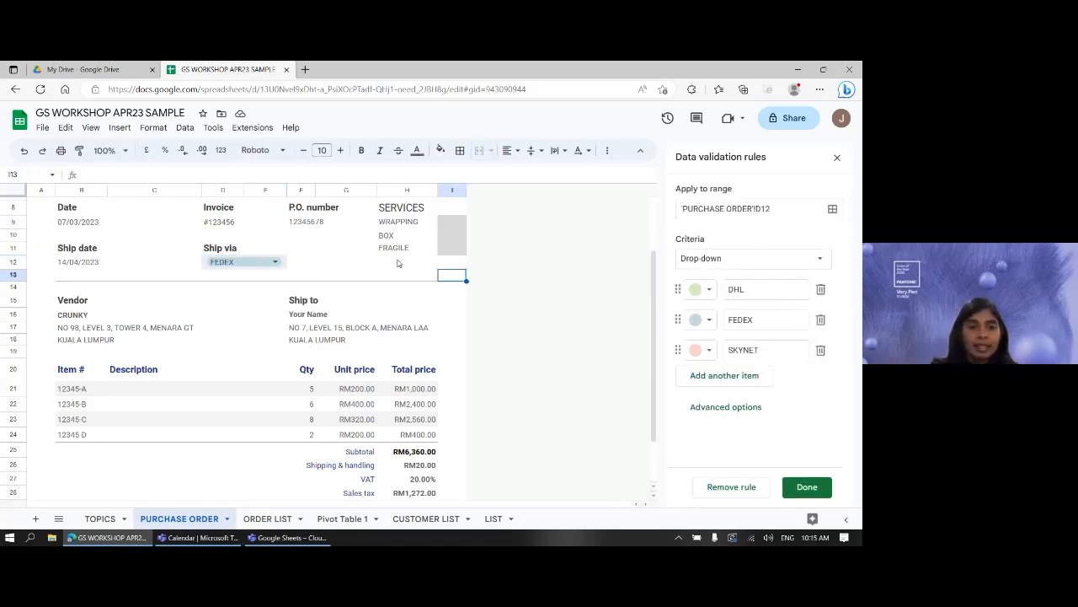
left_click(808, 487)
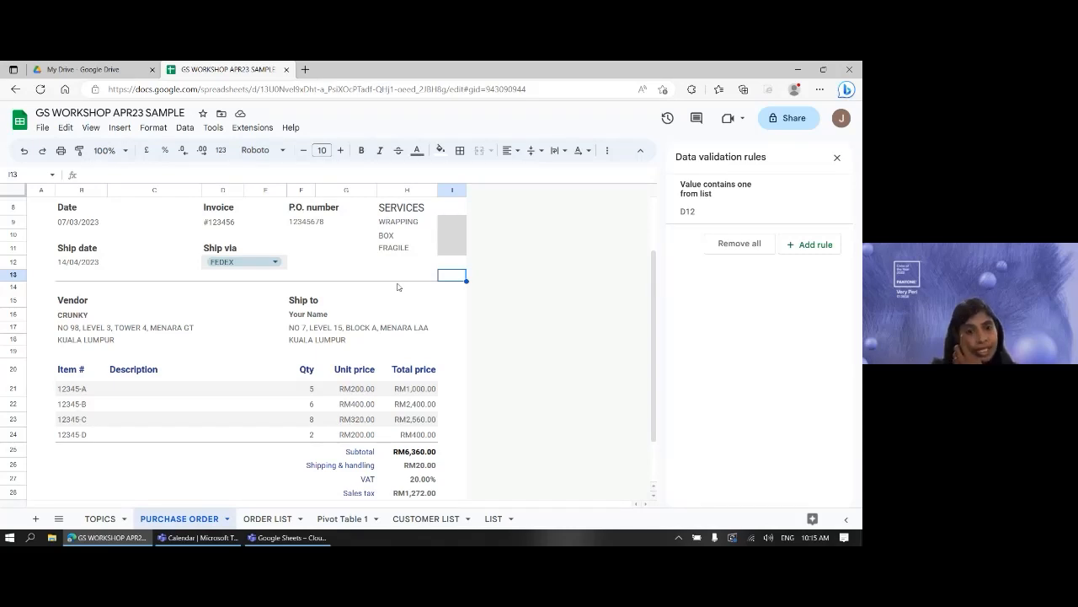
- Select C21, check column B on the LIST sheet, then extend selection to C21:C24
left_click(139, 393)
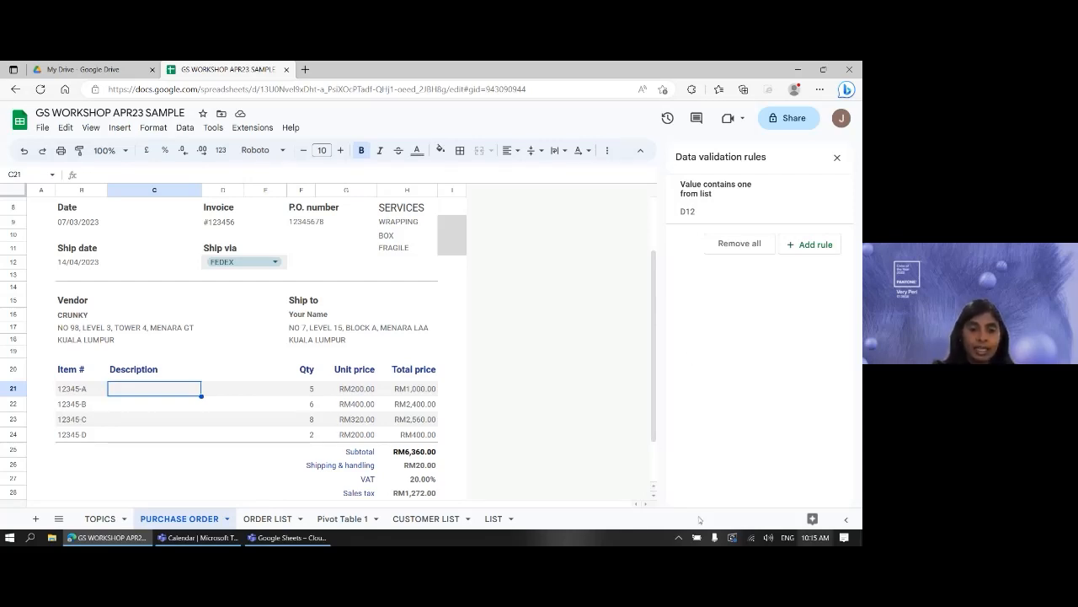
left_click(496, 518)
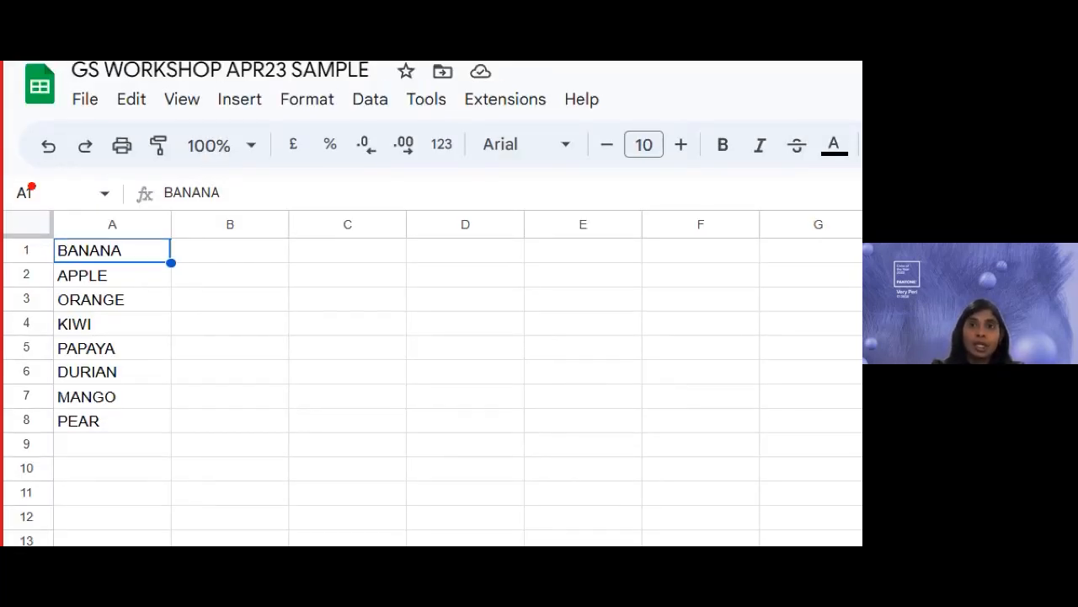
left_click_drag(207, 251, 233, 484)
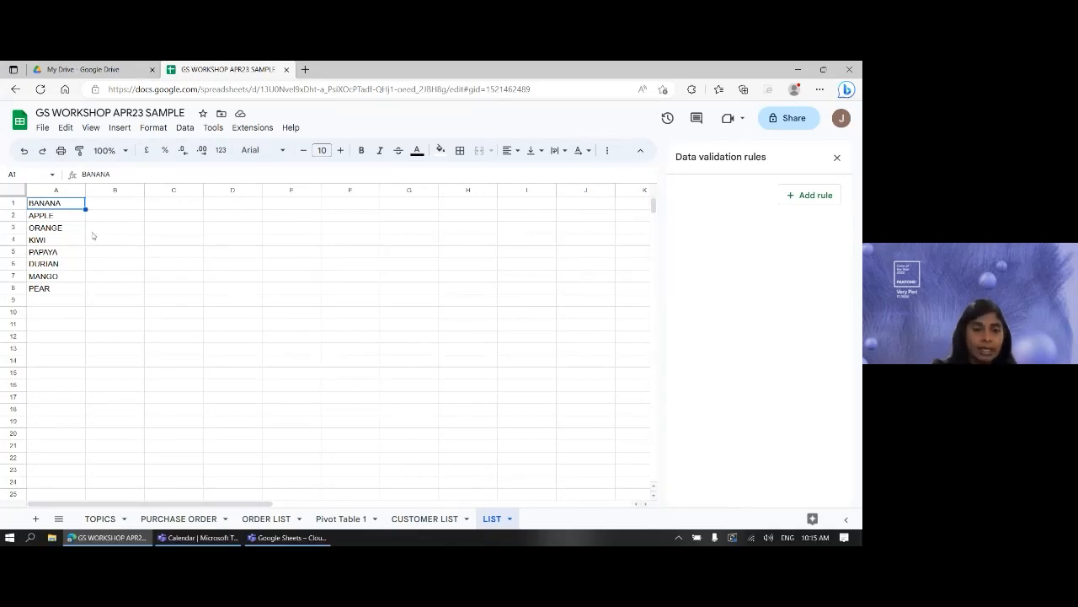
left_click(182, 518)
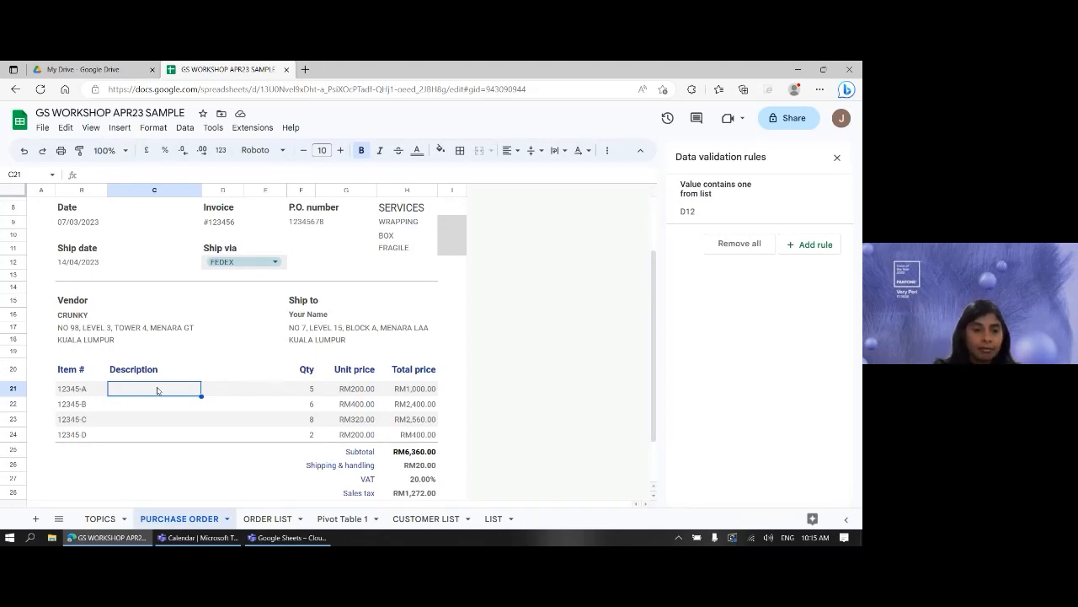
key("shift+Down")
key("shift+Down")
key("shift+Down")
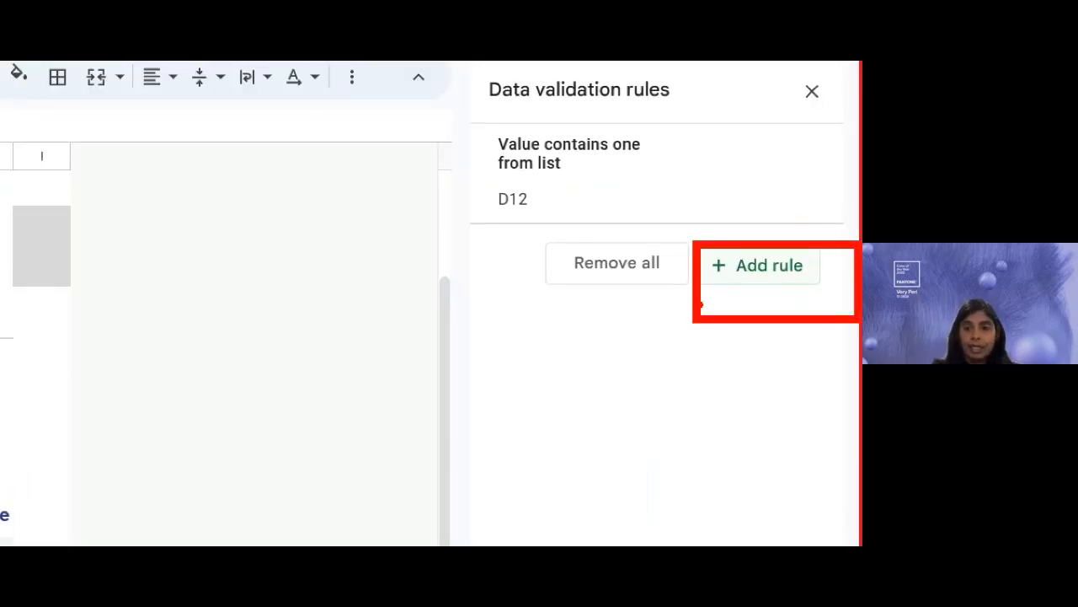
- Add a new C21:C24 rule using 'Drop-down (from a range)' criteria and open its source range picker
left_click(779, 268)
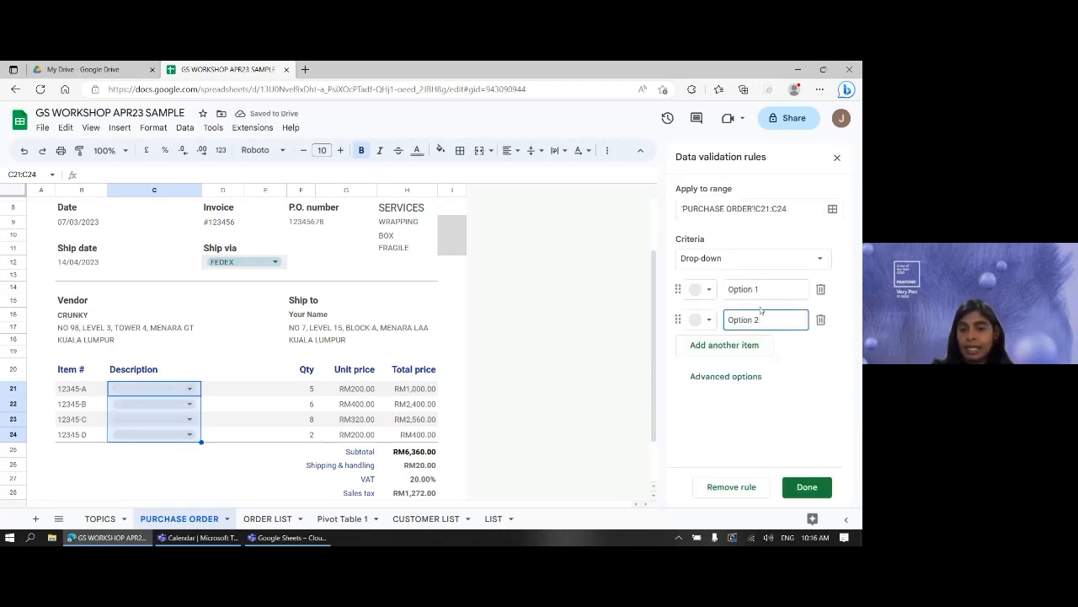
left_click(691, 257)
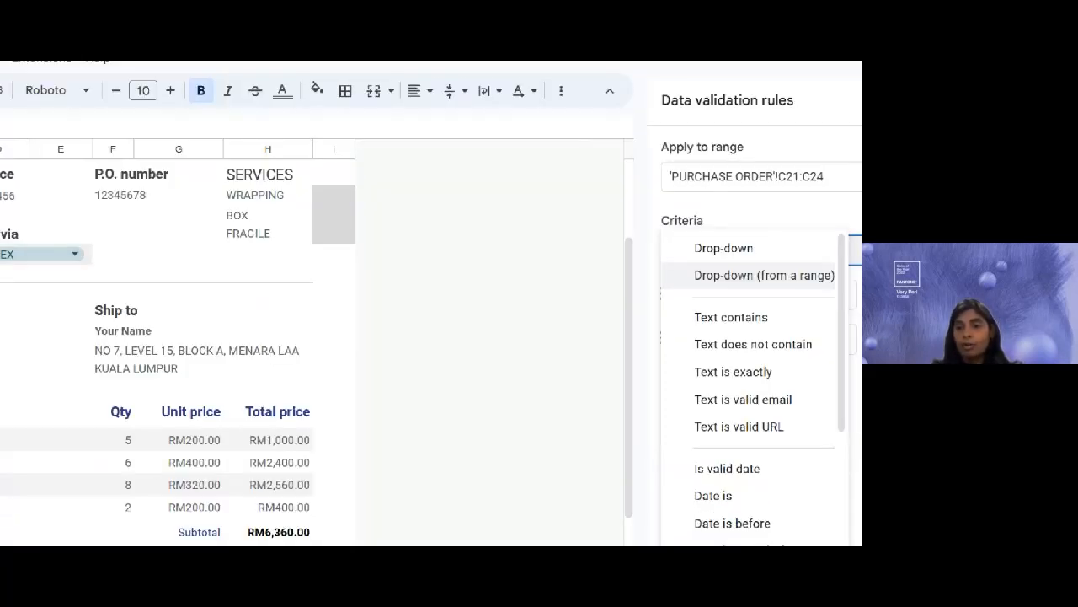
left_click_drag(517, 297, 745, 298)
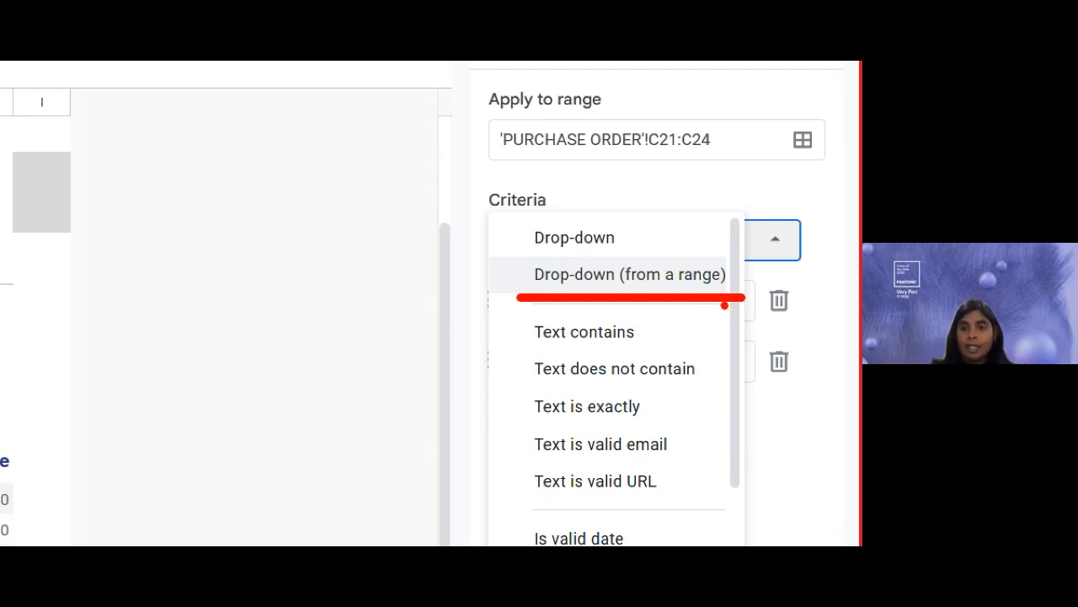
left_click(776, 239)
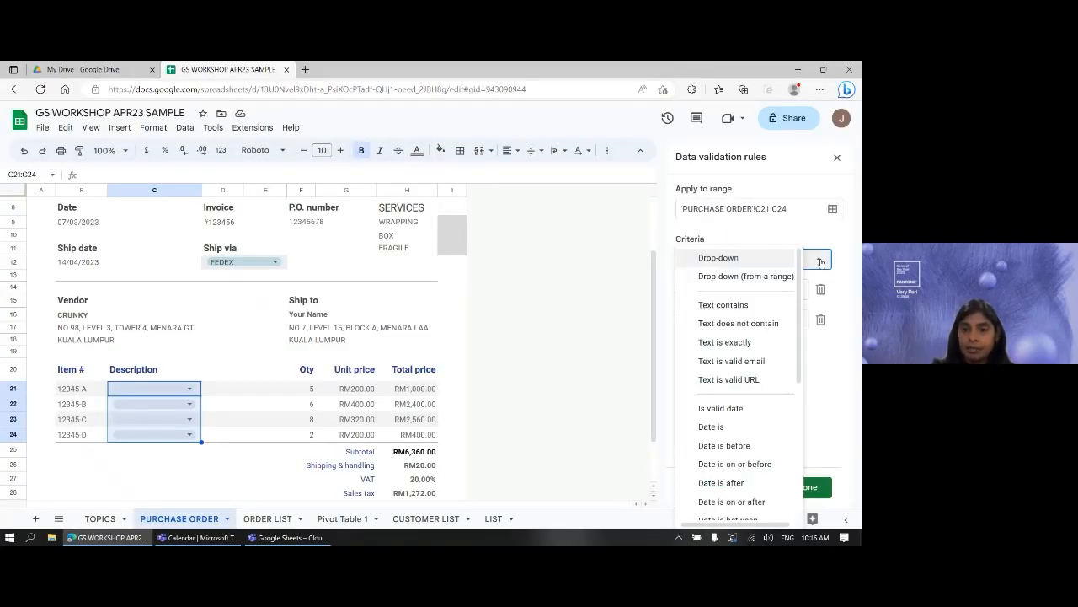
left_click(746, 277)
left_click(709, 286)
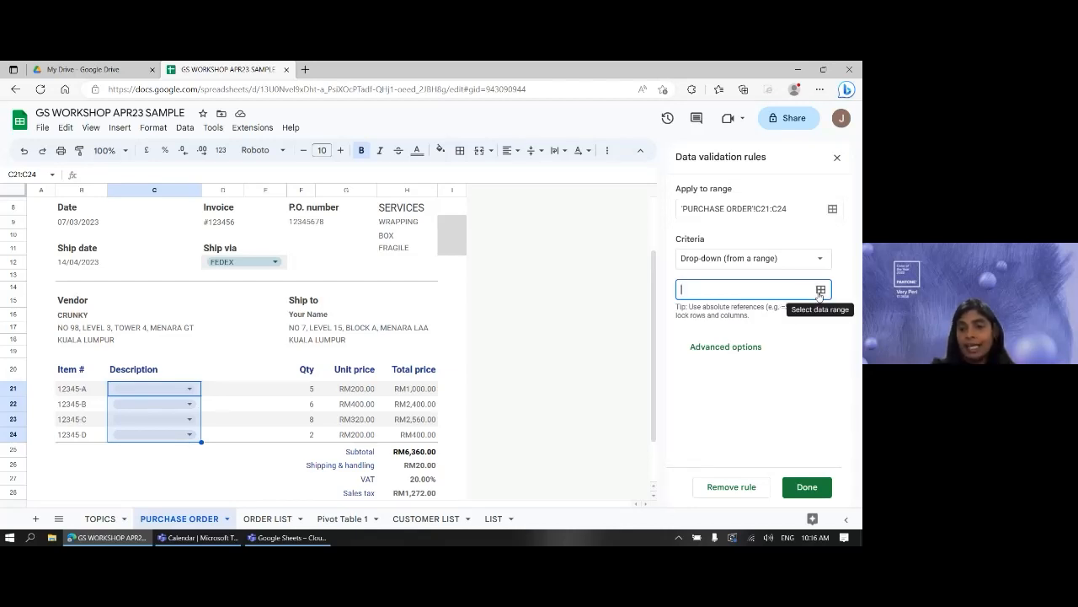
left_click(820, 291)
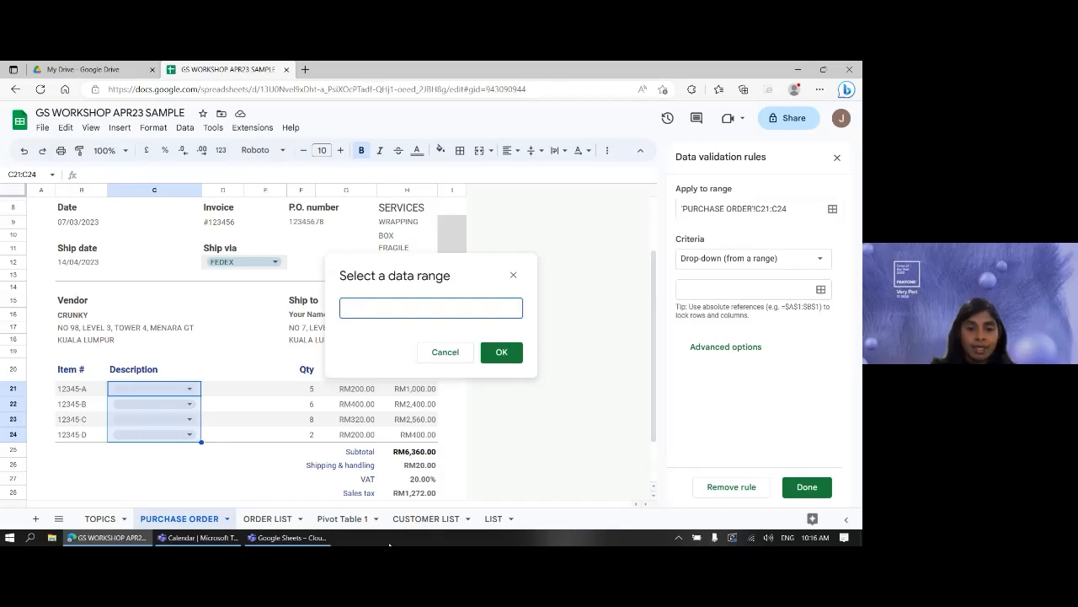
- Choose LIST!A1:A8, the fruit names BANANA through PEAR, as the dropdown's source range
left_click(495, 518)
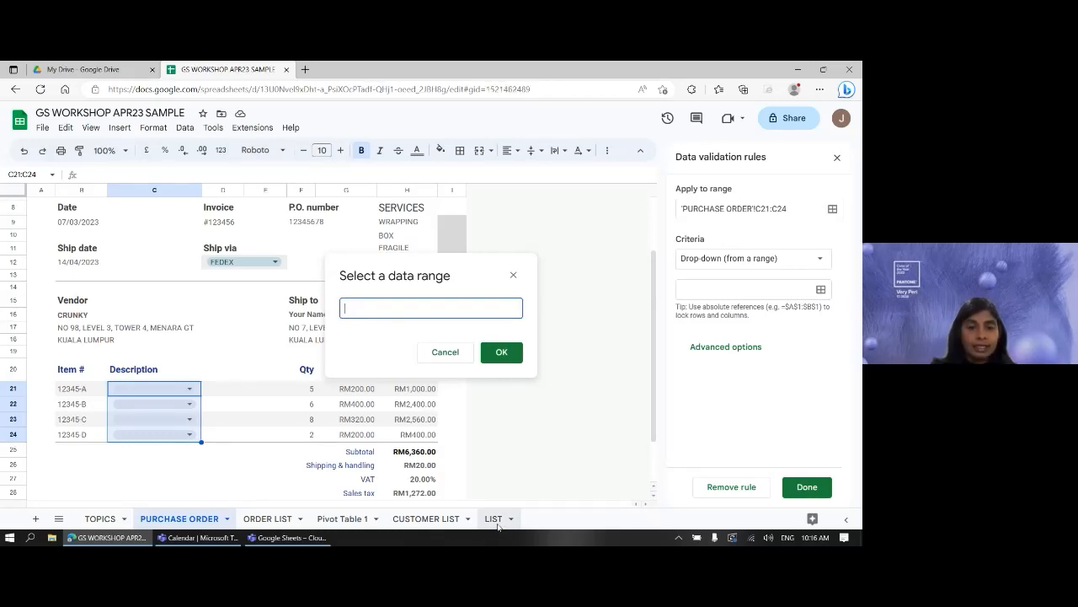
left_click(57, 203)
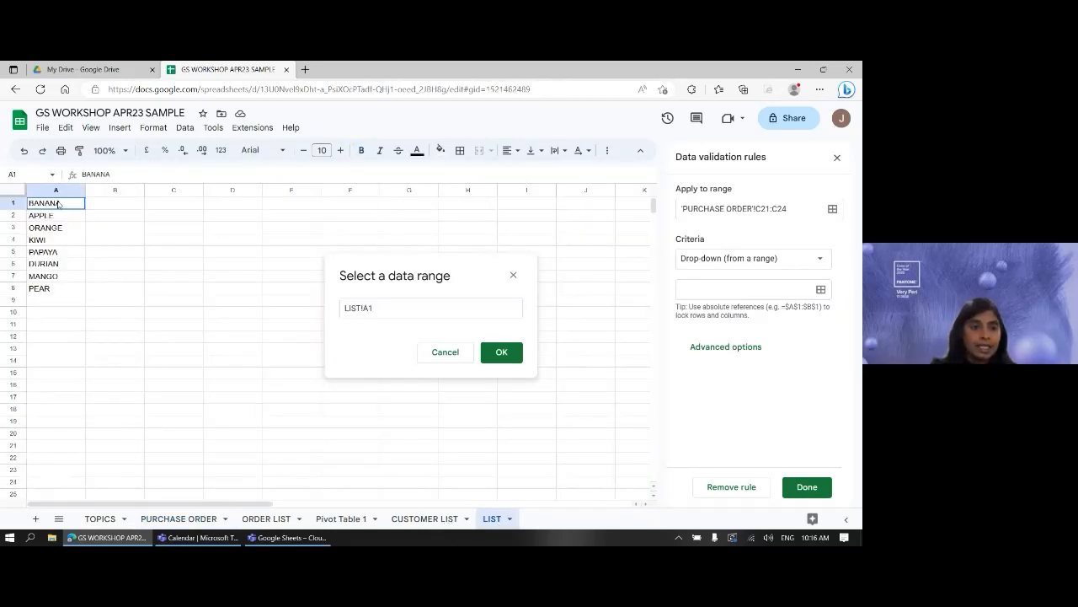
left_click_drag(57, 204, 60, 289)
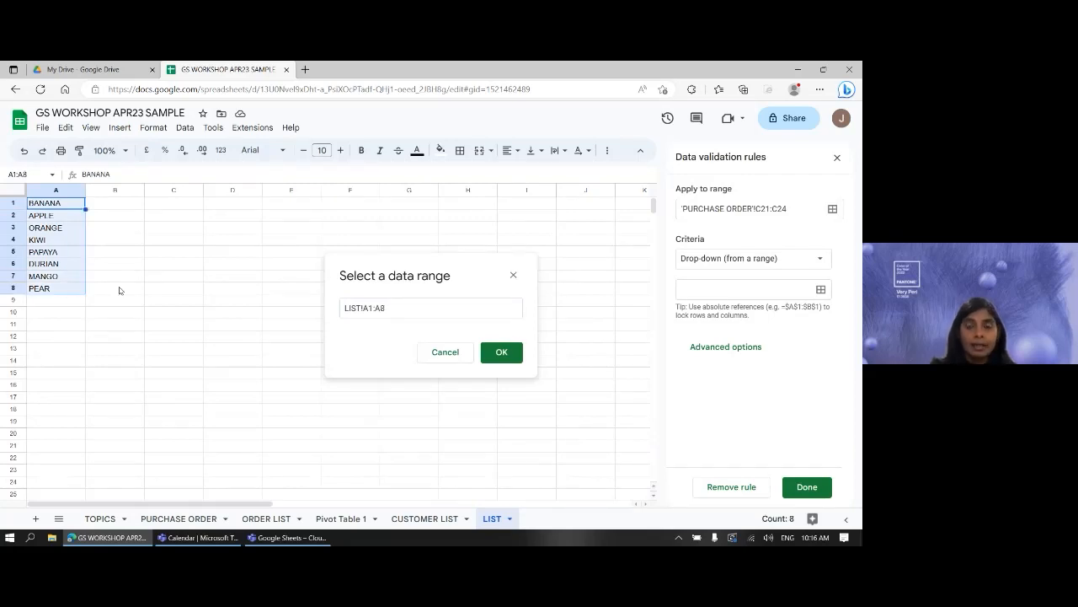
left_click(499, 352)
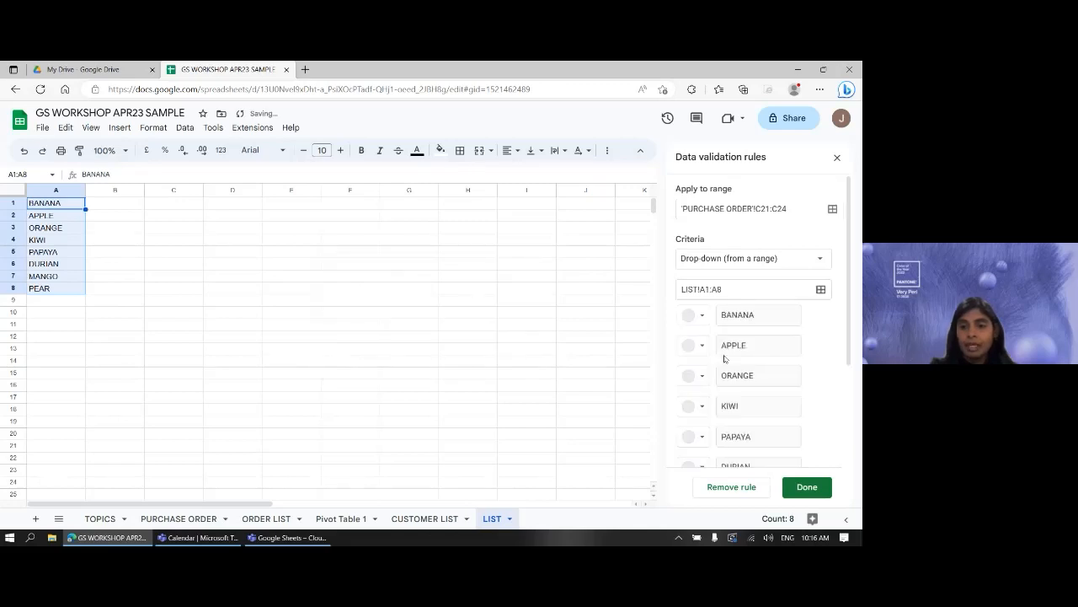
- Review the eight fruit items, BANANA through PEAR, now listed in the rule's side panel
scroll(804, 335, "down", 3)
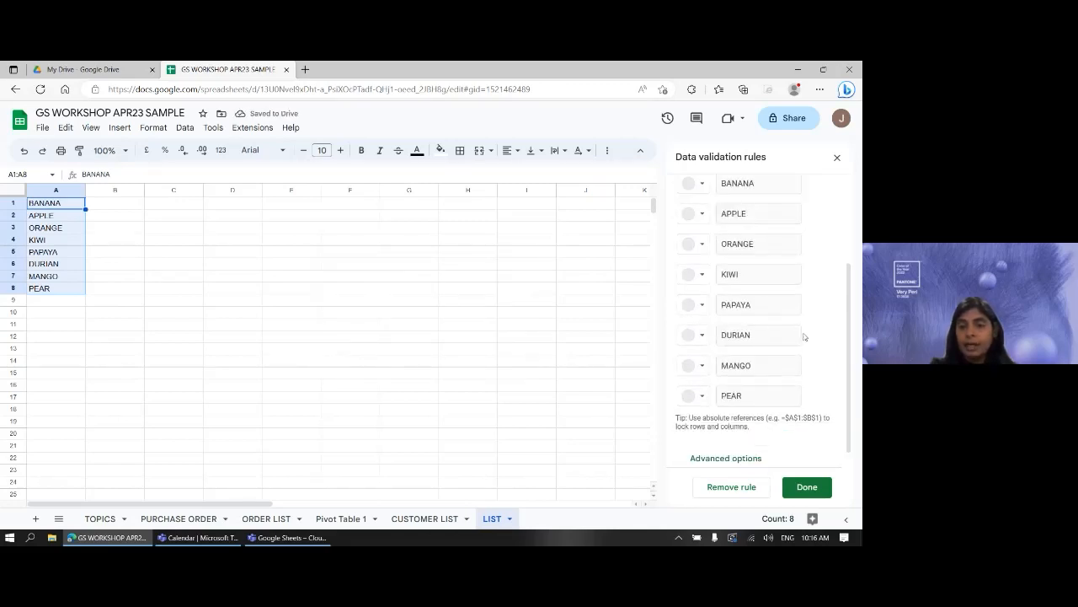
scroll(804, 335, "up", 3)
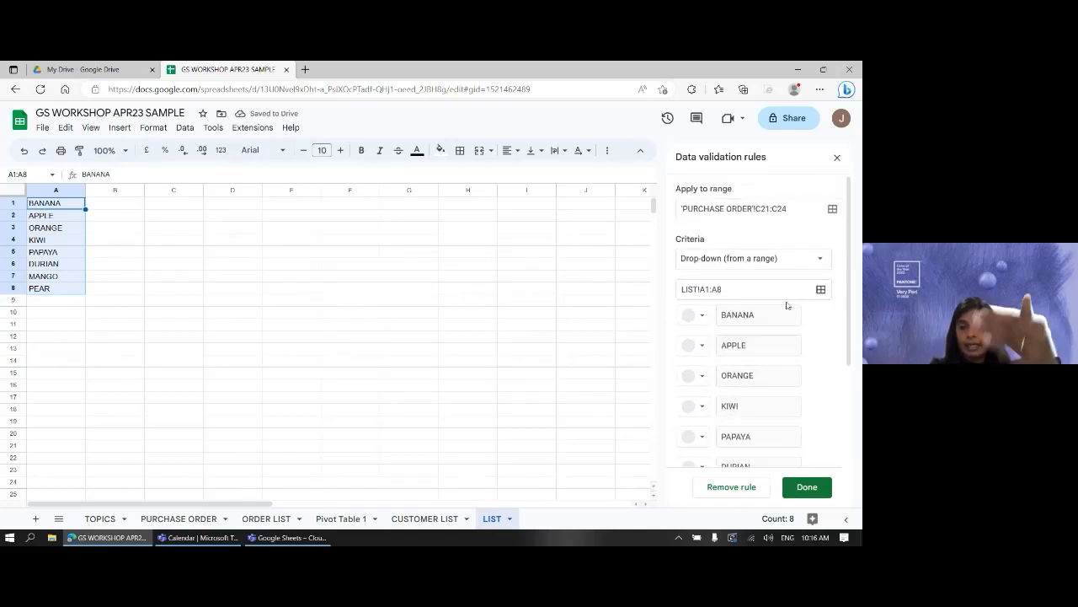
scroll(811, 332, "down", 2)
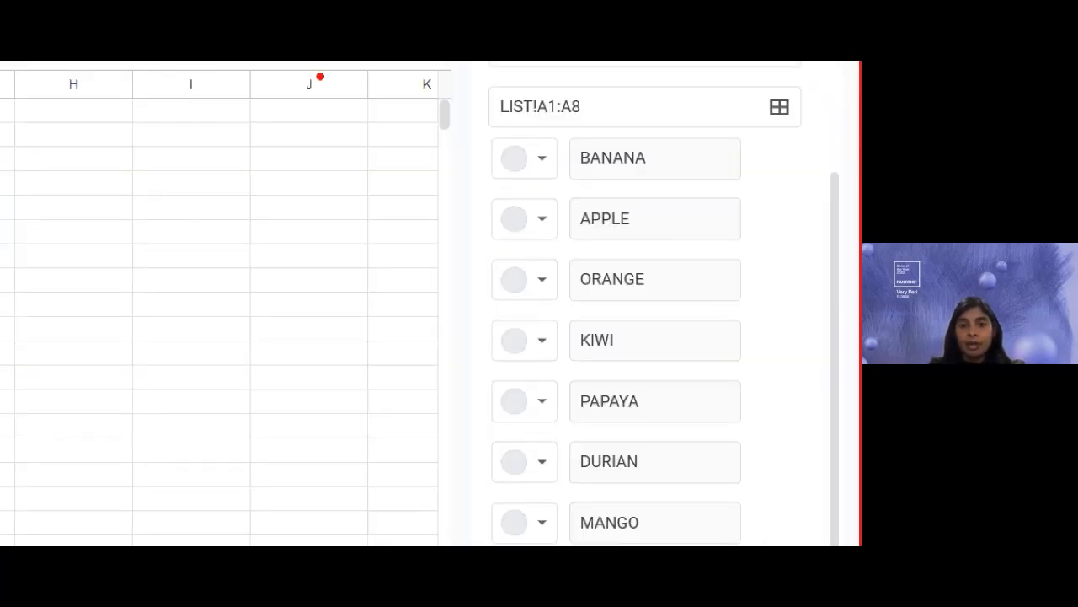
left_click_drag(496, 124, 536, 124)
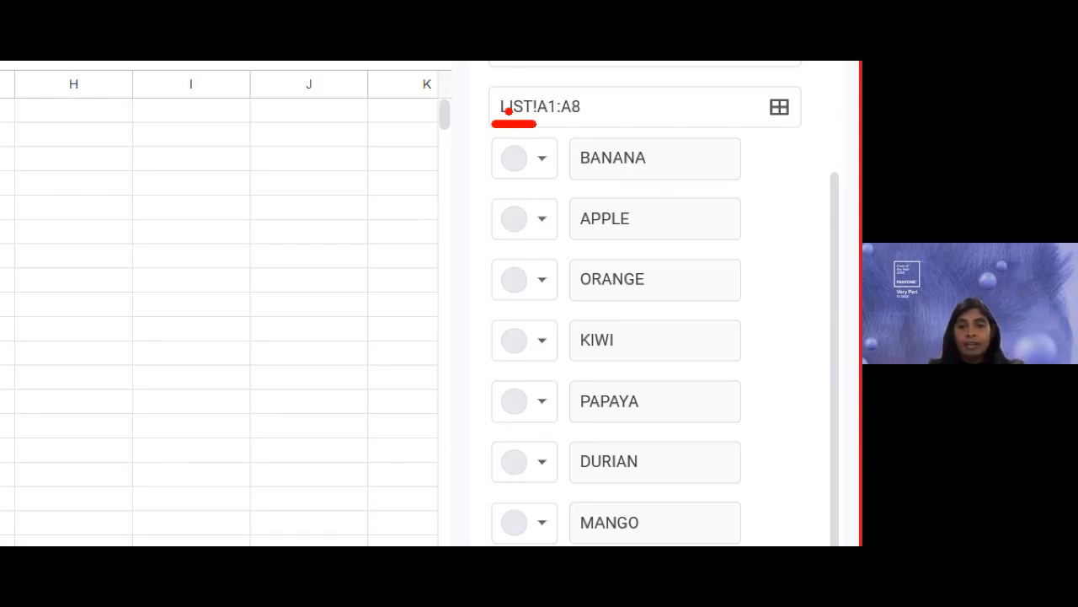
scroll(776, 381, "up", 3)
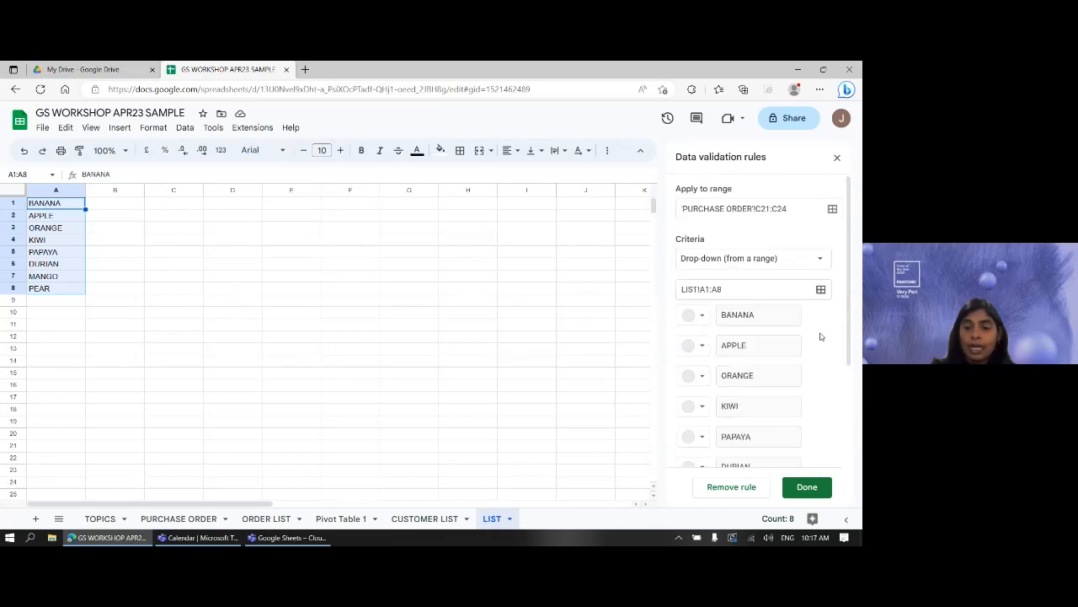
scroll(820, 337, "down", 1)
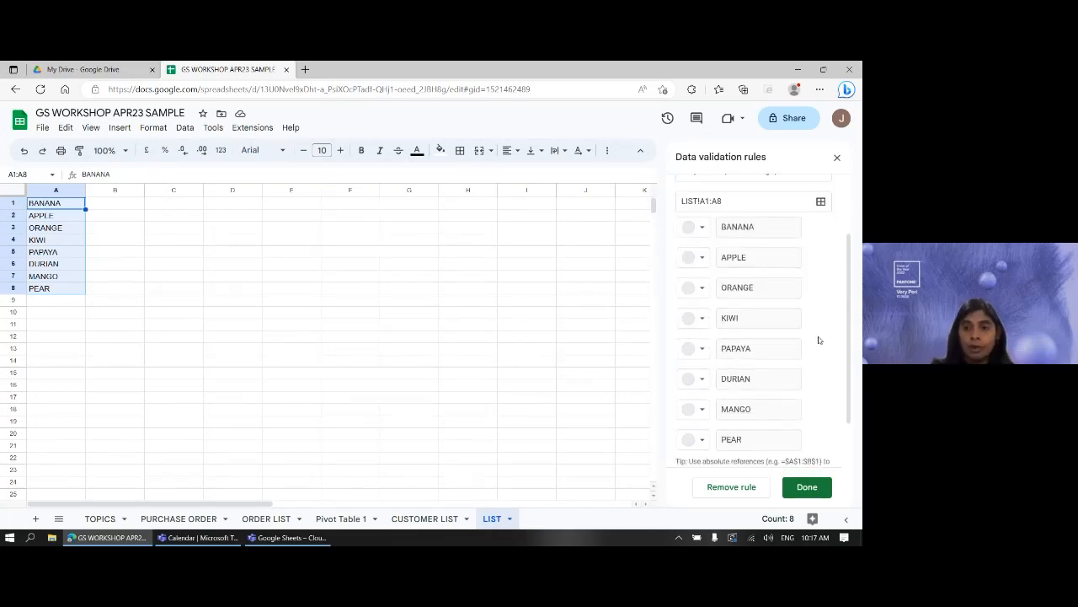
scroll(820, 340, "down", 1)
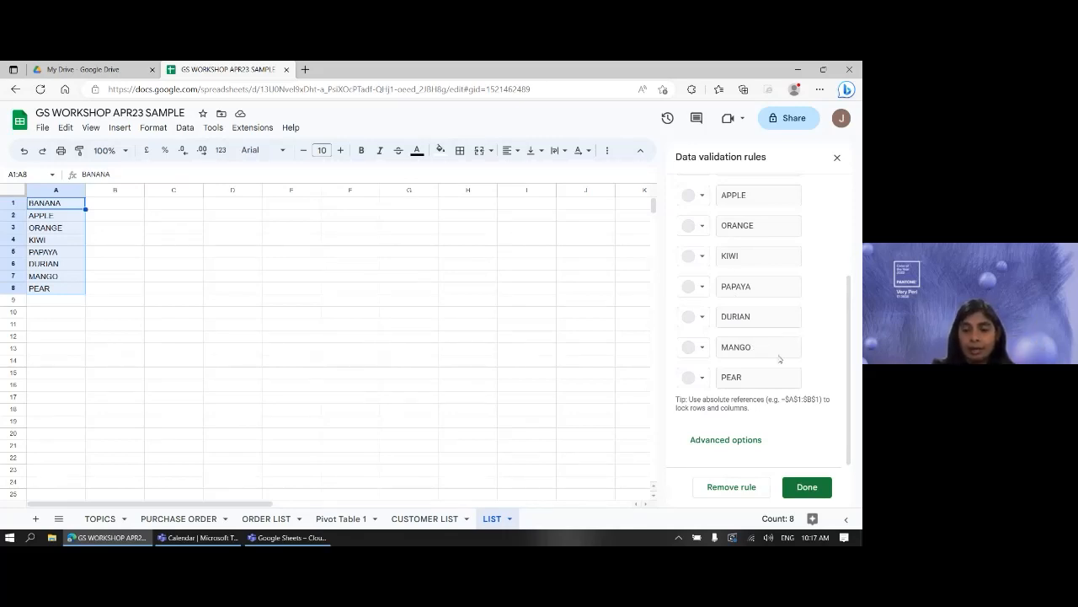
- Set the fruit dropdown rule's display style to Arrow under Advanced options and save it
left_click(757, 440)
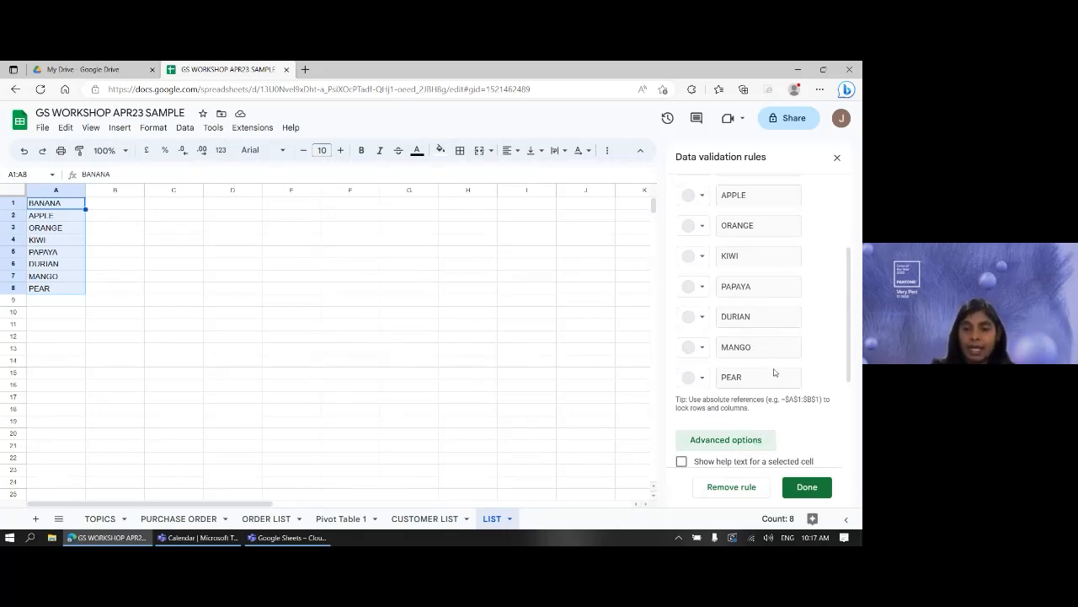
scroll(777, 374, "down", 2)
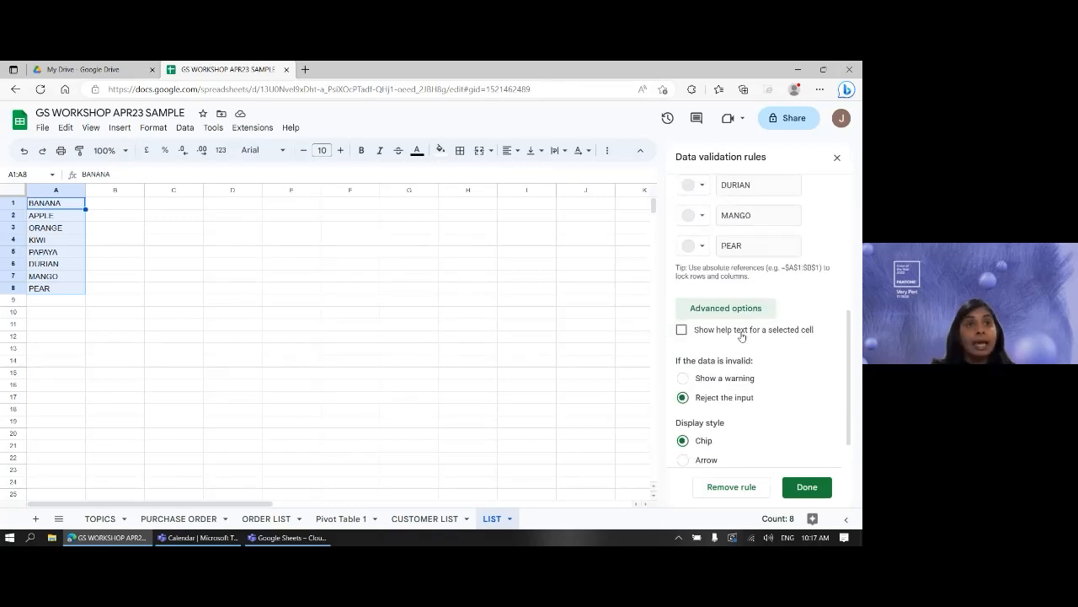
scroll(783, 414, "down", 1)
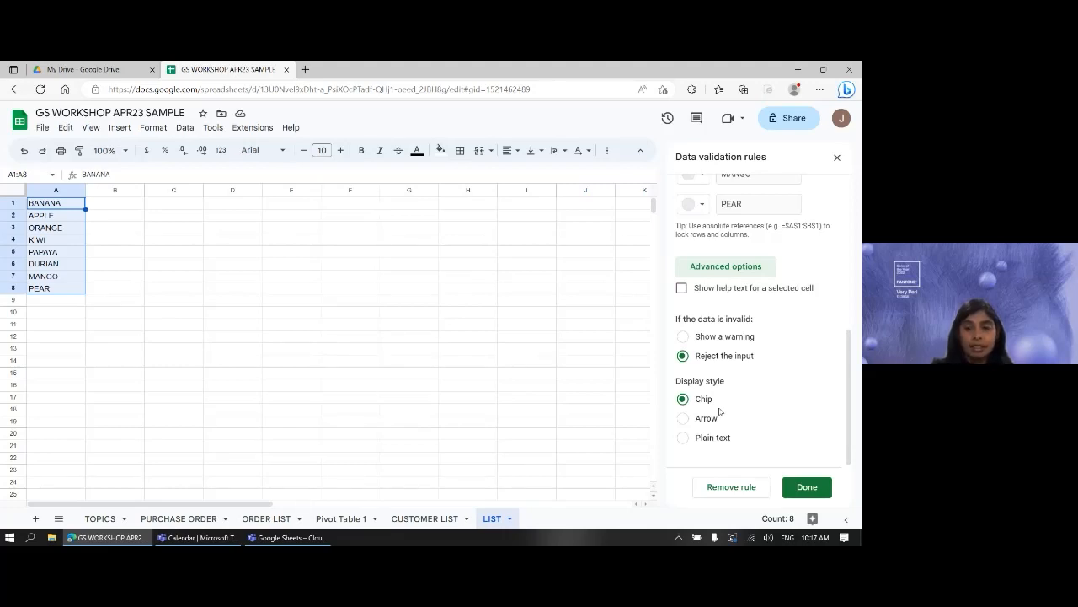
left_click(708, 419)
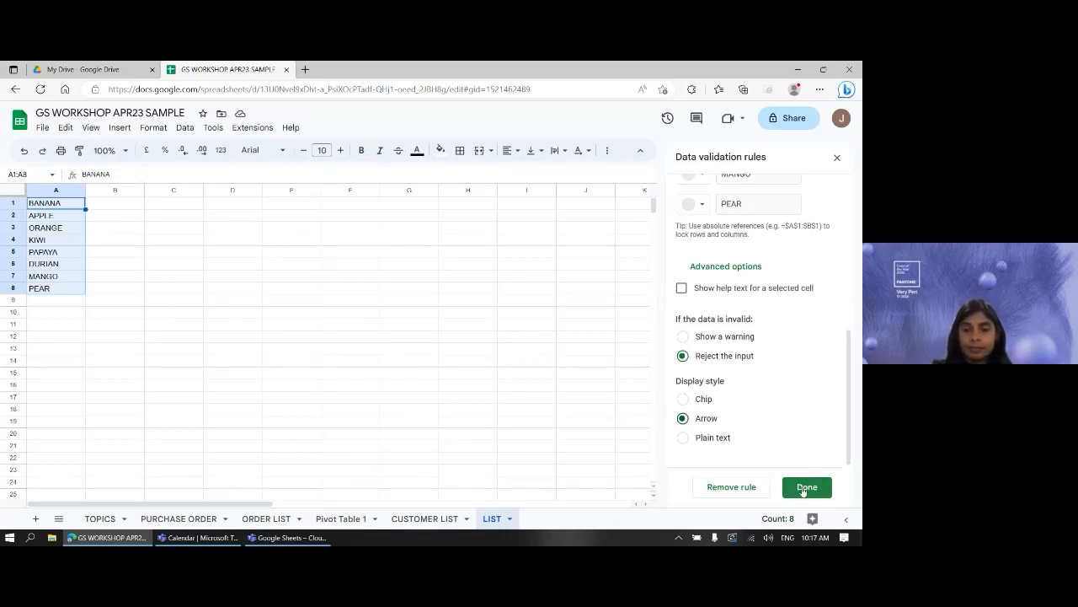
left_click(803, 489)
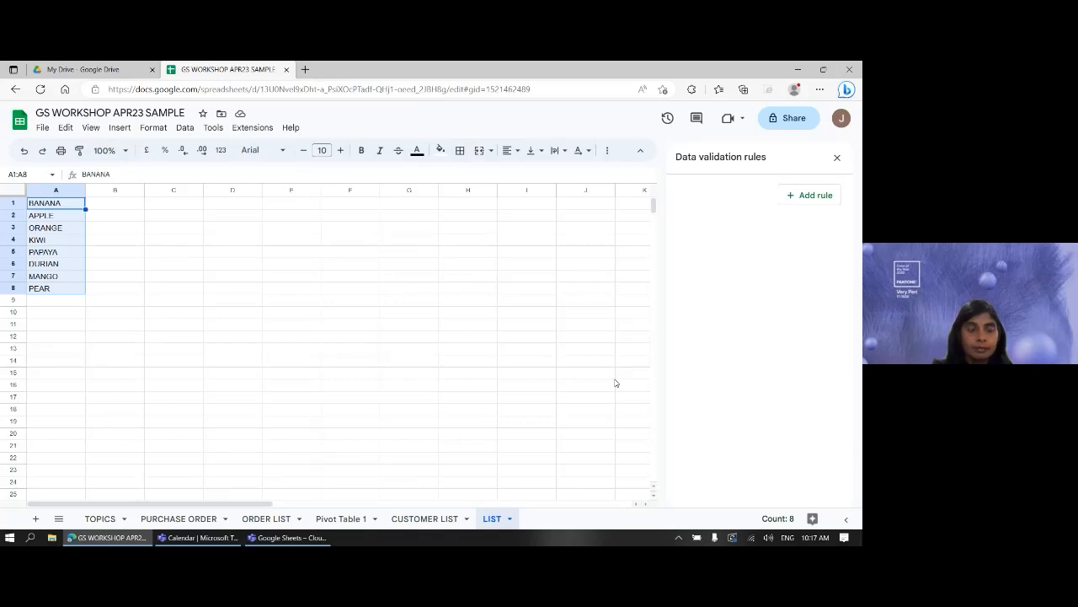
- Go back to the PURCHASE ORDER sheet and open C21's dropdown to check the fruit choices
left_click(317, 386)
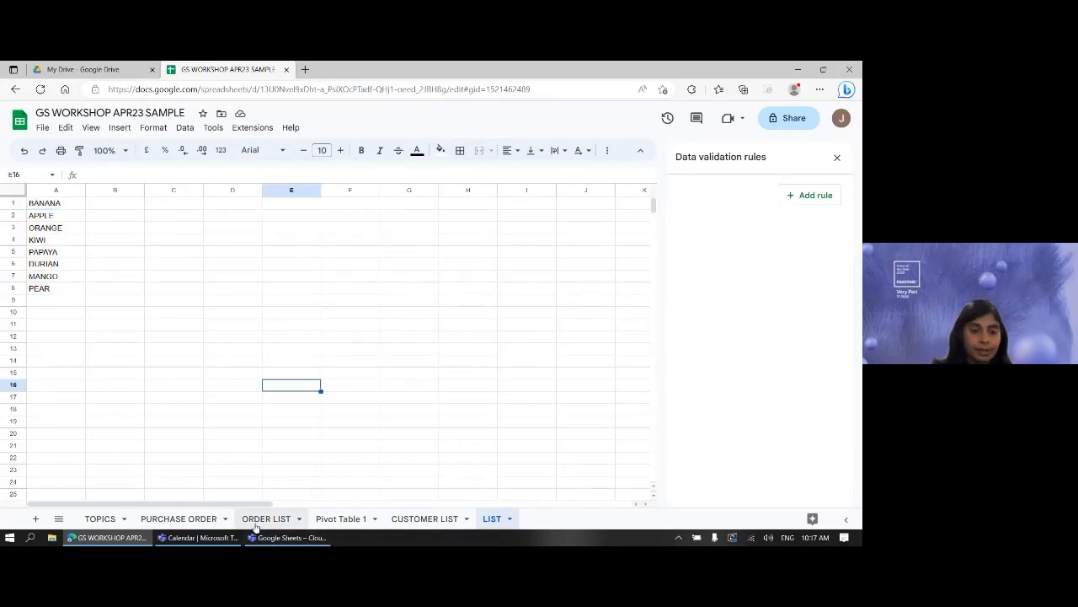
left_click(192, 519)
left_click(192, 389)
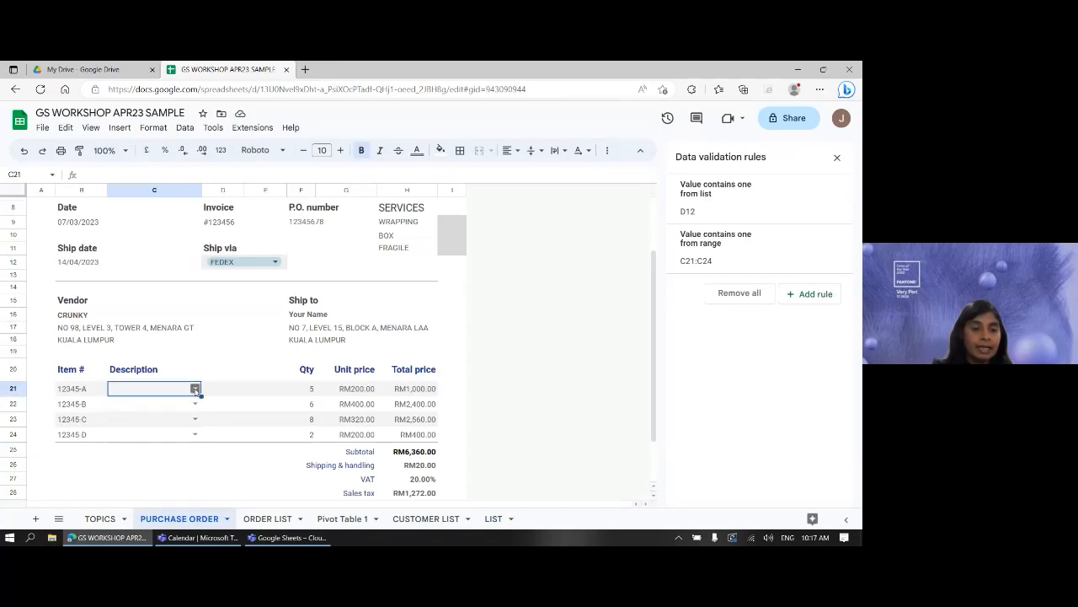
left_click(195, 389)
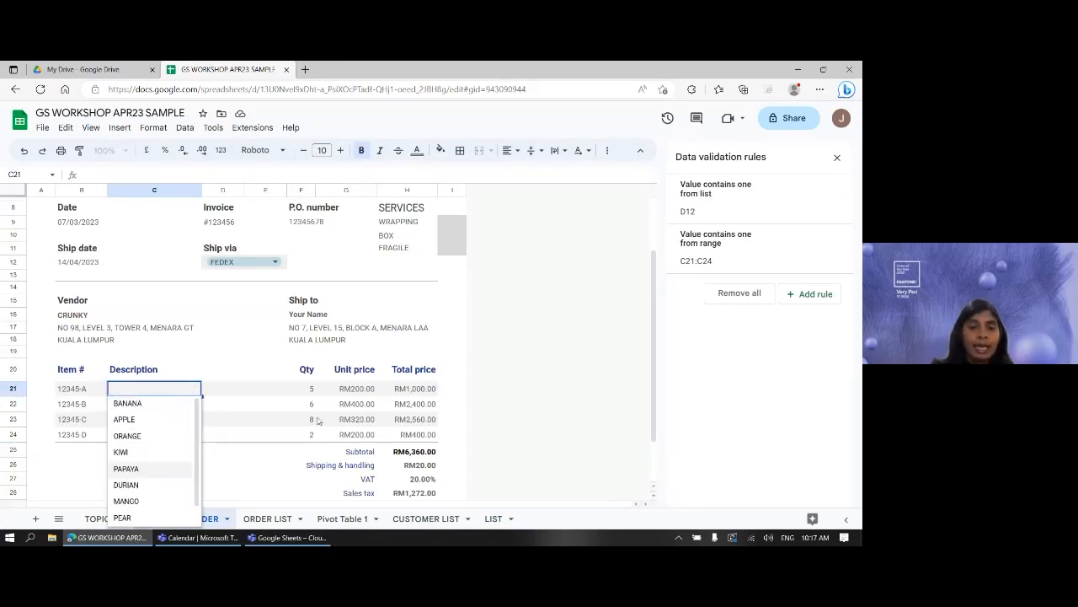
- Fill Description cells C21:C24 with APPLE, KIWI, PAPAYA and DURIAN from the fruit dropdown
left_click(455, 370)
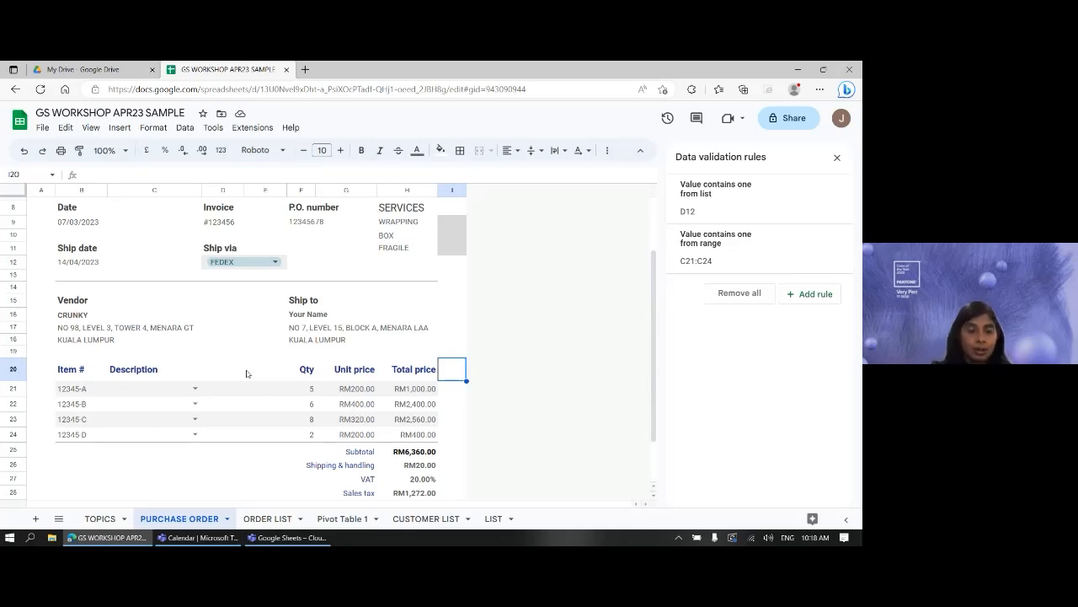
left_click(194, 389)
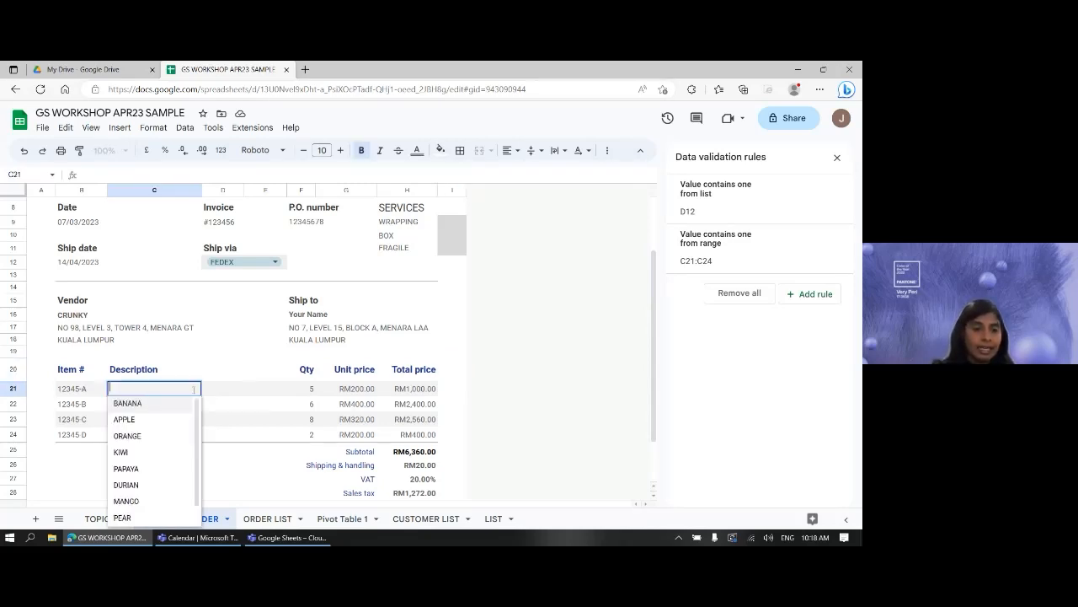
left_click(122, 419)
left_click(149, 406)
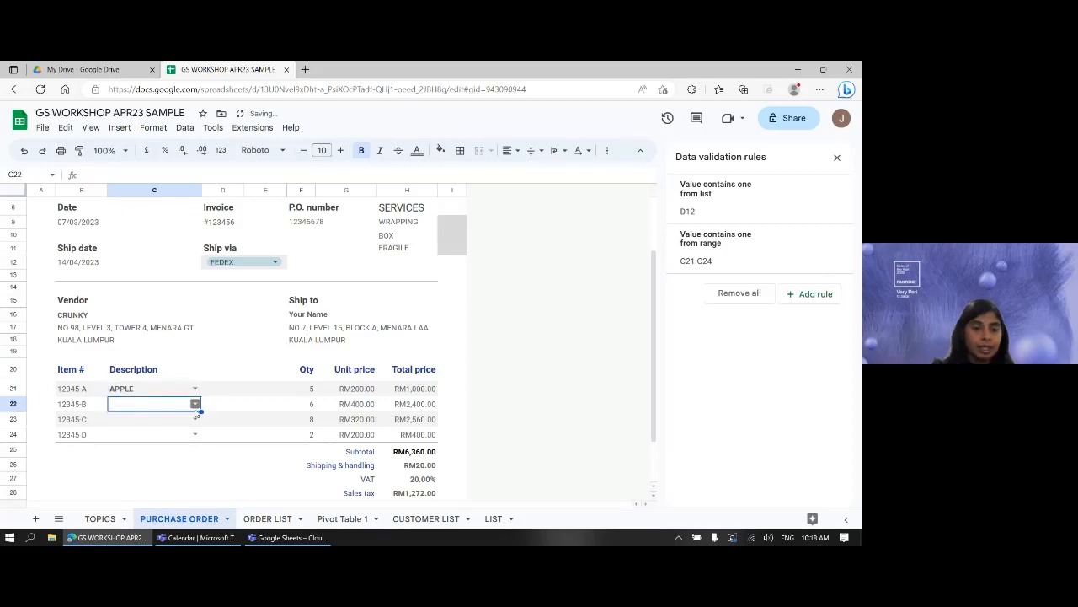
left_click(194, 404)
left_click(150, 465)
left_click(193, 419)
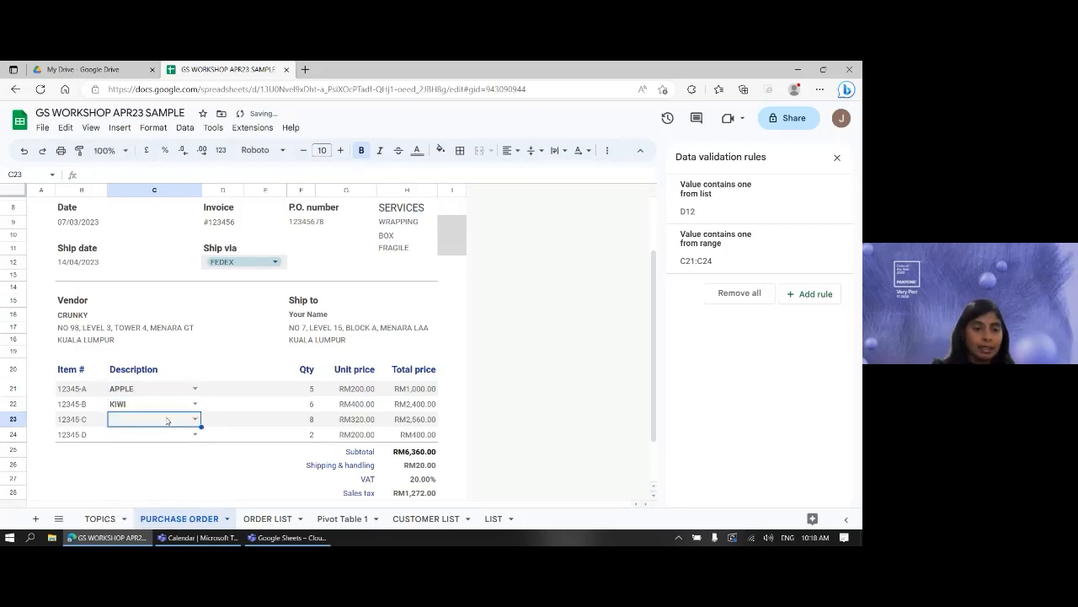
left_click(143, 500)
left_click(179, 437)
left_click(194, 434)
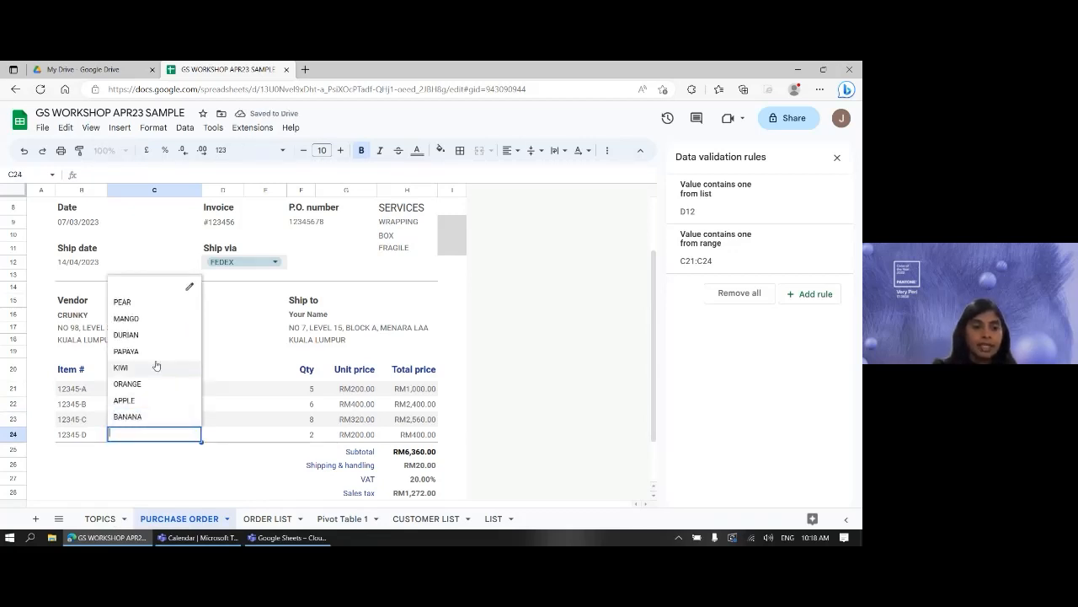
left_click(136, 334)
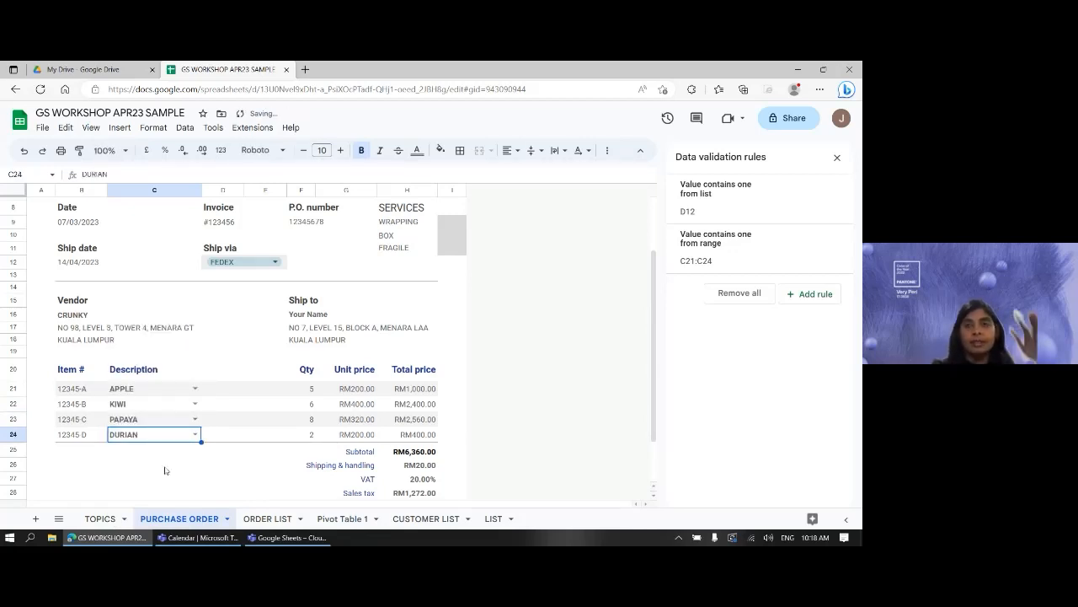
left_click(203, 466)
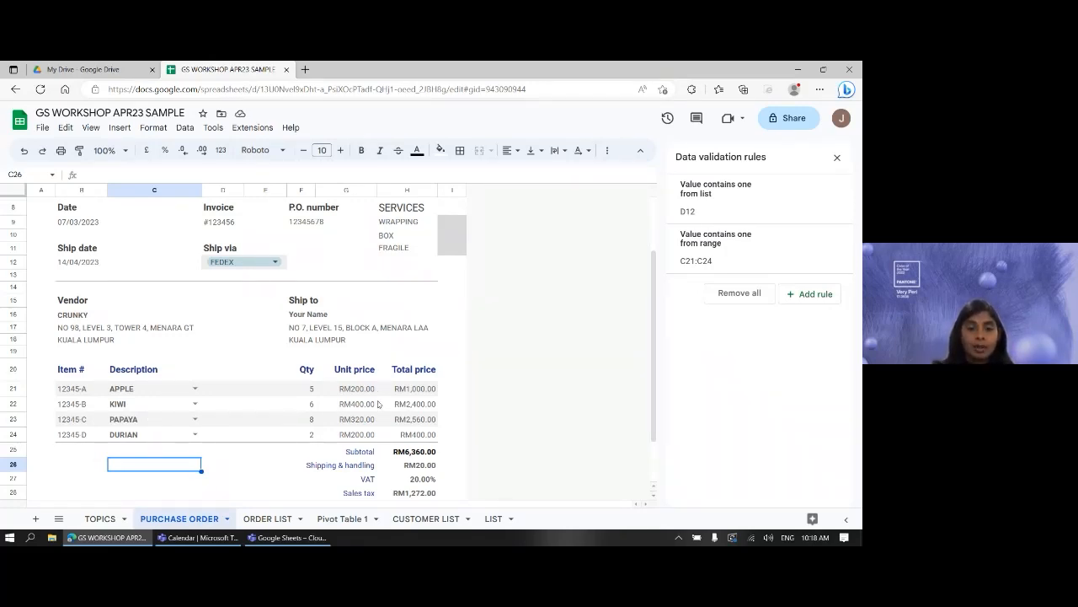
left_click(354, 392)
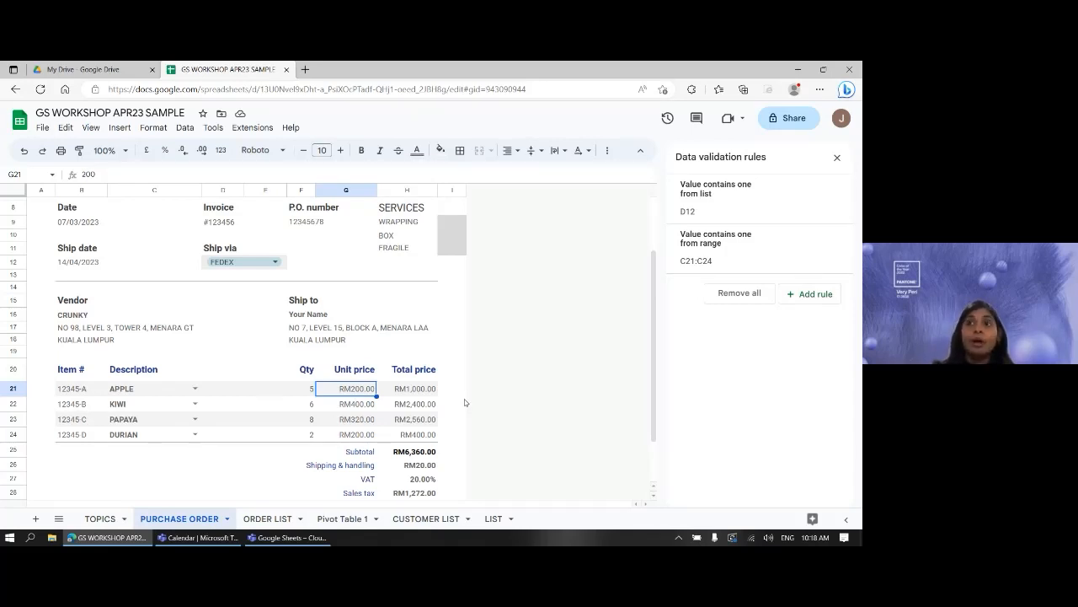
scroll(464, 402, "up", 2)
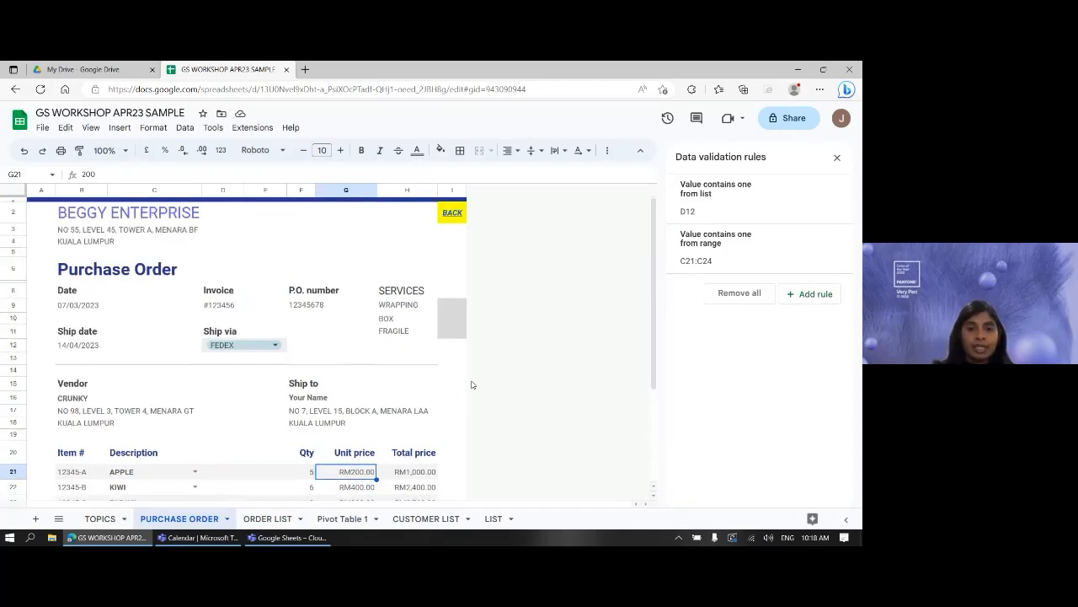
left_click(450, 310)
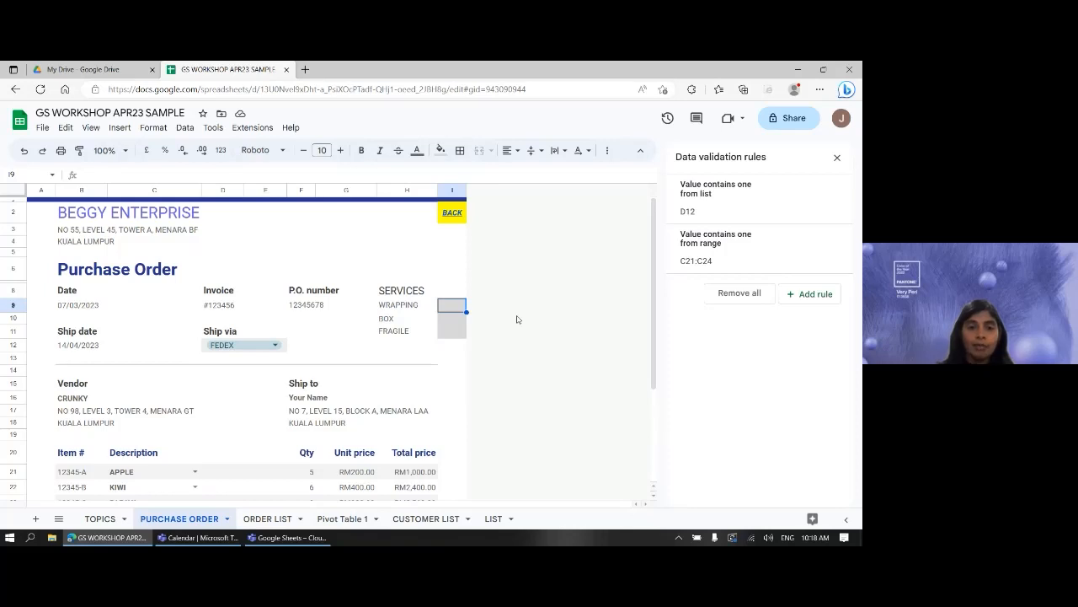
key("Up")
key("Left")
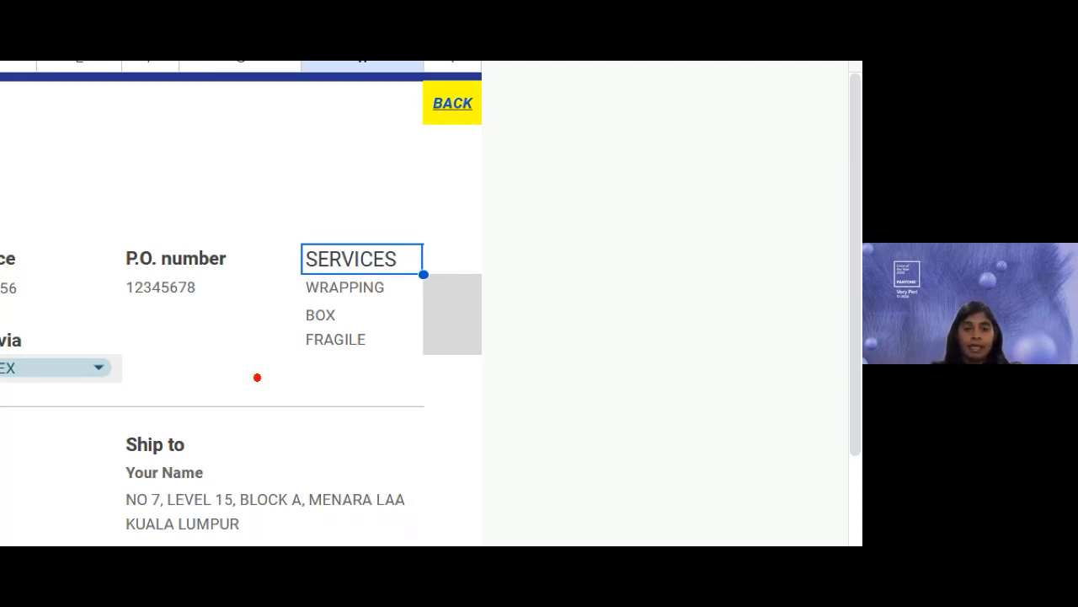
- Select I9:I11 beside WRAPPING, BOX and FRAGILE and add a new validation rule for them
left_click(460, 308)
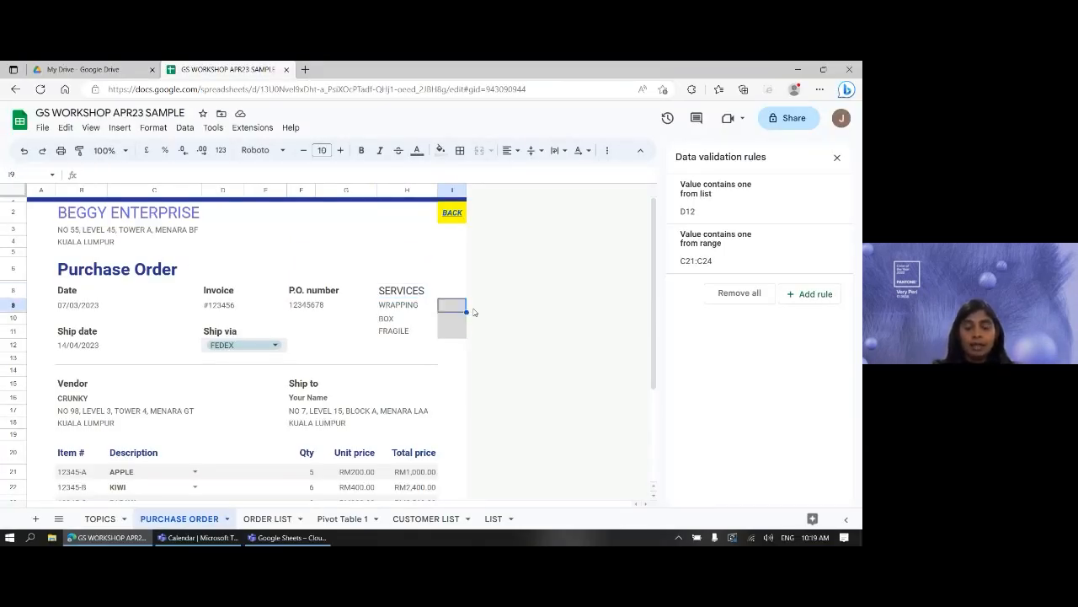
key("shift+Down")
key("shift+Down")
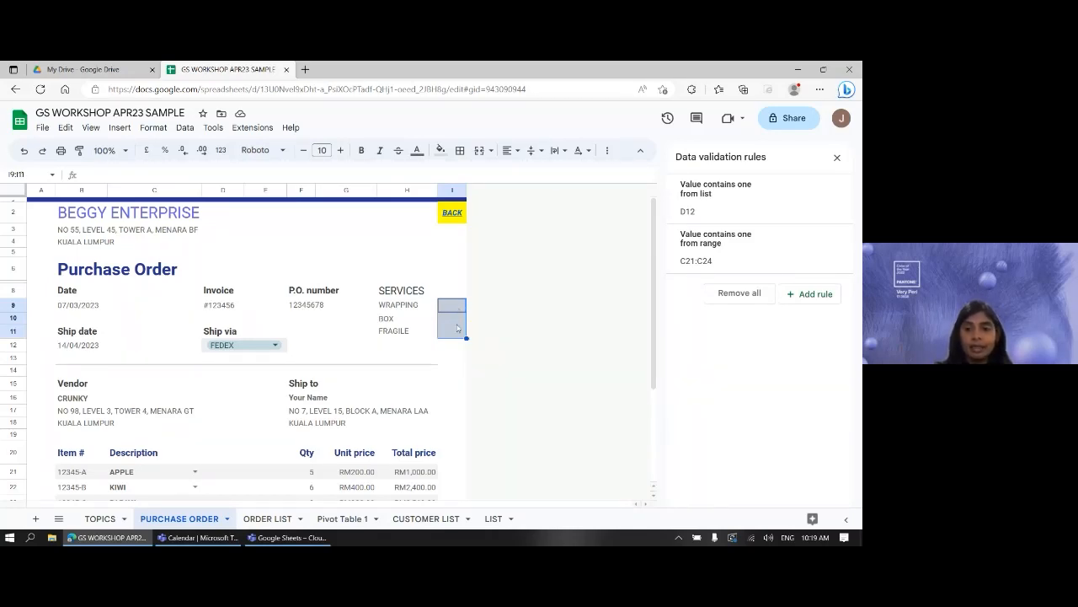
left_click(807, 295)
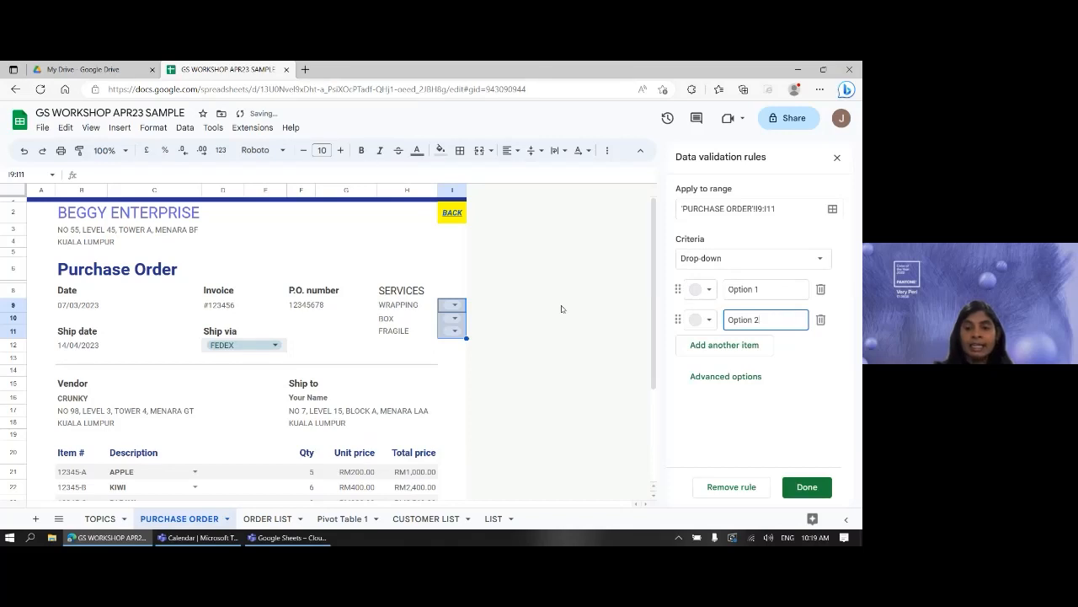
- Change the I9:I11 rule's criteria to Tick box so the cells show checkboxes
left_click(712, 261)
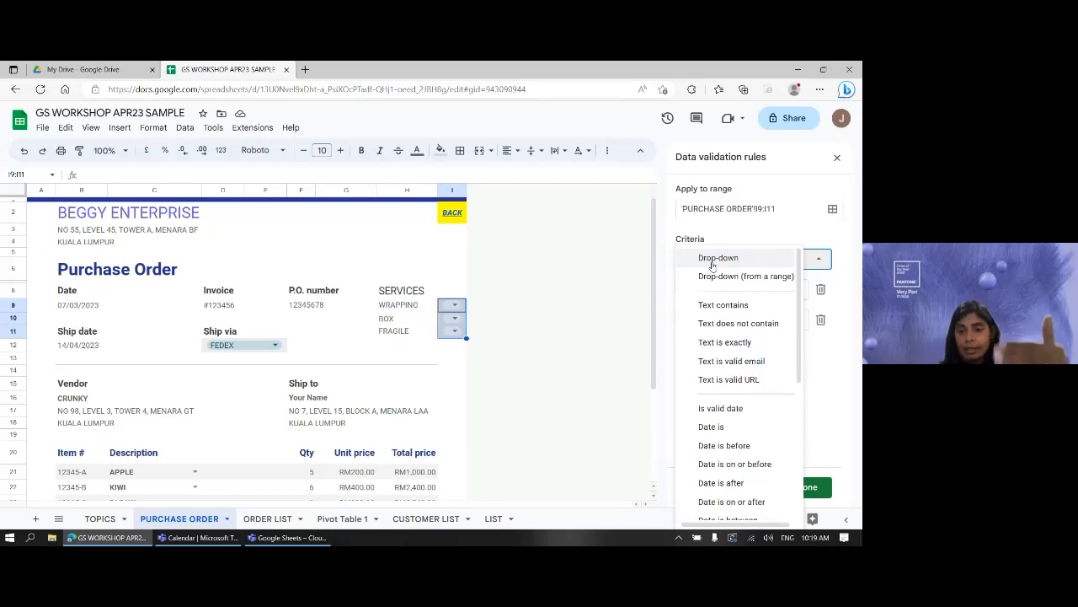
scroll(754, 358, "down", 1)
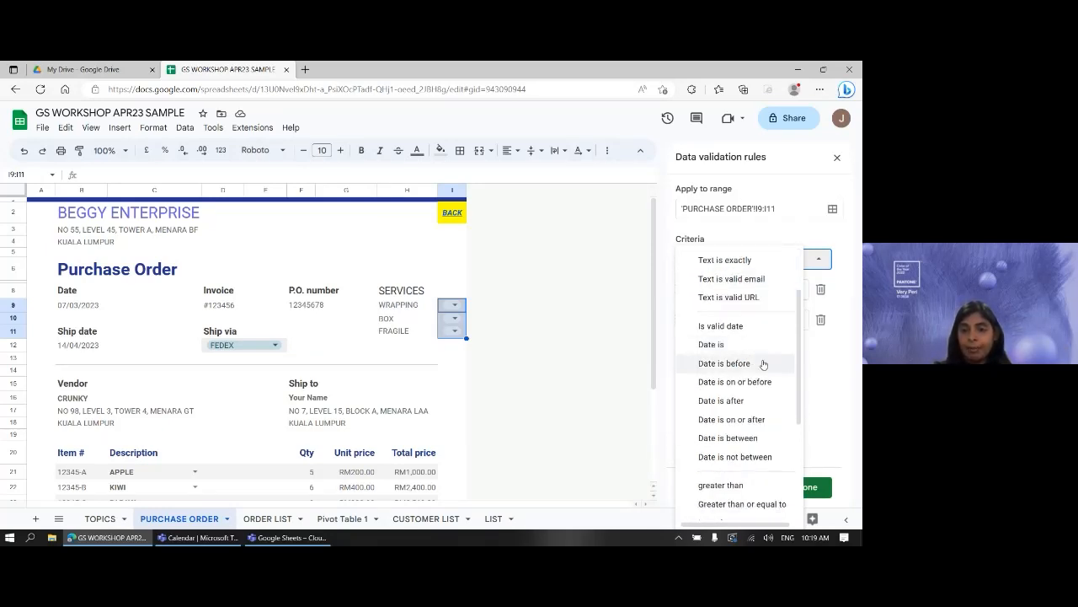
scroll(756, 354, "up", 1)
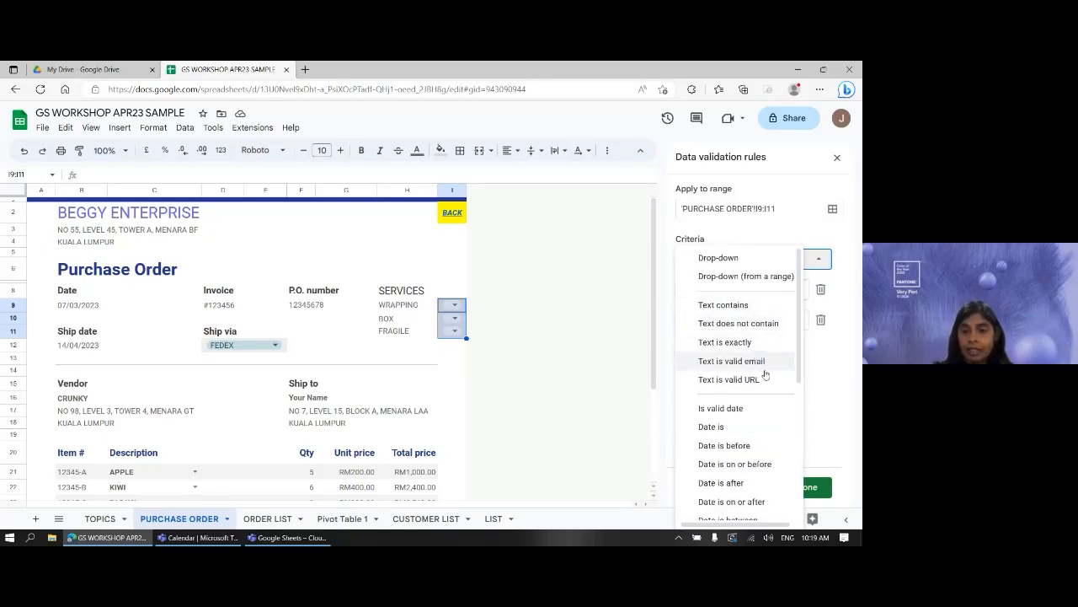
scroll(758, 371, "down", 1)
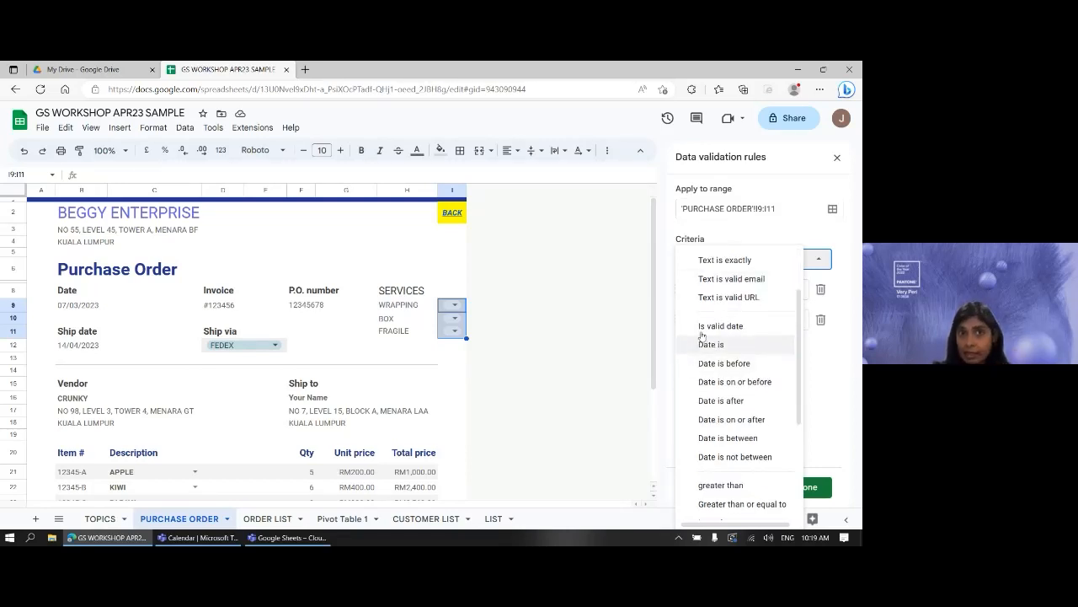
scroll(704, 345, "down", 2)
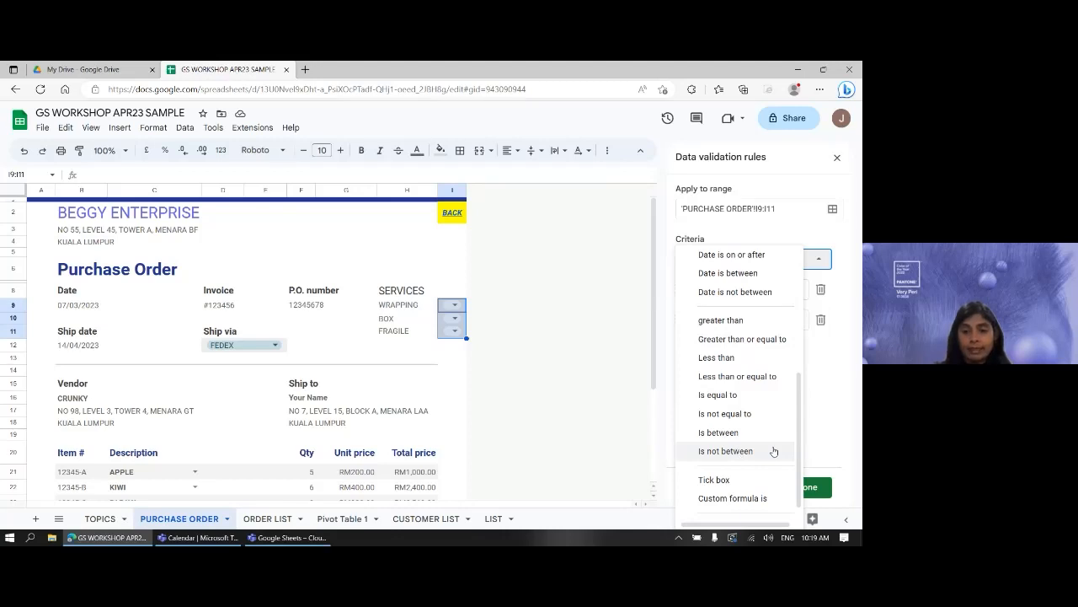
scroll(739, 455, "down", 1)
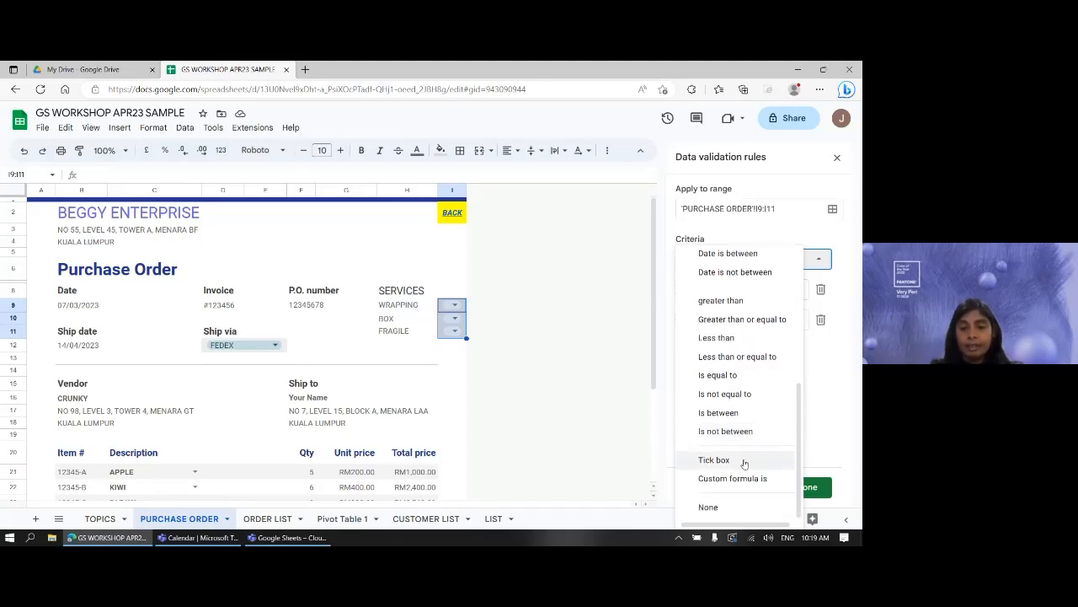
key("ctrl+1")
left_click(744, 463)
left_click_drag(638, 437, 734, 488)
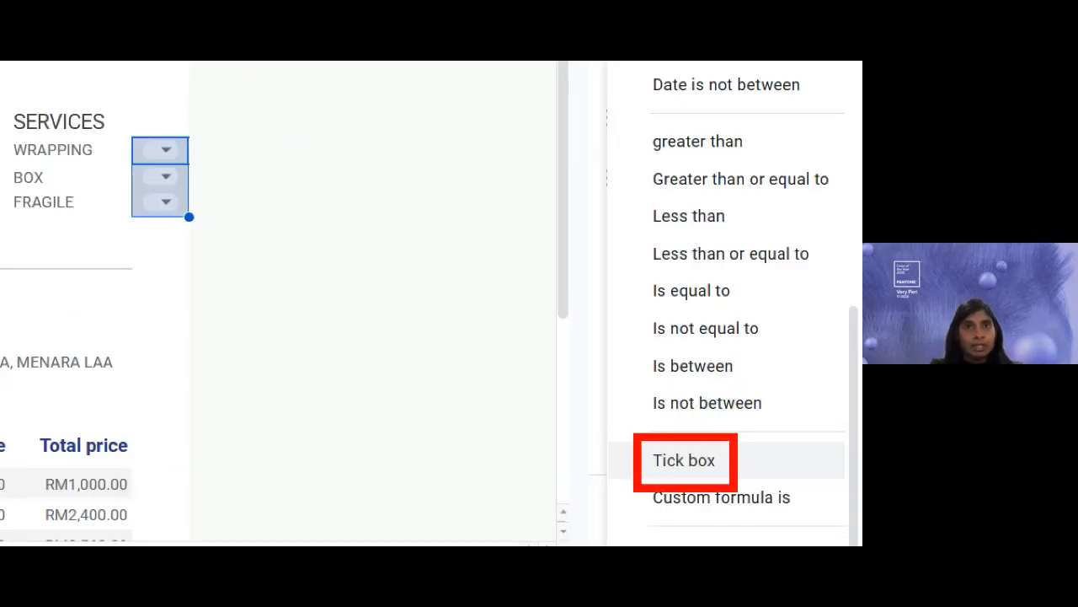
key("Escape")
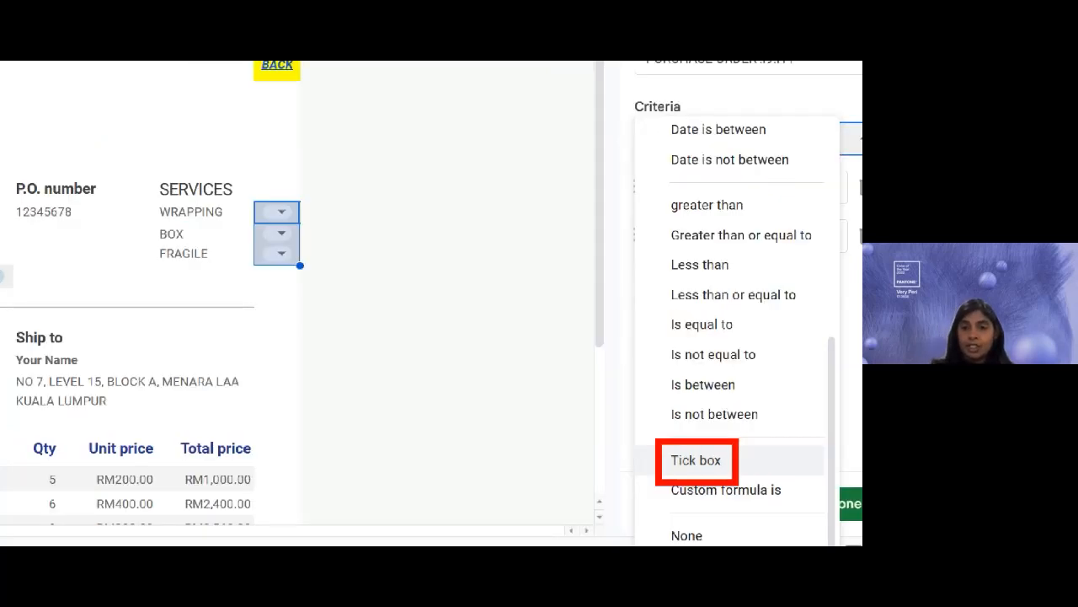
left_click(823, 264)
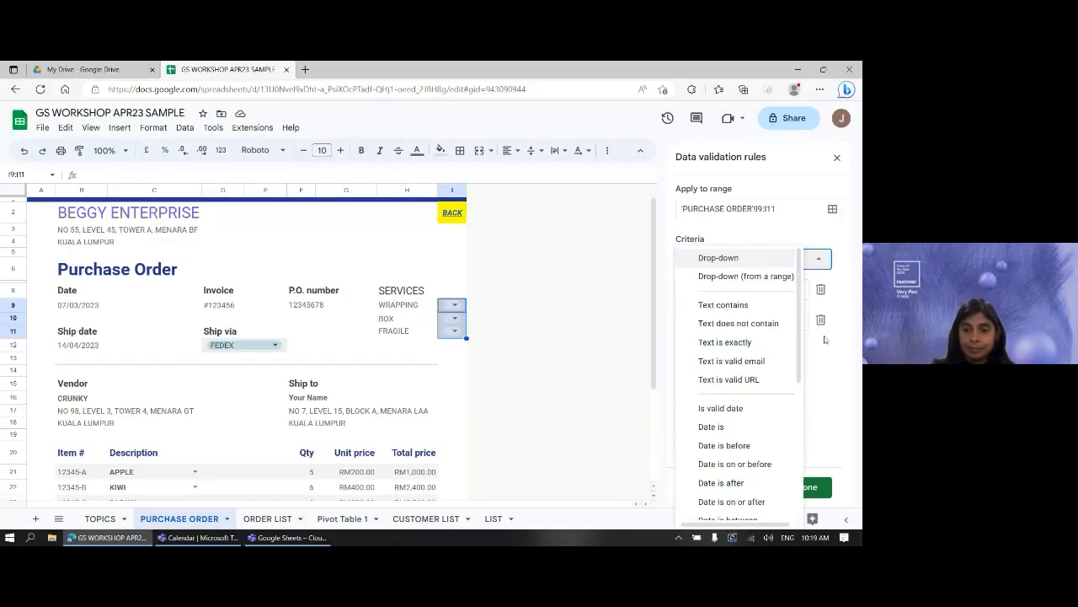
scroll(758, 468, "down", 4)
scroll(764, 475, "down", 2)
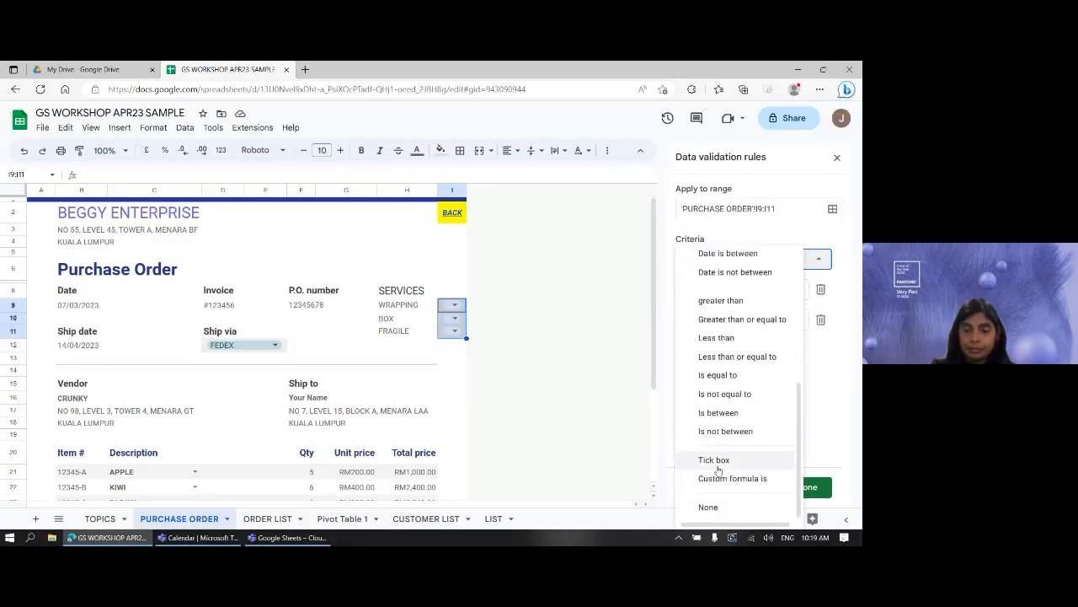
left_click(715, 461)
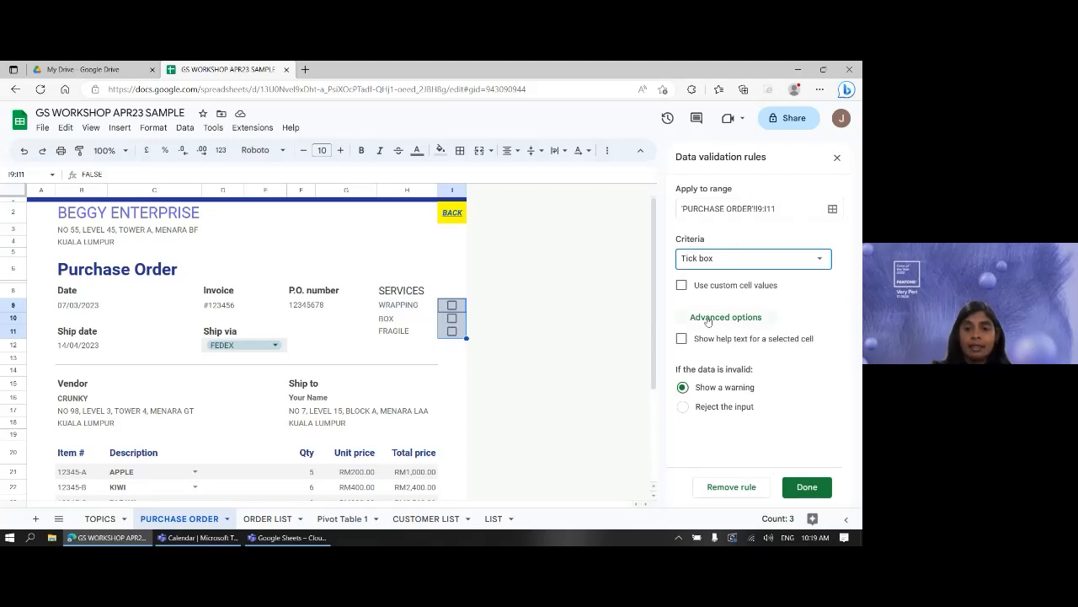
- Enable custom cell values for the tick box, entering Yes and No as first values
left_click(686, 291)
left_click(683, 286)
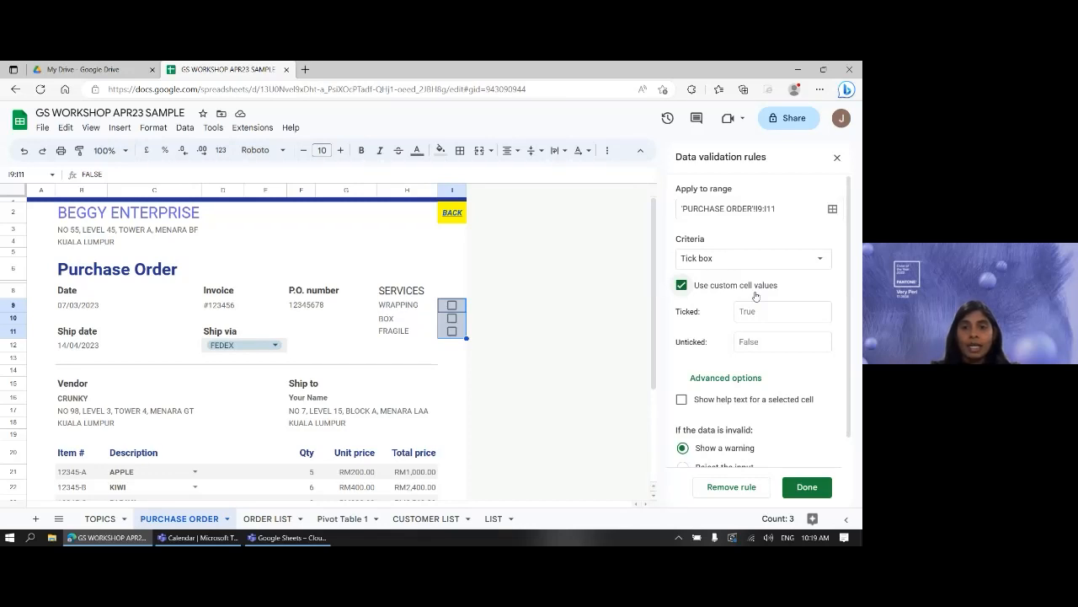
left_click_drag(671, 294, 691, 297)
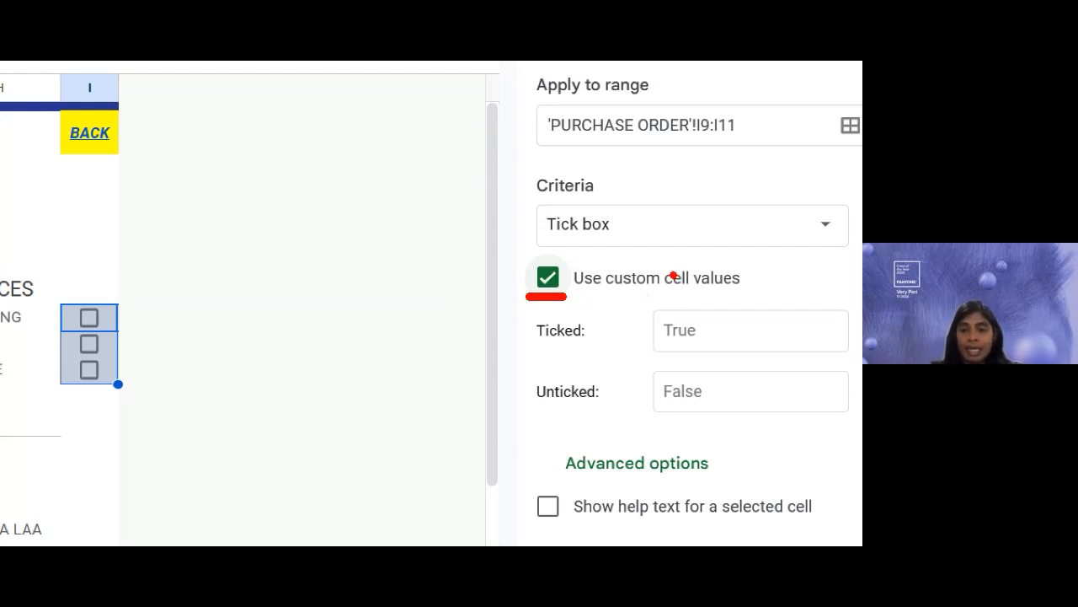
left_click(772, 311)
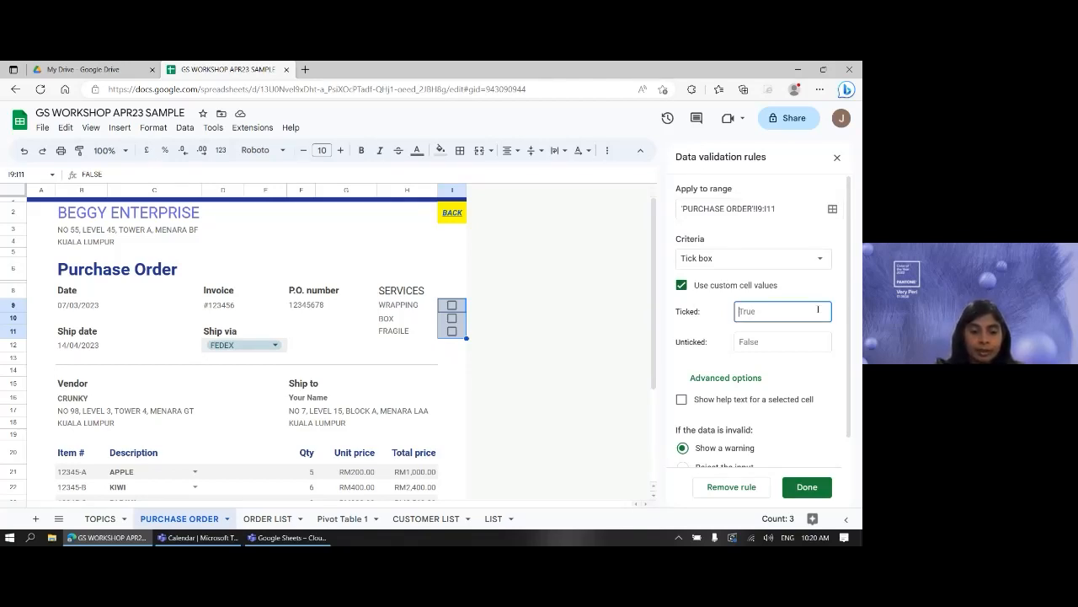
type("Yes")
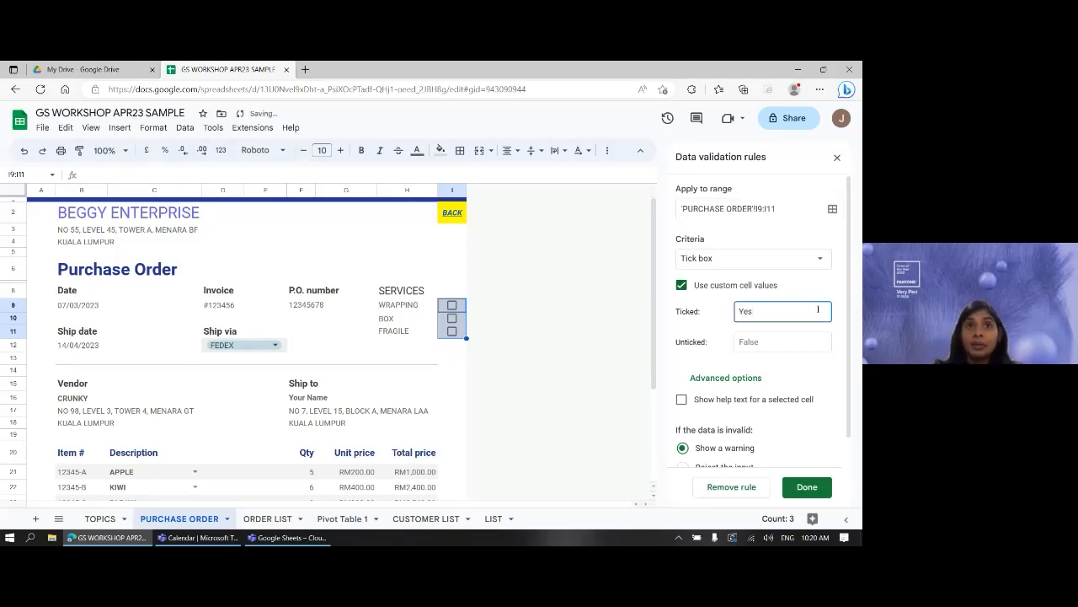
left_click(752, 343)
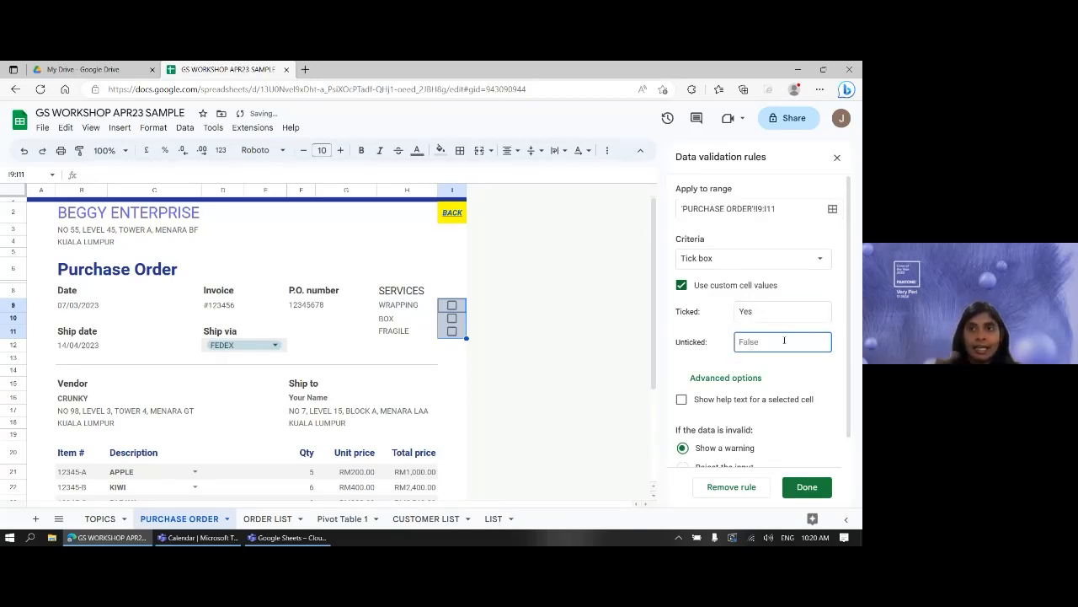
type("No")
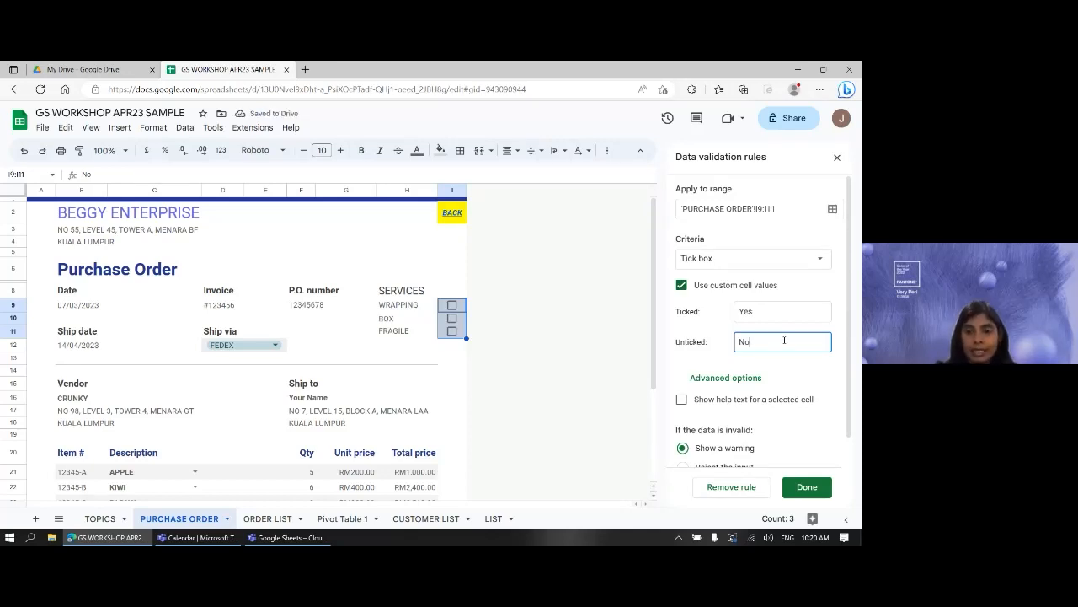
- Replace the ticked and unticked values with Needed and Not Needed and save the rule
double_click(743, 317)
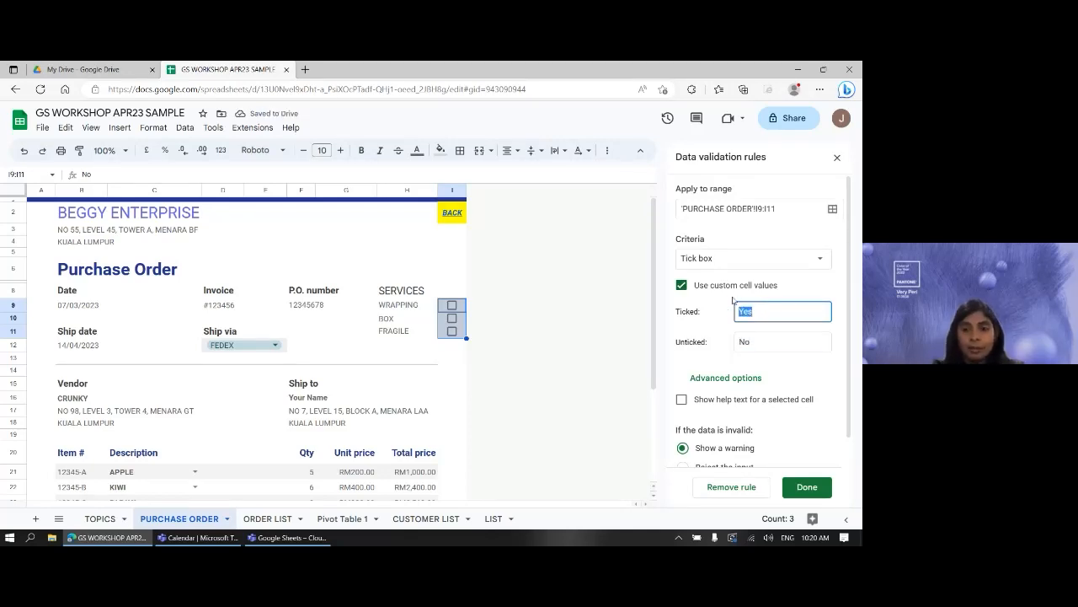
type("Ne")
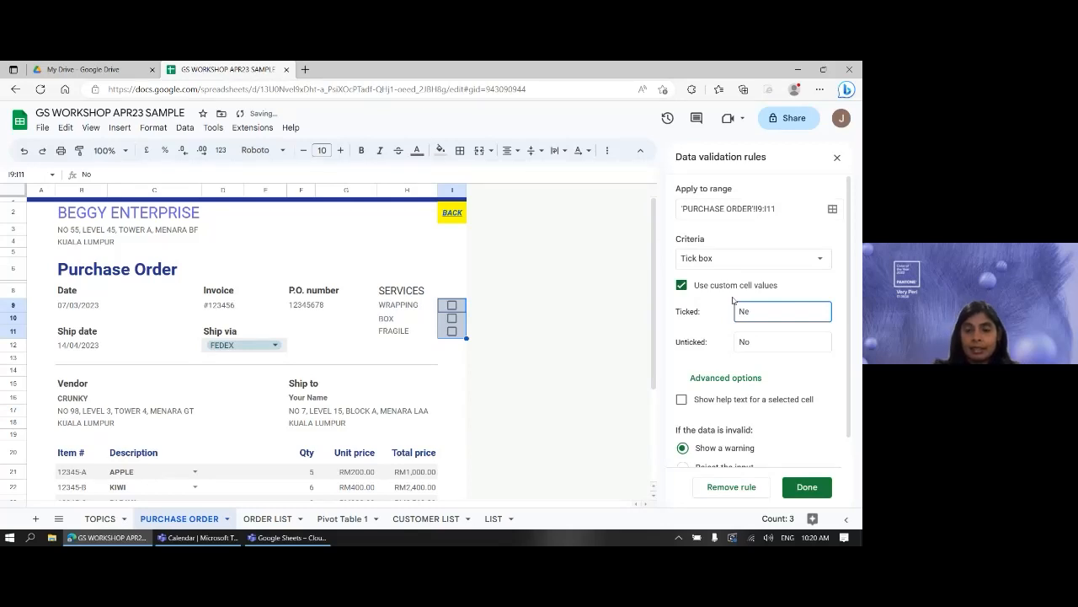
type("eded")
key("Tab")
type("NO")
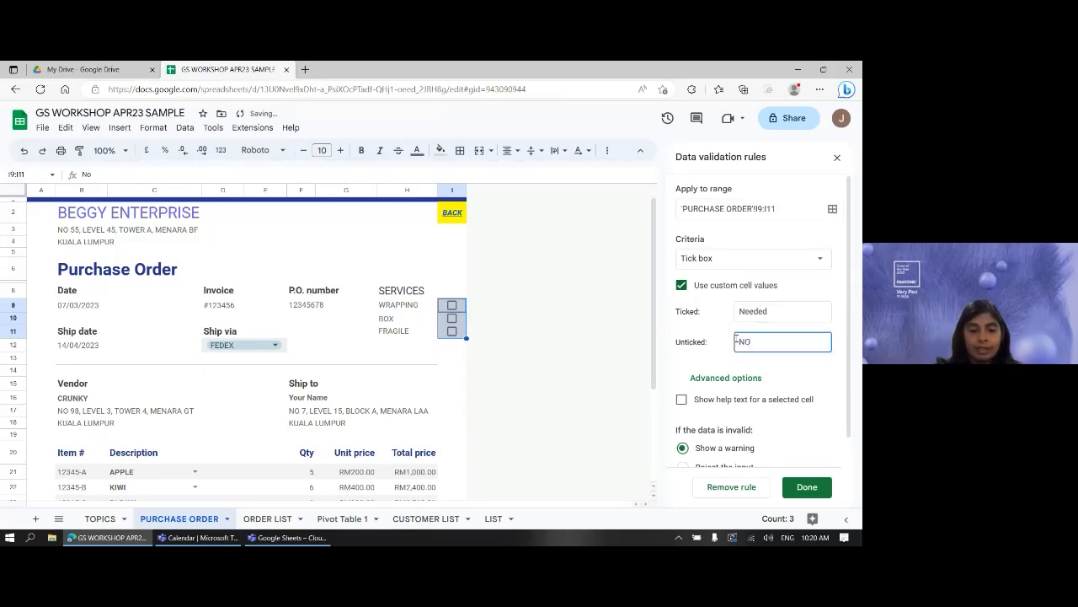
type("t Needed")
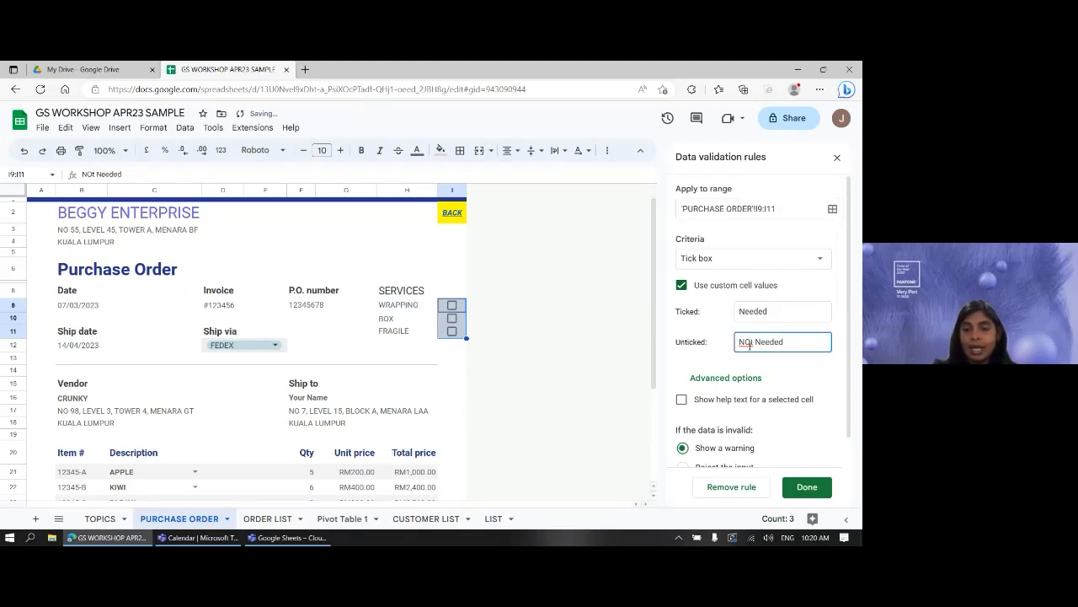
left_click(750, 342)
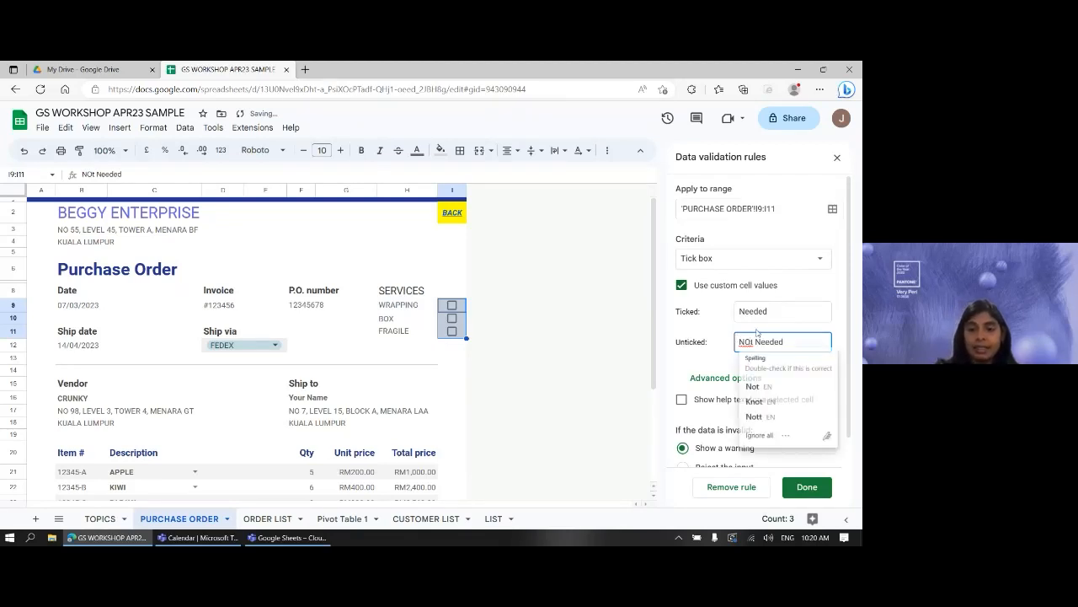
key("BackSpace")
type("o")
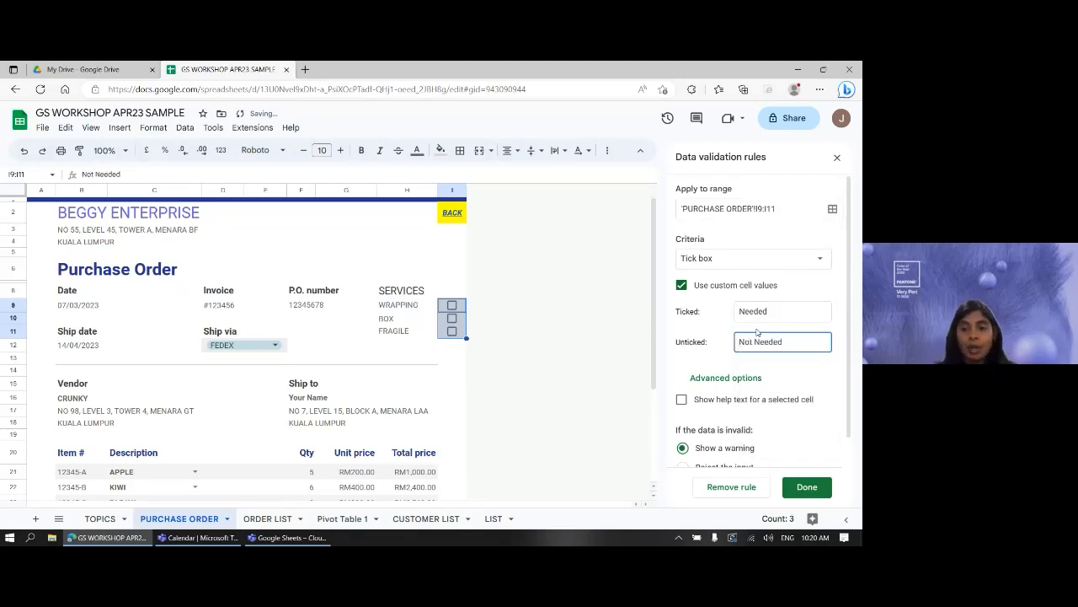
left_click(793, 345)
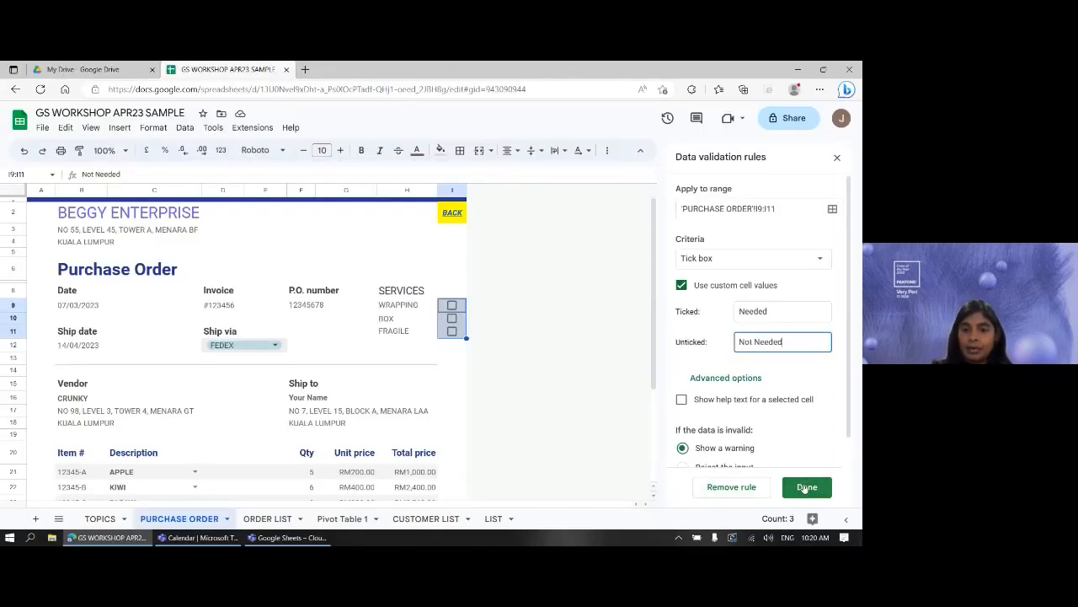
scroll(812, 390, "down", 1)
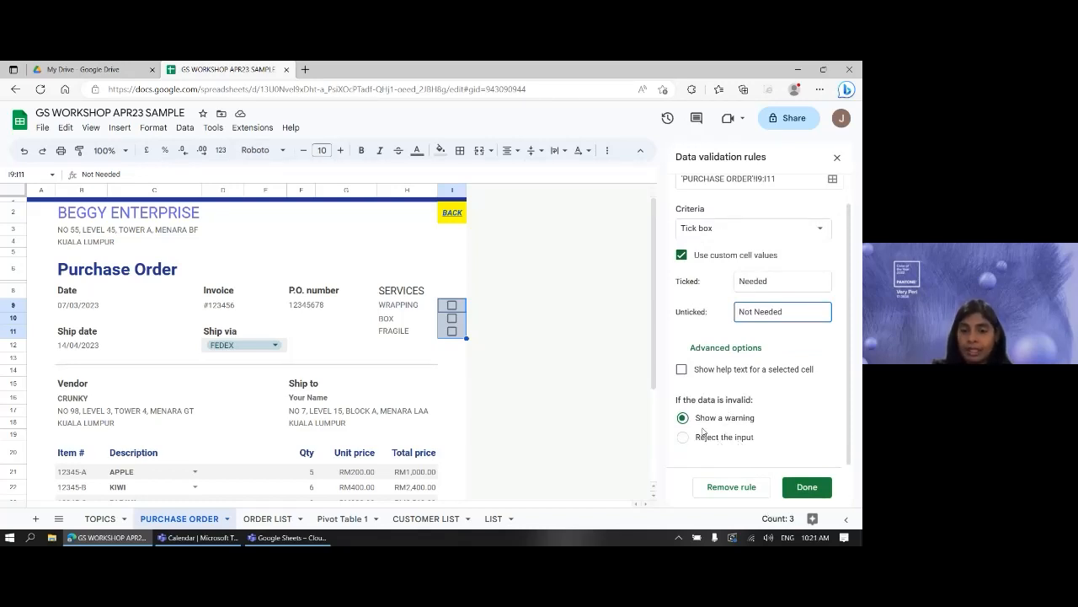
left_click(807, 487)
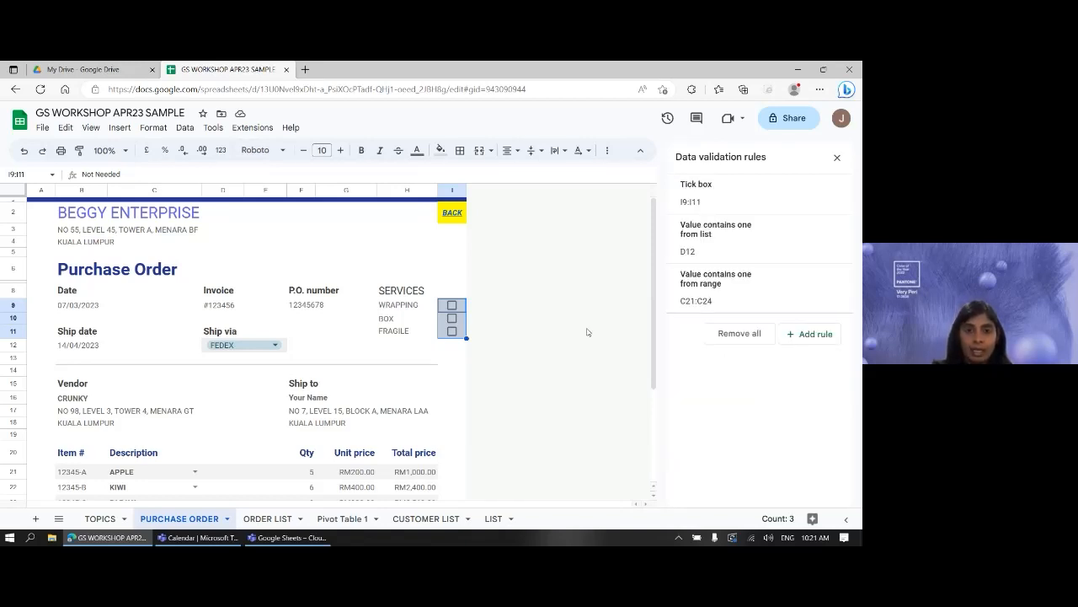
- Tick WRAPPING in I9 to record Needed, then check BOX and FRAGILE still read Not Needed
left_click(451, 305)
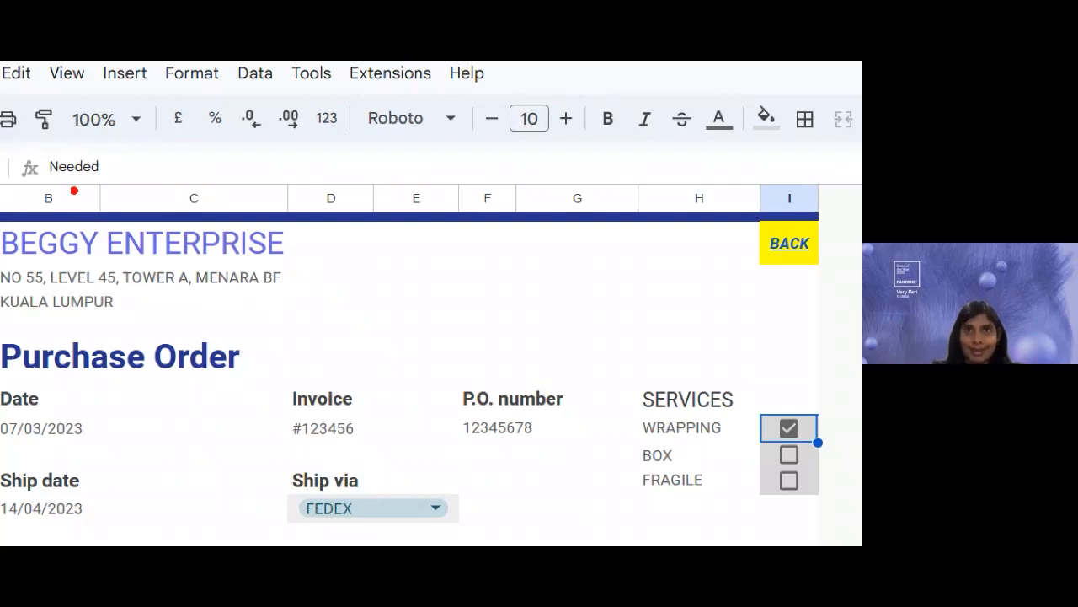
left_click_drag(48, 187, 99, 187)
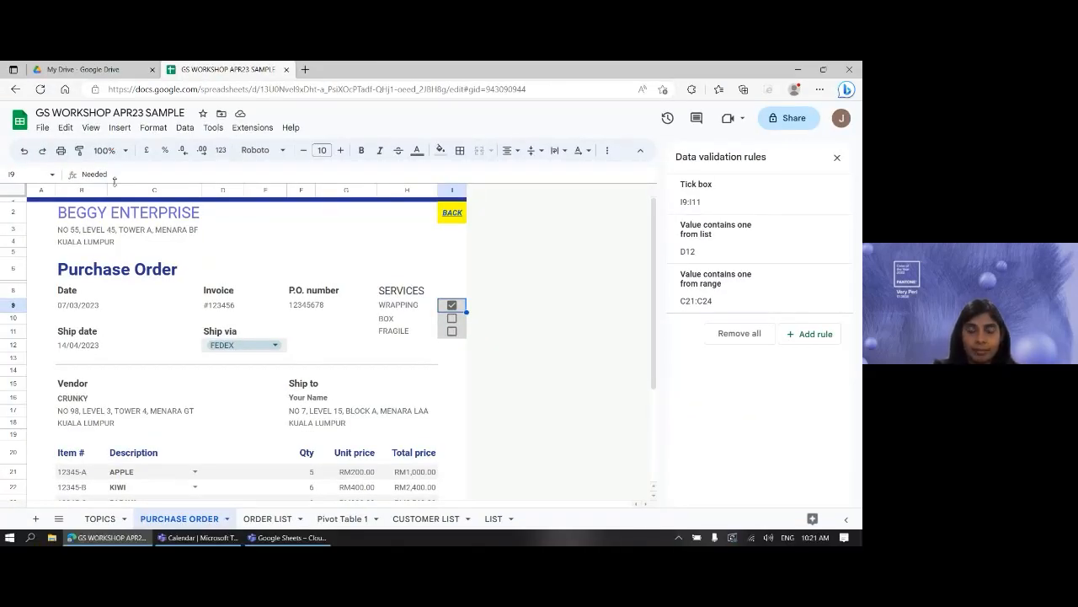
left_click(464, 322)
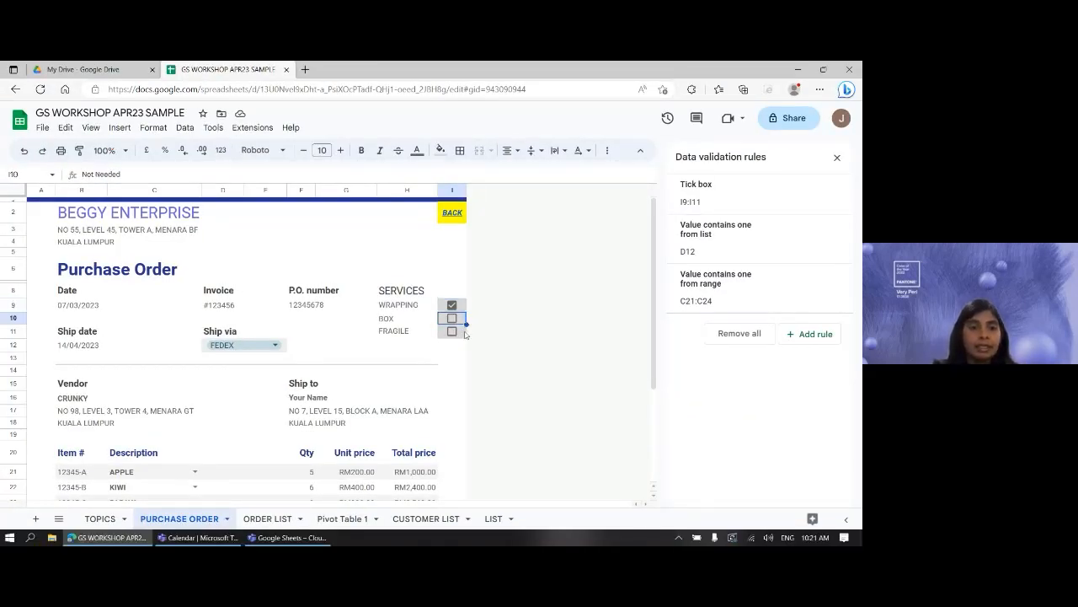
left_click(463, 333)
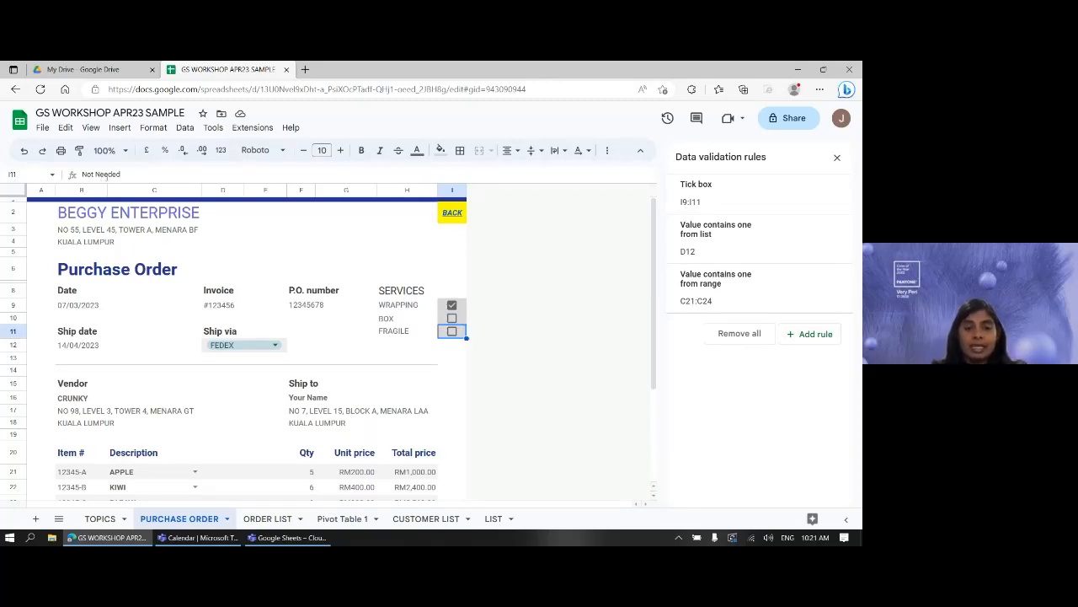
left_click_drag(68, 179, 138, 191)
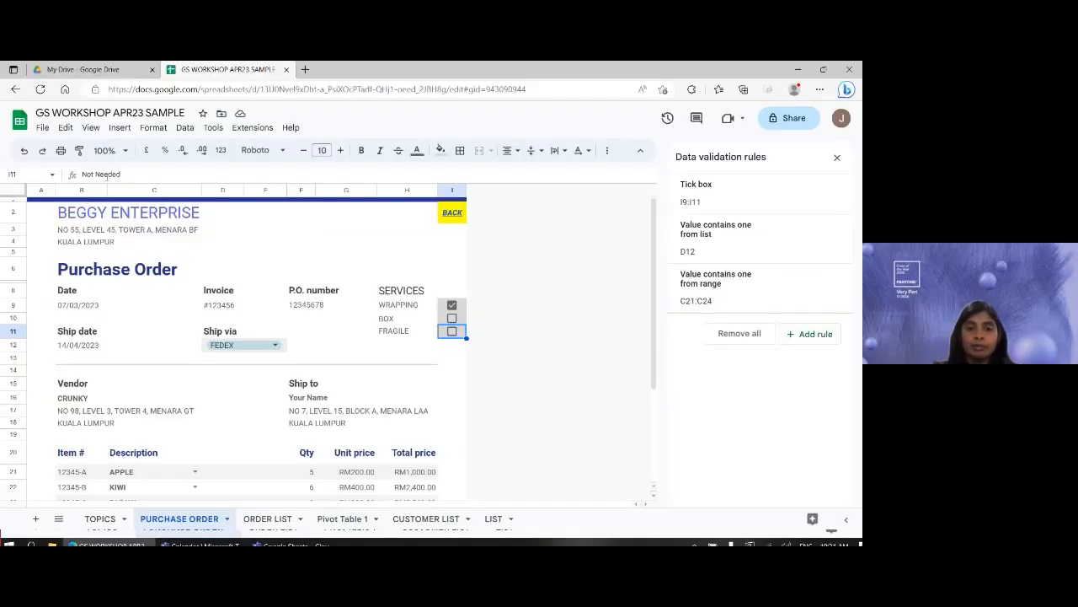
- Return to I9, deselect onto empty cells, and bring up the BACK link's preview
key("Up")
key("Up")
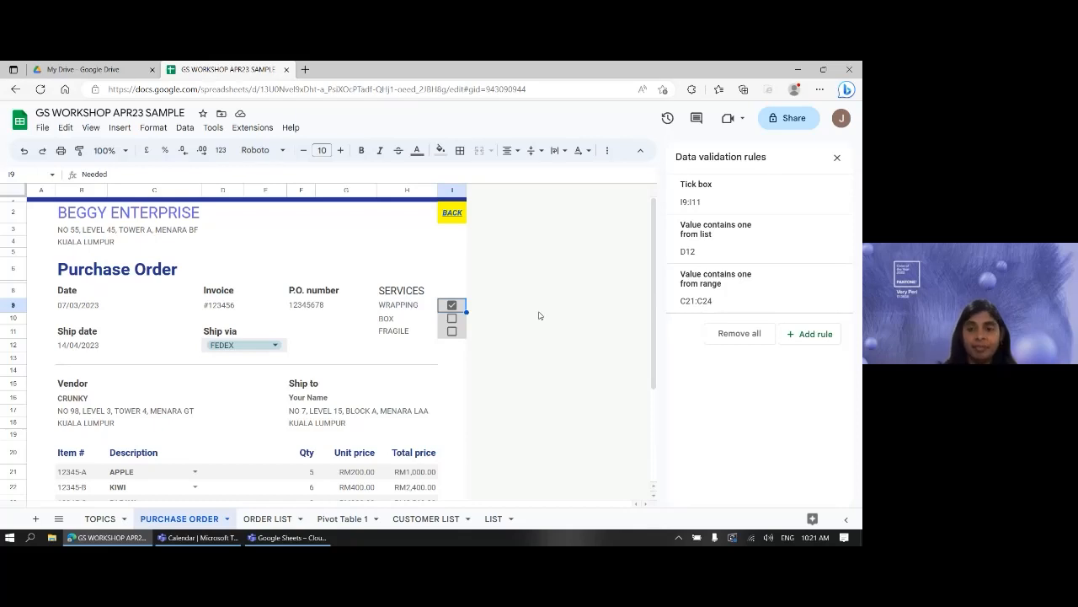
left_click(370, 232)
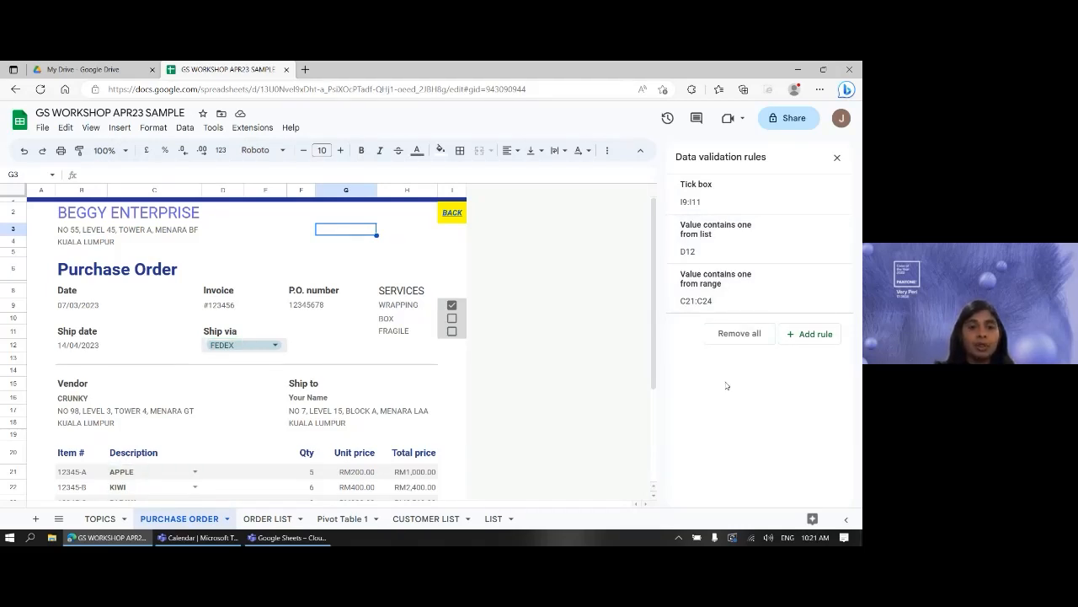
left_click(295, 243)
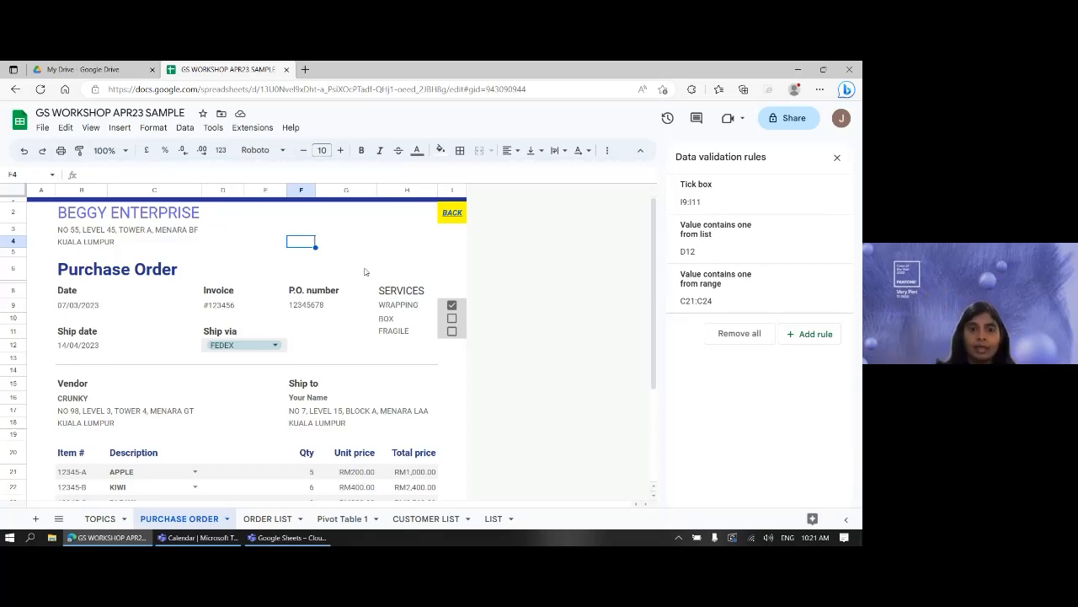
left_click(451, 213)
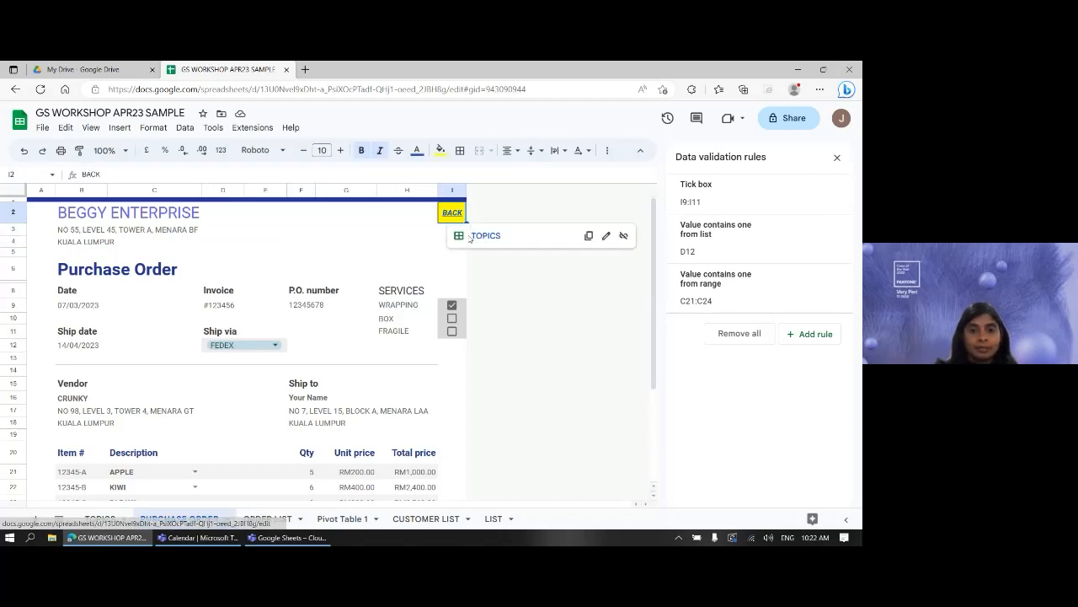
- Back on TOPICS, tick D4 DROPDOWN LIST and D5 CHECK BOX, then follow GET UNIQUE LIST to ORDER LIST
left_click(492, 243)
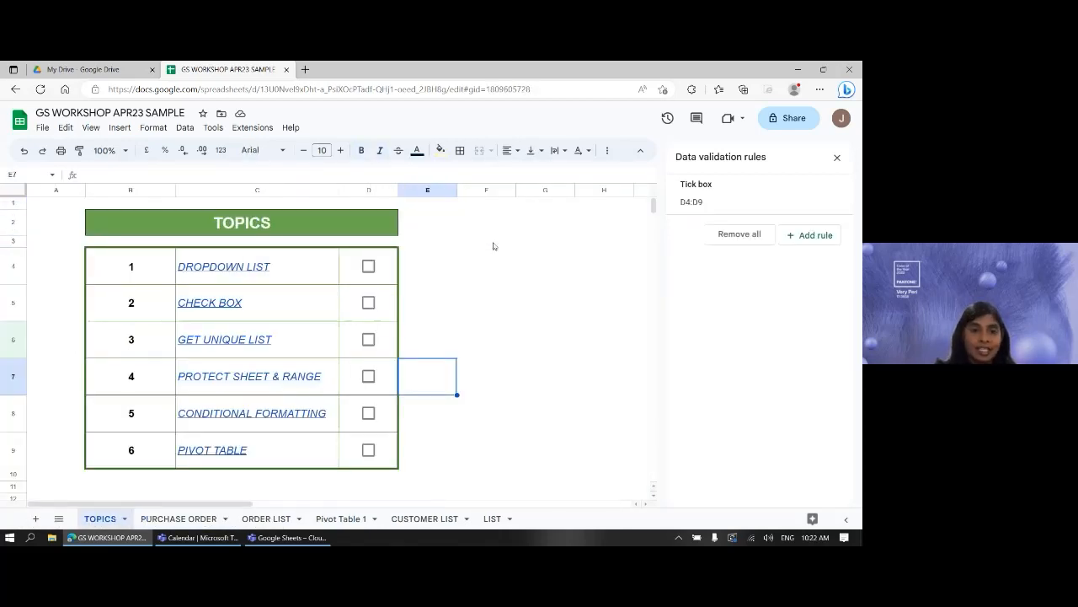
left_click(369, 267)
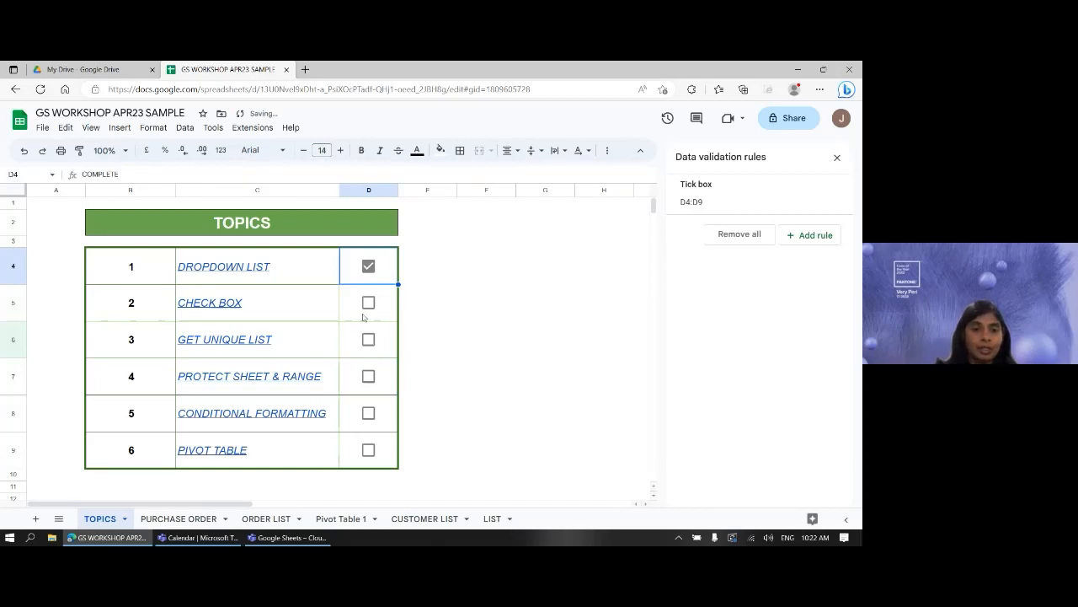
left_click(368, 302)
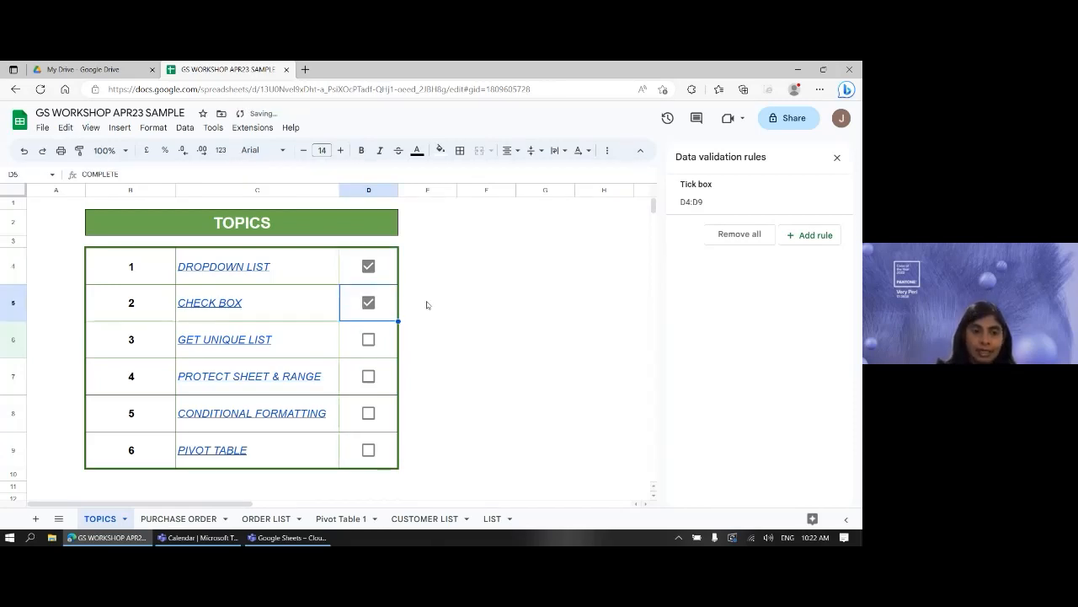
mouse_move(257, 347)
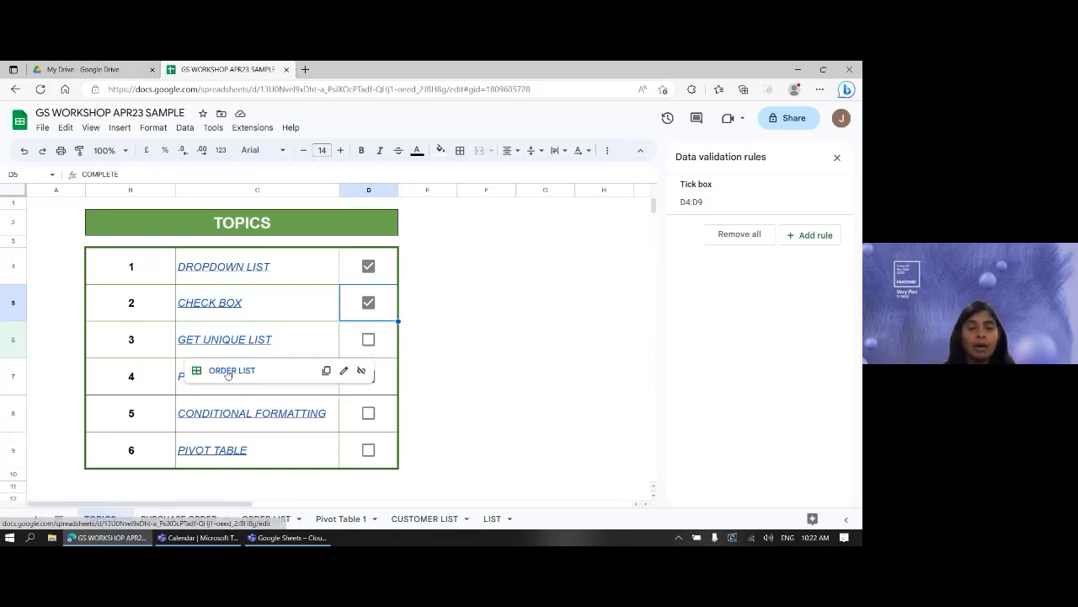
left_click(229, 371)
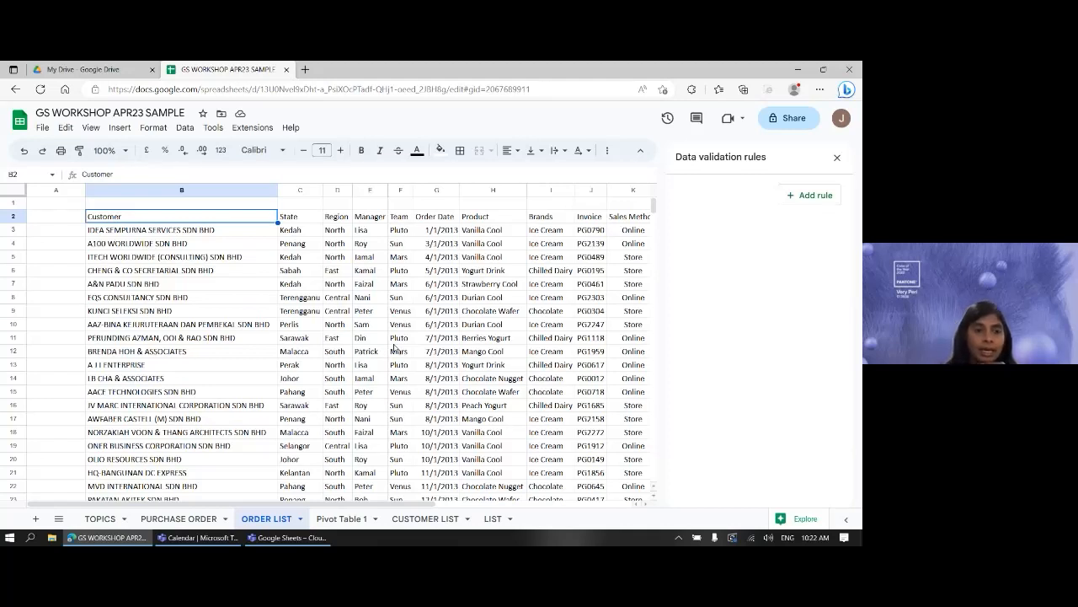
- Select the Customer column B2:B2403 with Ctrl+Shift+Down and copy it with Ctrl+C
left_click(231, 232)
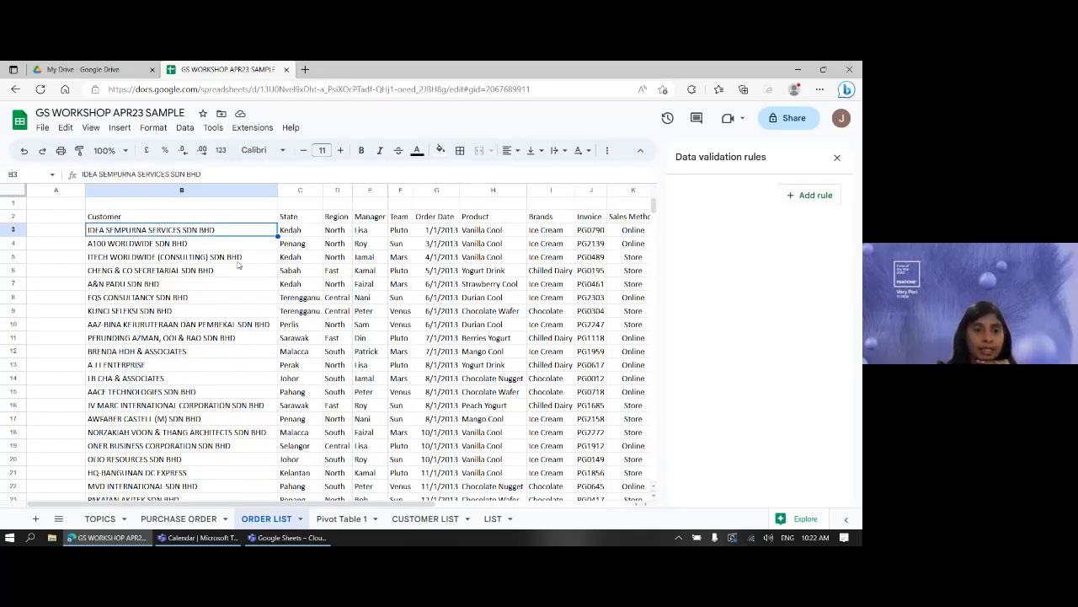
scroll(240, 310, "down", 6)
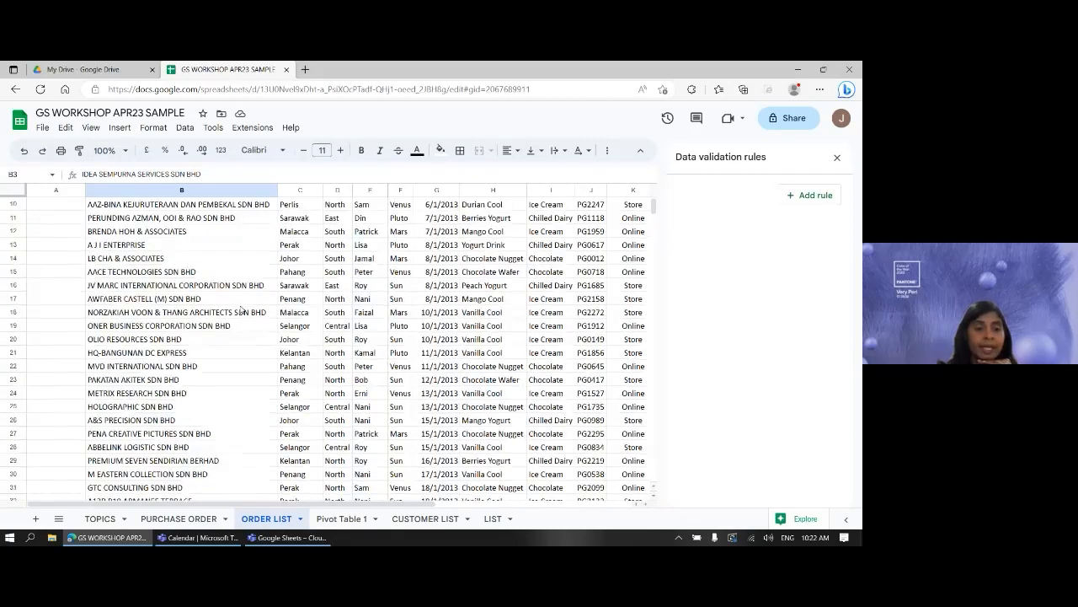
scroll(241, 311, "up", 6)
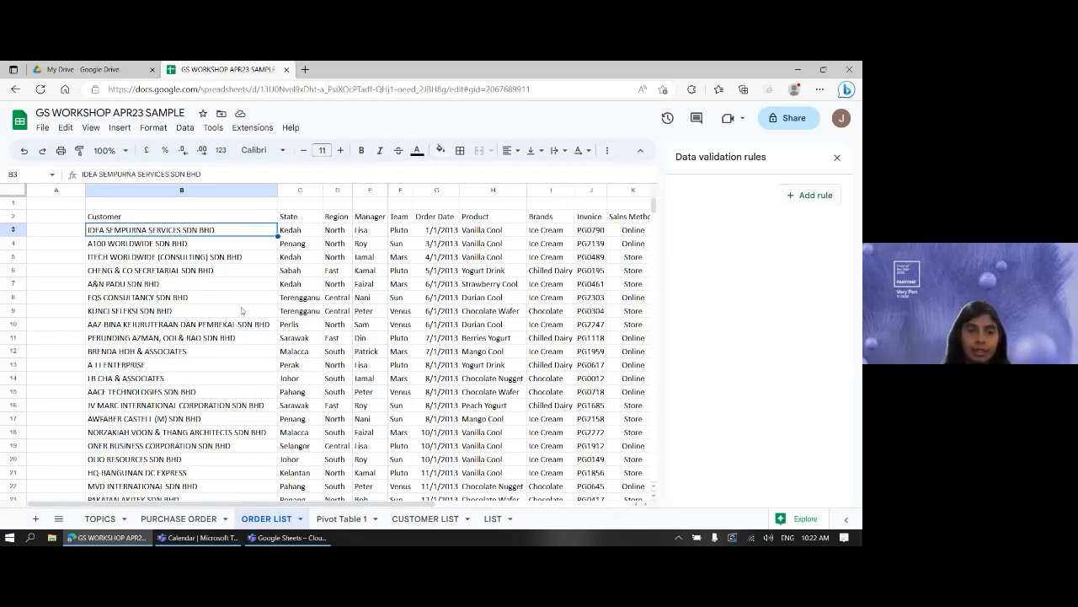
left_click(337, 296)
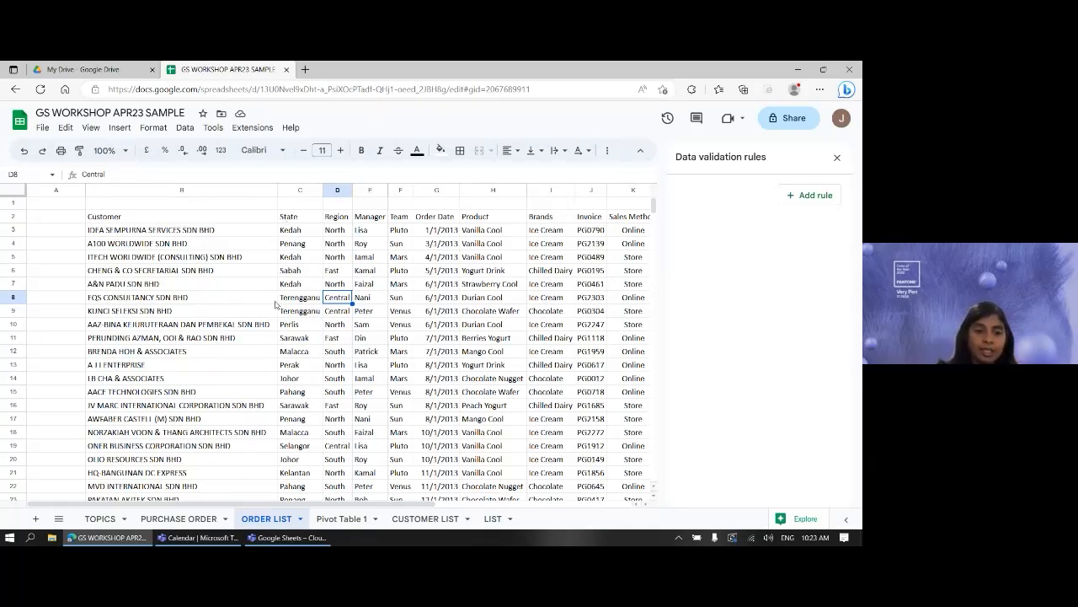
left_click(153, 216)
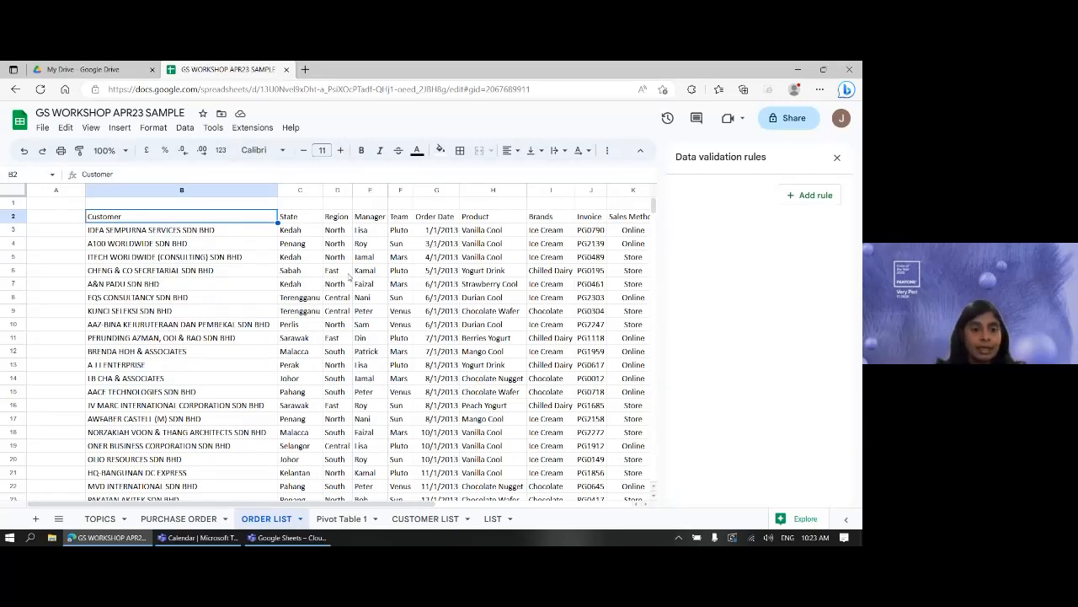
key("ctrl+shift+Down")
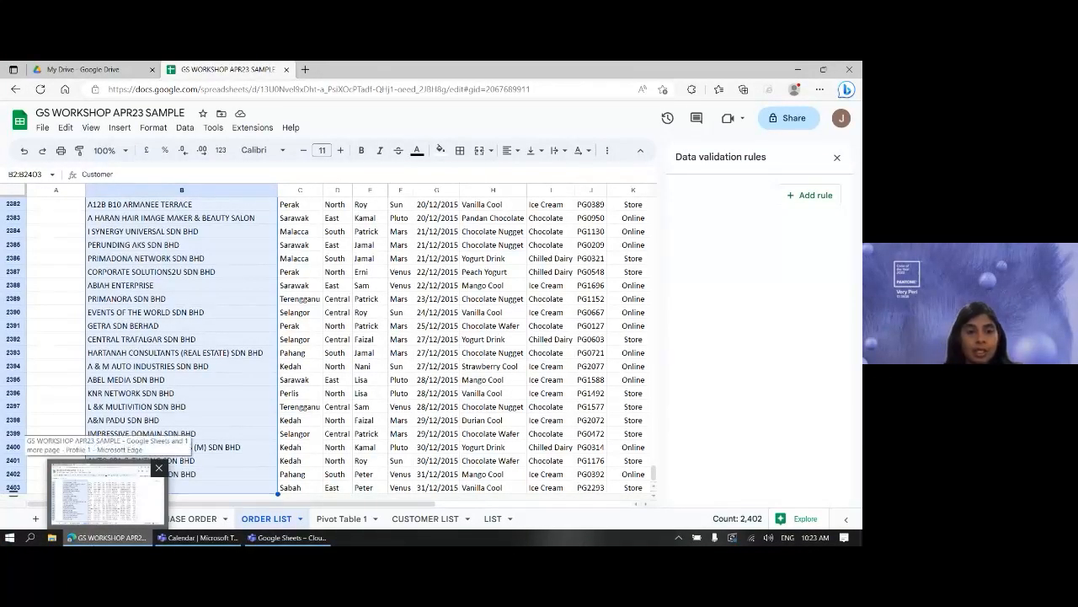
key("ctrl+c")
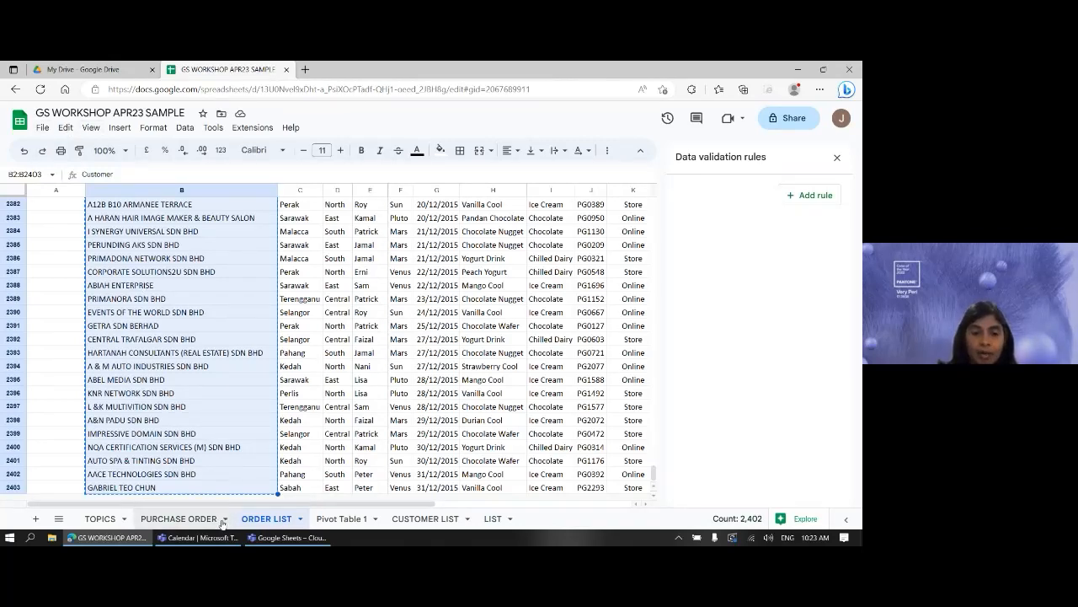
- Paste the customer names at B2 on CUSTOMER LIST, auto-fit column B, and select B2:B2403
left_click(446, 519)
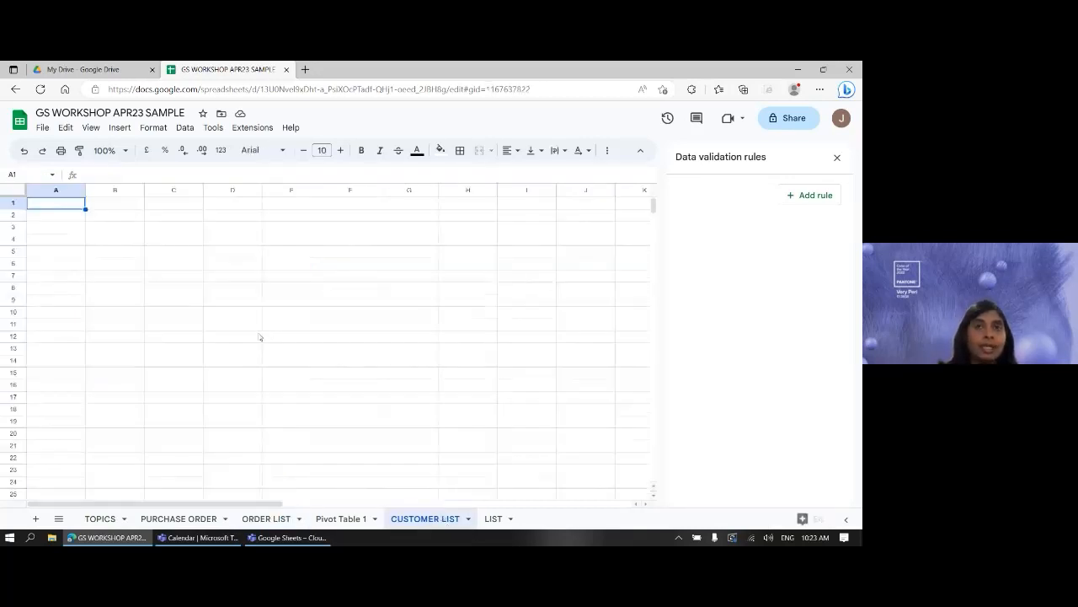
left_click(126, 218)
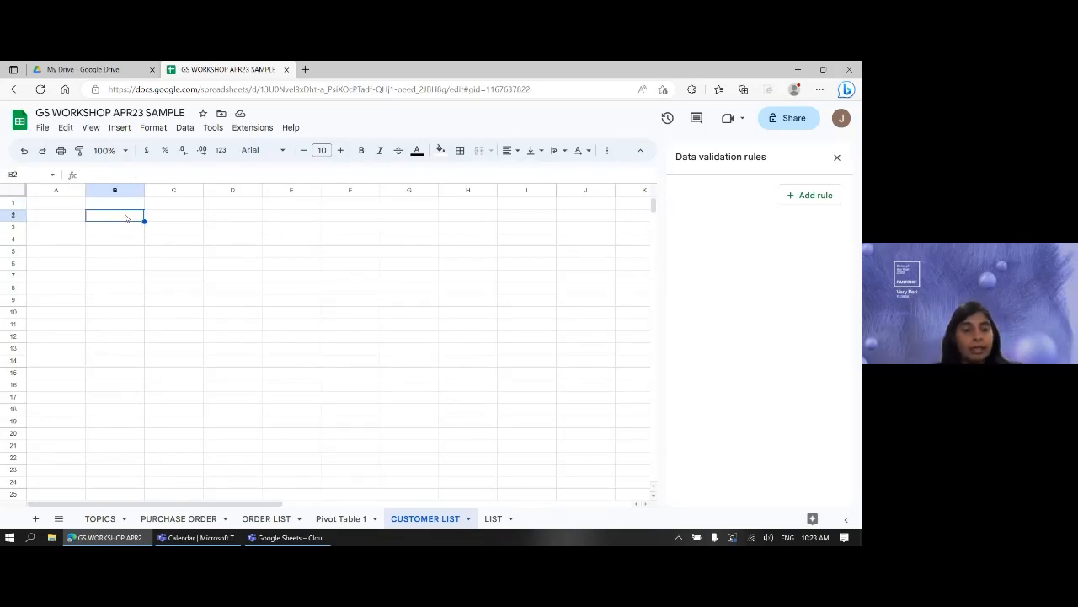
key("ctrl+v")
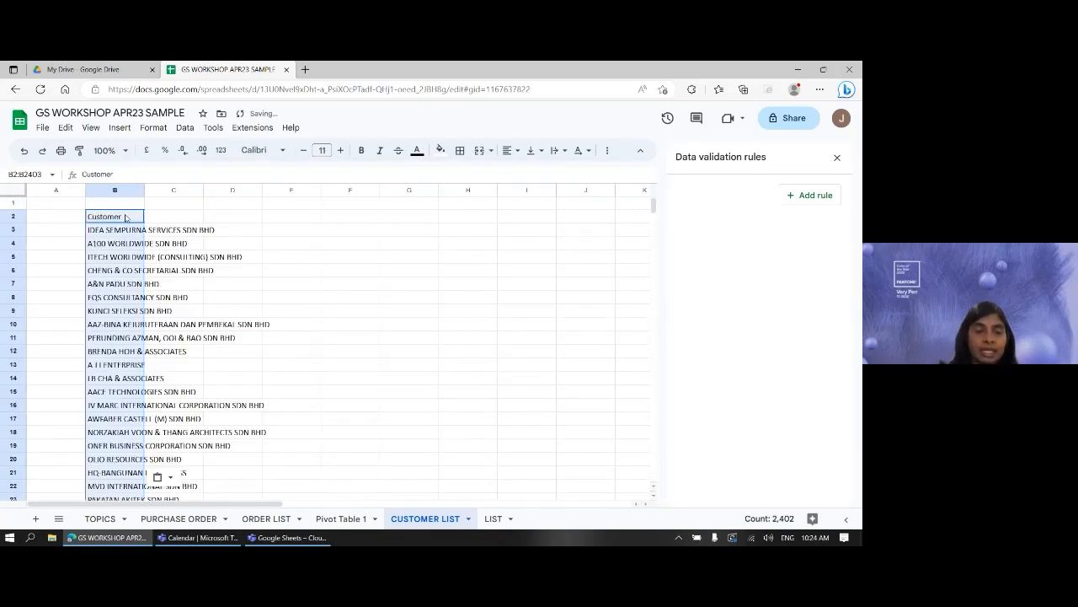
double_click(144, 190)
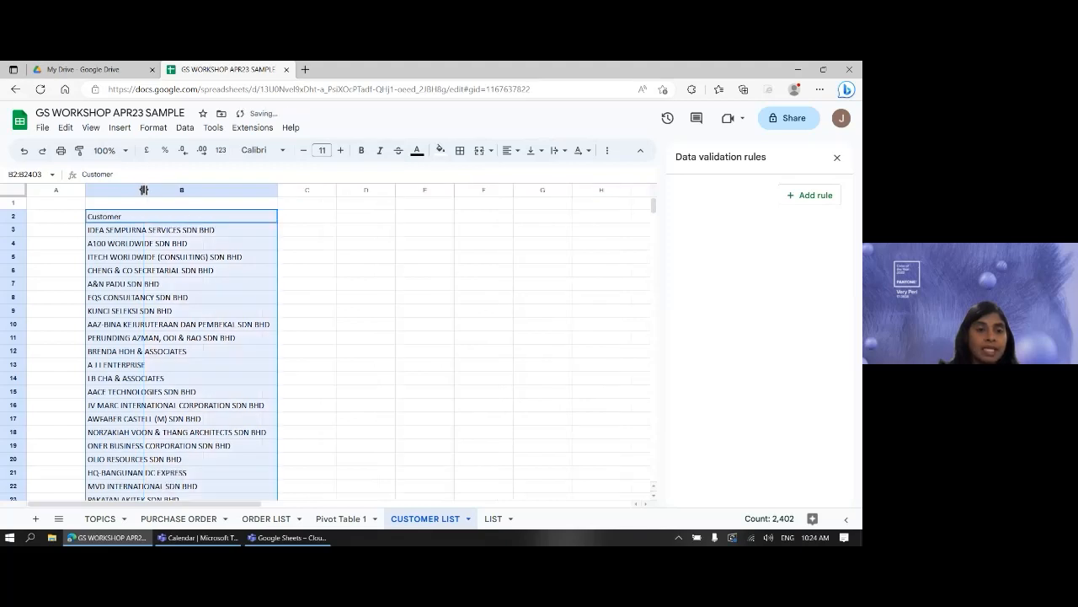
left_click(174, 246)
left_click(187, 218)
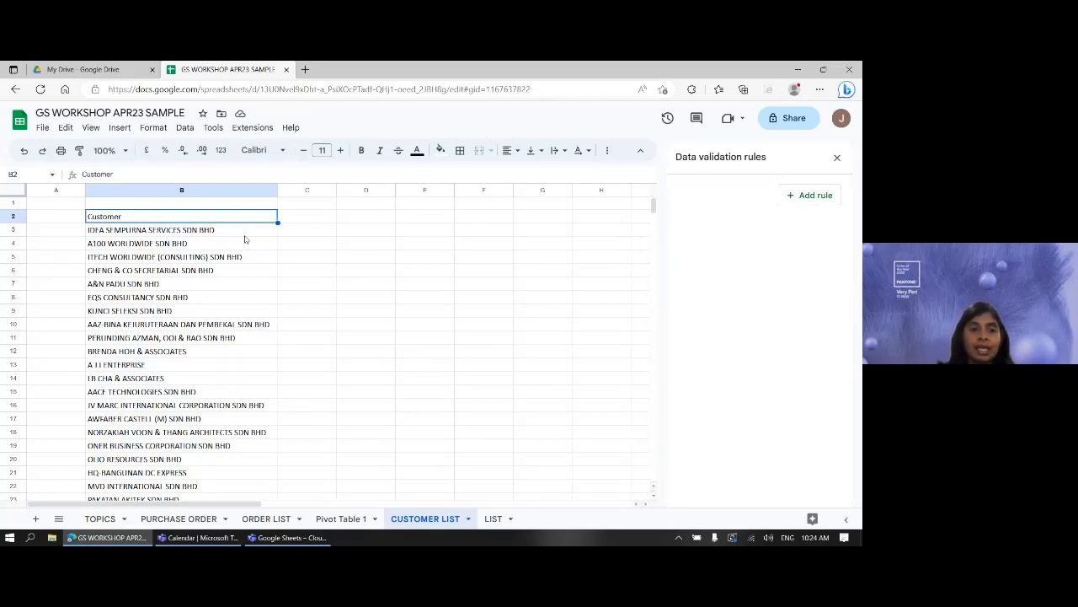
key("ctrl+shift+Down")
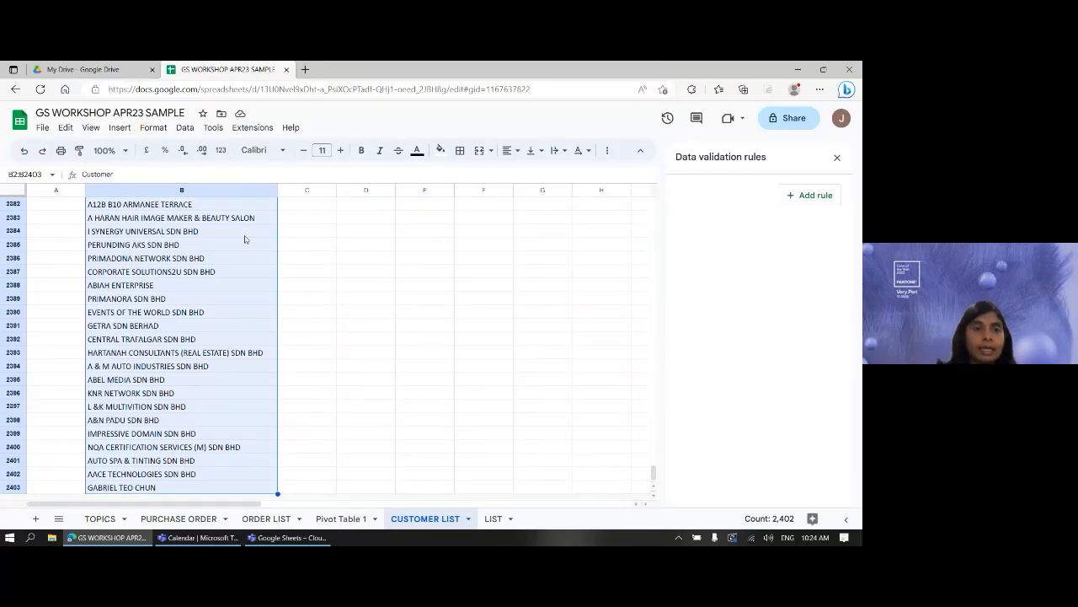
left_click(186, 128)
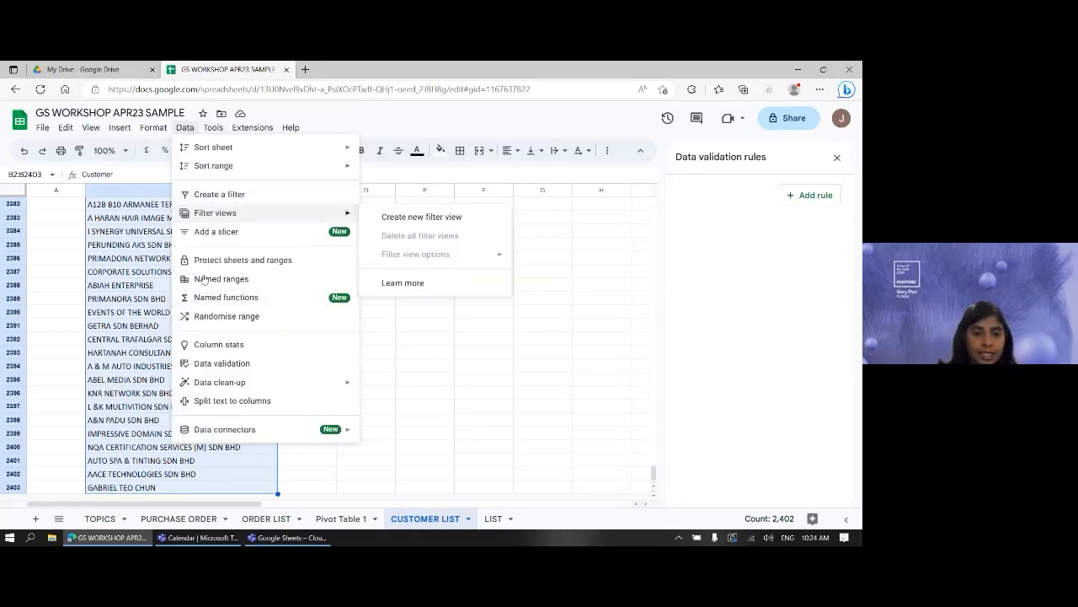
- Highlight the Data clean-up option in the Data menu for viewers
mouse_move(197, 383)
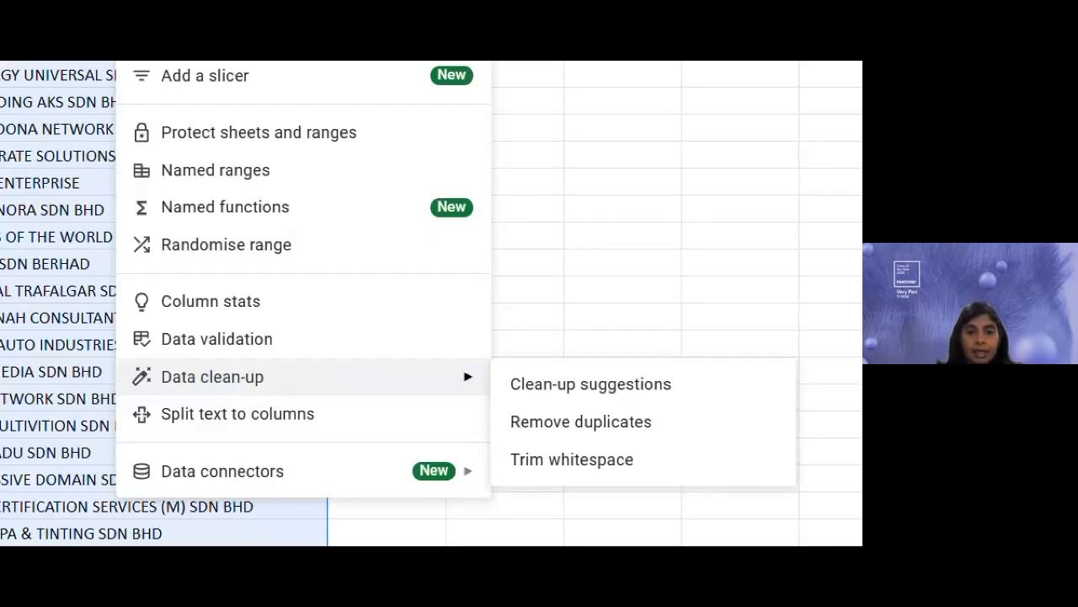
left_click_drag(123, 357, 293, 402)
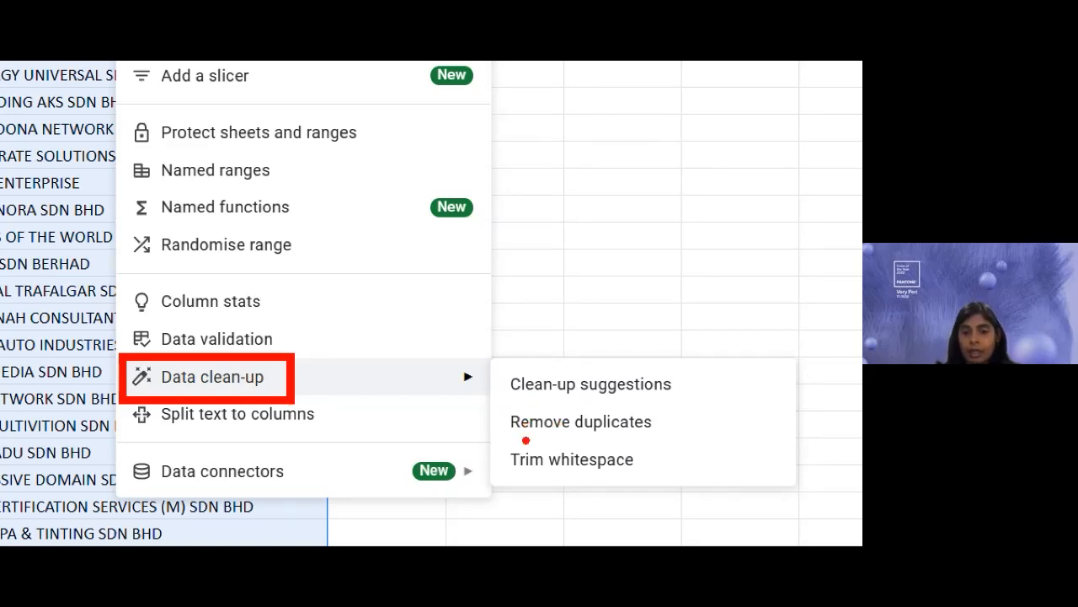
left_click_drag(523, 440, 607, 444)
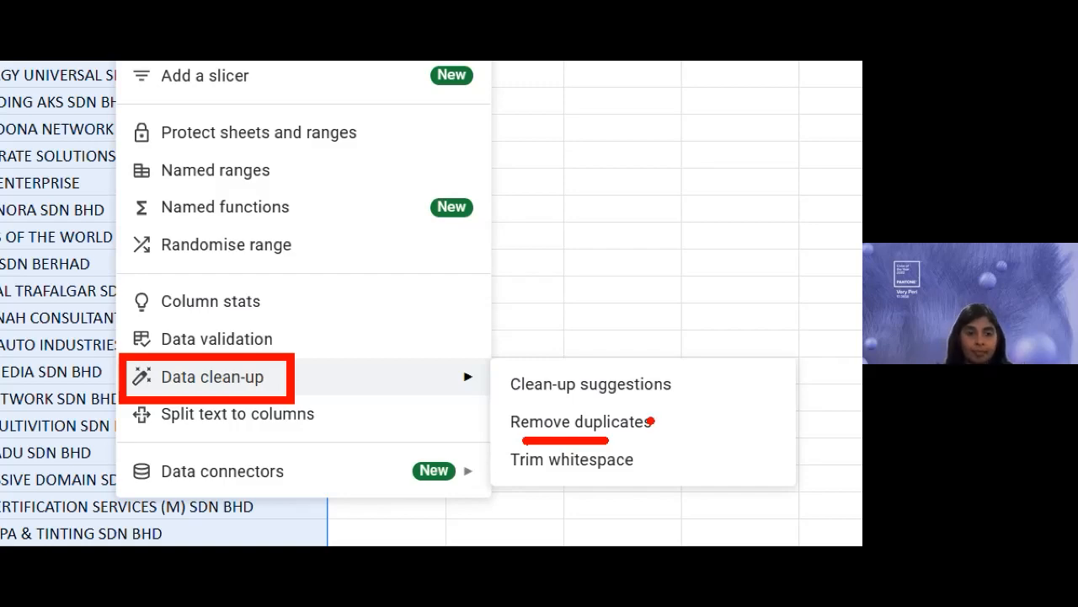
- Open Remove duplicates for B2:B2403, tick 'Data has header row', and keep Column B - Customer checked
left_click(185, 127)
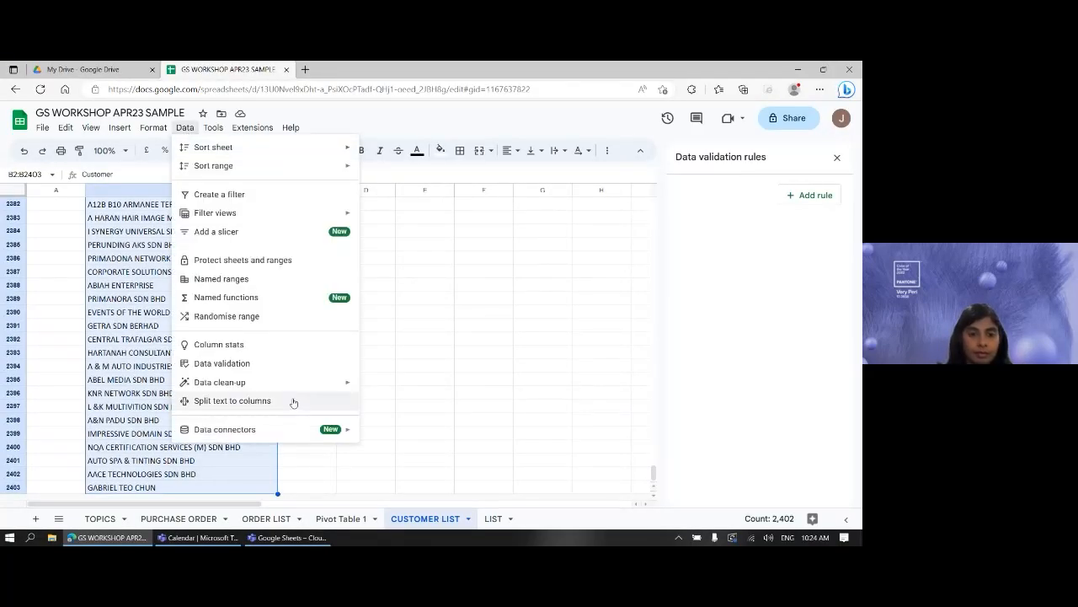
mouse_move(294, 384)
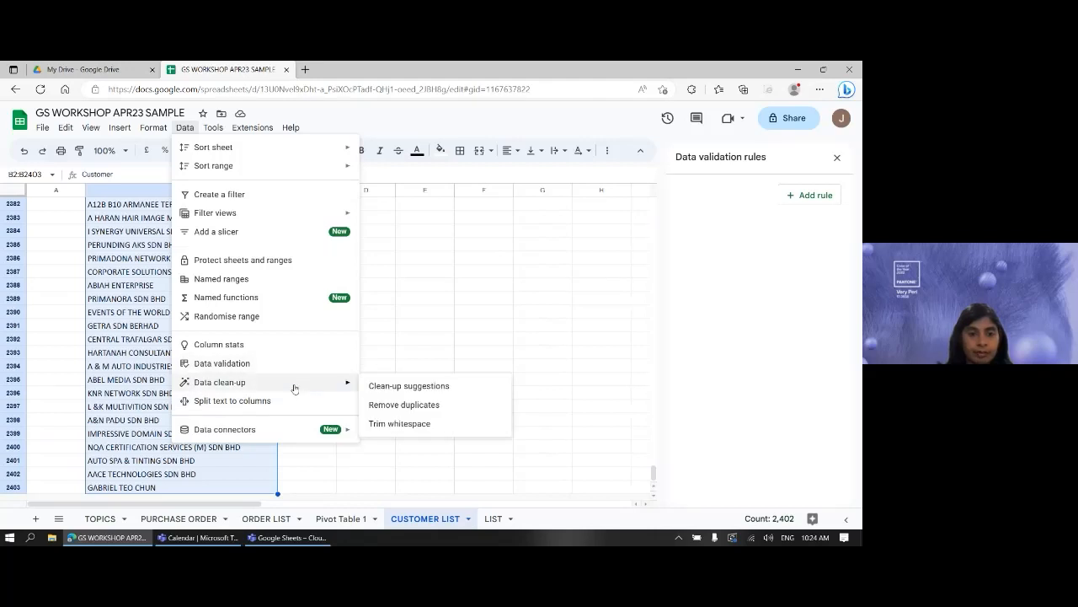
left_click(378, 403)
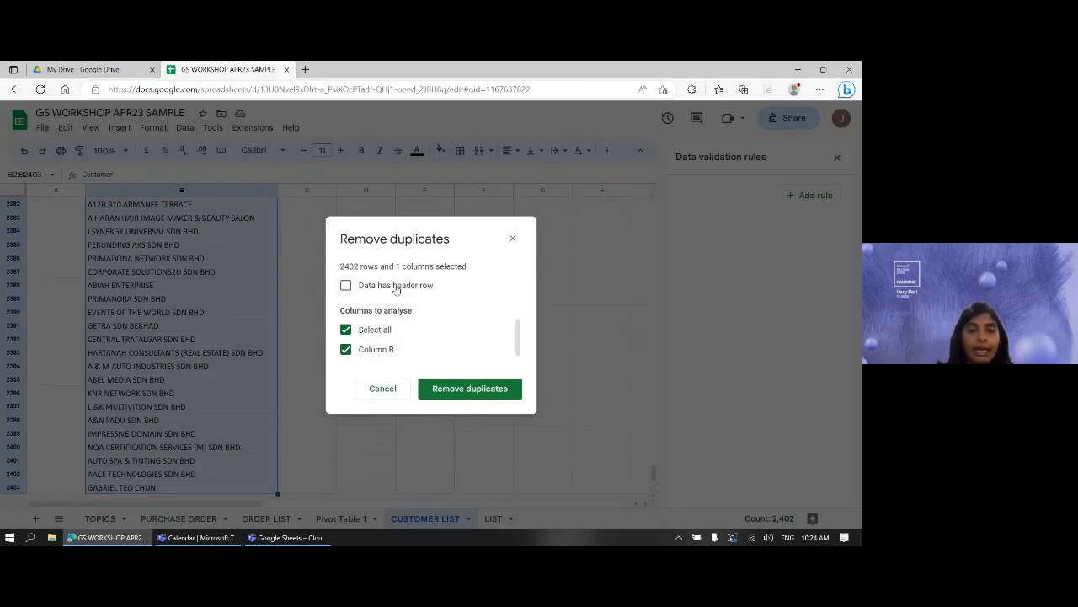
left_click(395, 287)
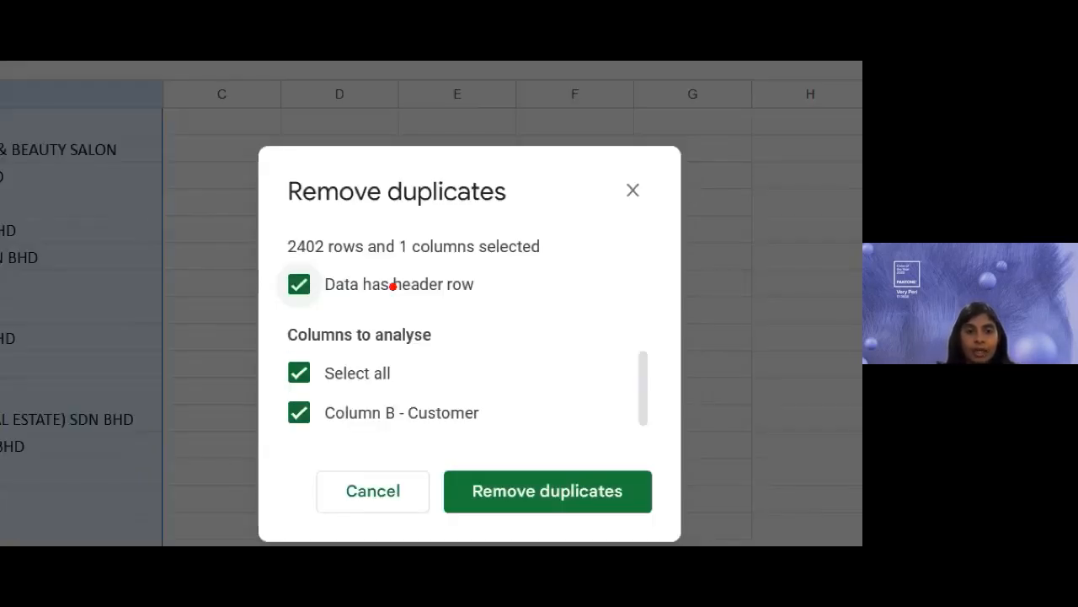
left_click_drag(281, 301, 312, 300)
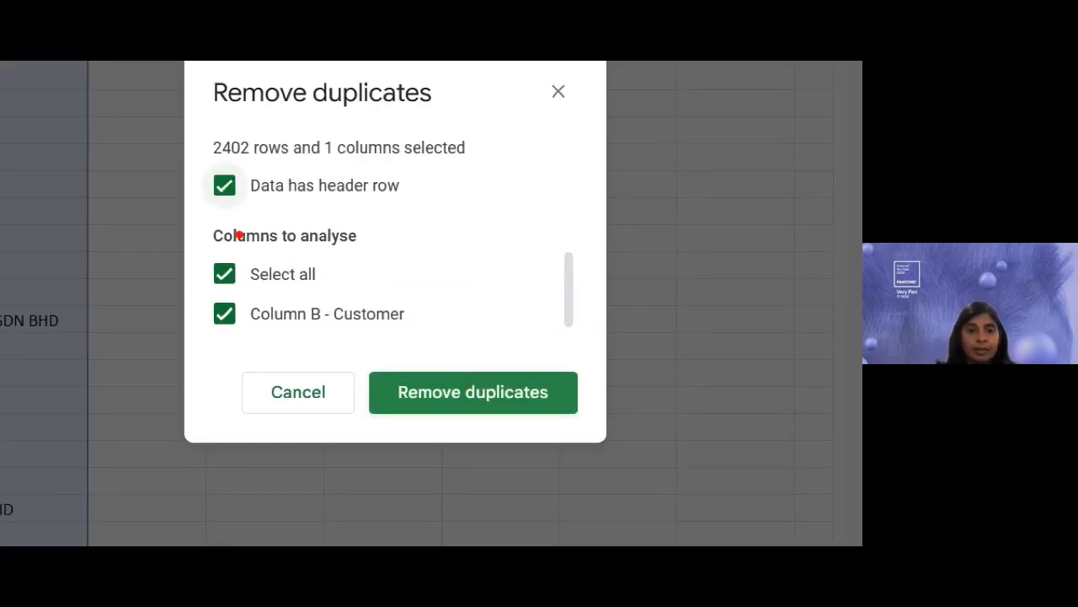
left_click_drag(226, 210, 235, 209)
left_click_drag(305, 331, 392, 331)
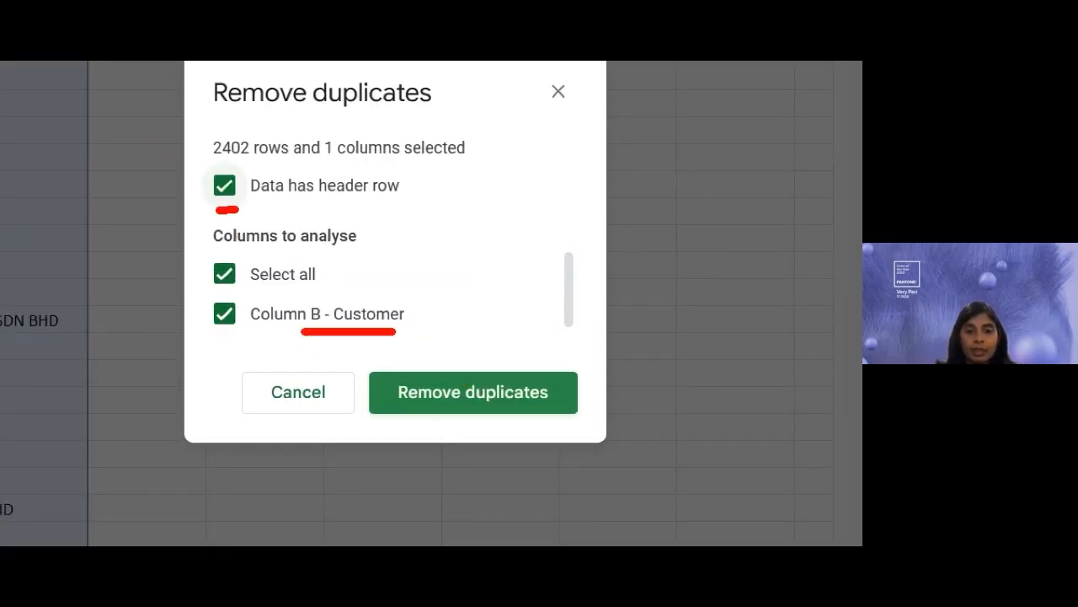
mouse_move(440, 424)
left_mouse_down()
mouse_move(448, 432)
mouse_move(477, 413)
left_mouse_up()
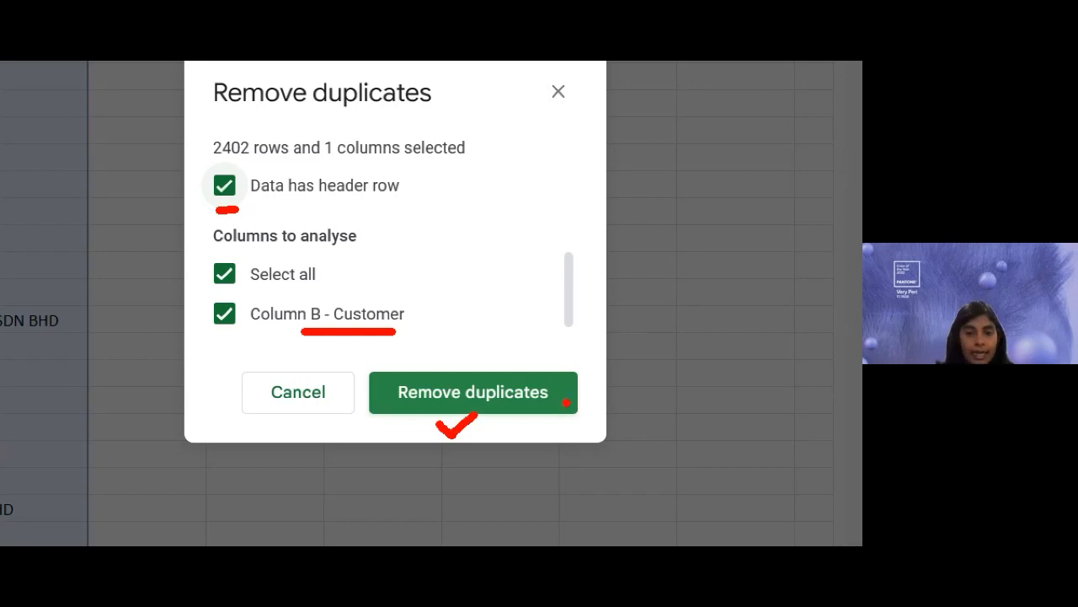
key("Escape")
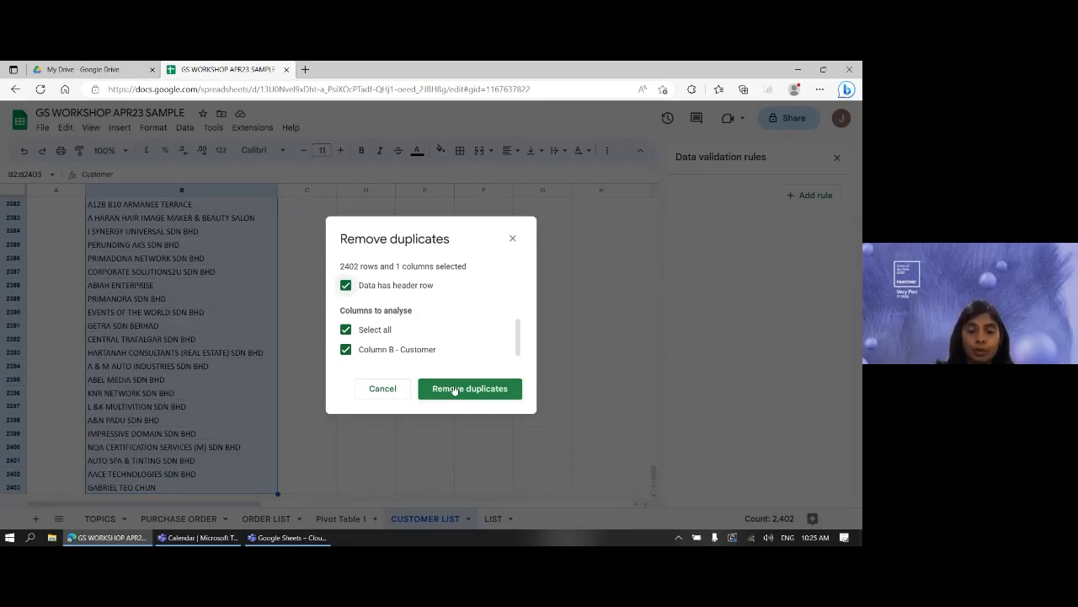
- Remove the 2251 duplicate rows, leaving 150 unique customer names, and close the summary
left_click(454, 389)
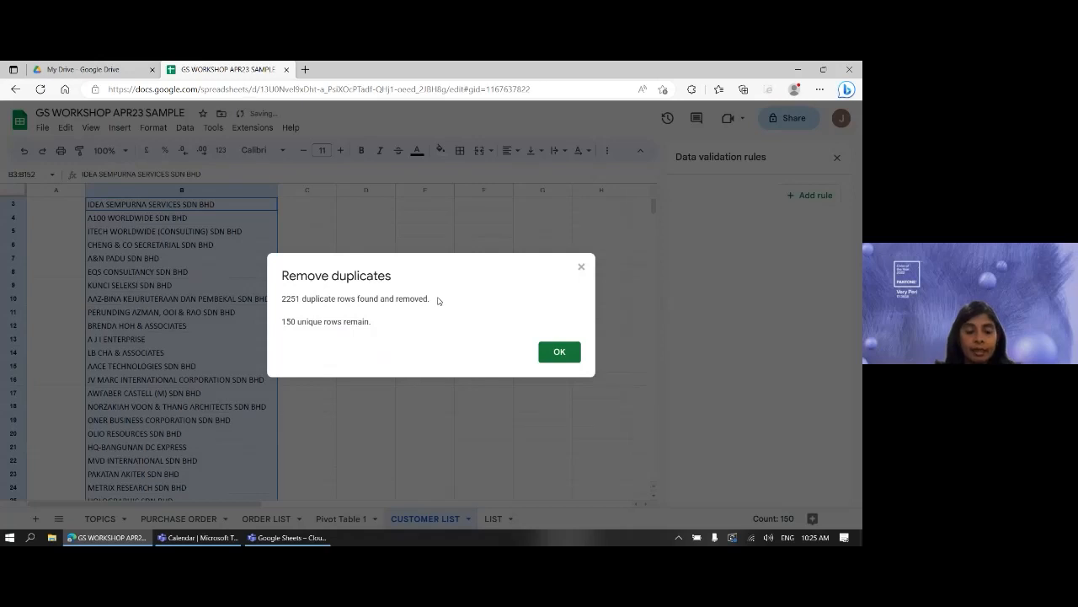
key("ctrl+1")
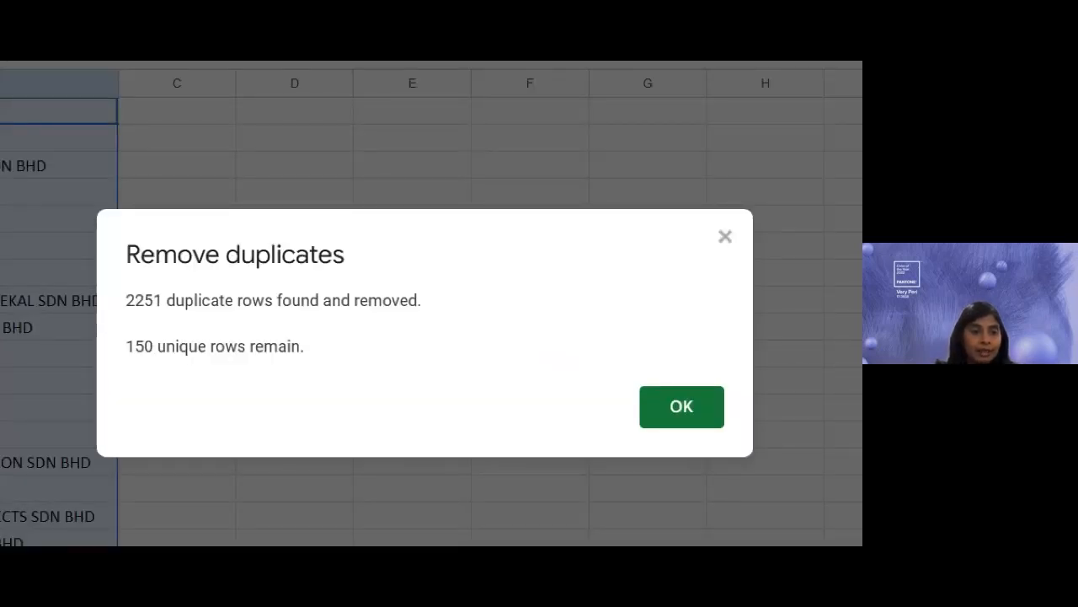
left_click(132, 317)
left_click_drag(131, 317, 394, 316)
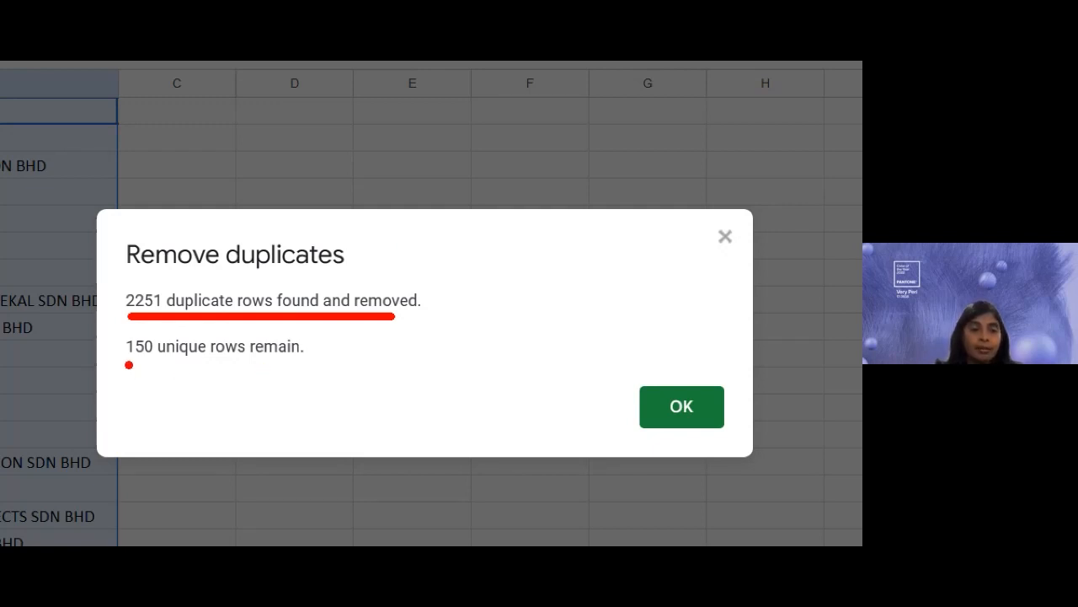
left_click_drag(125, 365, 156, 365)
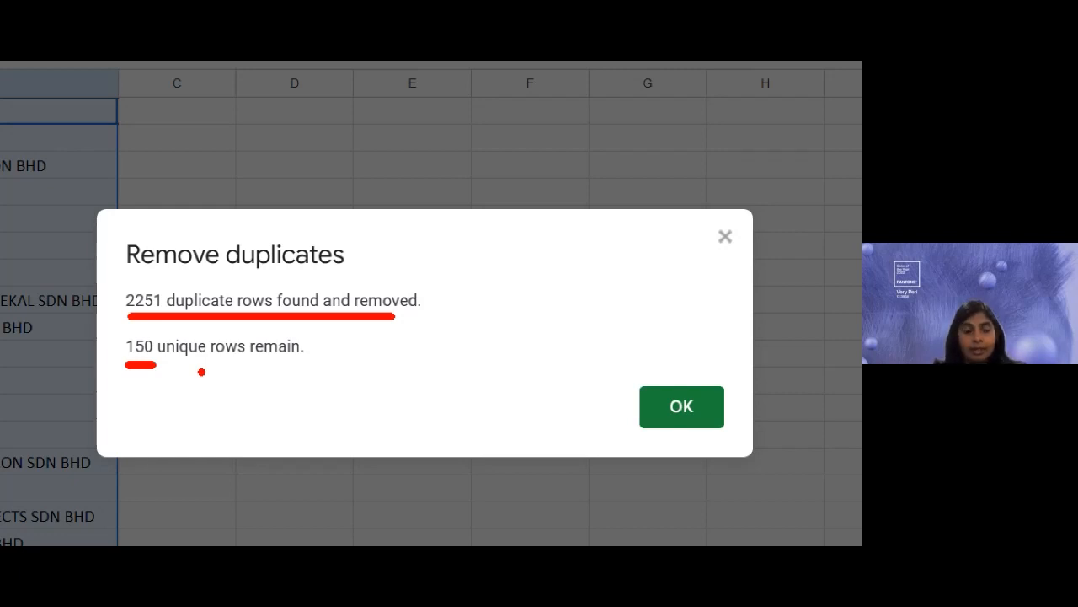
key("Escape")
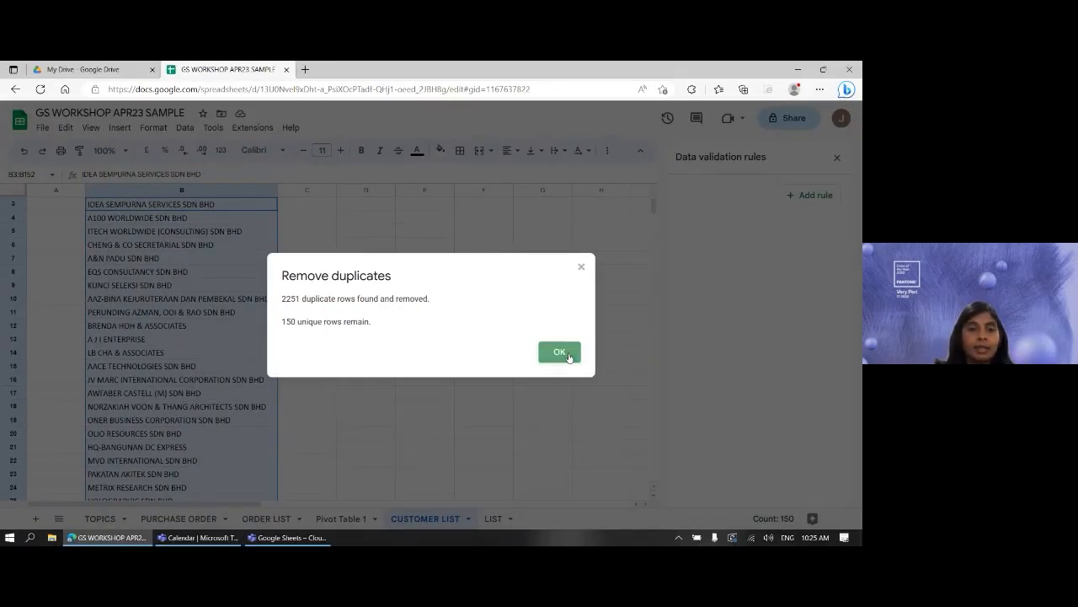
left_click(570, 358)
scroll(472, 324, "up", 1)
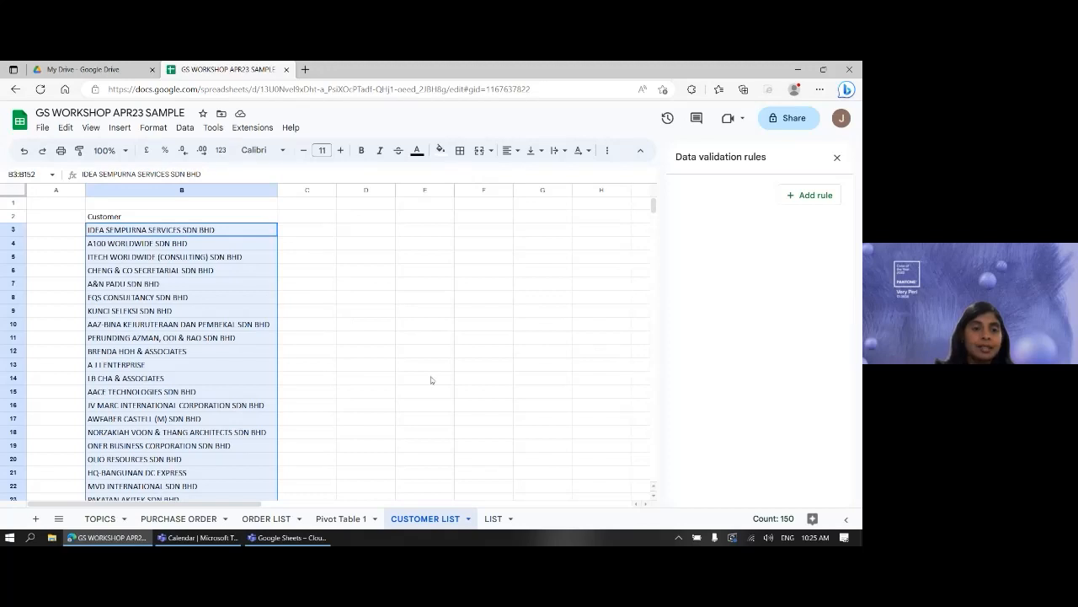
- Switch between the PURCHASE ORDER and CUSTOMER LIST sheets, ending on the ORDER LIST sheet
left_click(239, 328)
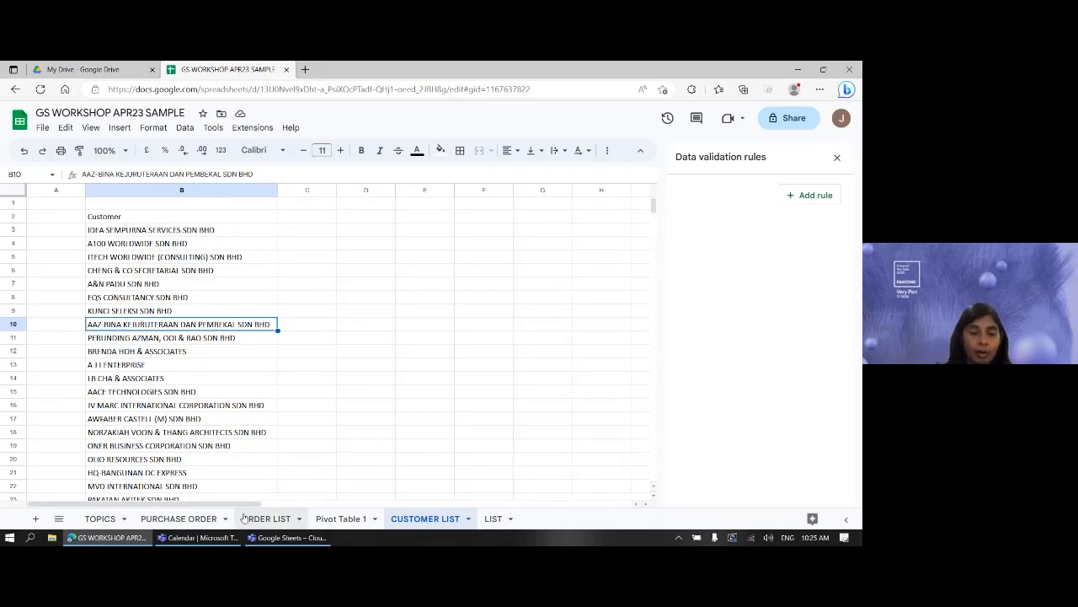
left_click(195, 520)
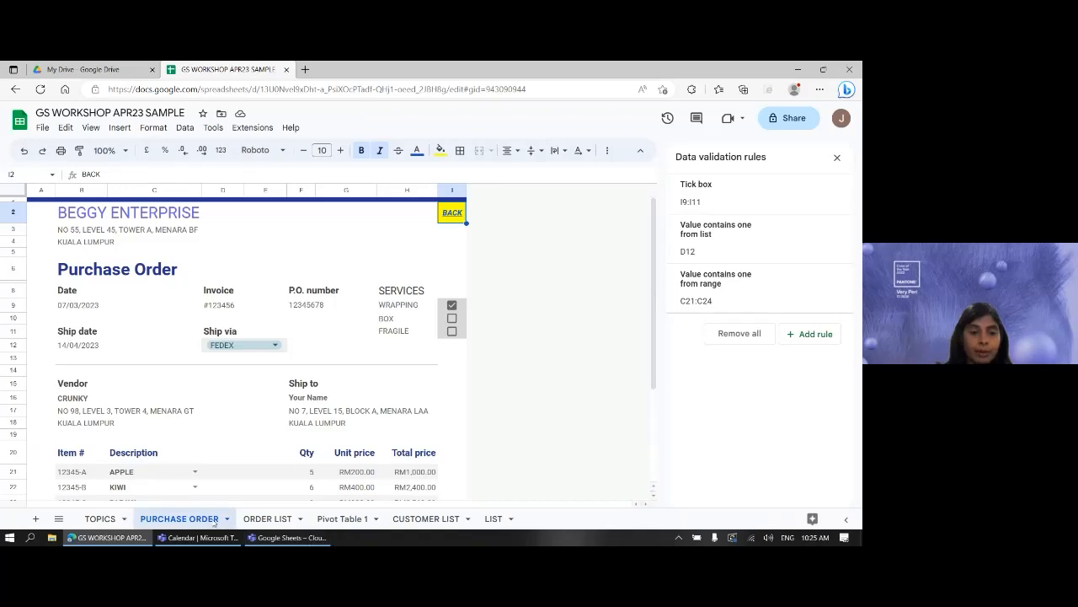
left_click(410, 519)
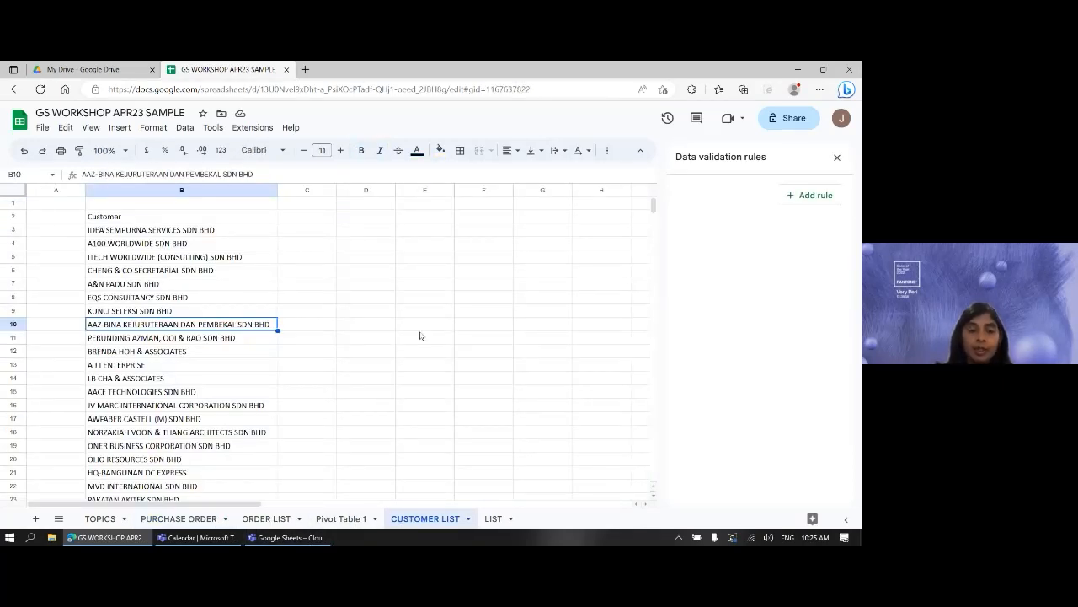
left_click(179, 518)
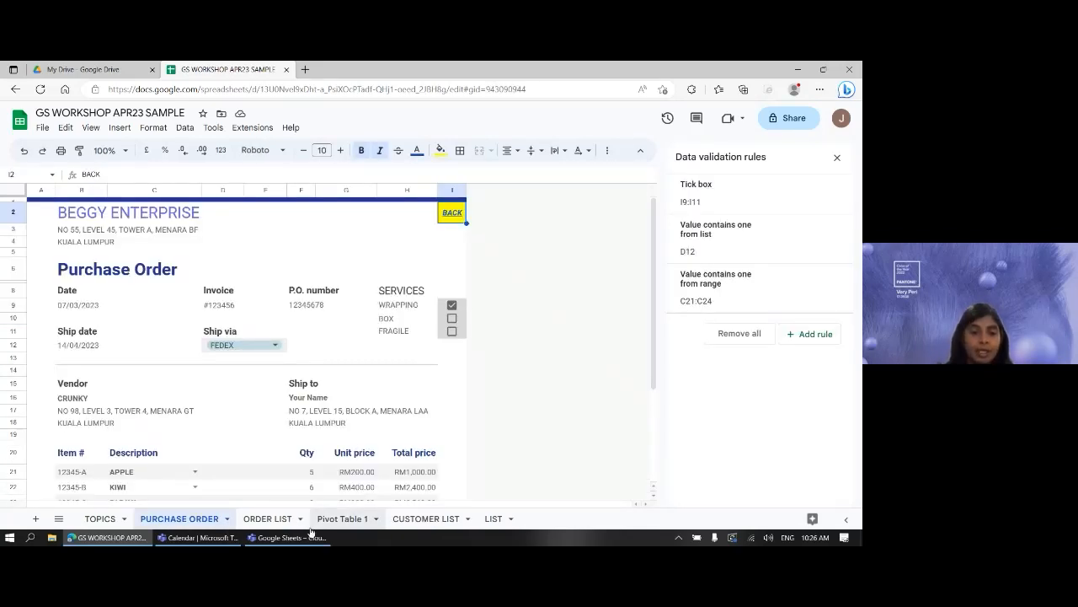
left_click(282, 527)
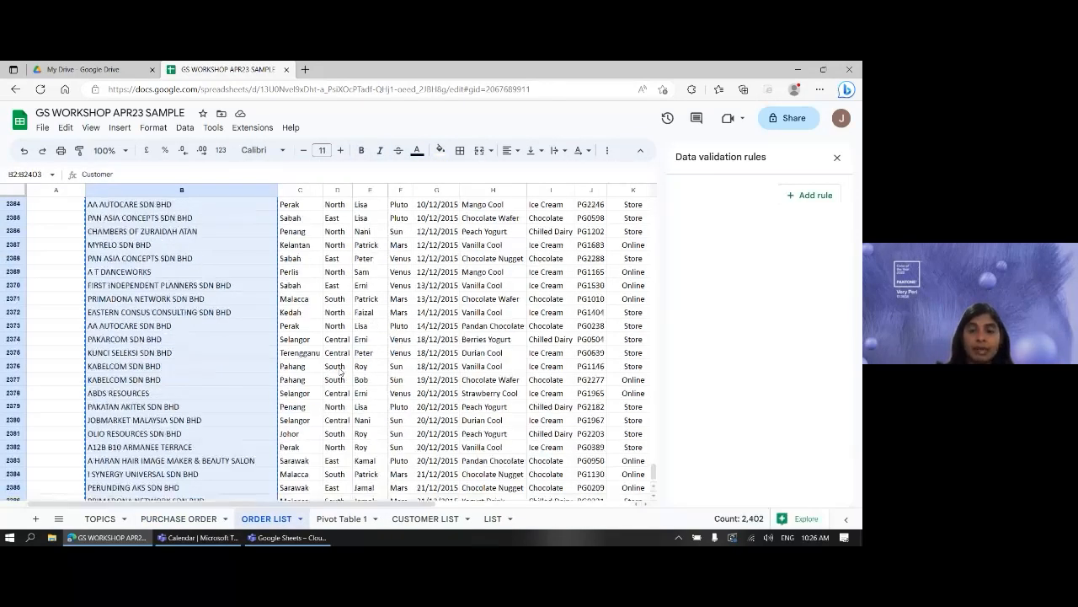
- Select the ORDER LIST data from Customer header B2 through Product, down to row 2403
scroll(231, 289, "up", 6)
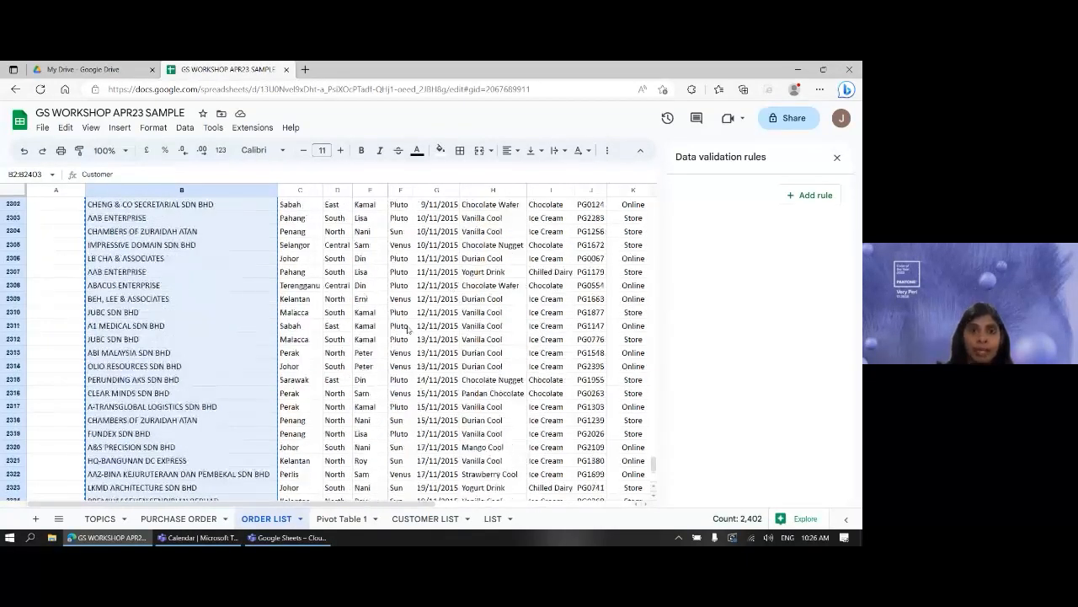
left_click(196, 261)
key("ctrl+Up")
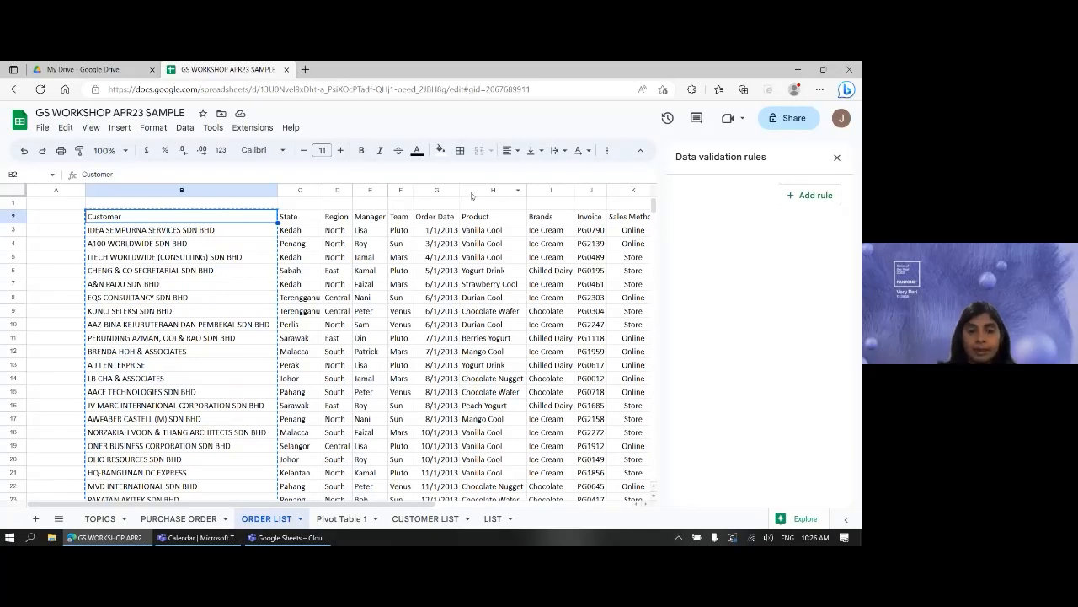
key("ctrl+shift+Right")
key("ctrl+shift+Left")
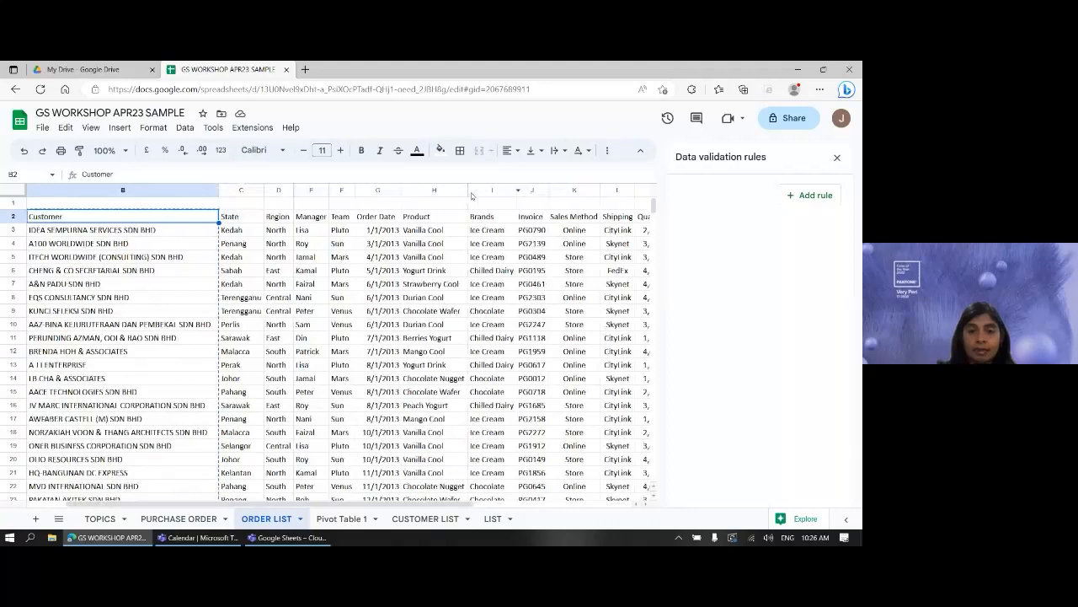
key("shift+Right")
key("shift+Right")
key("shift+Right")
key("shift+Right")
key("shift+Right")
key("shift+Right")
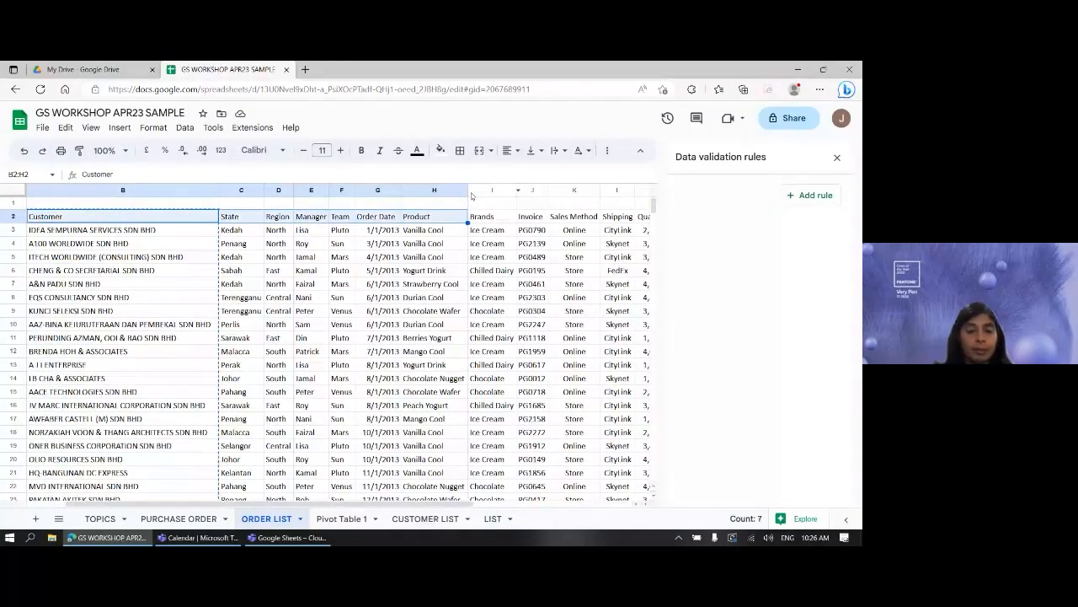
key("ctrl+shift+Down")
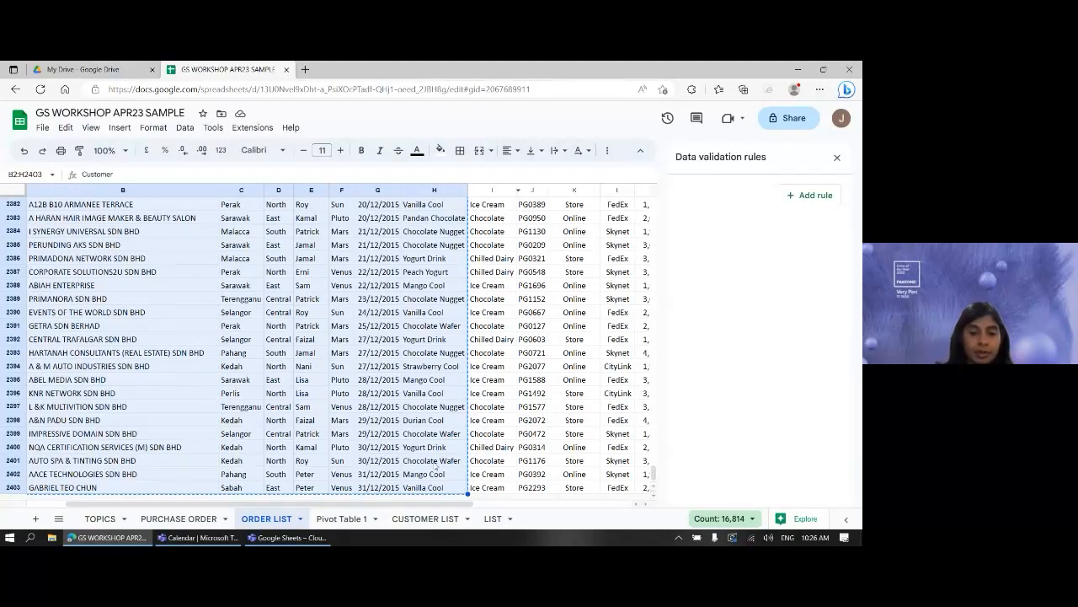
- Paste the order data at B2 of a new Sheet7 and delete columns C–G, keeping Customer and Product
left_click(35, 518)
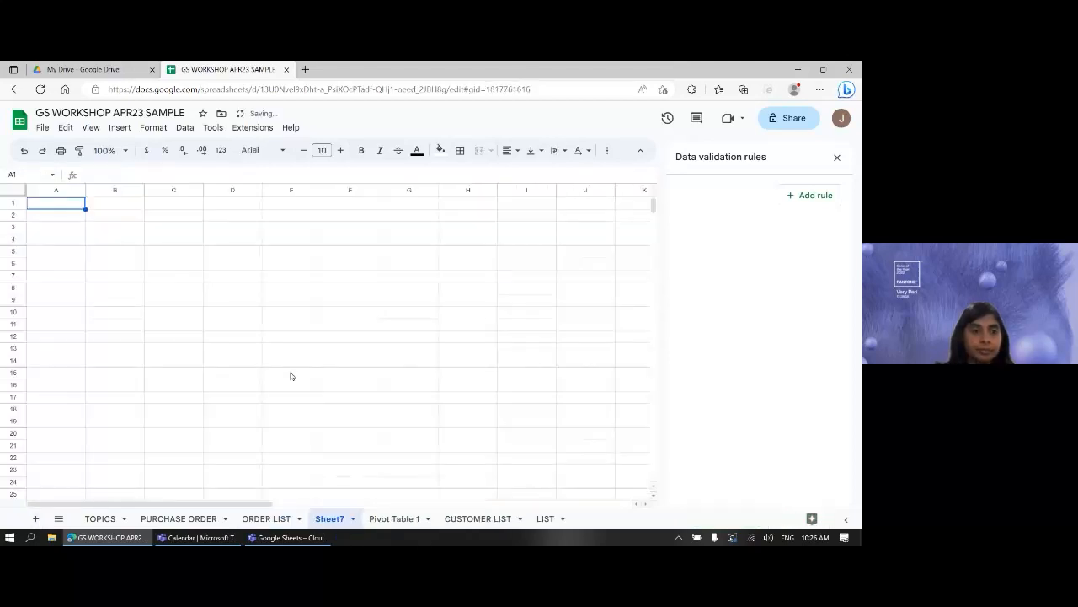
left_click(129, 220)
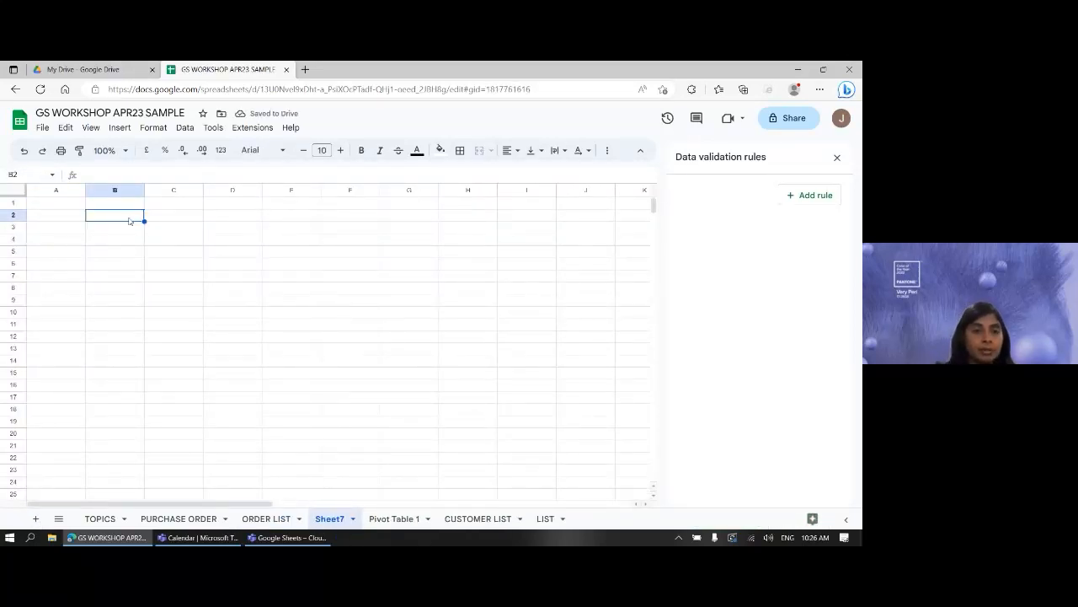
key("ctrl+v")
left_click(292, 336)
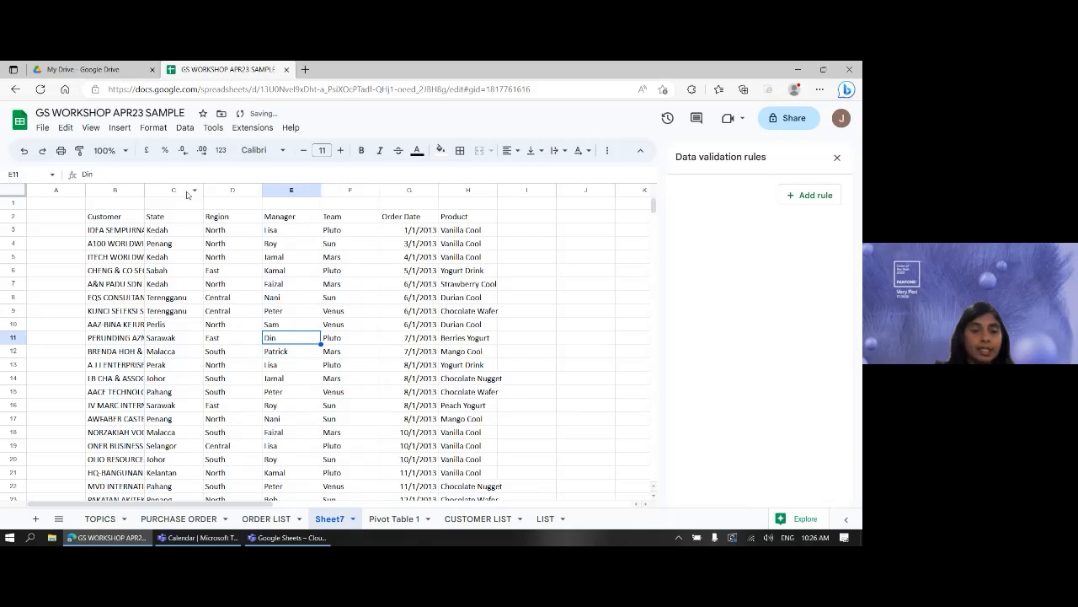
left_click_drag(187, 190, 396, 202)
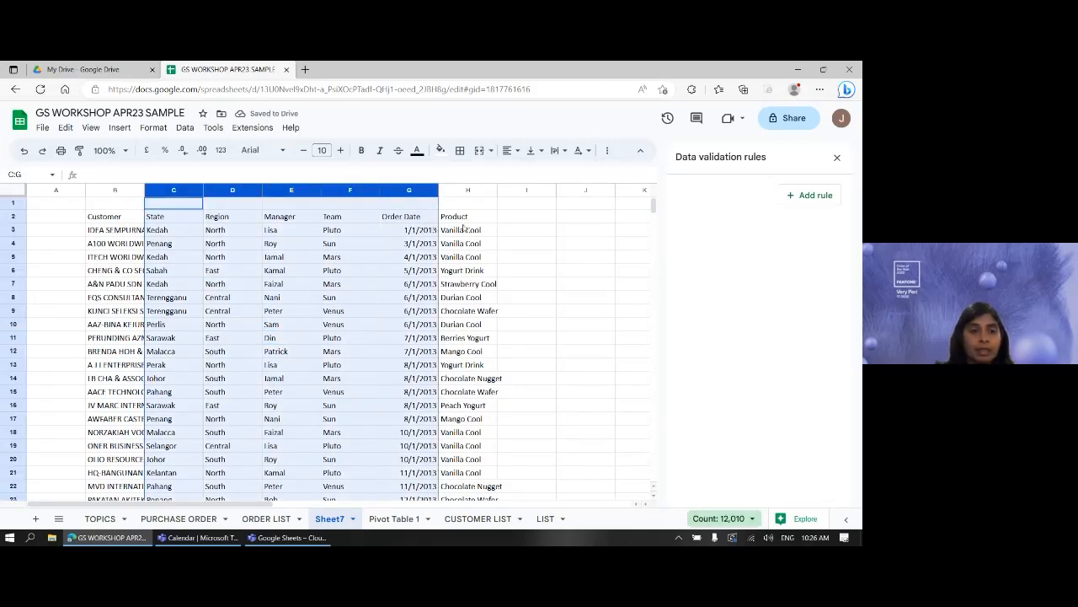
right_click(236, 192)
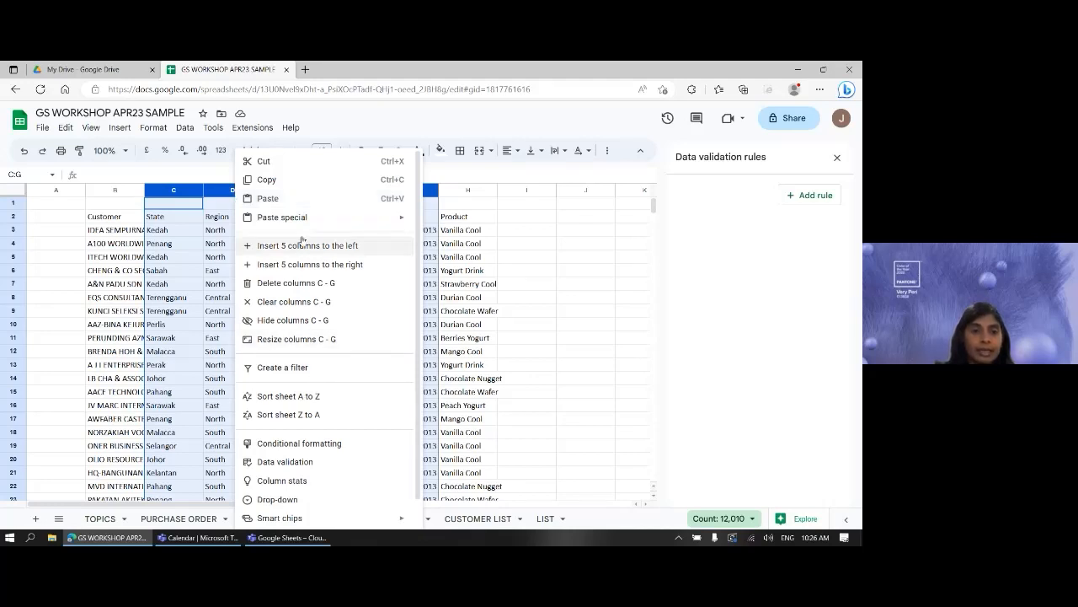
left_click(284, 283)
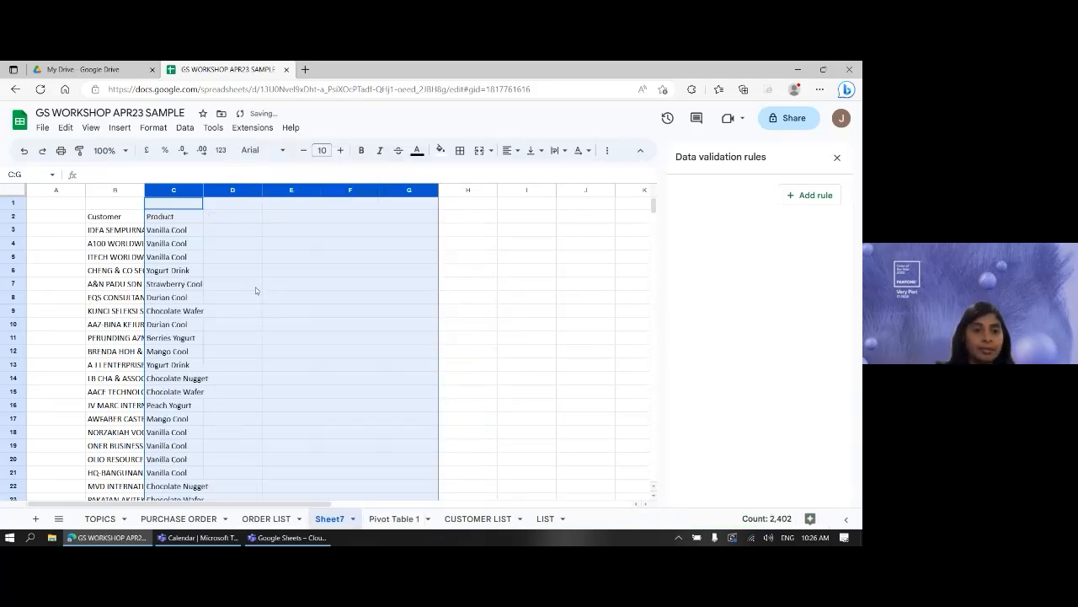
left_click(181, 284)
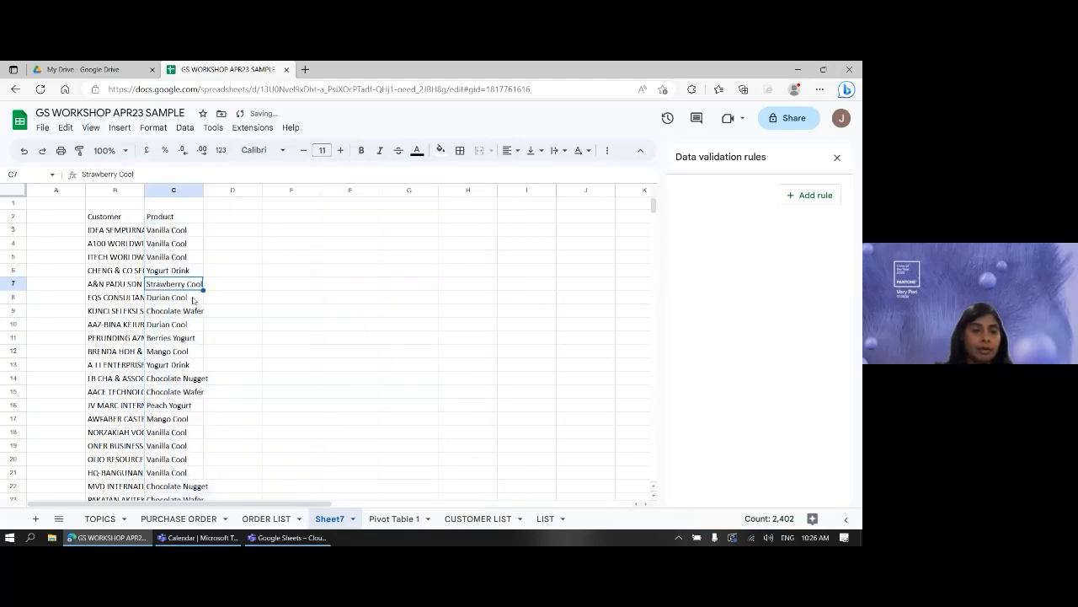
- Auto-fit columns B and C to the longest customer and product names
double_click(144, 189)
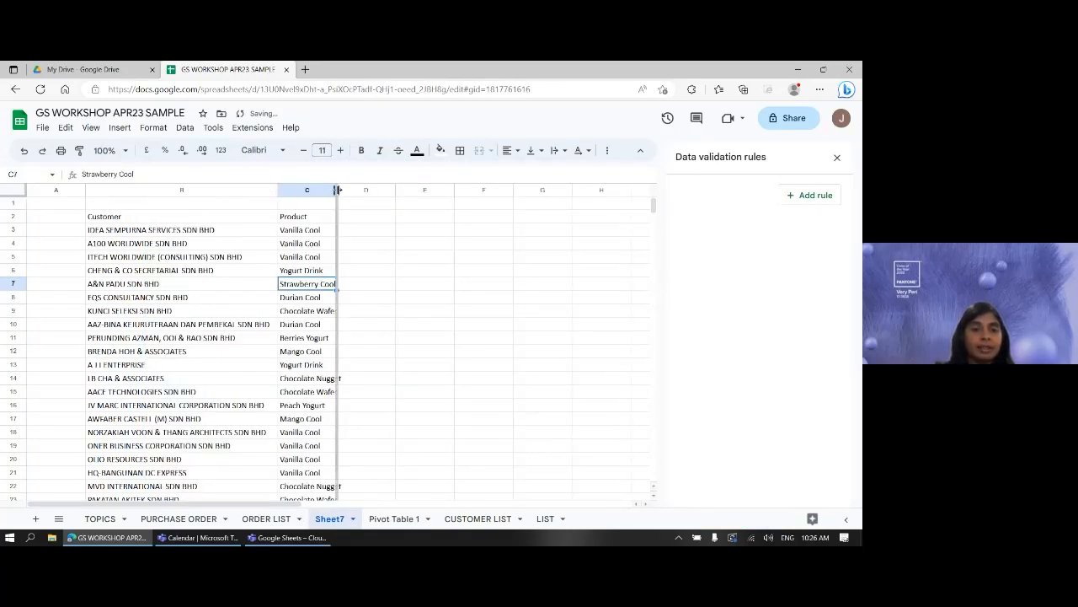
double_click(335, 190)
left_click(182, 220)
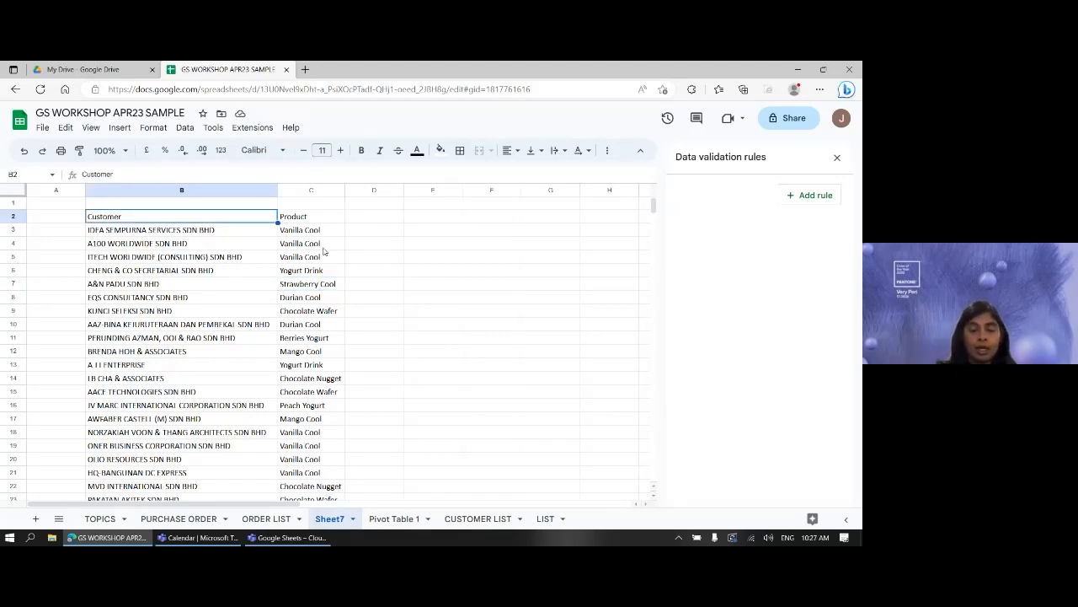
- Select B2:C2403 and open Remove duplicates with 'Data has header row' ticked
key("shift+Right")
key("ctrl+shift+Down")
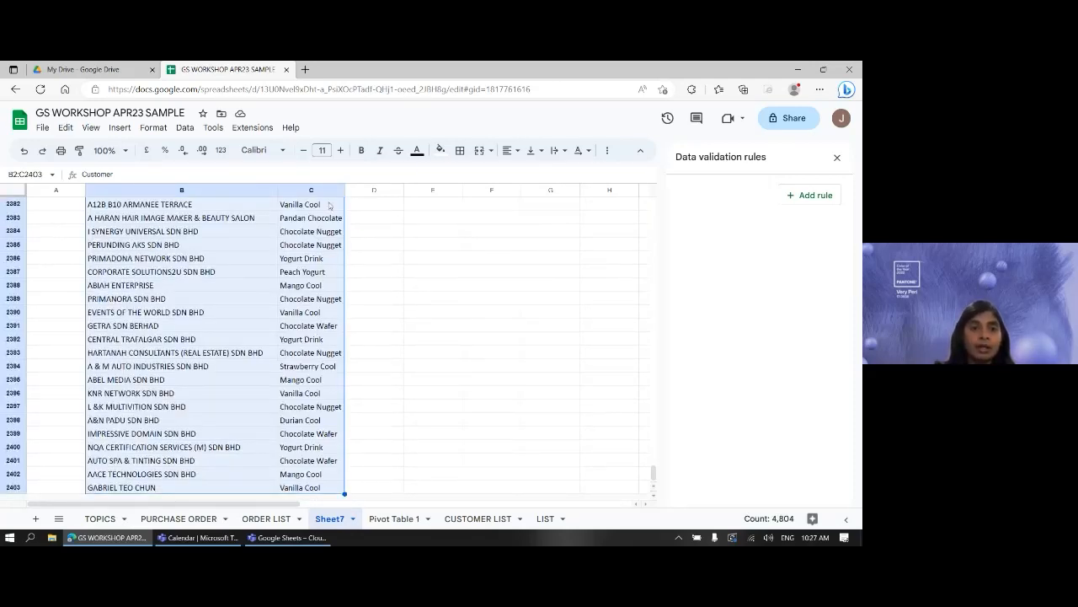
left_click(185, 128)
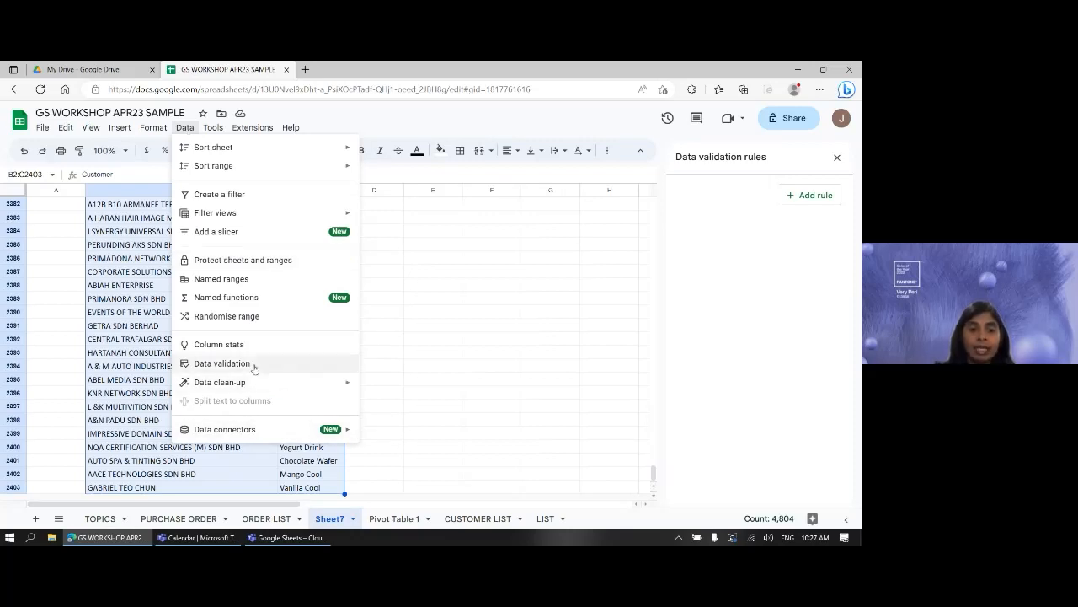
mouse_move(244, 391)
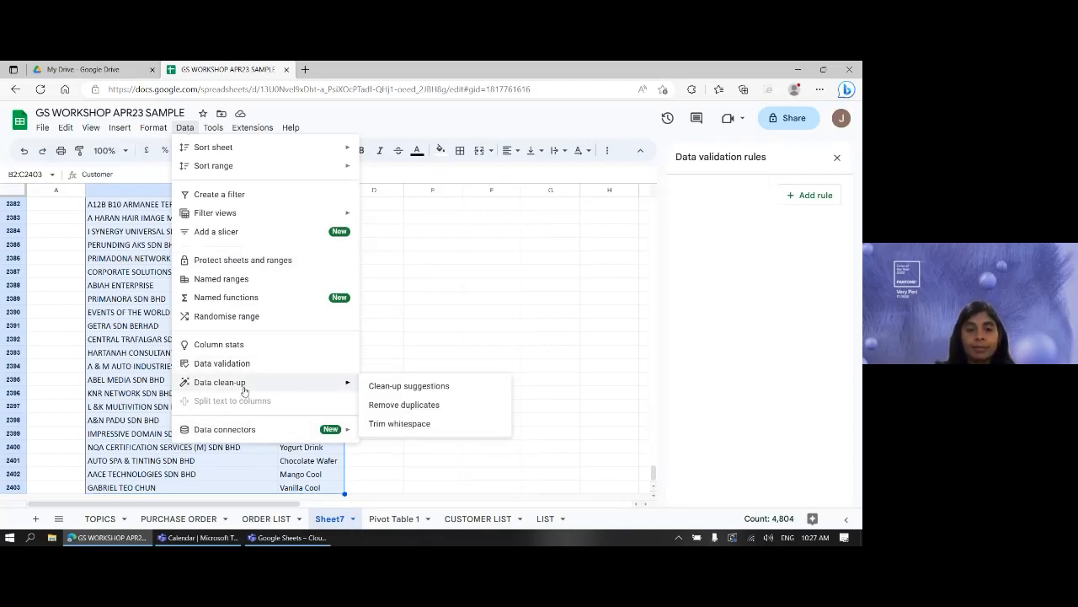
left_click(412, 405)
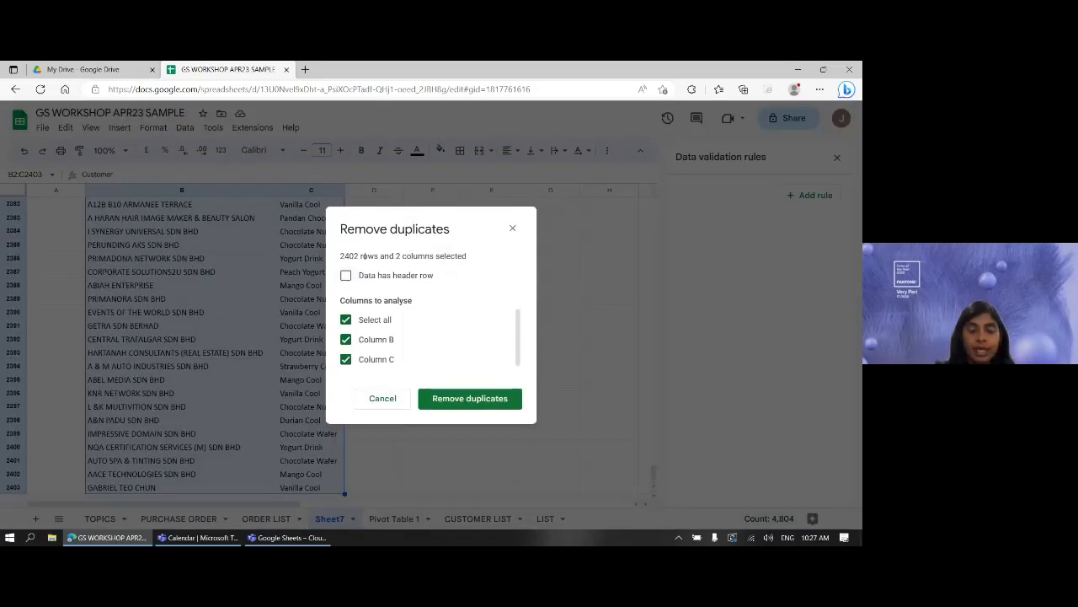
left_click(367, 278)
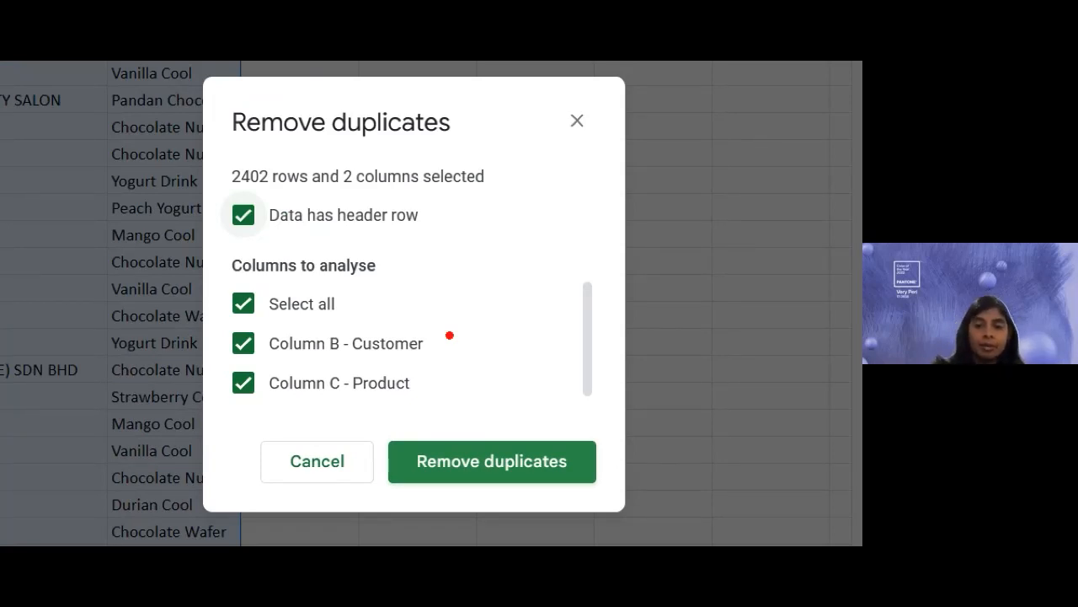
- Remove 1329 duplicate Customer/Product rows, leaving 1072 unique pairs, and close the summary
mouse_move(557, 232)
left_mouse_down()
mouse_move(591, 228)
mouse_move(601, 251)
left_mouse_up()
left_click_drag(567, 216, 591, 214)
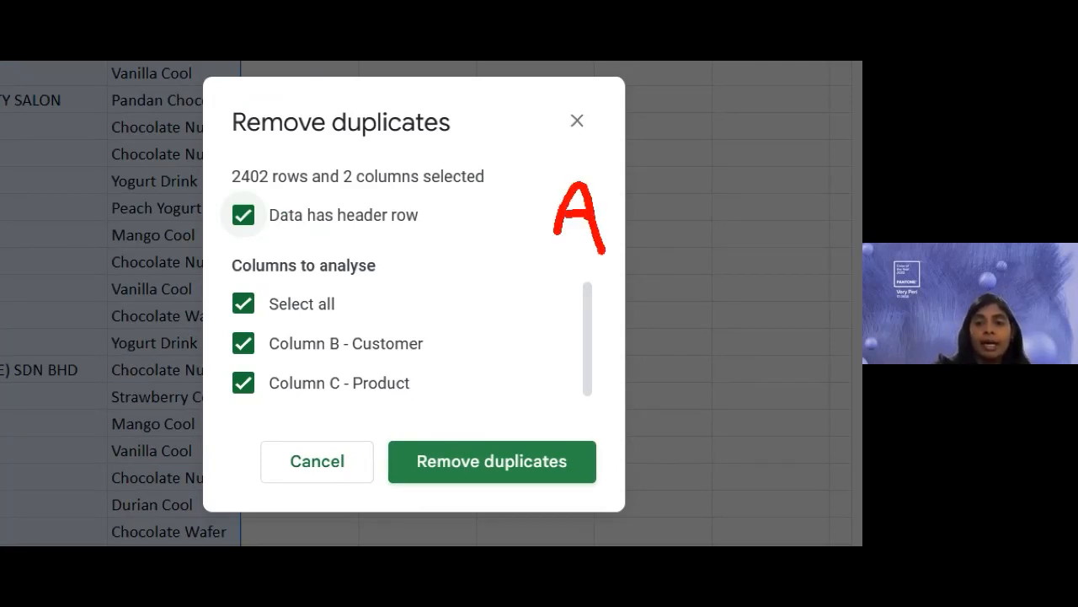
left_click_drag(714, 187, 768, 247)
left_click_drag(563, 357, 616, 353)
left_click_drag(569, 337, 595, 332)
mouse_move(774, 221)
left_mouse_down()
mouse_move(805, 250)
mouse_move(794, 287)
left_mouse_up()
left_click_drag(822, 237, 846, 260)
mouse_move(690, 301)
left_mouse_down()
mouse_move(713, 313)
mouse_move(728, 350)
mouse_move(803, 358)
left_mouse_up()
left_click(813, 344)
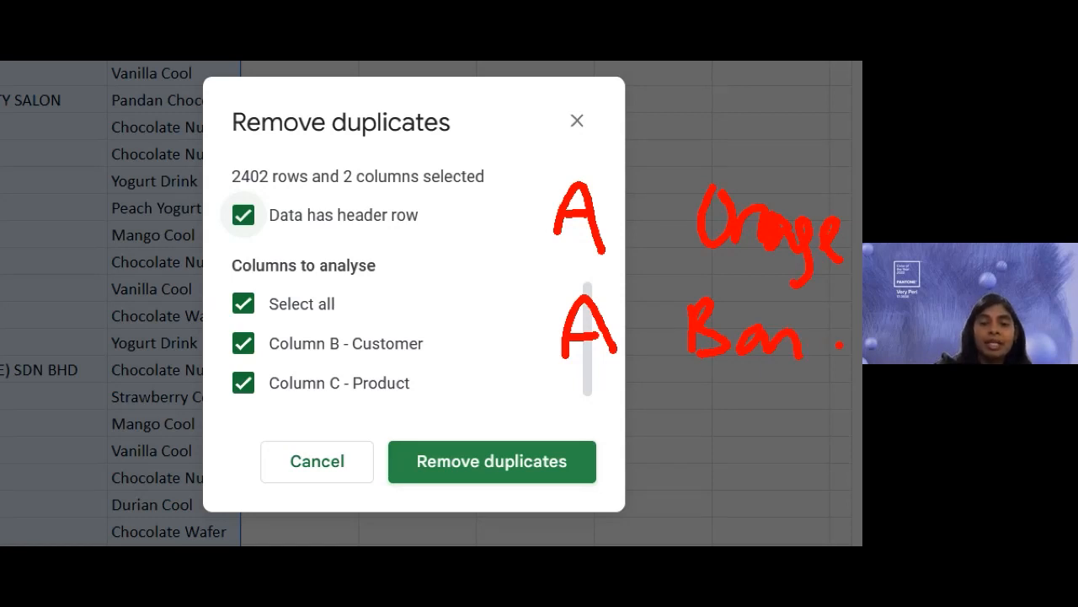
left_click_drag(537, 212, 539, 320)
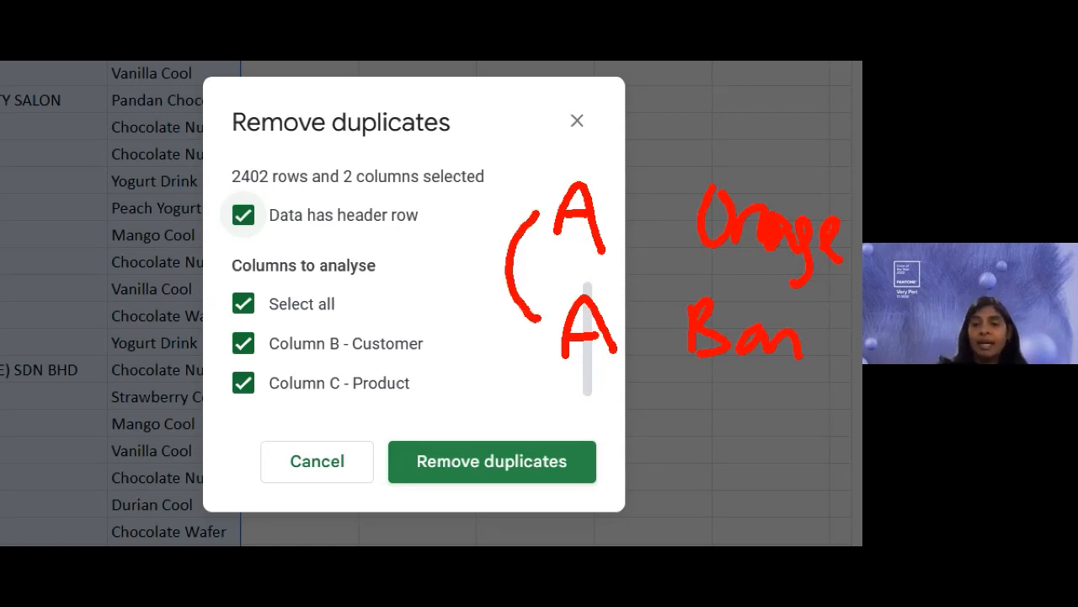
left_click_drag(743, 280, 807, 294)
left_click_drag(717, 378, 775, 381)
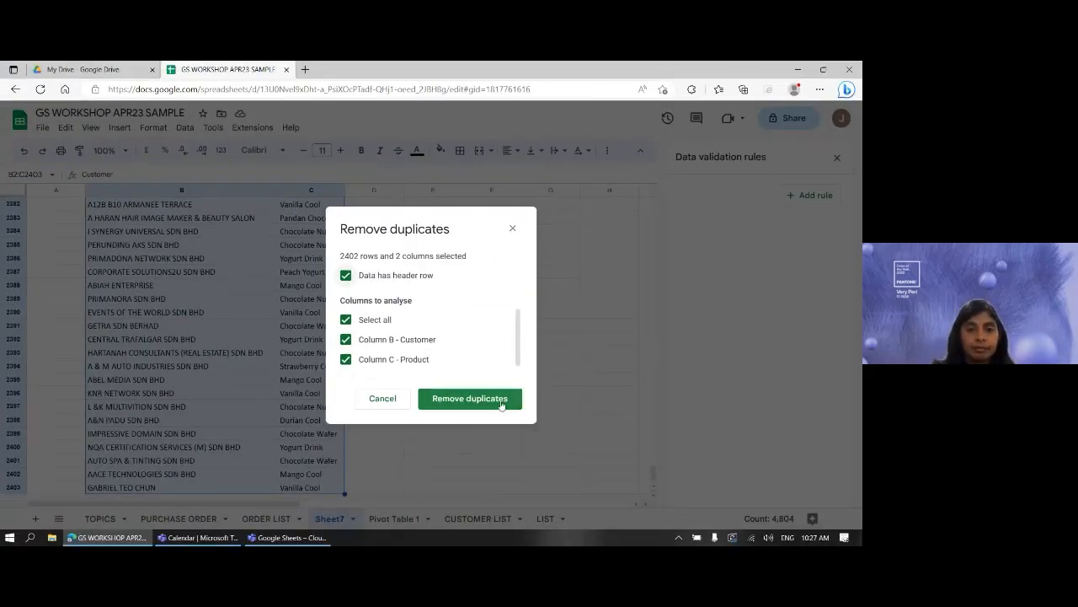
left_click(502, 404)
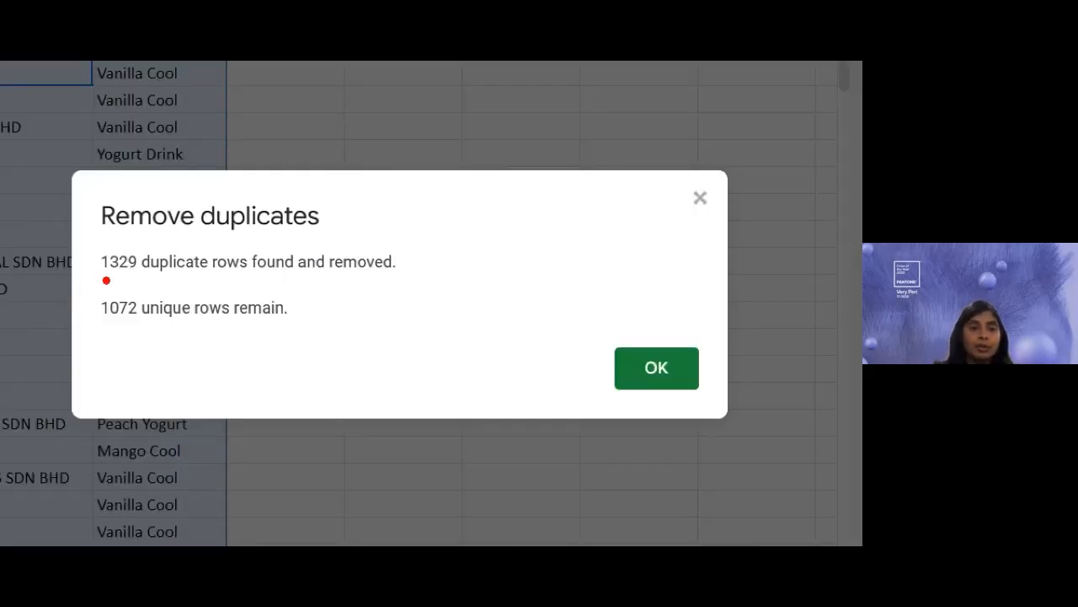
left_click_drag(106, 281, 128, 282)
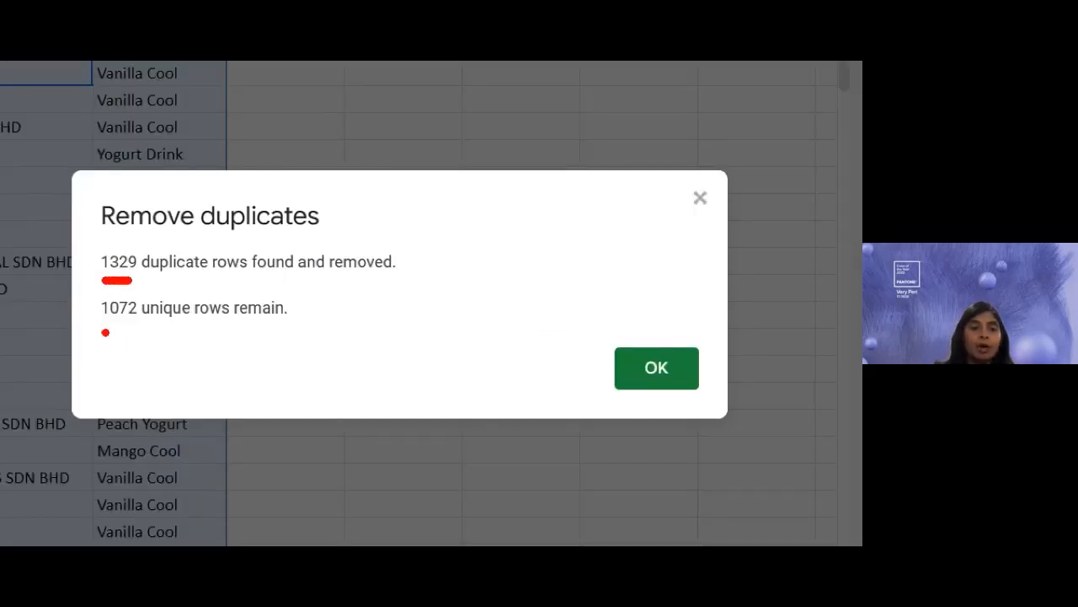
left_click_drag(102, 332, 133, 335)
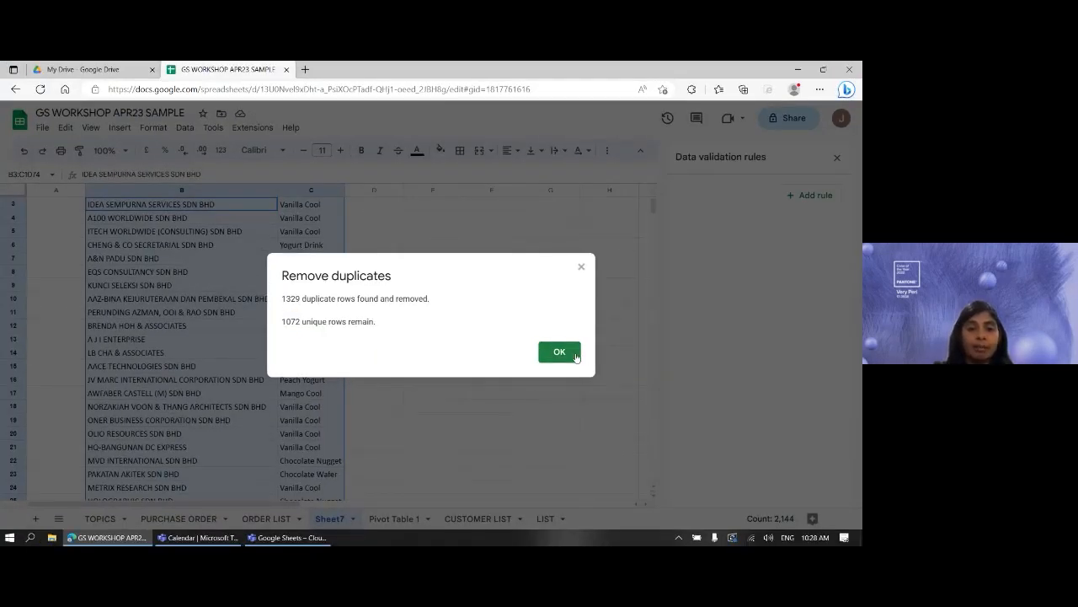
left_click(560, 352)
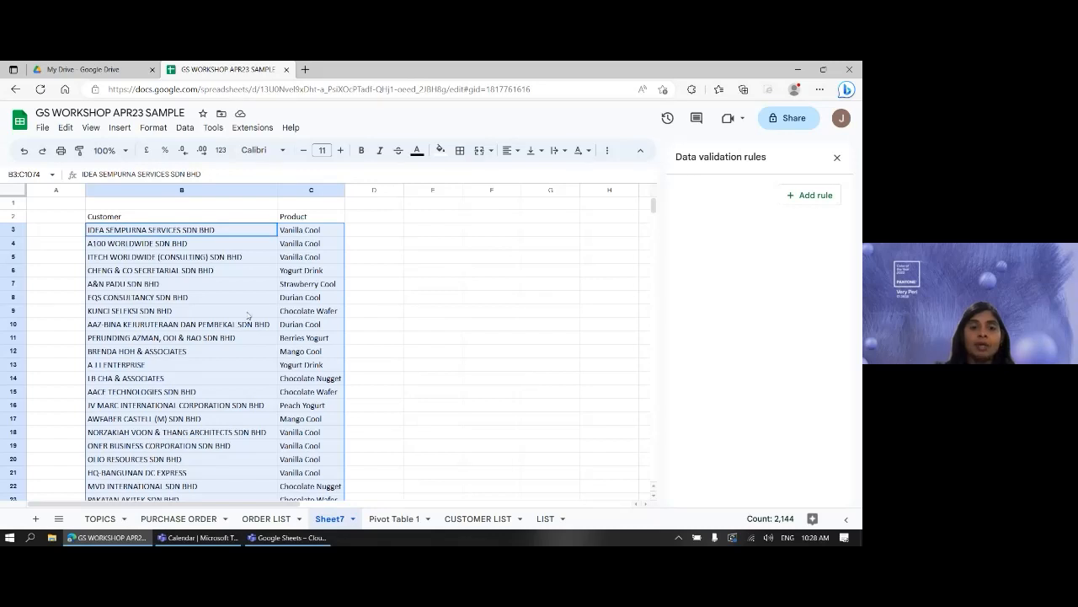
- Clear the range selection on Sheet7 and go to the TOPICS sheet
left_click(248, 297)
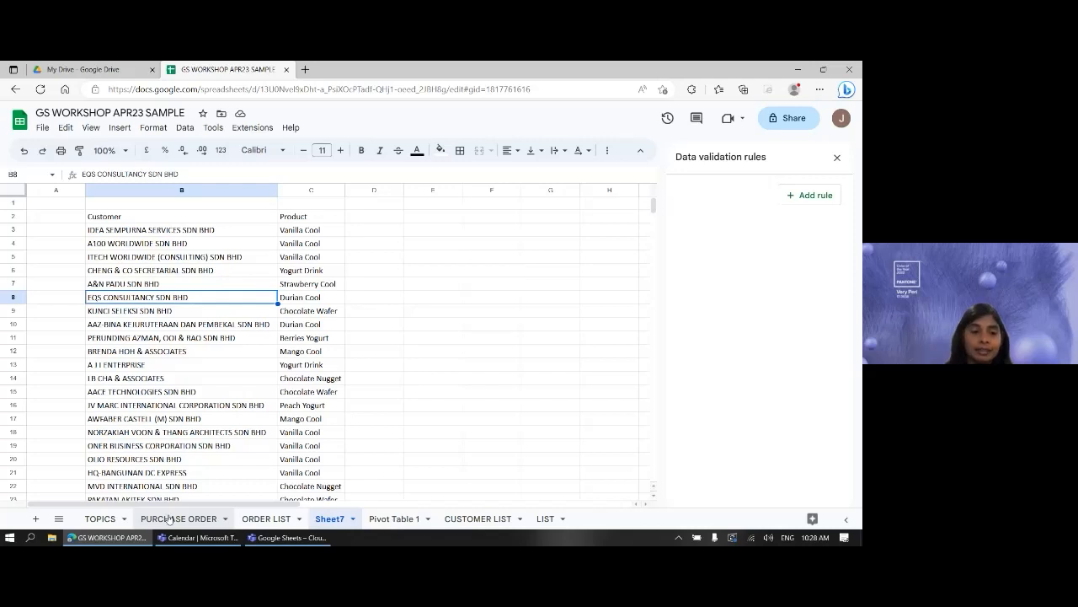
left_click(98, 518)
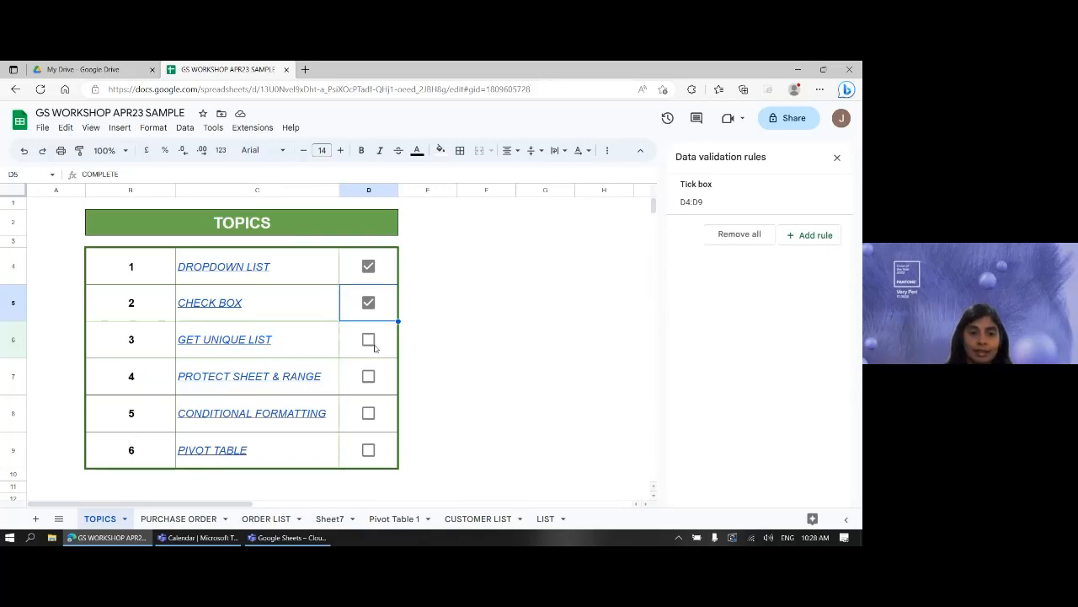
- Tick the D6 checkbox to mark GET UNIQUE LIST as complete
left_click(369, 339)
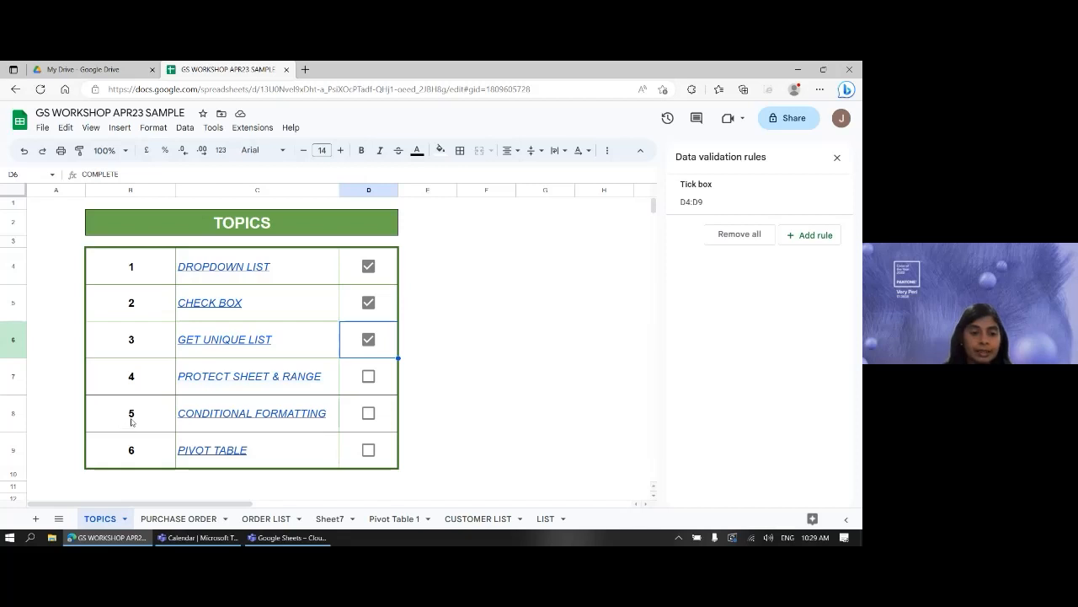
- On PURCHASE ORDER, select the total-price cells H21:H28, from line totals to sales tax
left_click(179, 518)
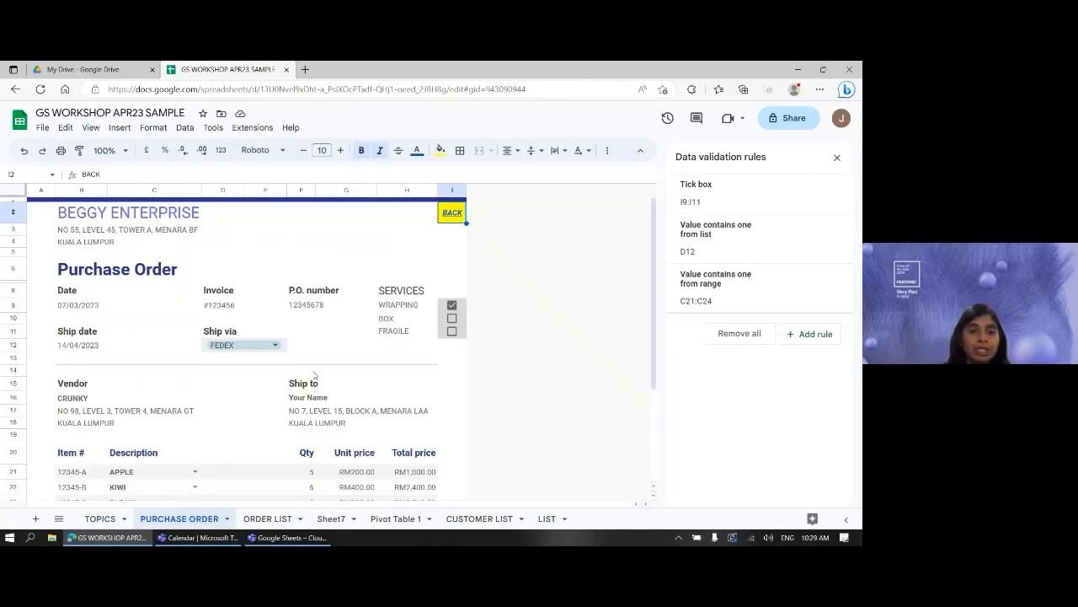
scroll(438, 417, "down", 3)
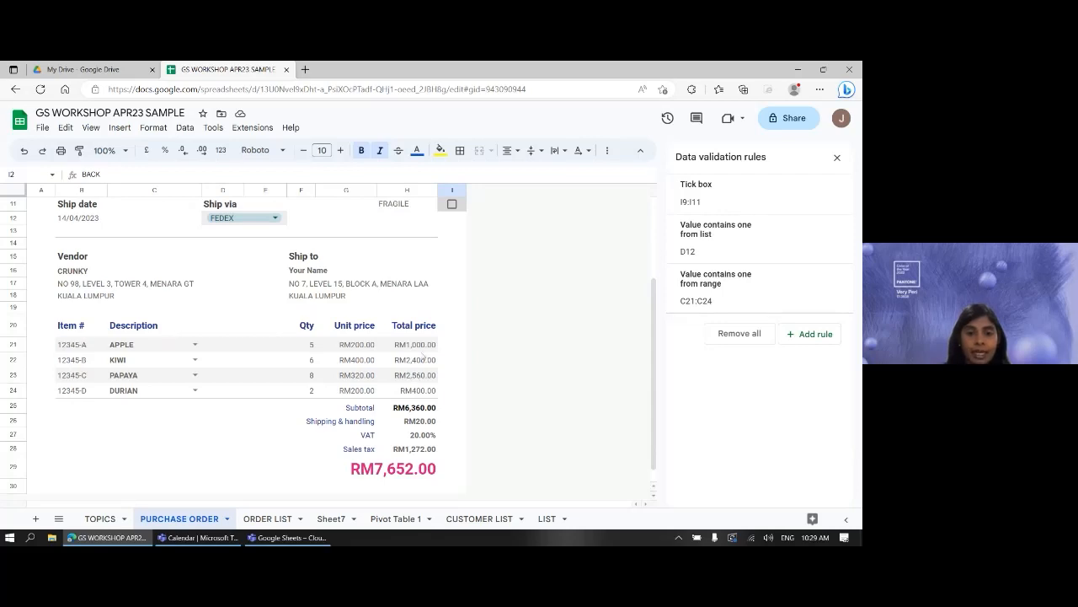
left_click(426, 346)
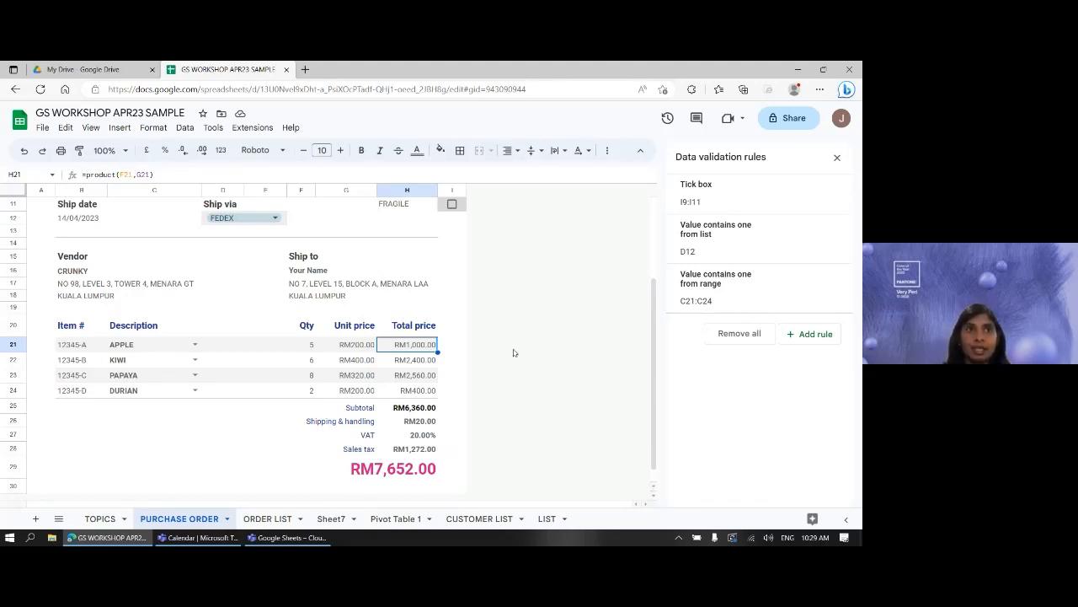
key("shift+Down")
key("shift+Down")
key("shift+Down")
key("shift+Down")
key("shift+Down")
key("shift+Down")
key("shift+Down")
key("shift+Down")
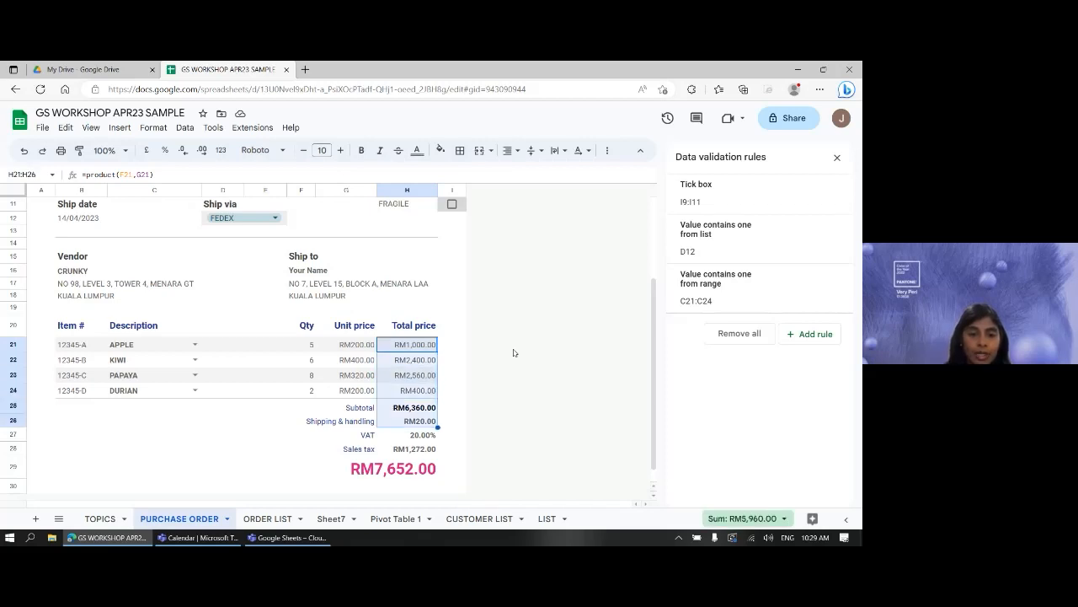
key("shift+Left")
key("shift+Left")
key("shift+Right")
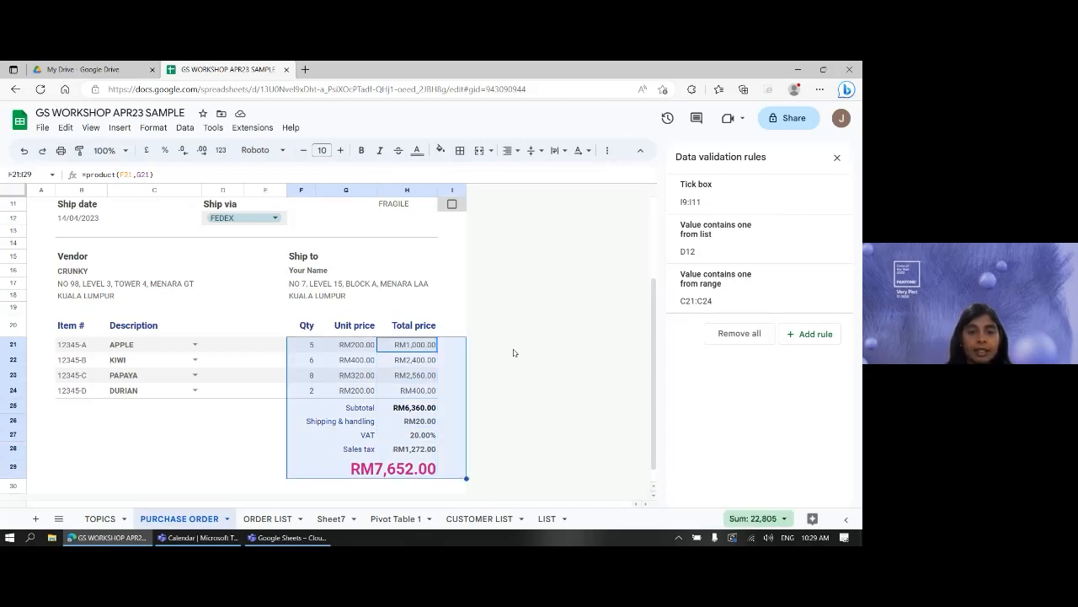
key("Right")
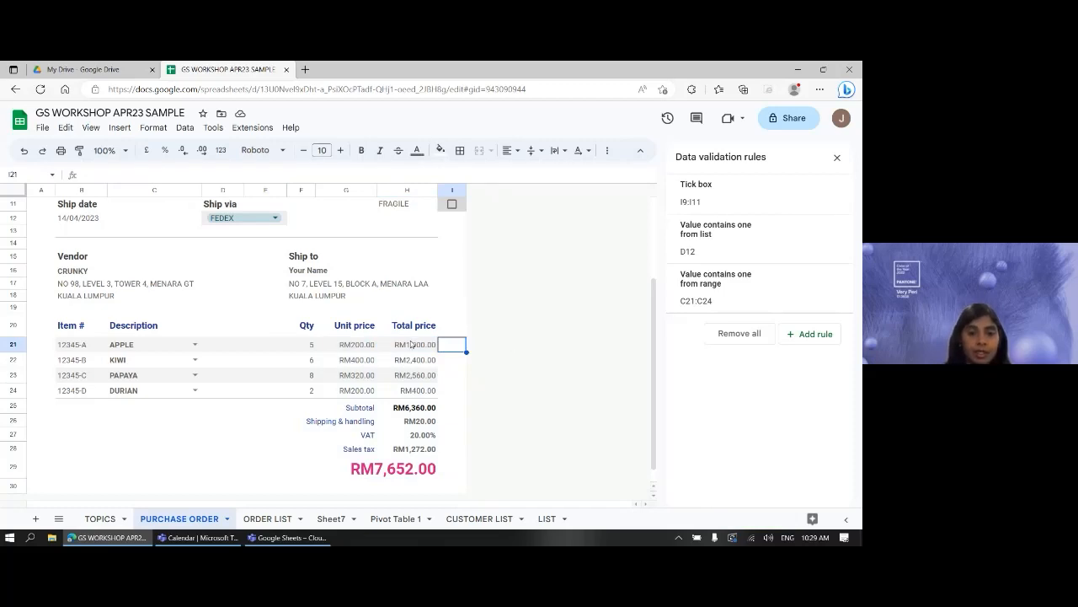
left_click_drag(414, 343, 427, 449)
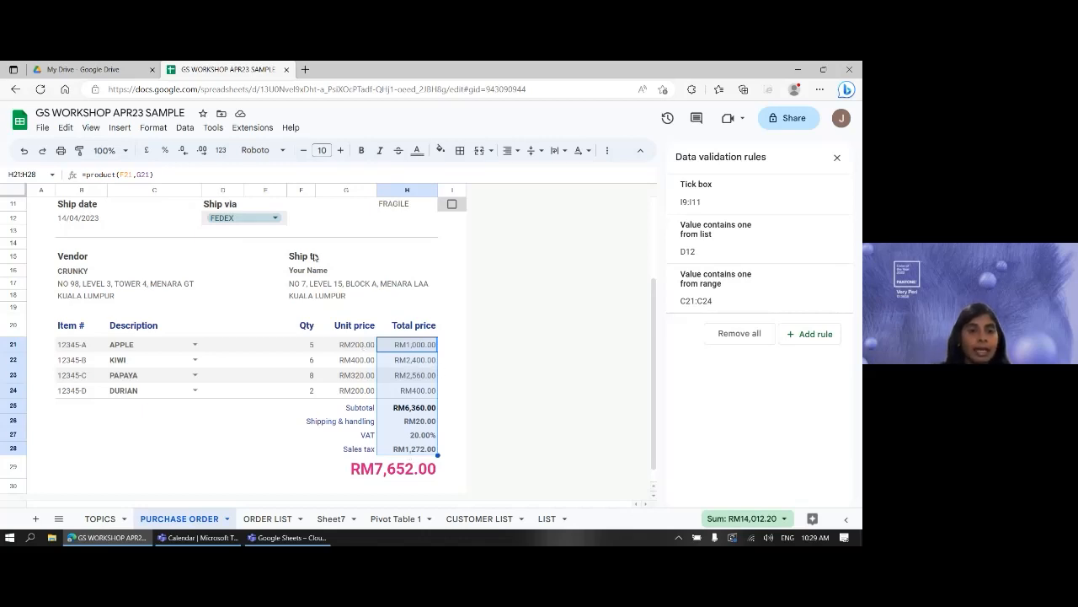
- Start protecting 'PURCHASE ORDER'!H21:H28 from the Data menu's Protect sheets and ranges command
left_click(211, 128)
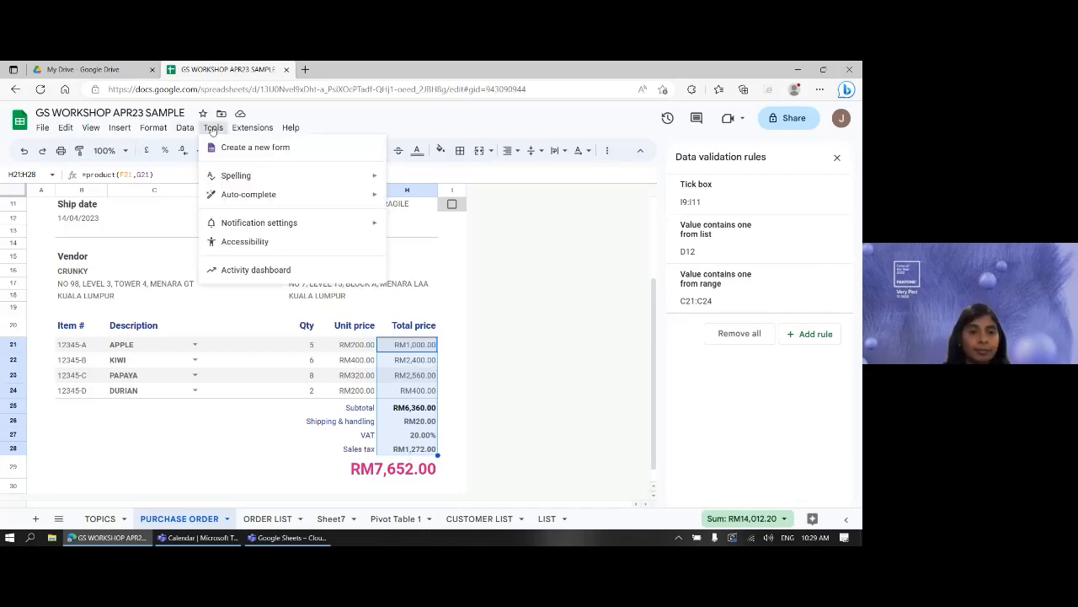
left_click(193, 128)
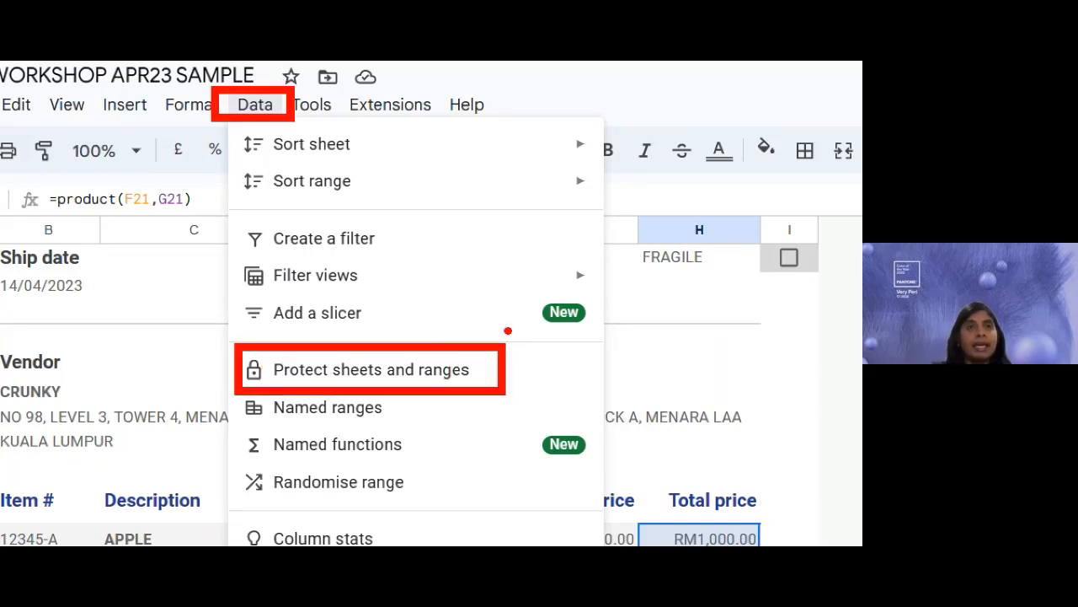
key("Escape")
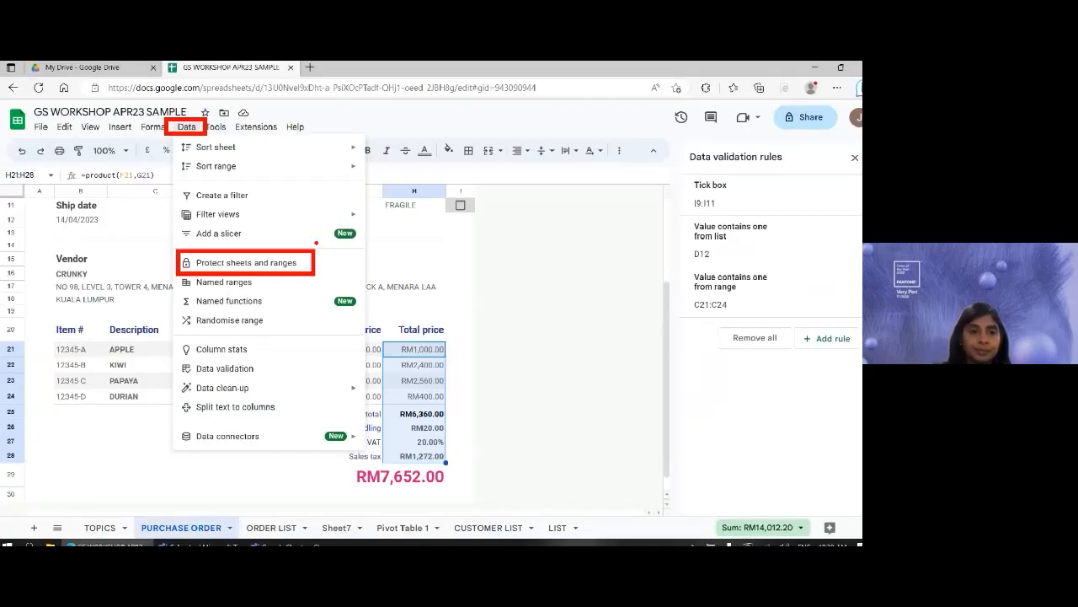
left_click(186, 127)
left_click(243, 259)
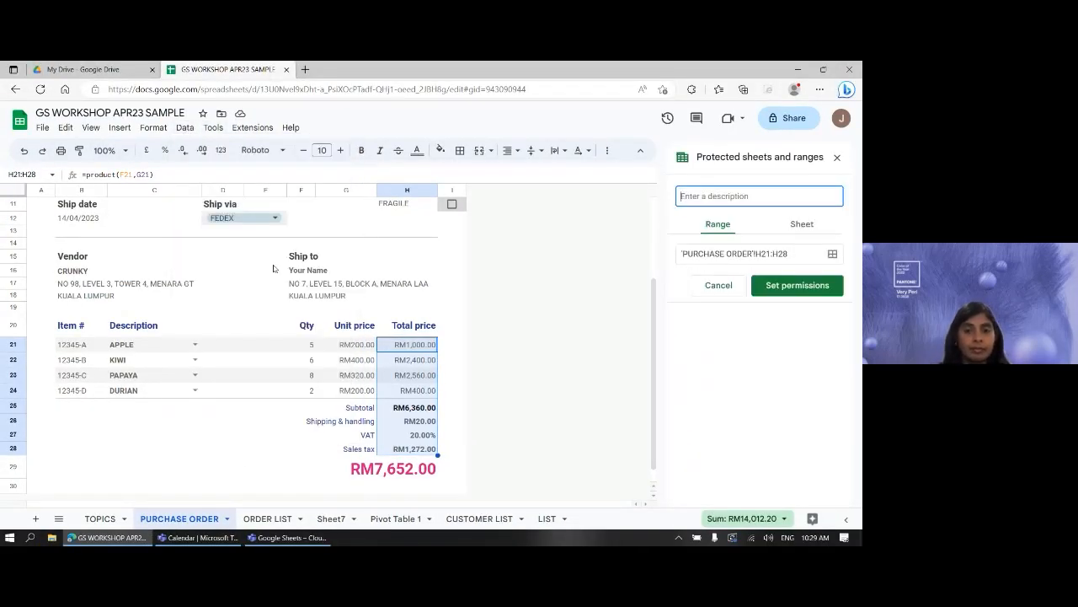
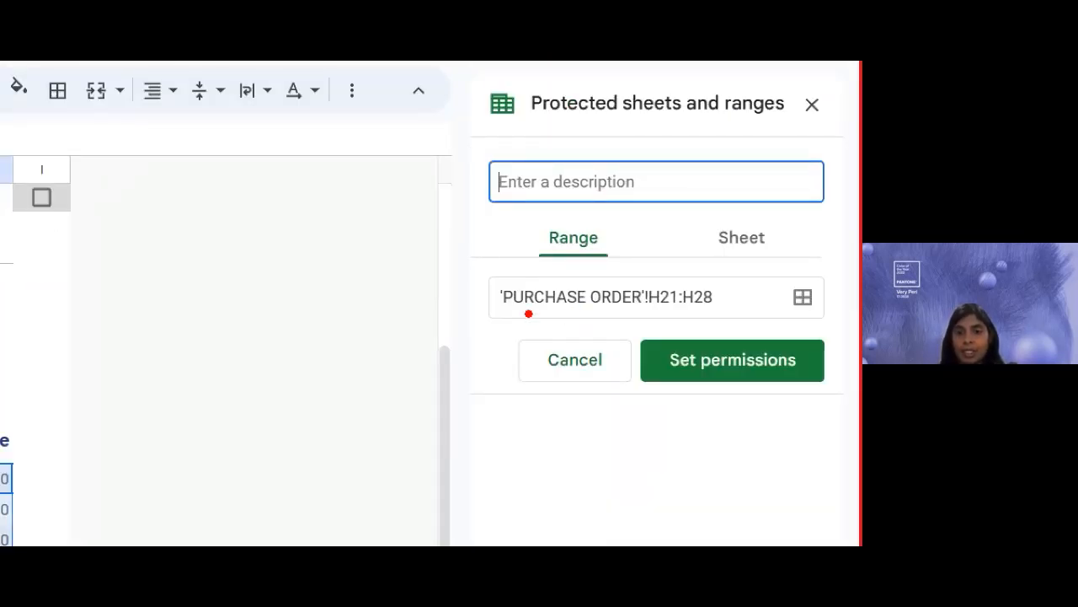
- Restrict who can edit H21:H28 to Custom editors, currently just the owner
left_click_drag(653, 316, 714, 320)
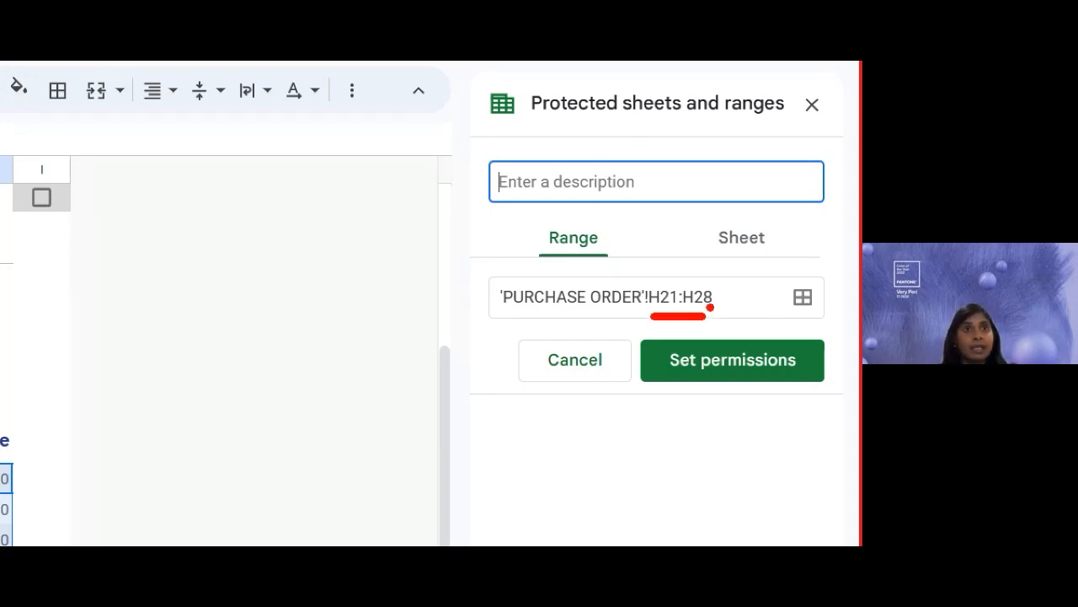
left_click_drag(687, 383, 786, 384)
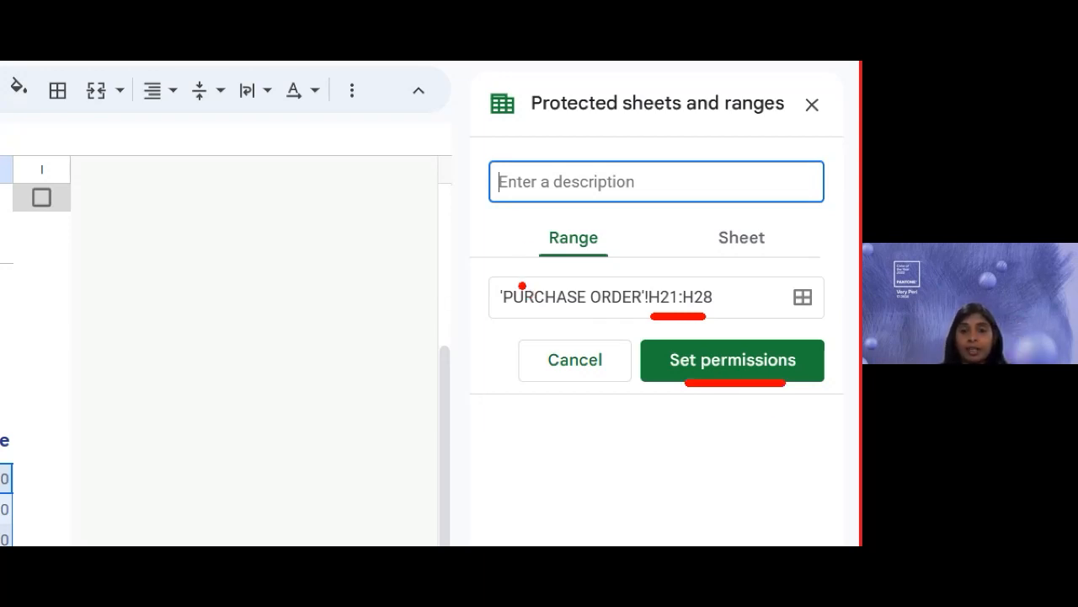
left_click_drag(526, 219, 625, 264)
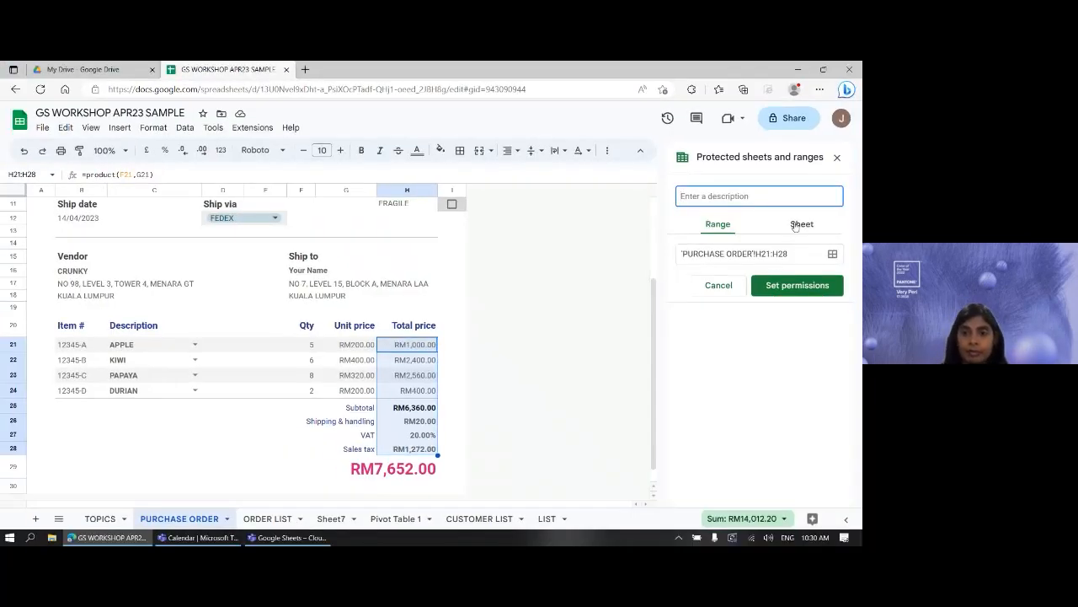
left_click(794, 289)
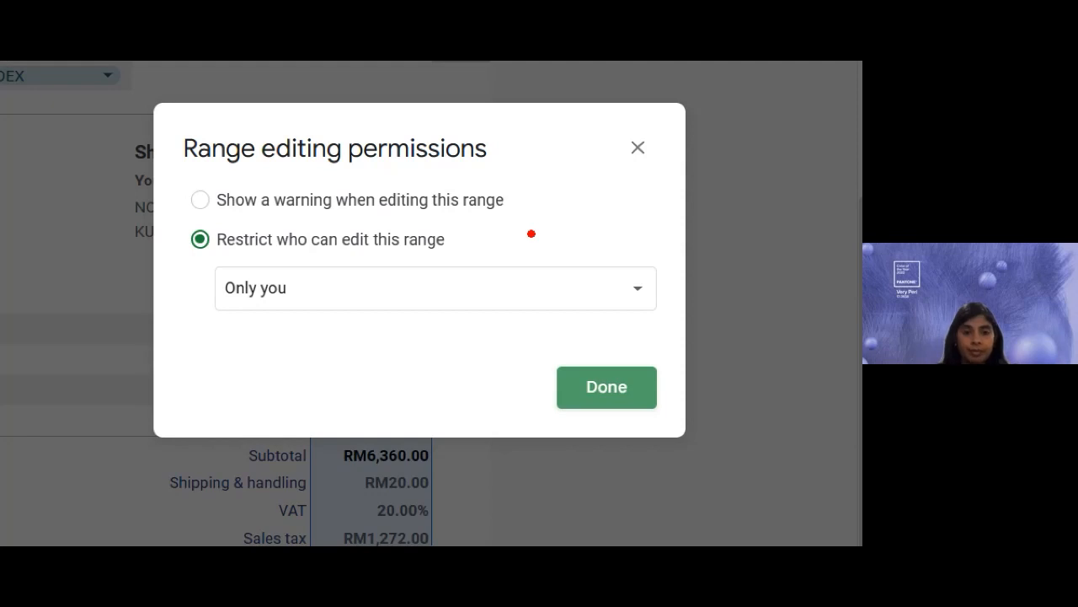
left_click(344, 201)
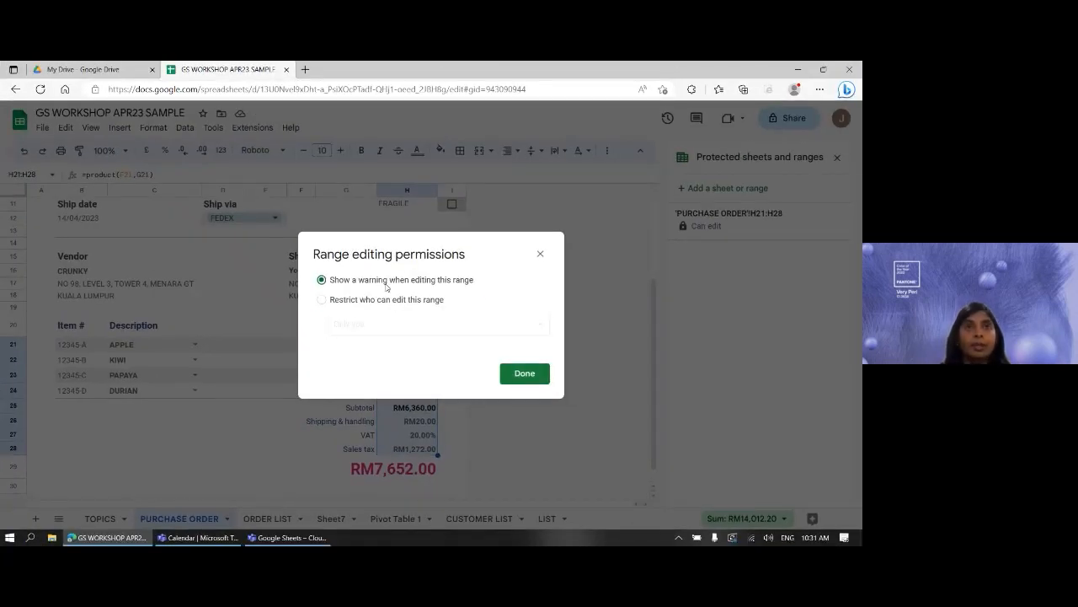
left_click(384, 301)
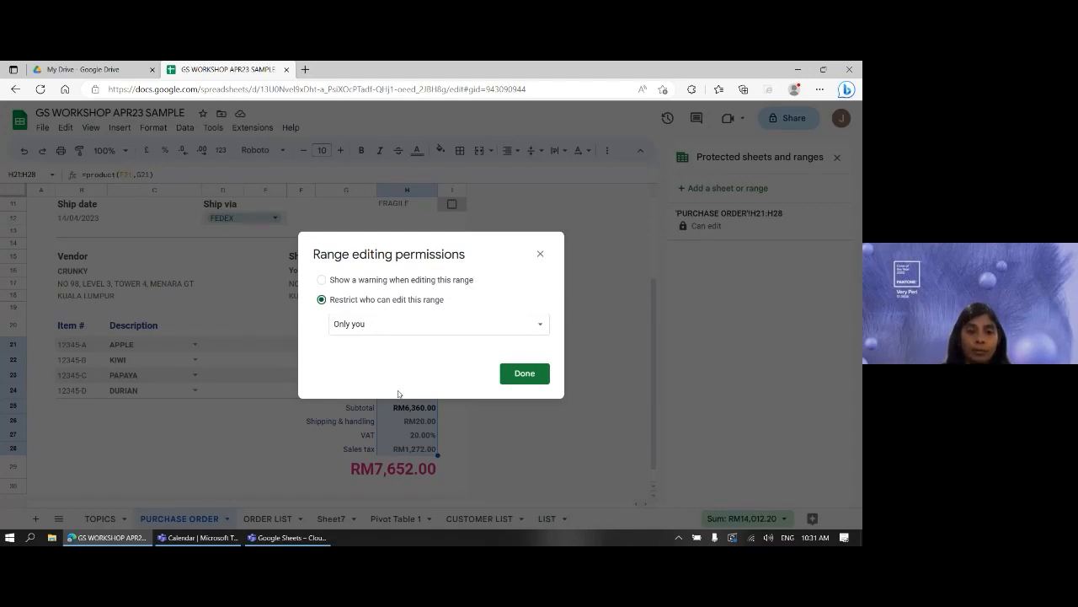
left_click(388, 331)
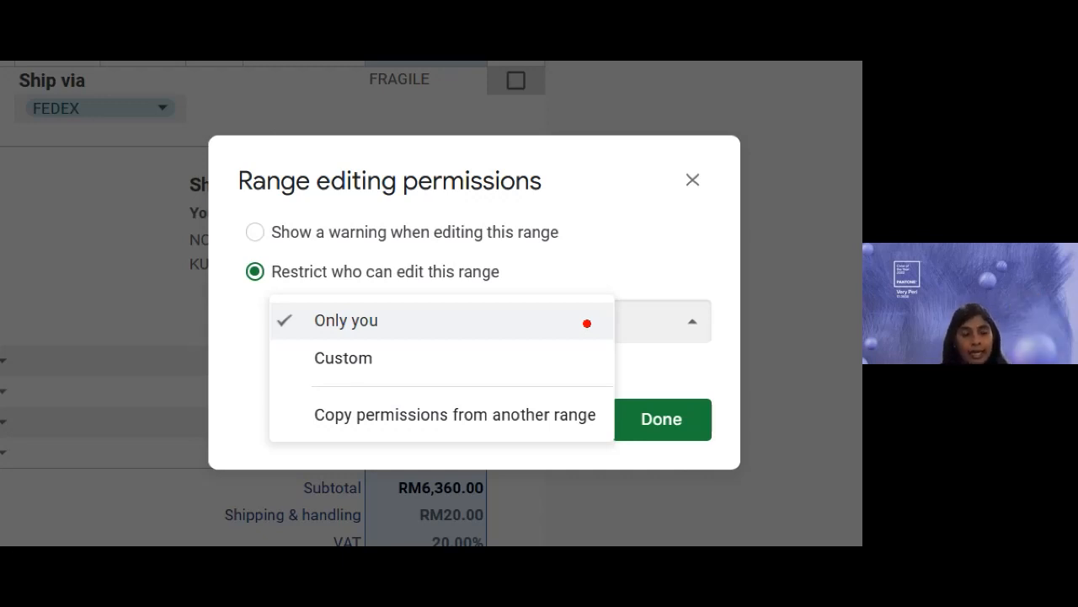
key("Escape")
left_click(360, 329)
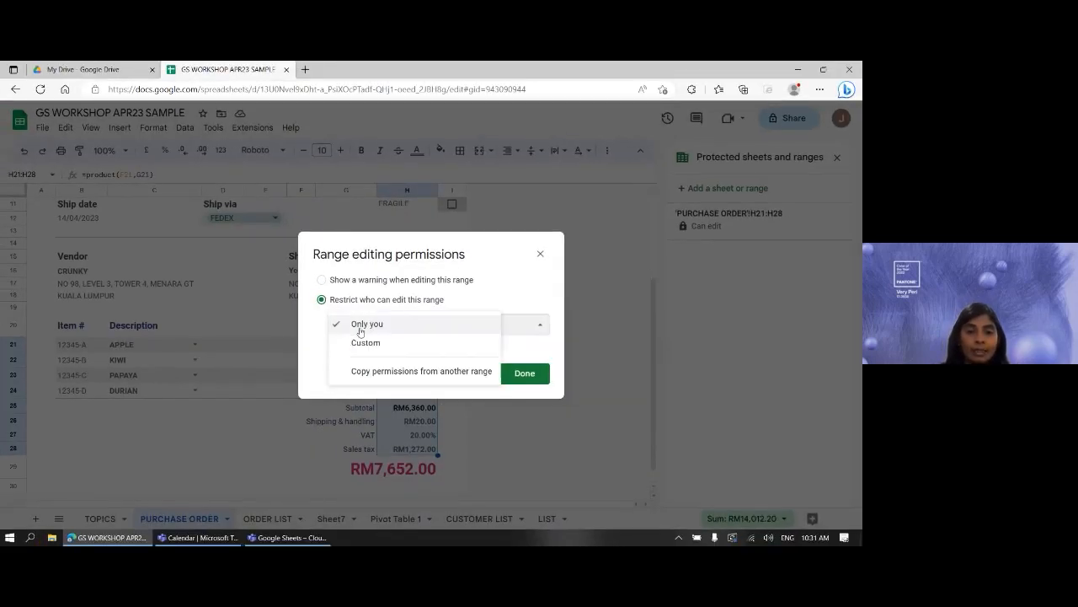
left_click(365, 343)
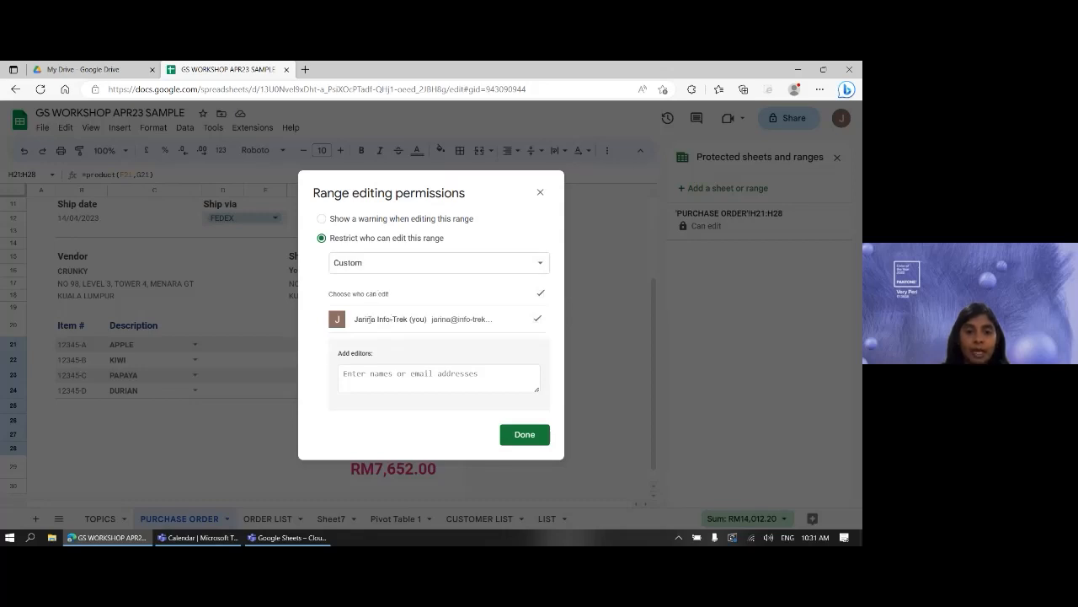
- Add the collaborator's e-mail address as an editor of H21:H28 and save the permissions
left_click(411, 382)
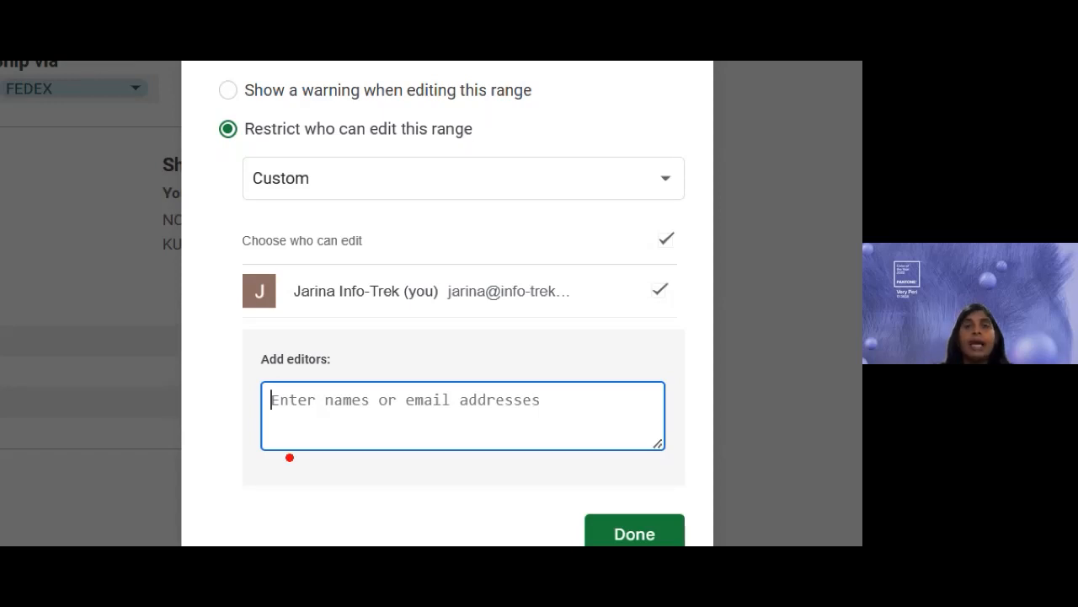
left_click_drag(267, 436, 507, 438)
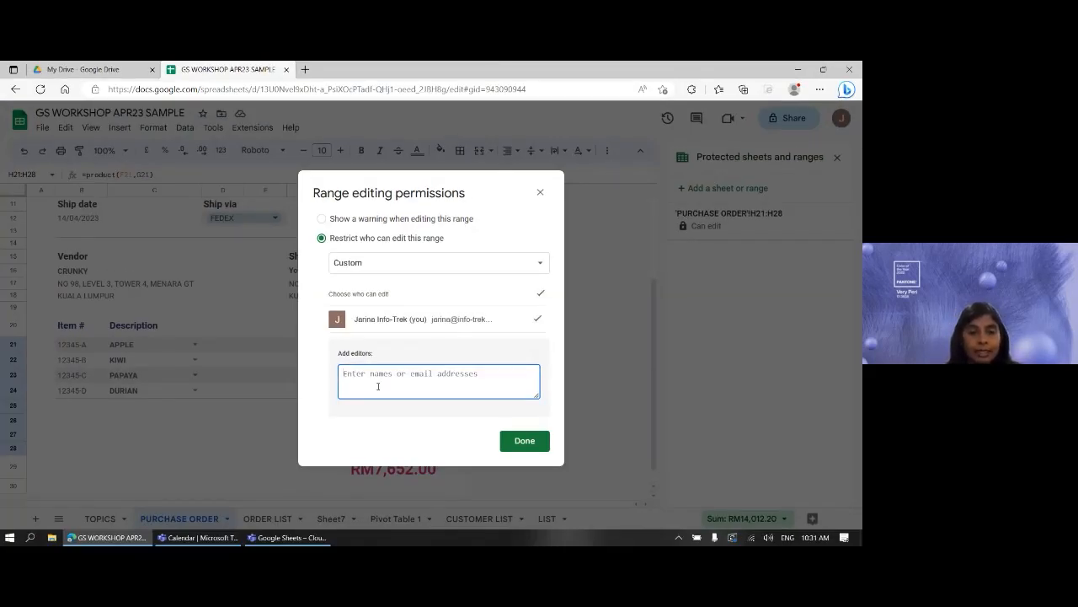
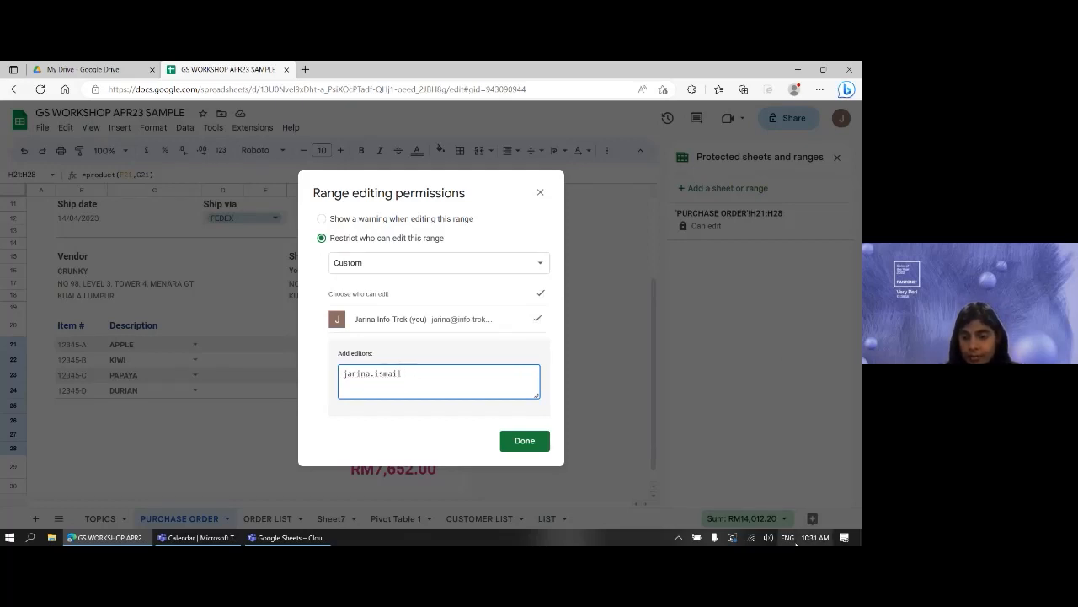
key("super+space")
key("super+space")
key("super+space")
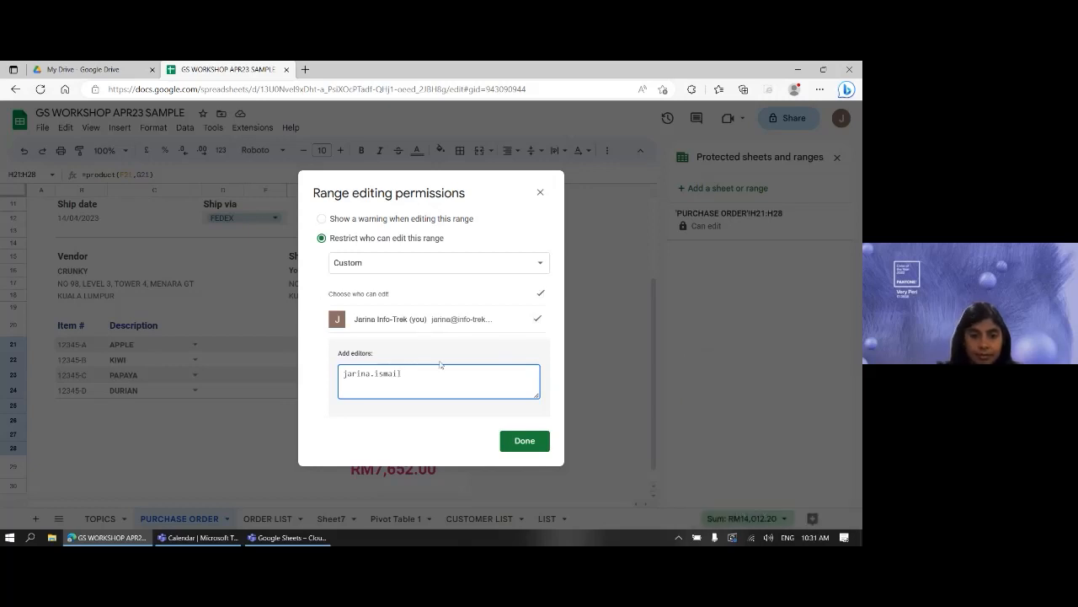
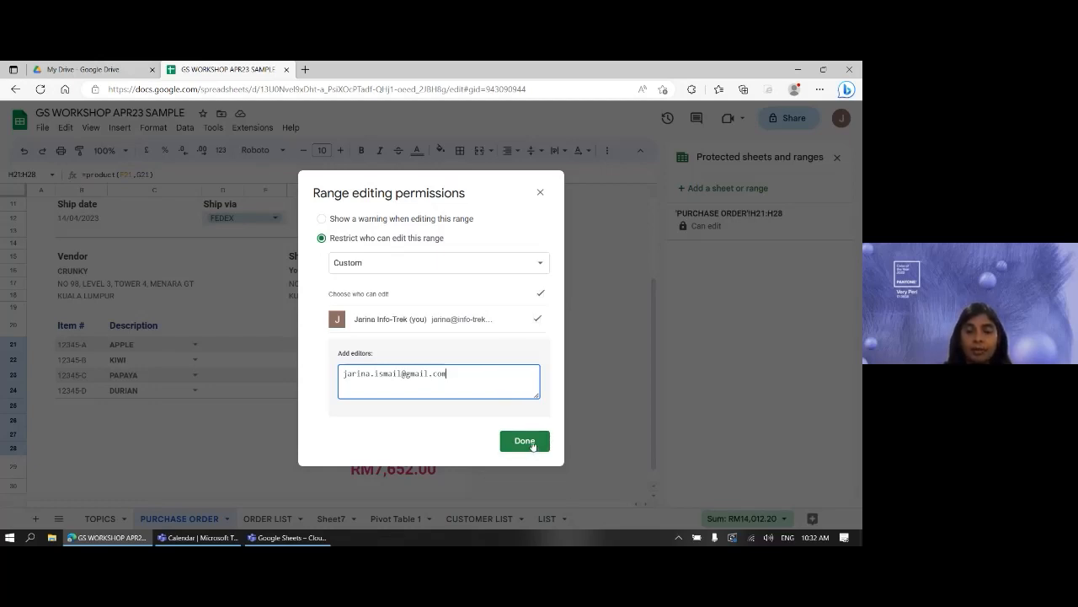
left_click(526, 441)
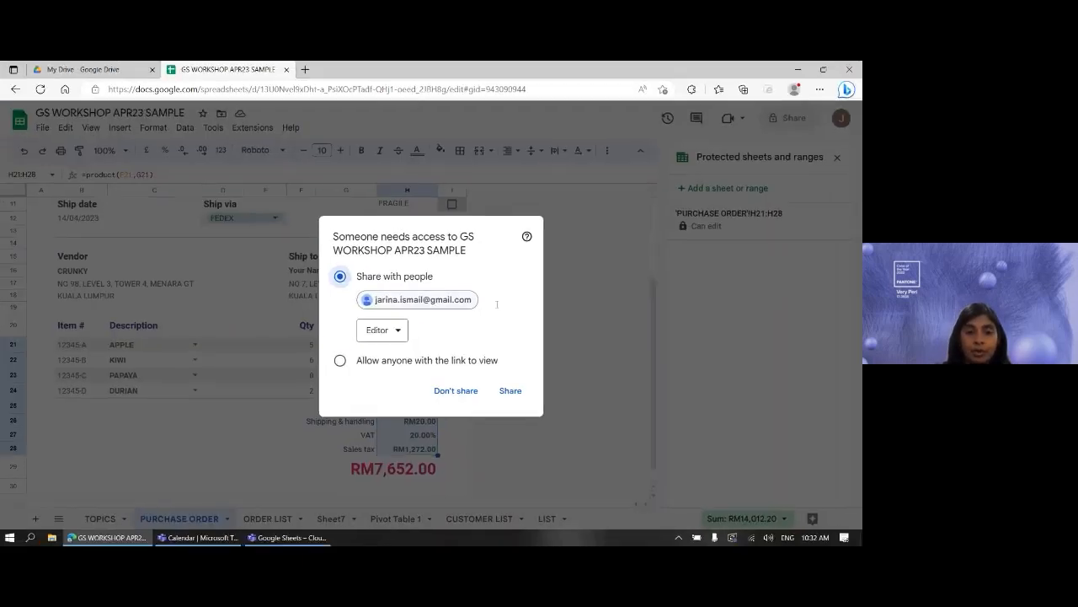
- Share the spreadsheet with the external editor, confirming sharing outside the organisation
left_click(511, 392)
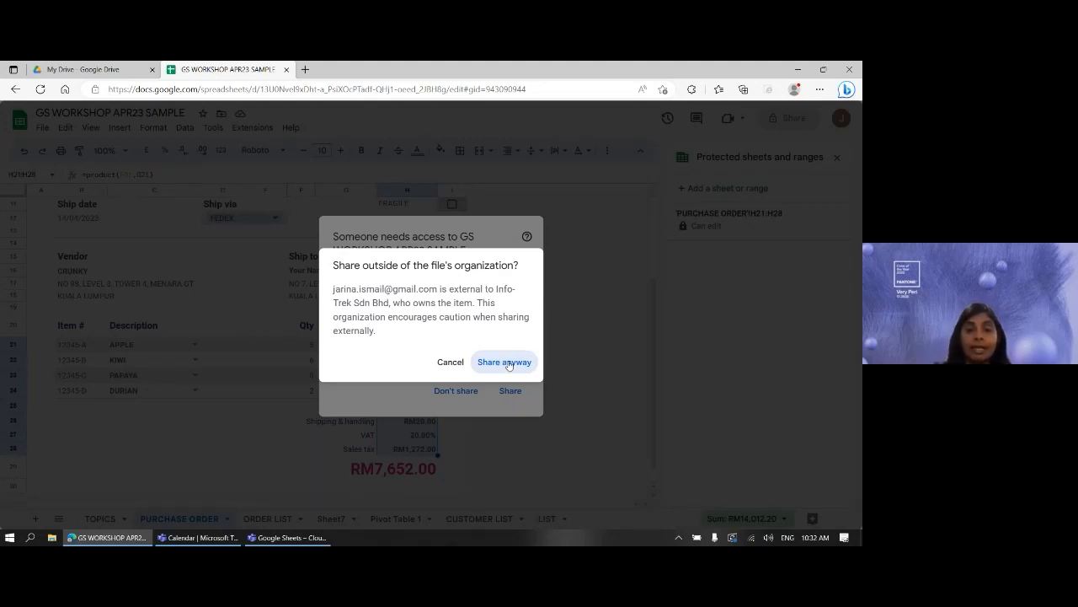
left_click(504, 362)
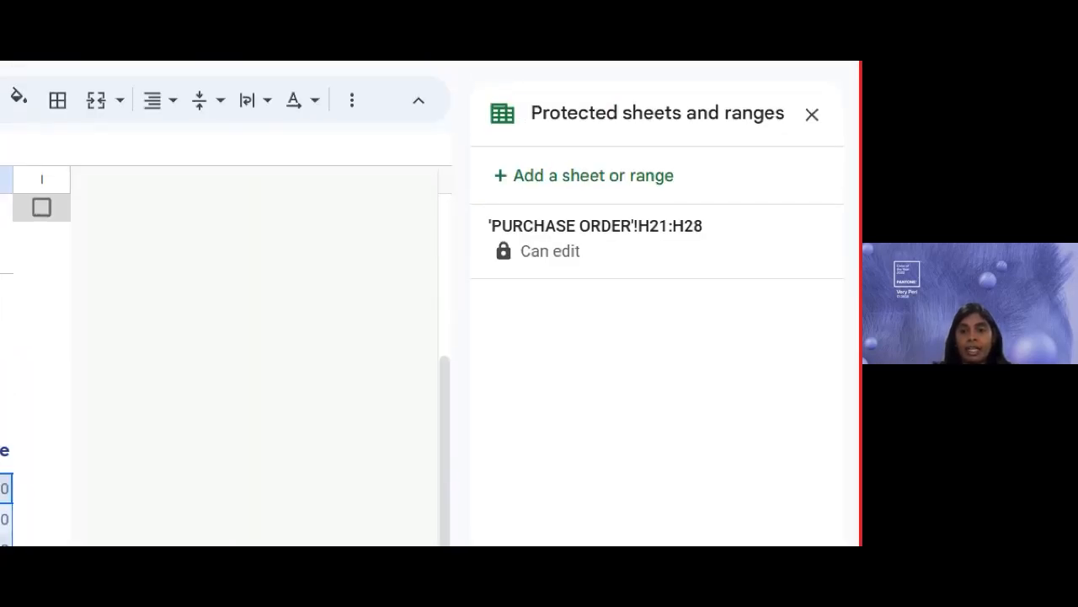
- Check the first total price formula and the H21:H28 protection showing you plus one editor
left_click_drag(494, 278, 576, 278)
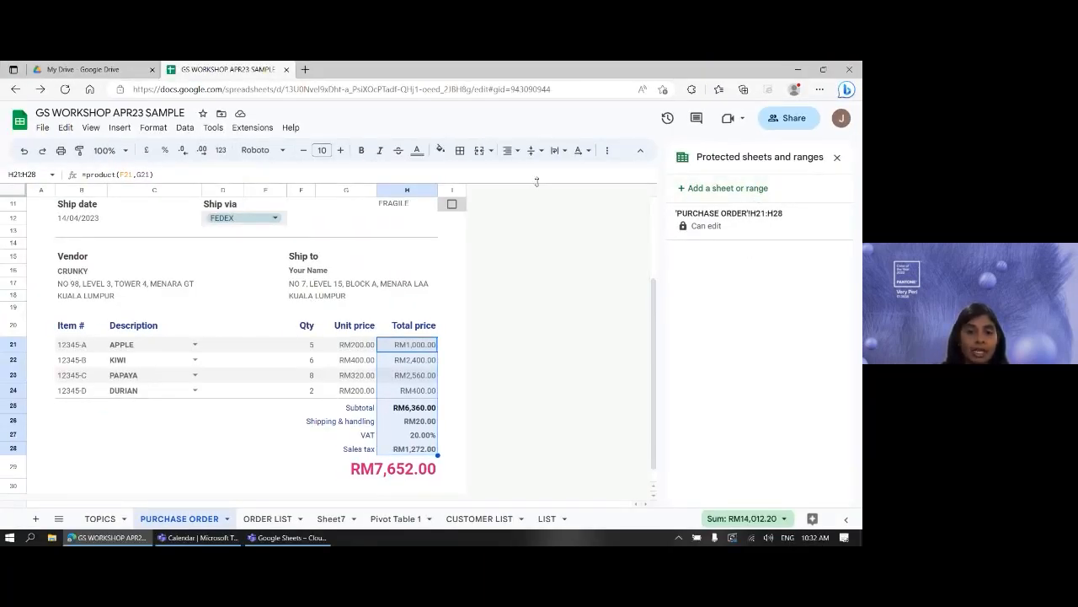
left_click(275, 452)
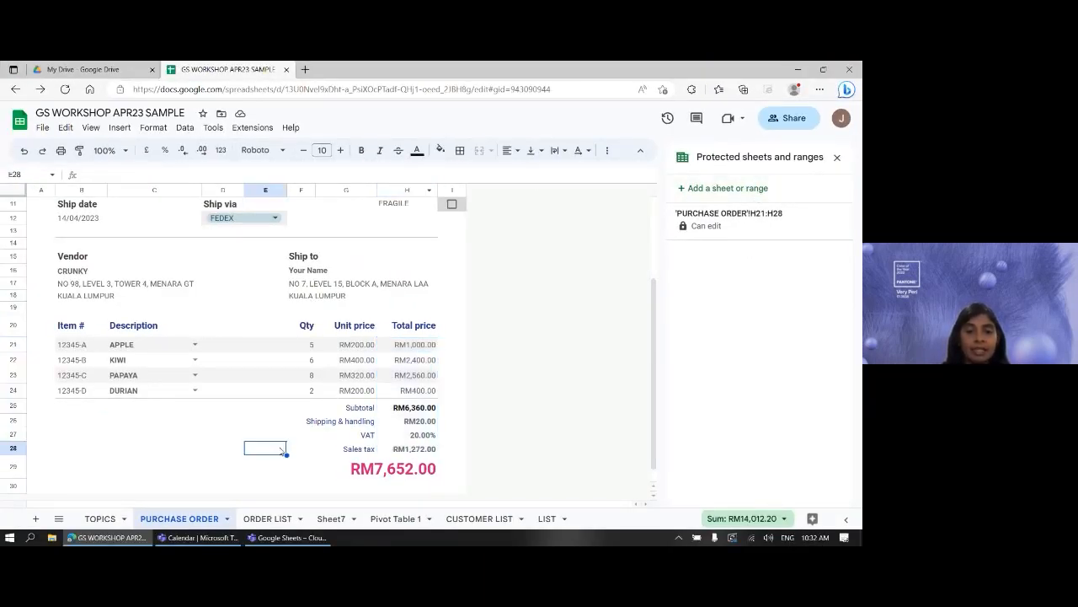
left_click(419, 346)
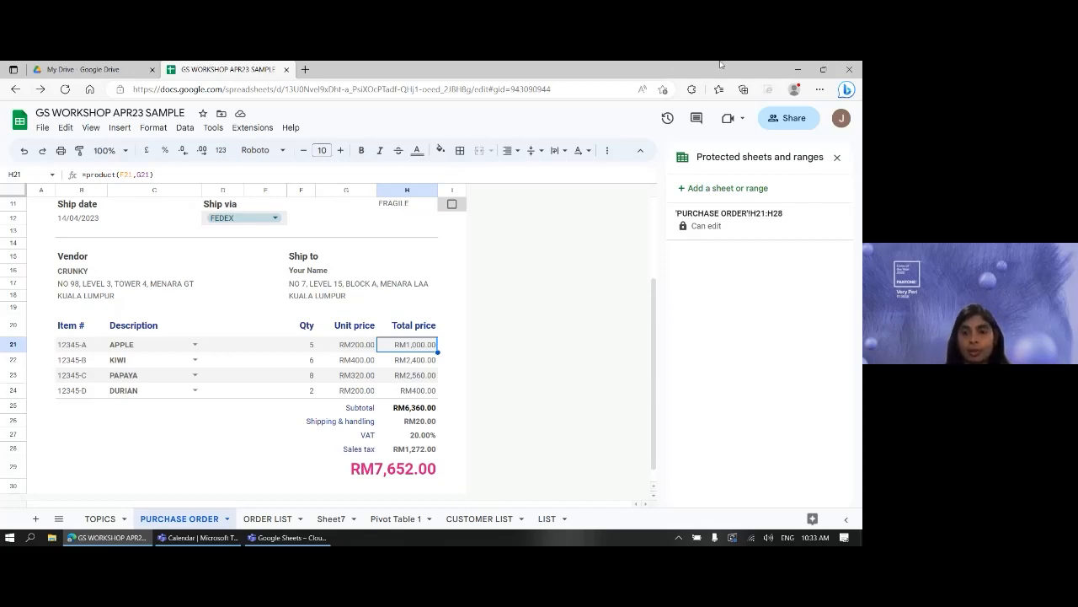
left_click(792, 235)
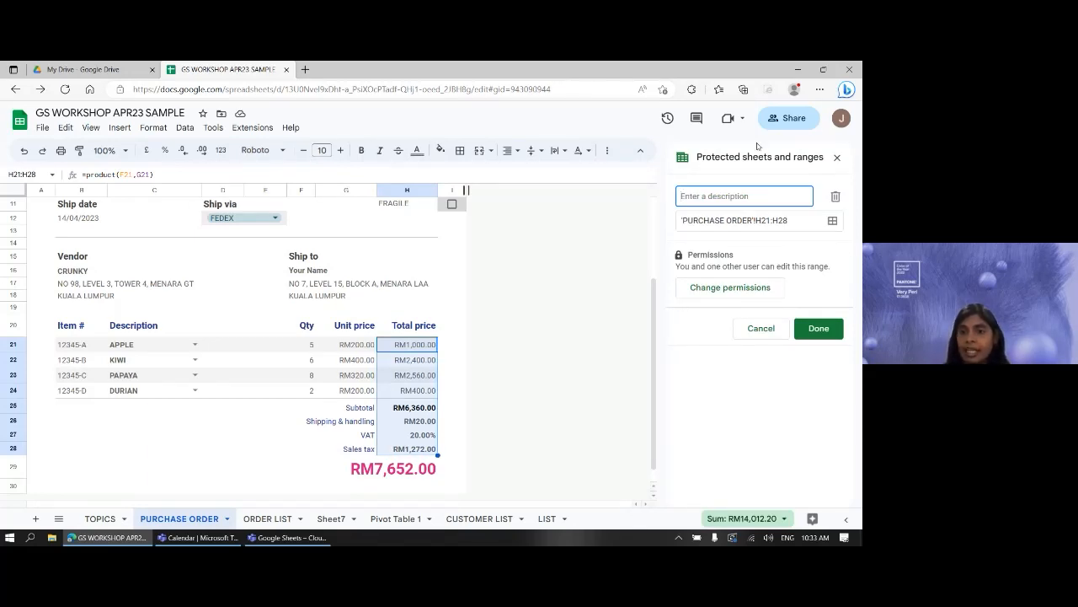
- Close the Protected sheets and Data validation panels and clear the totals selection
left_click(837, 158)
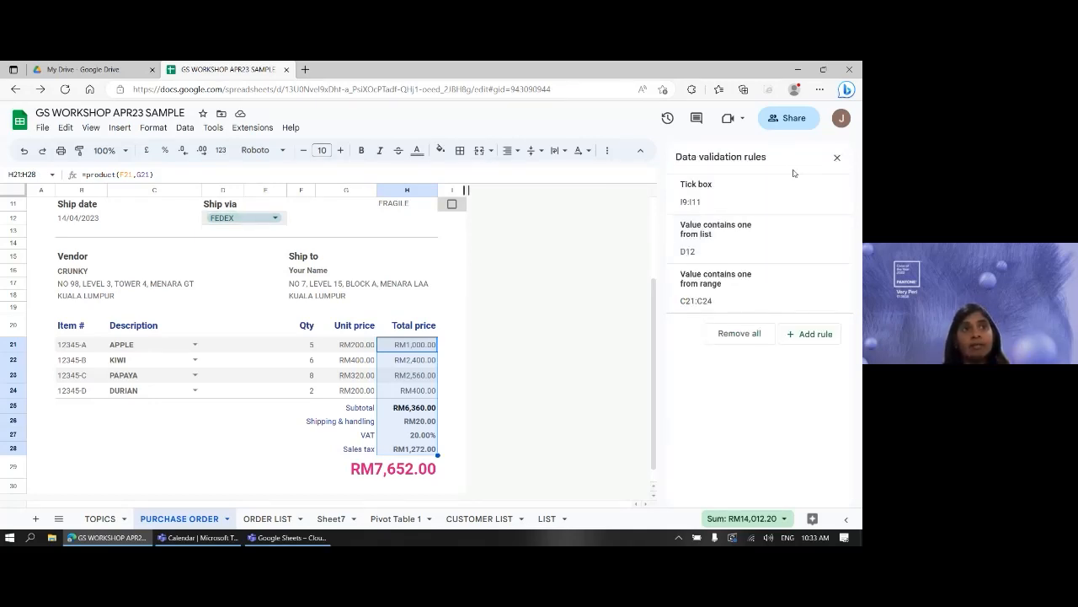
left_click(837, 158)
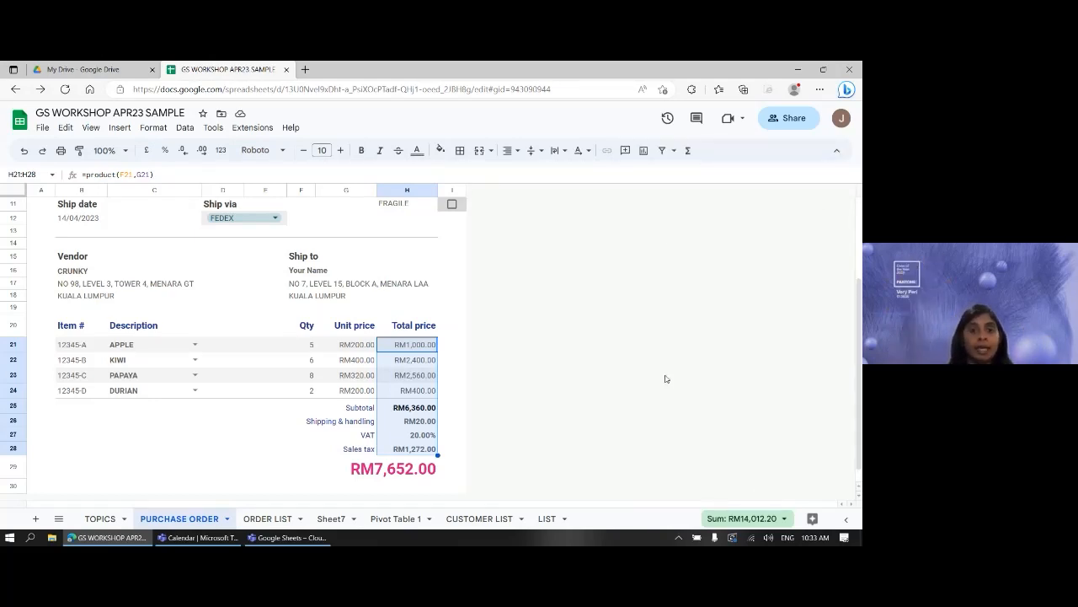
left_click(547, 325)
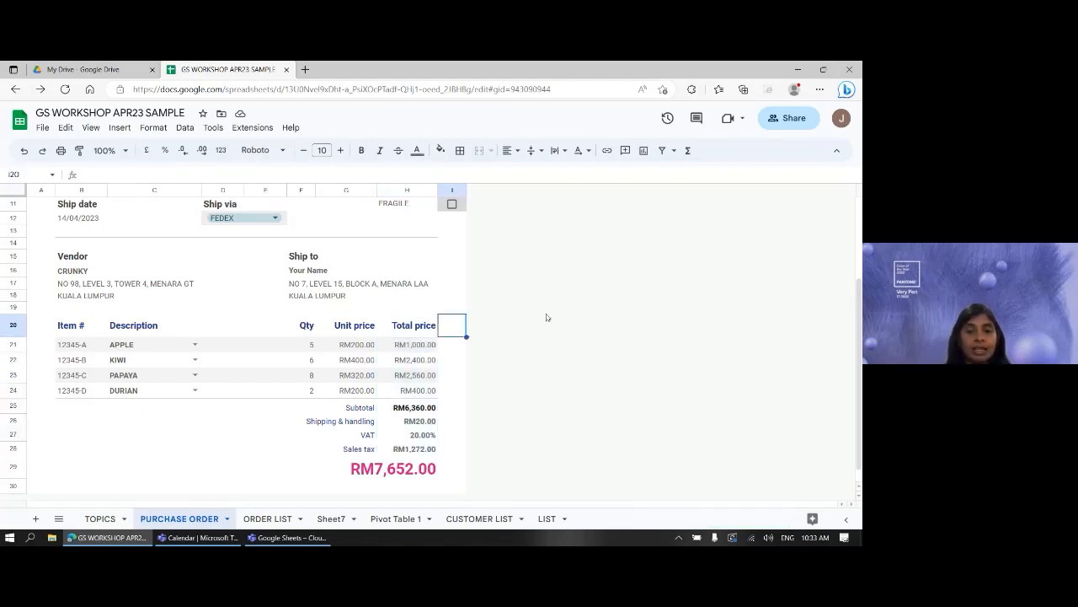
left_click(410, 257)
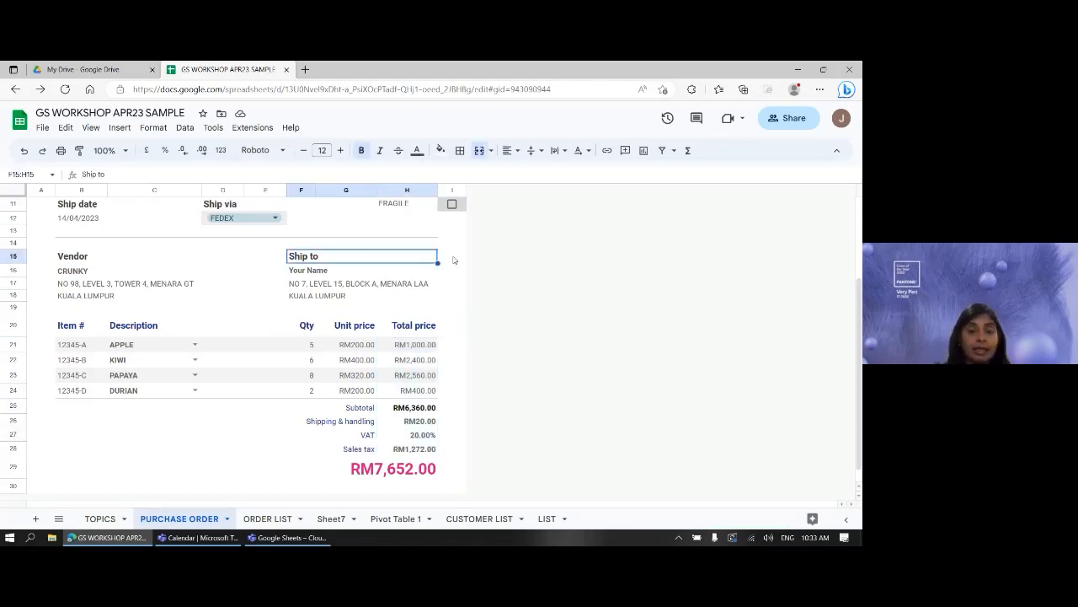
left_click(452, 258)
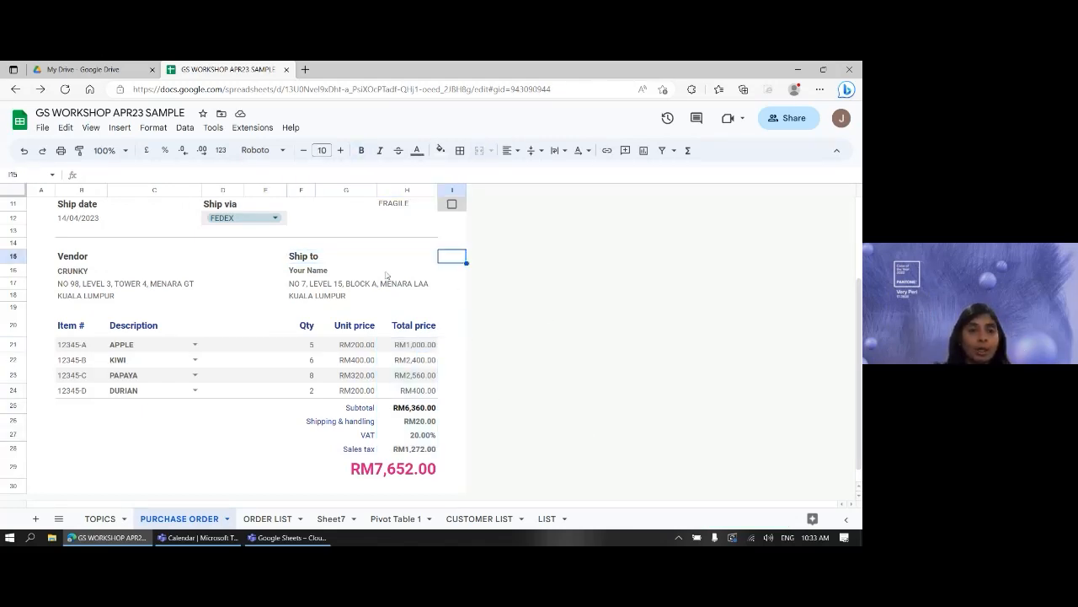
- Reopen the 'PURCHASE ORDER'!H21:H28 protection and re-save its permissions for you and one other user
left_click(184, 128)
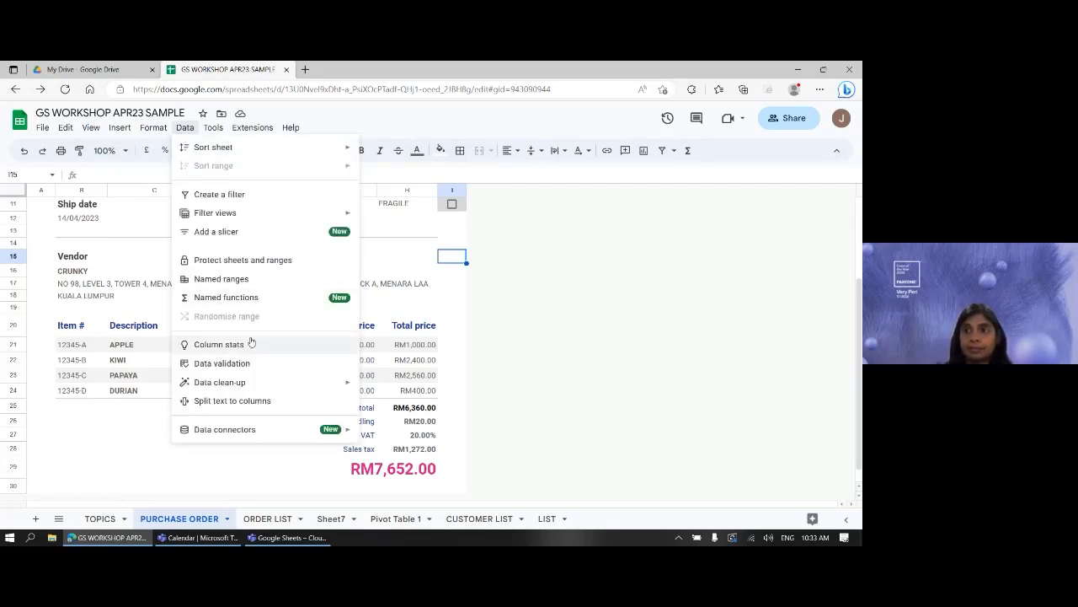
left_click(226, 263)
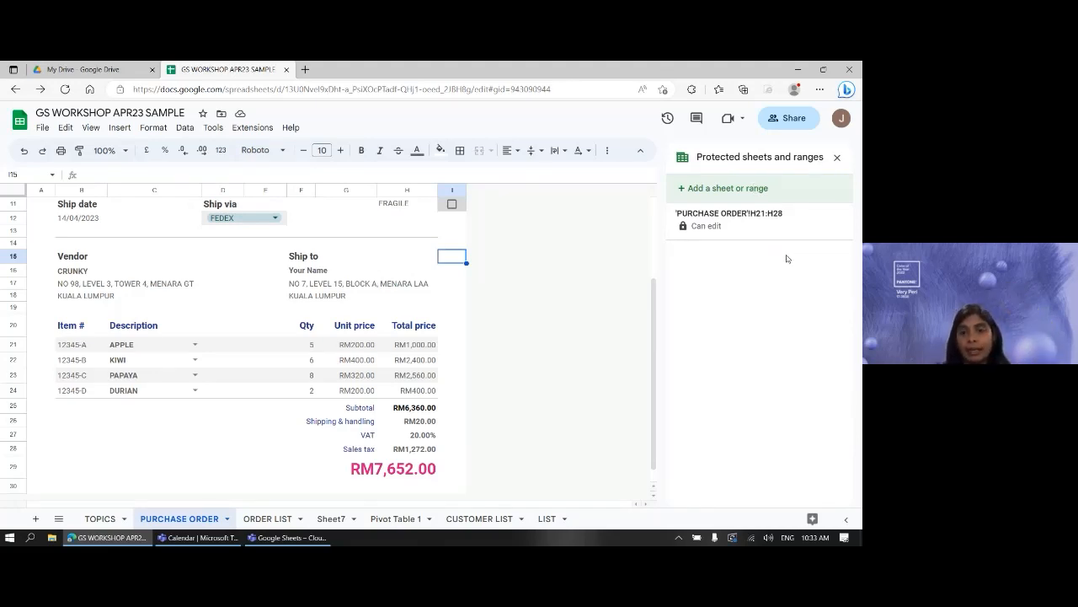
left_click(713, 226)
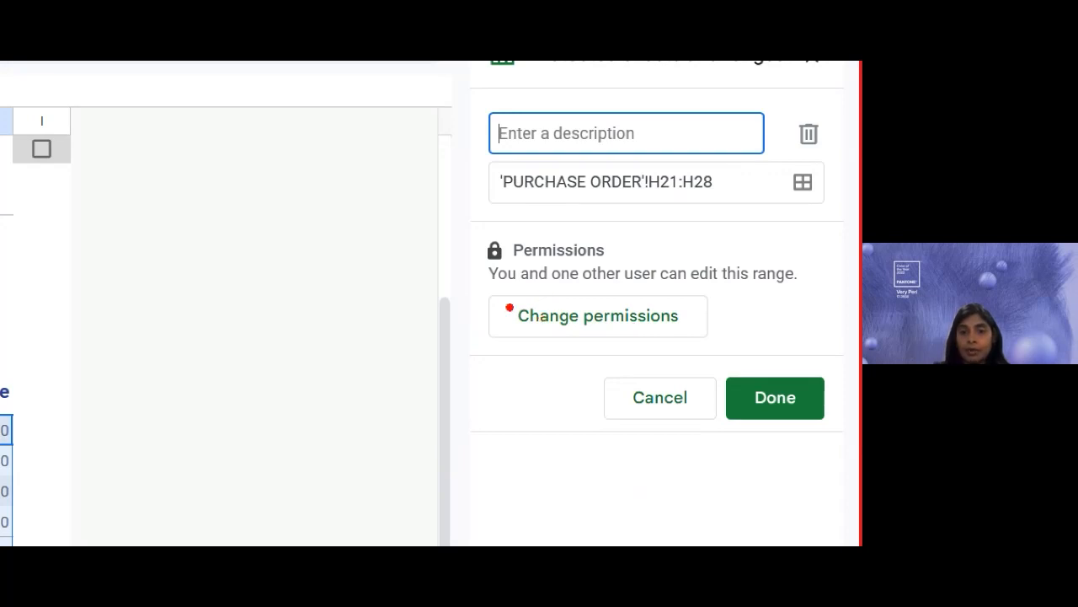
left_click_drag(506, 295, 692, 339)
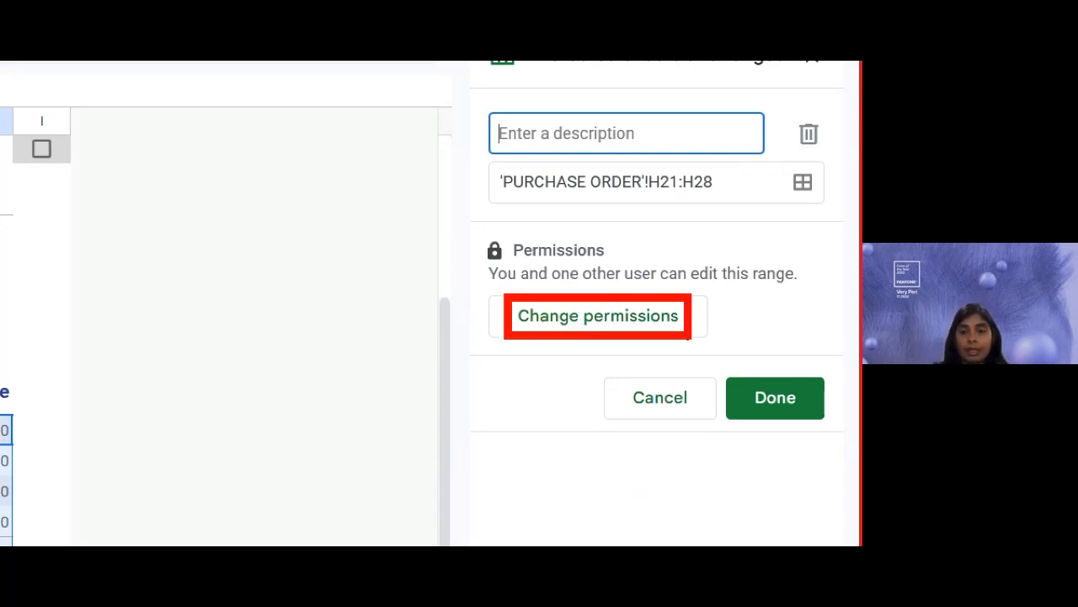
left_click(600, 317)
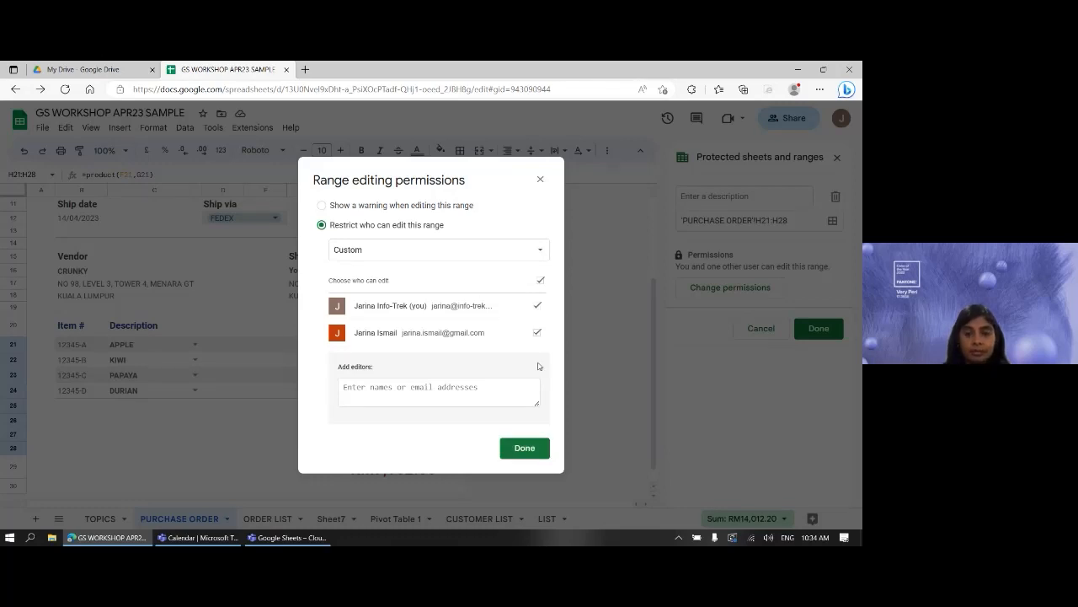
left_click(531, 448)
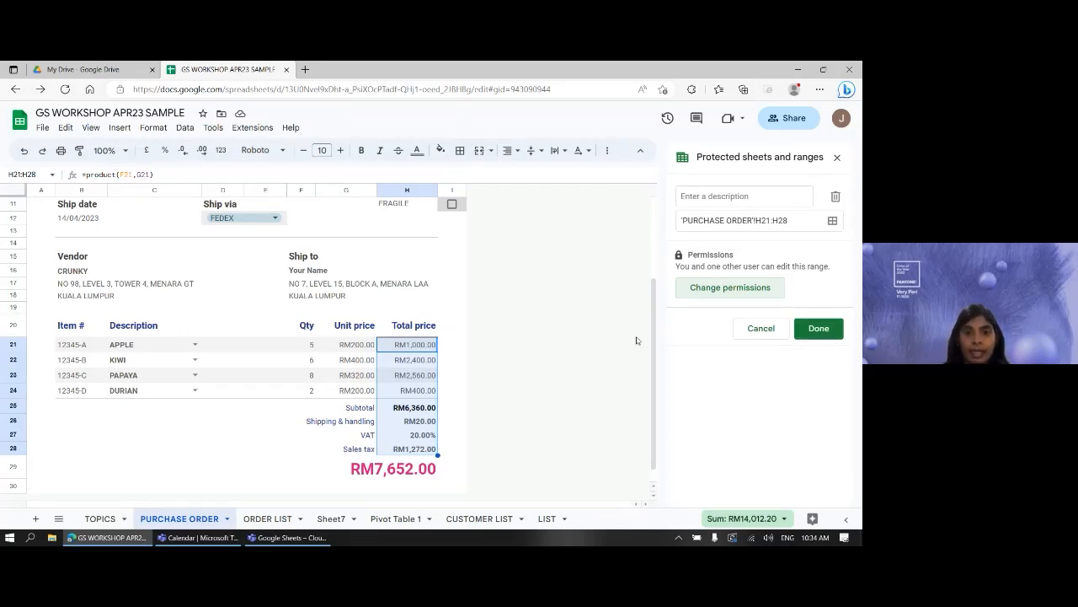
left_click(446, 246)
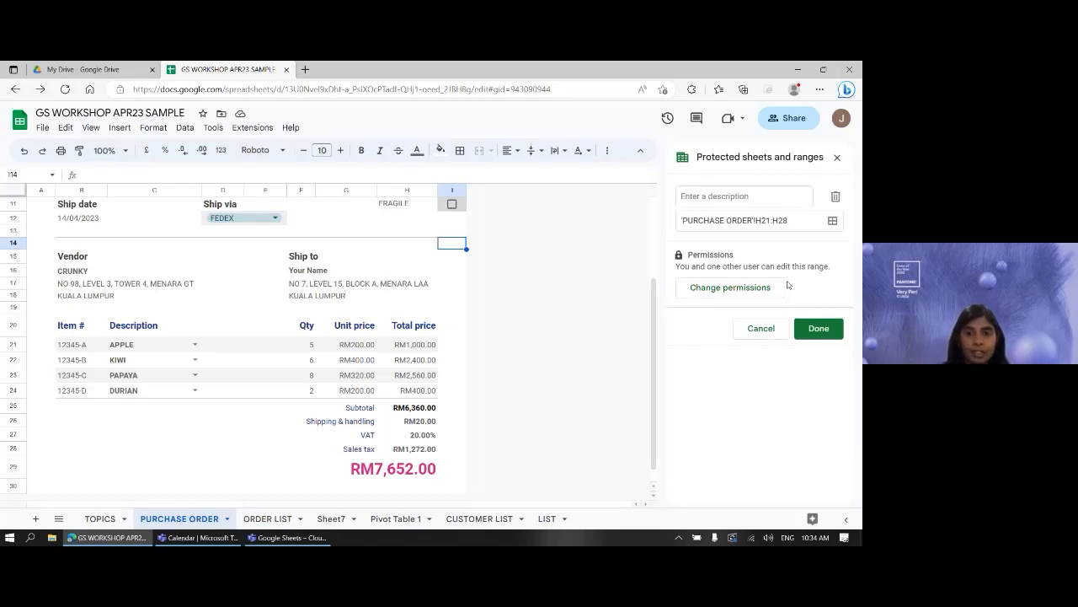
- Close the protection panel and switch to the LIST sheet with the fruit names
left_click(837, 159)
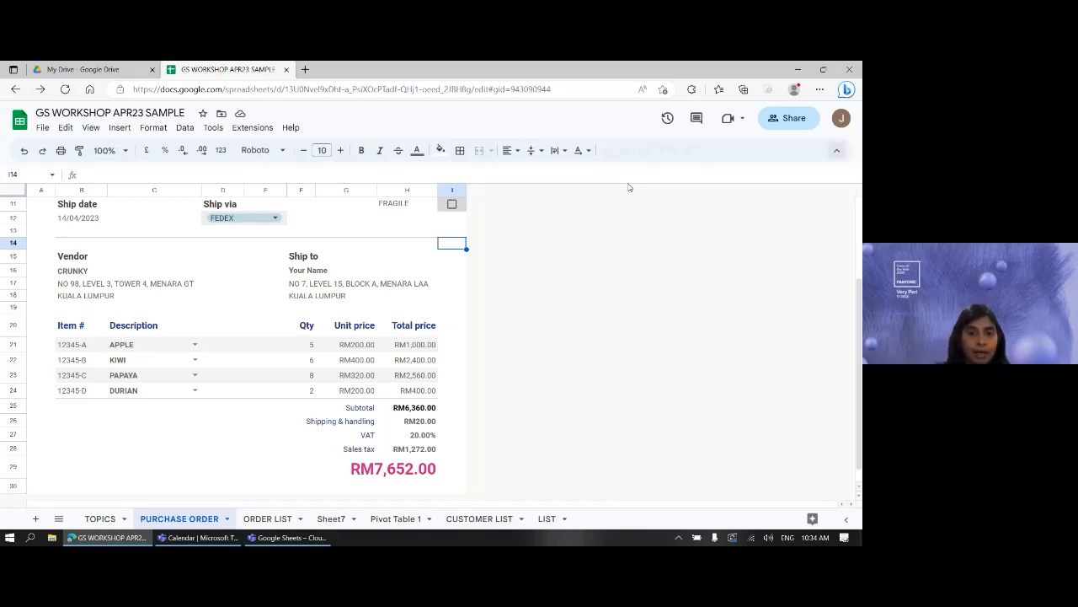
left_click(214, 449)
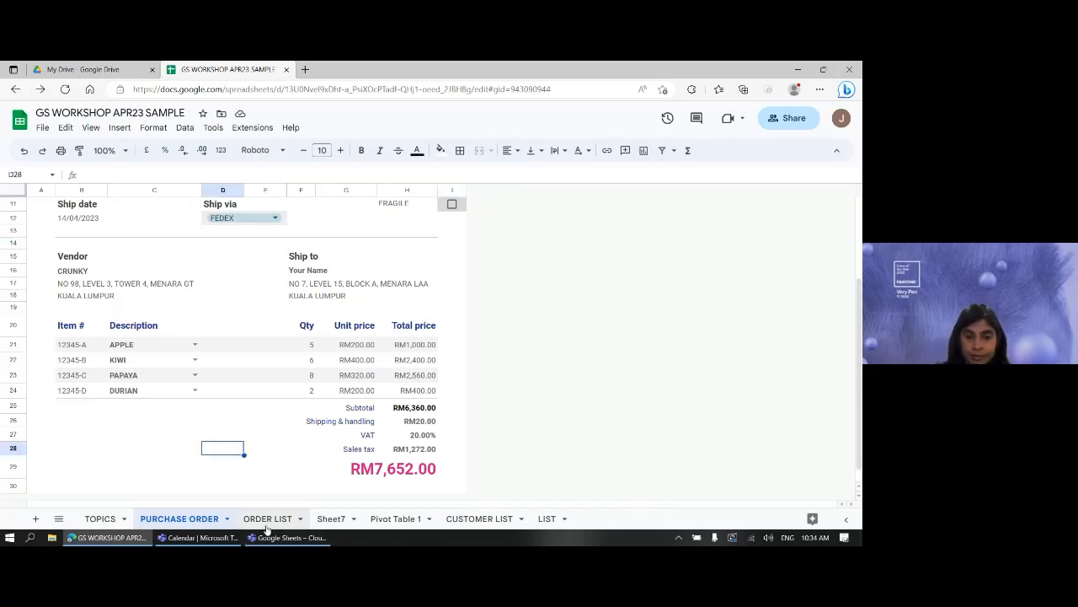
left_click(477, 525)
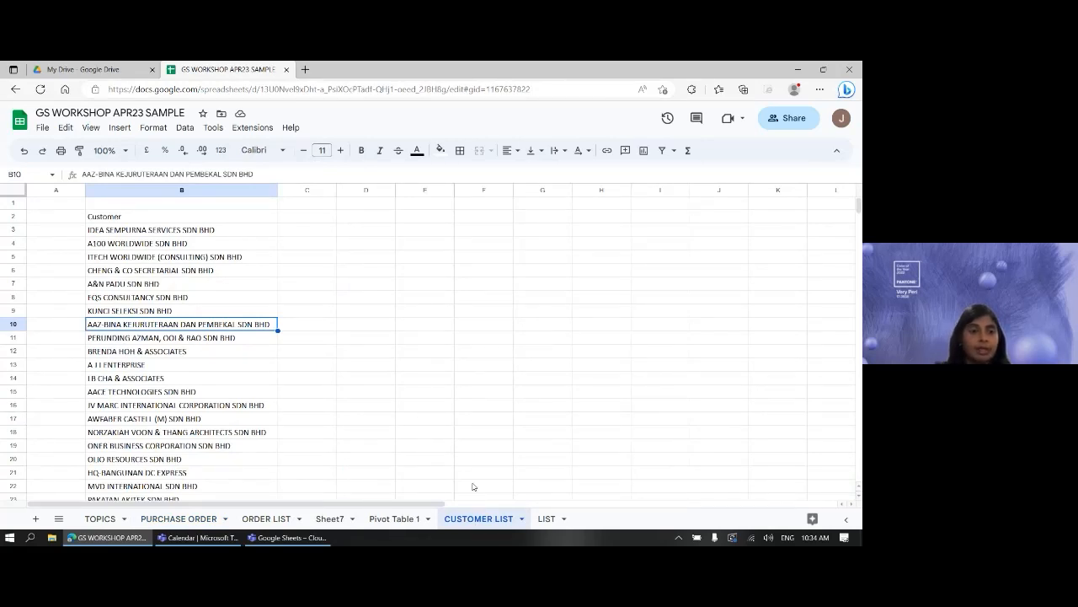
left_click(546, 518)
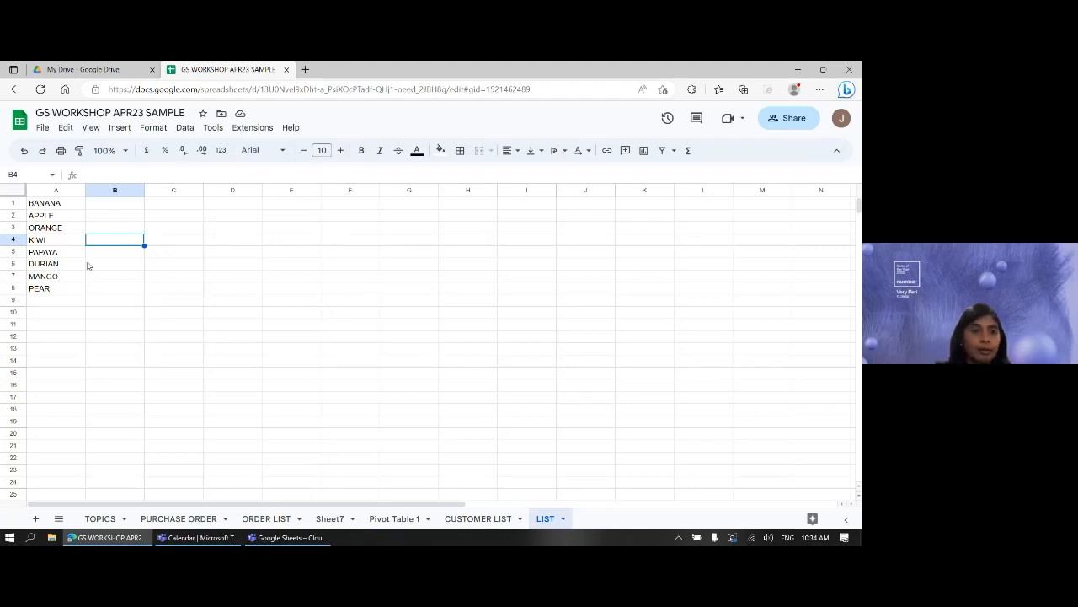
- Open Data > Protect sheets and ranges for the LIST sheet
left_click(185, 128)
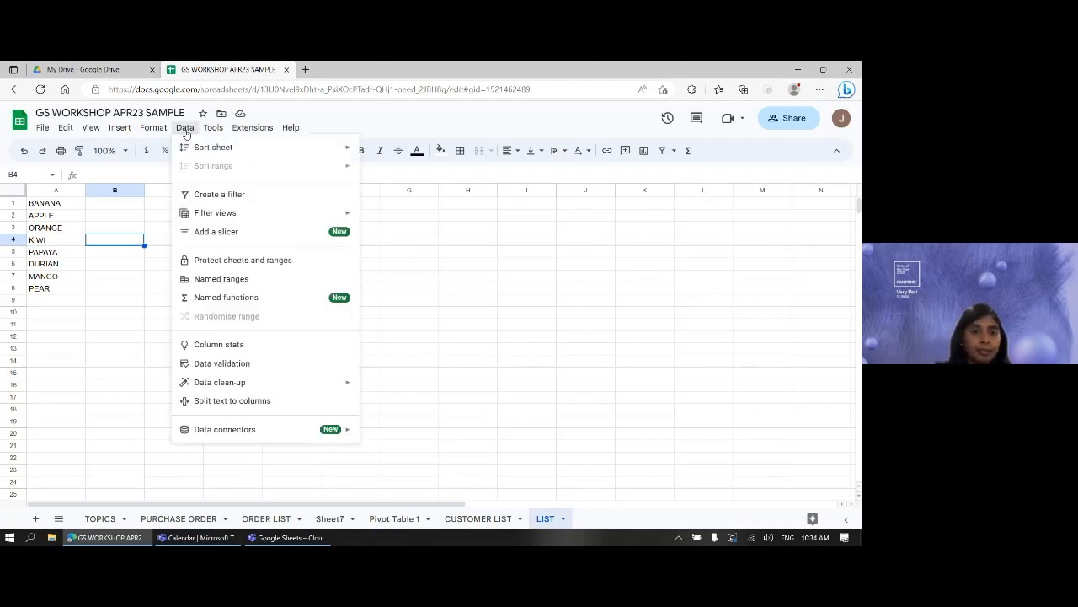
left_click(227, 265)
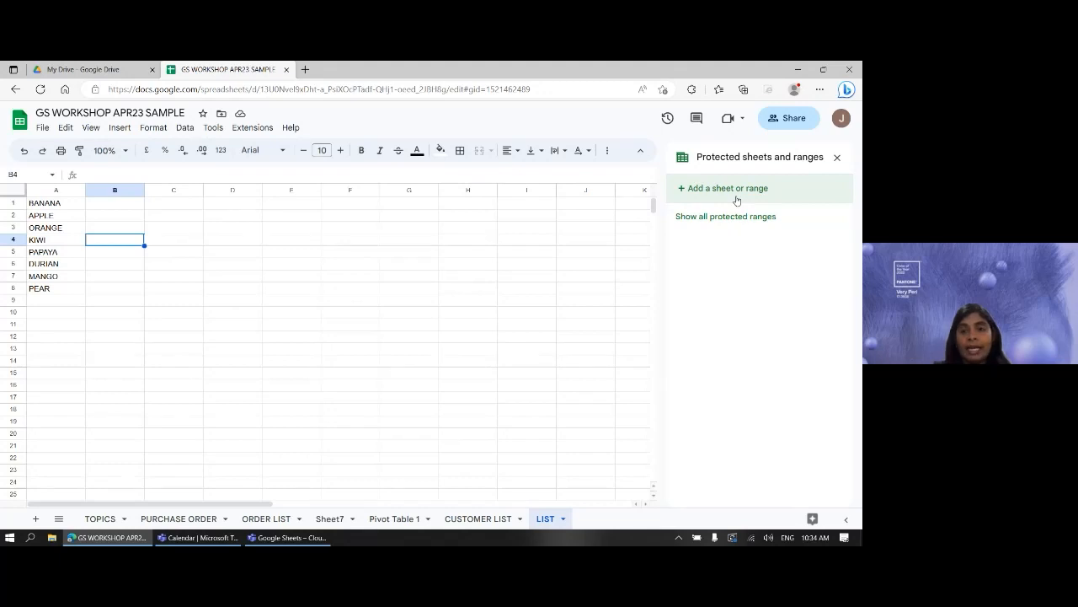
key("ctrl+1")
left_click(558, 197)
left_click_drag(558, 198, 692, 198)
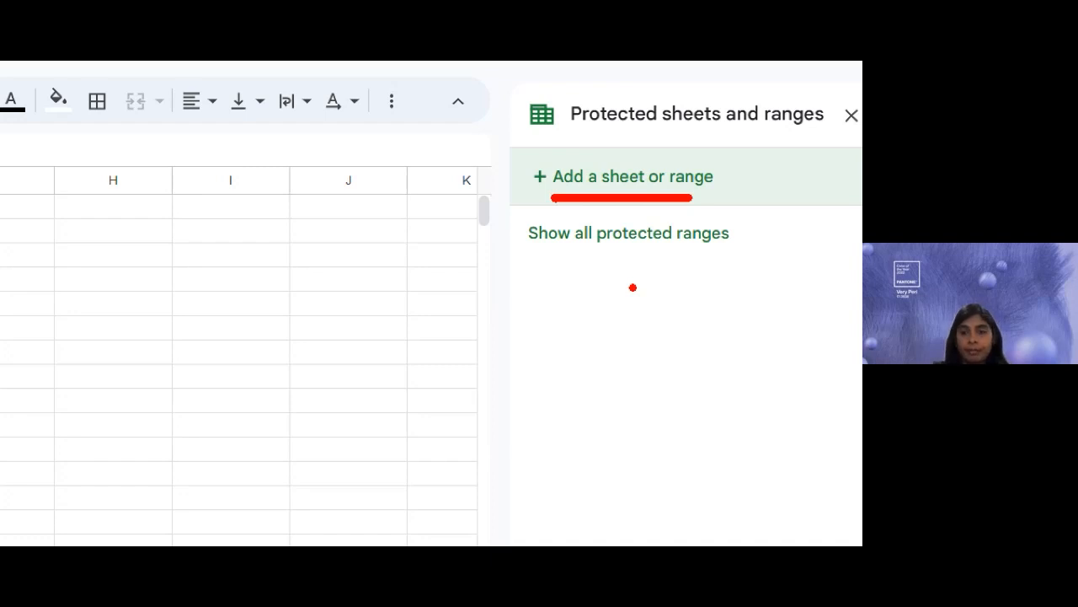
- Add a new protection covering the whole LIST sheet
key("Escape")
left_click(781, 180)
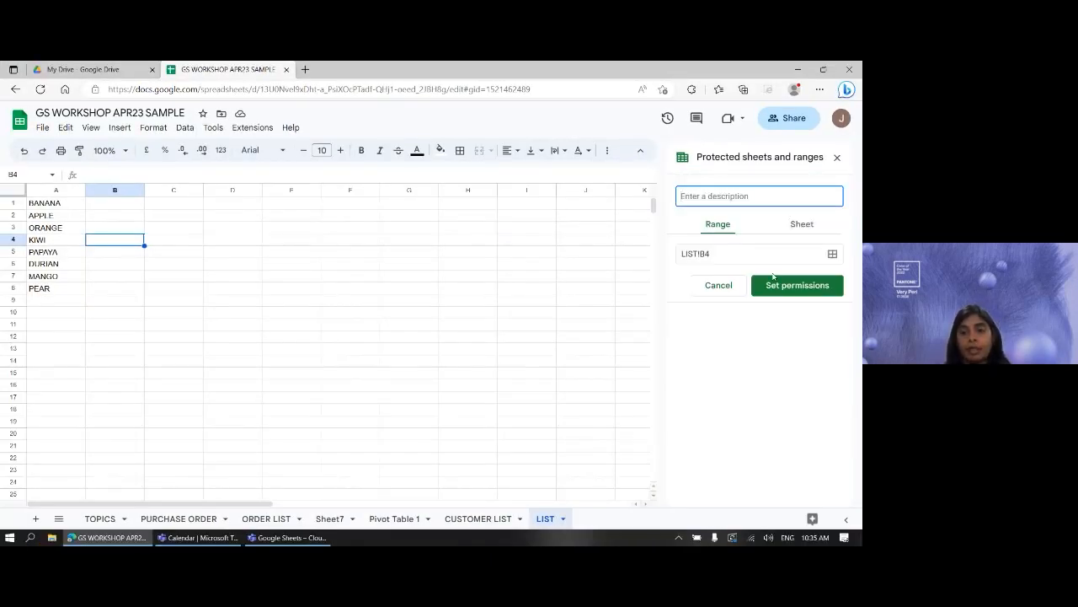
left_click(800, 225)
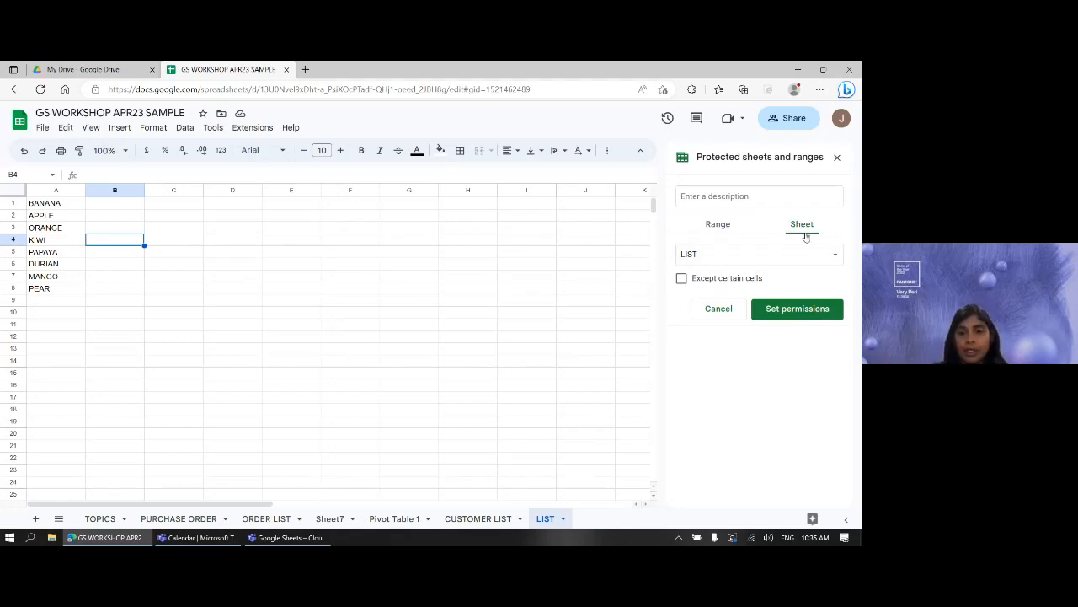
left_click_drag(795, 233, 820, 239)
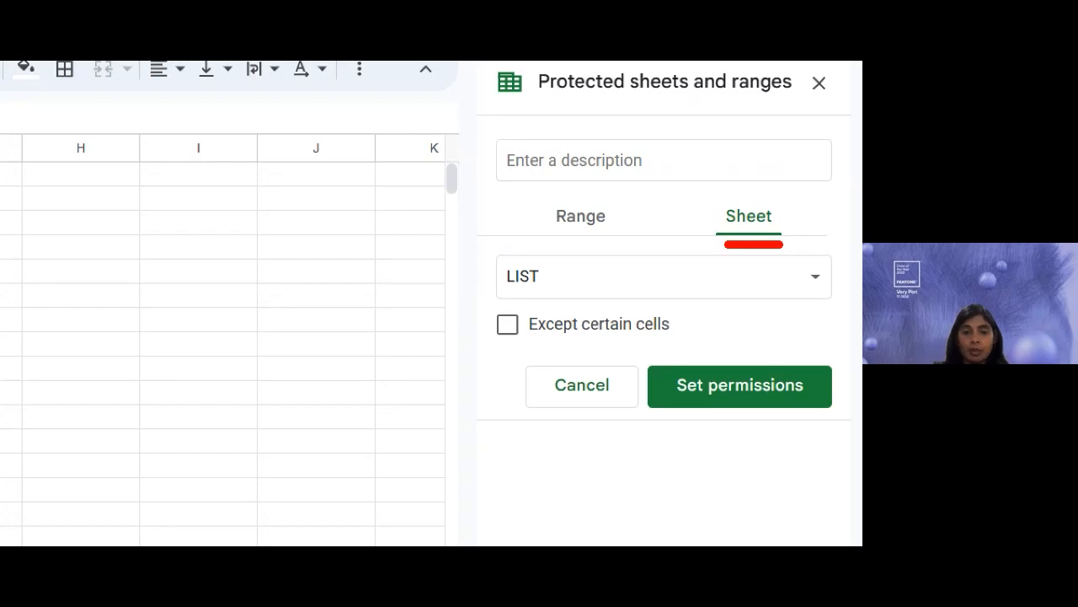
left_click_drag(503, 299, 541, 299)
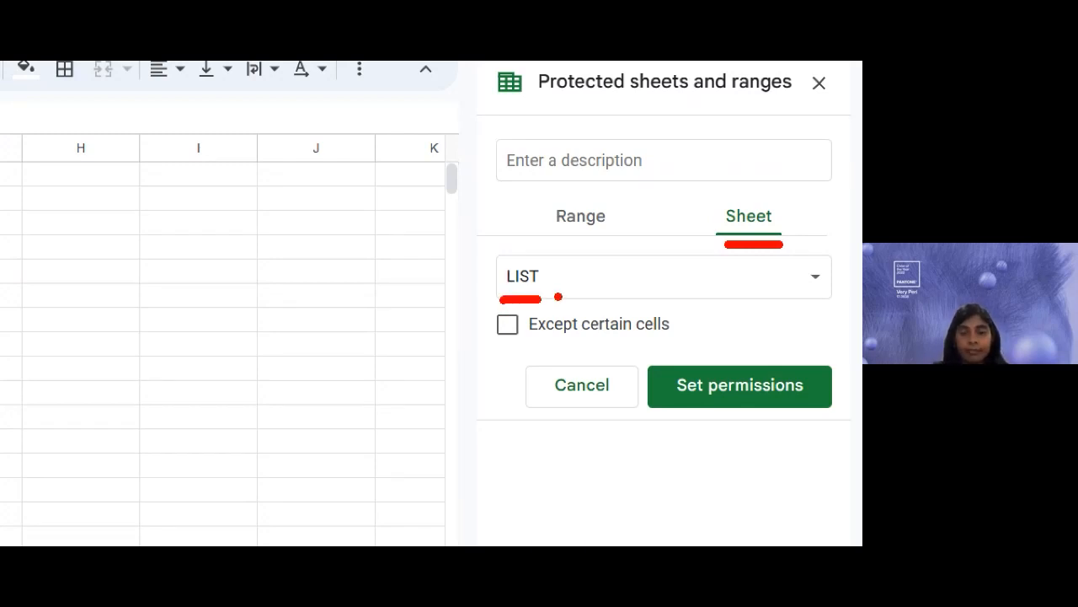
key("Escape")
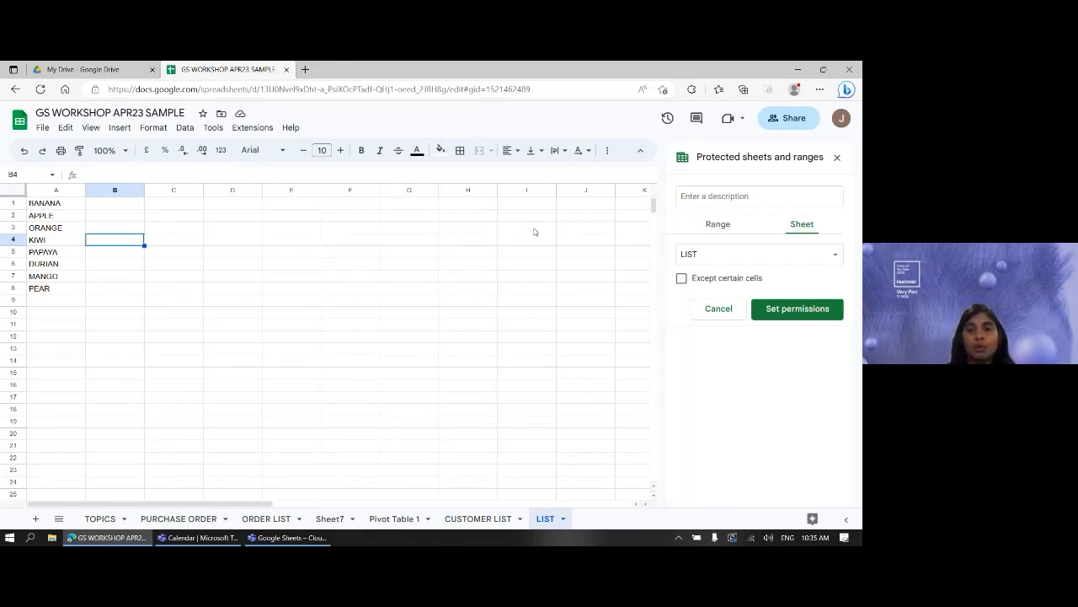
- Exempt cells B1:B8 from the LIST sheet protection
left_click(691, 280)
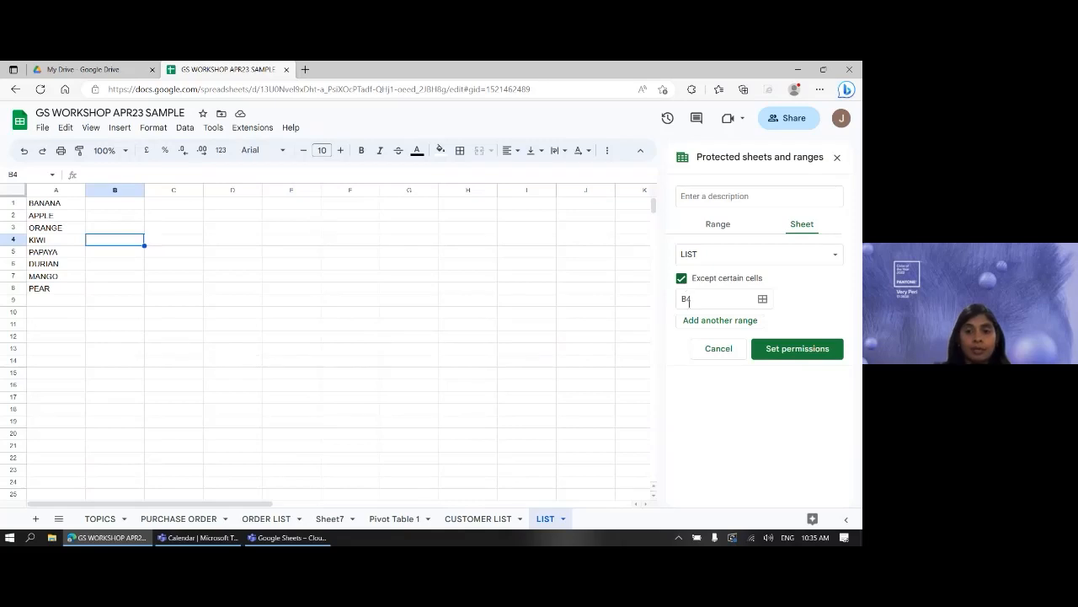
left_click(677, 300)
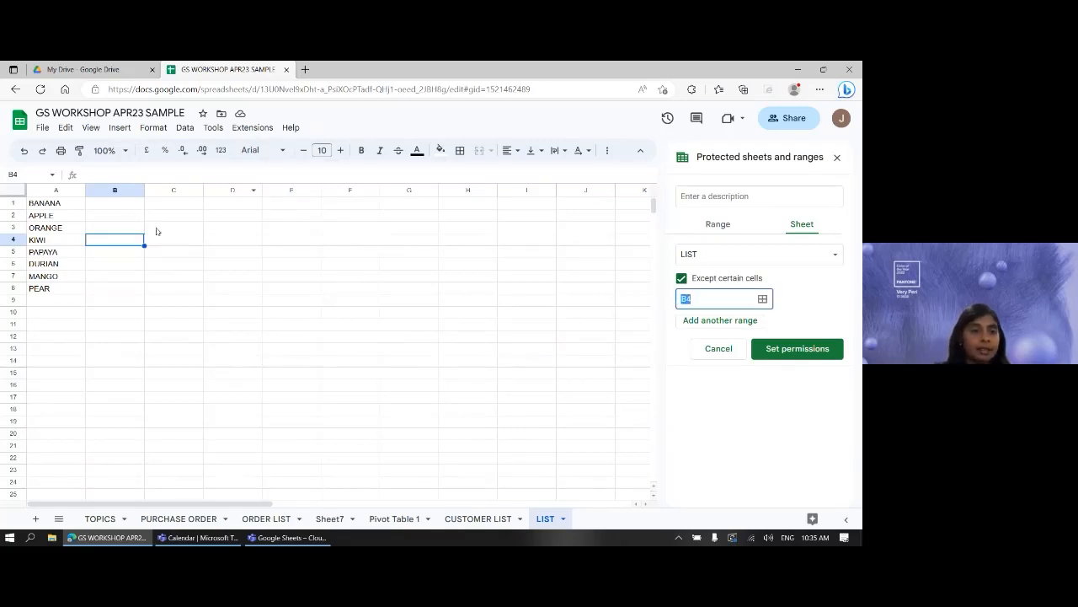
left_click_drag(124, 210, 131, 288)
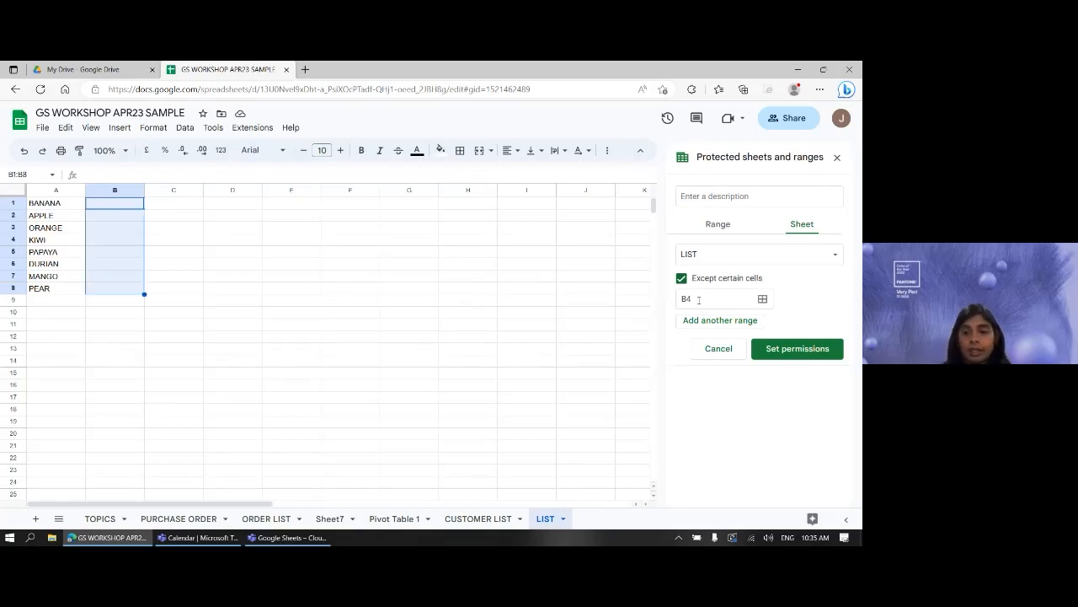
left_click(763, 301)
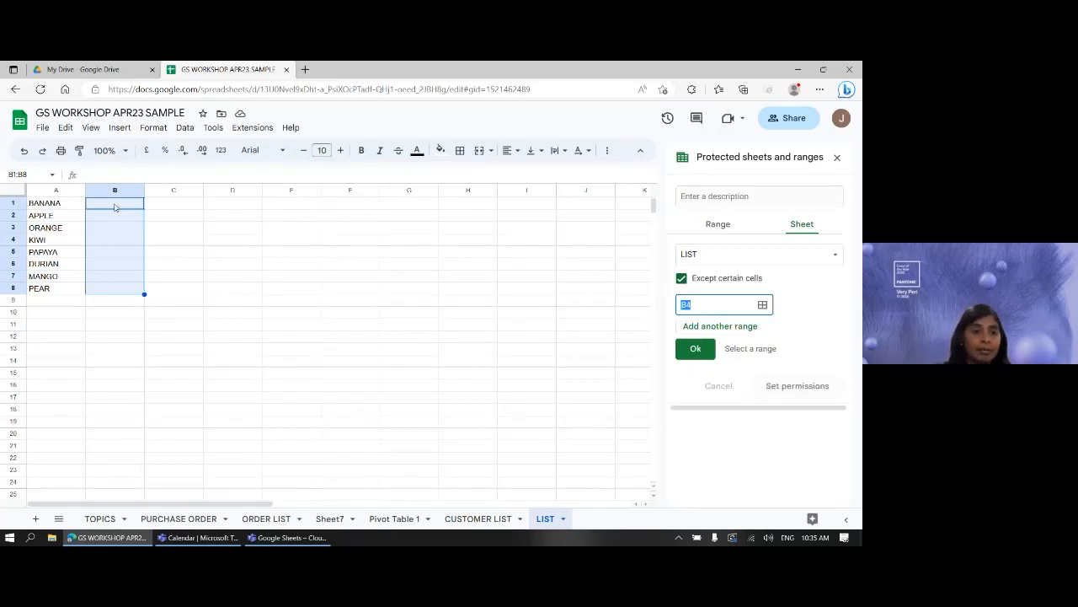
left_click_drag(115, 206, 115, 288)
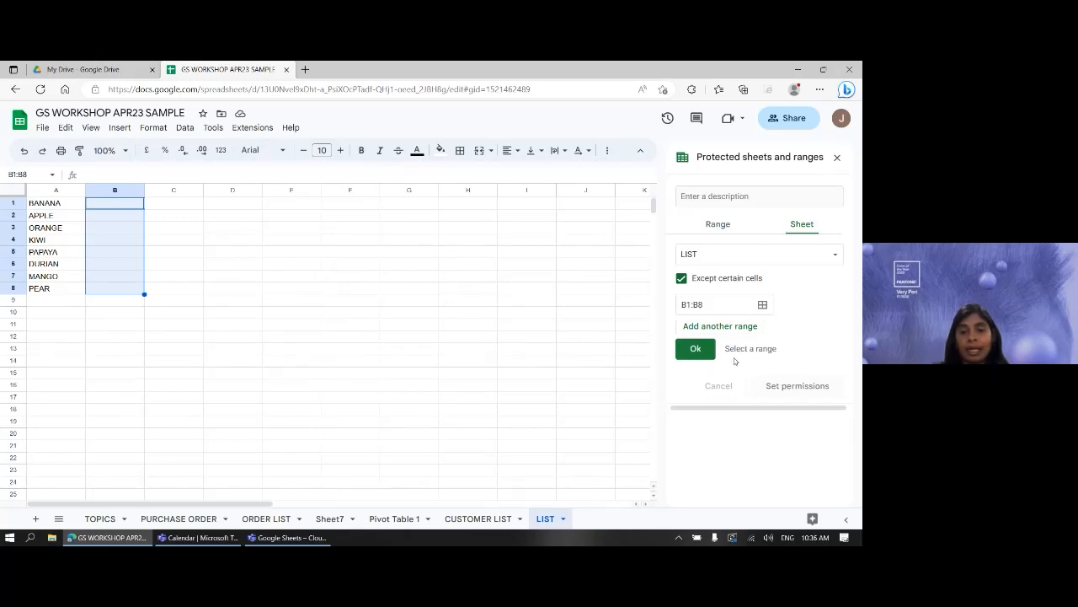
left_click(685, 349)
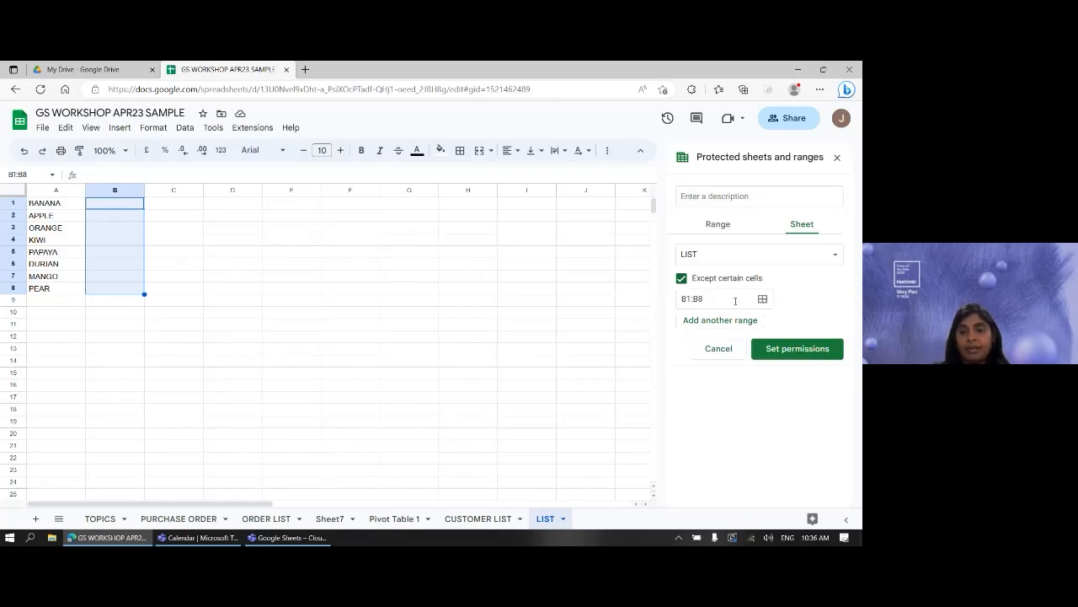
- Save the restricted-editing protection, listed as 'LIST except B1:B8'
left_click(821, 351)
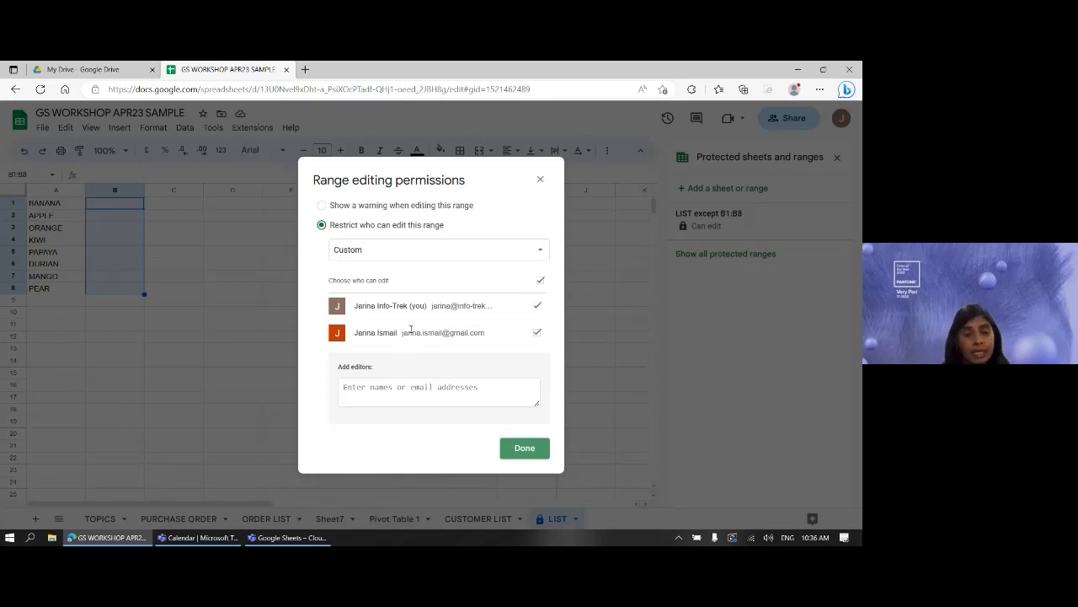
left_click(525, 453)
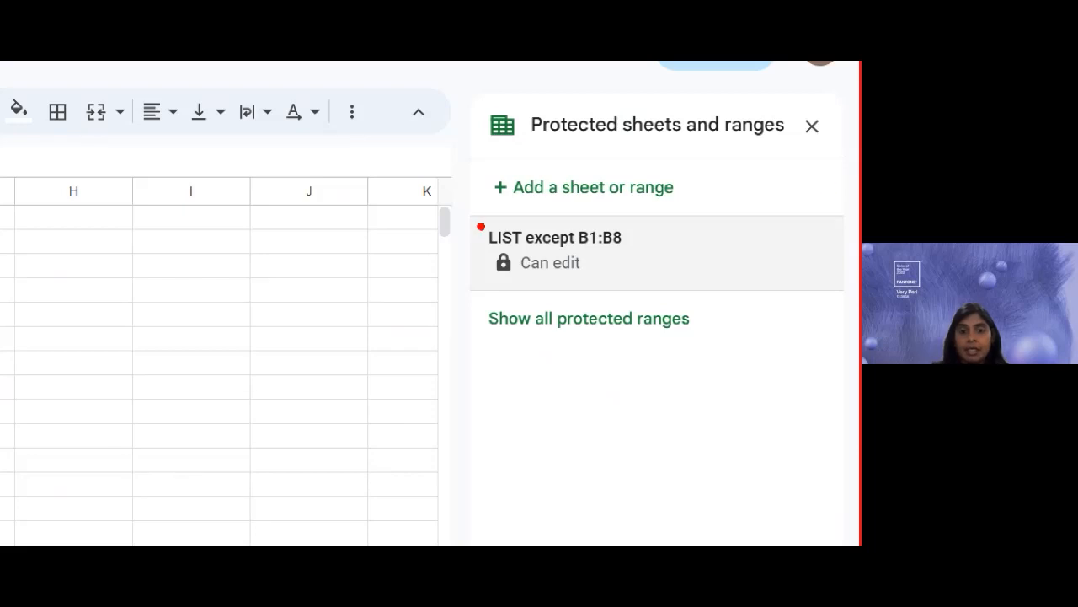
left_click_drag(484, 248, 622, 250)
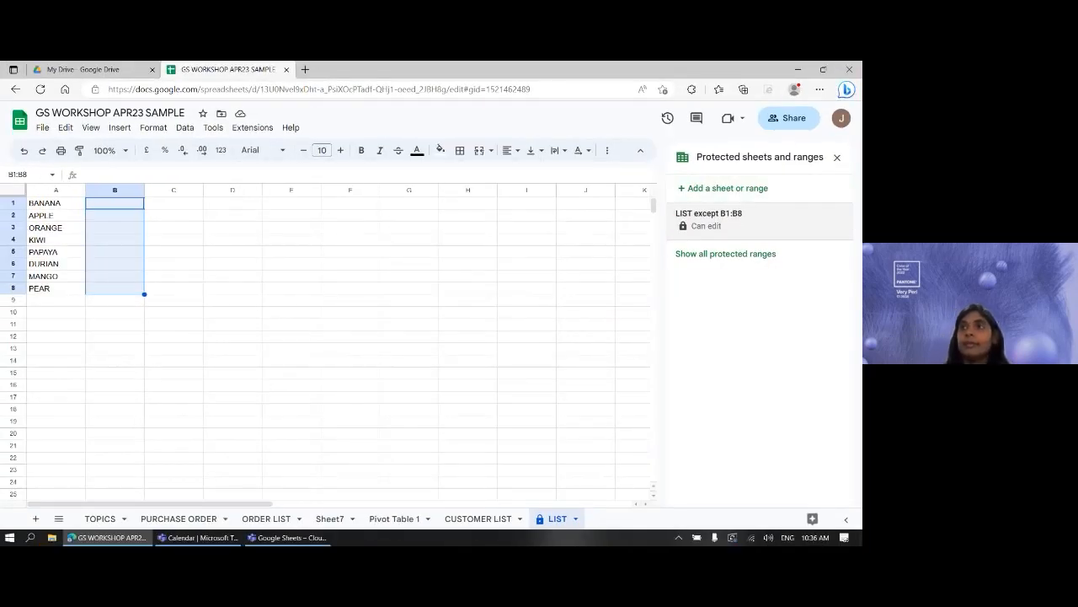
key("alt+Tab")
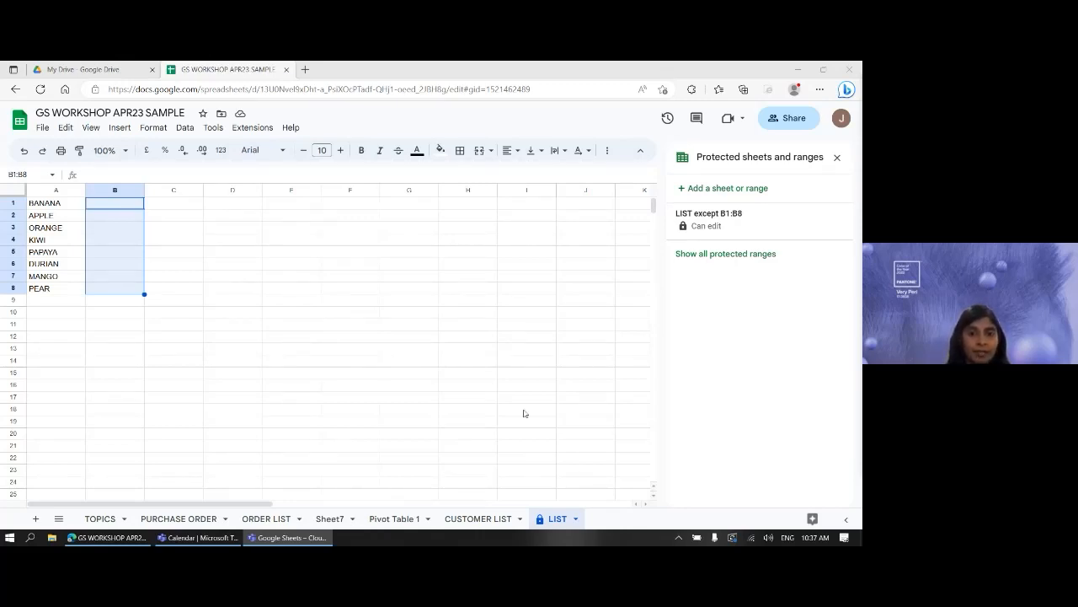
left_click(377, 339)
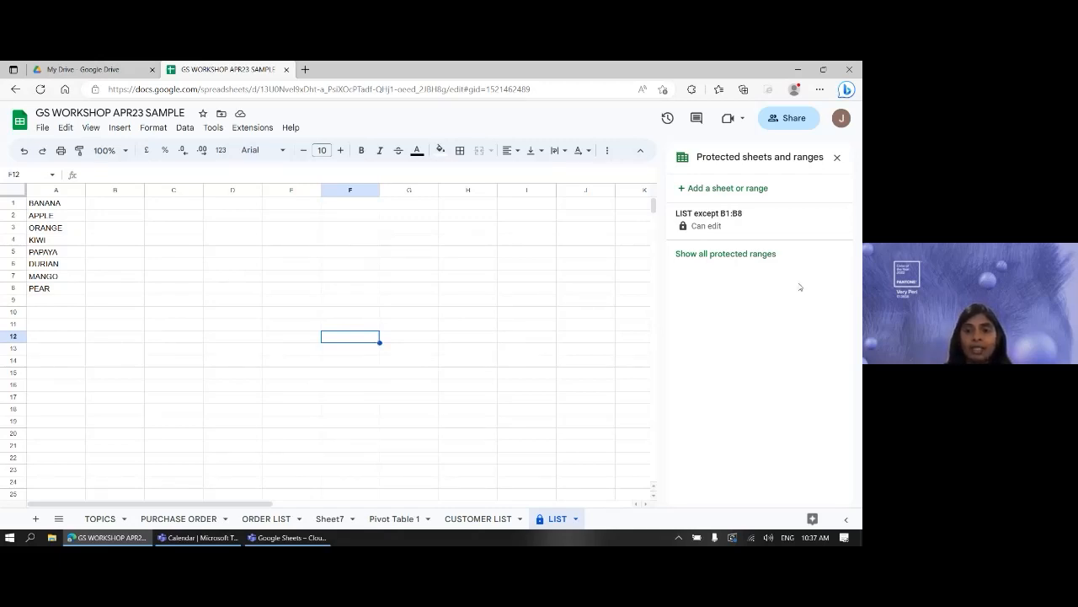
- From the all-sheets protection list, open 'PURCHASE ORDER'!H21:H28 to show its description and editors
left_click(767, 253)
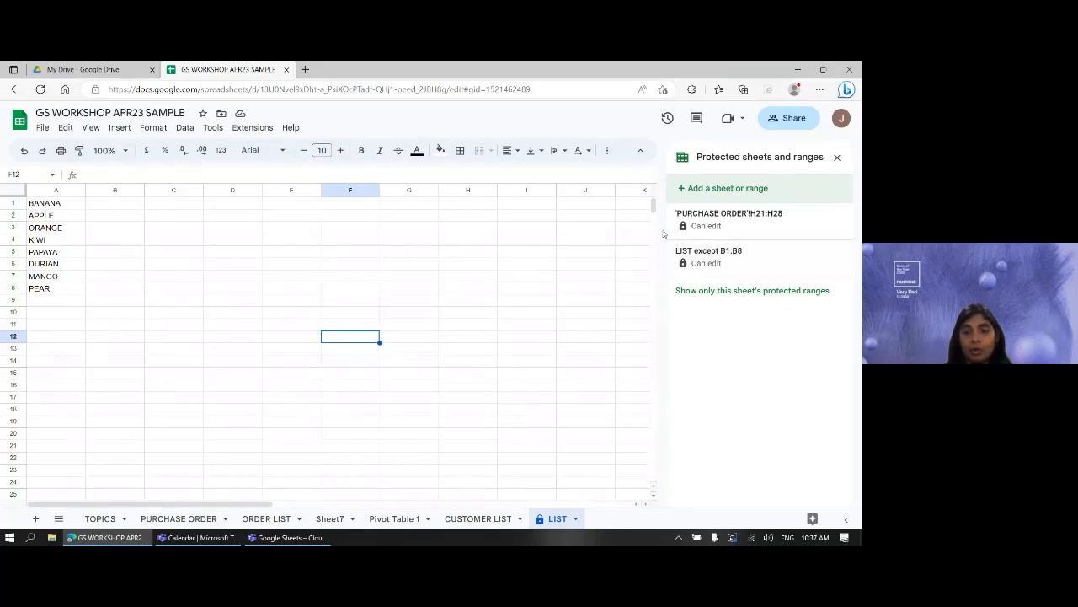
left_click(756, 226)
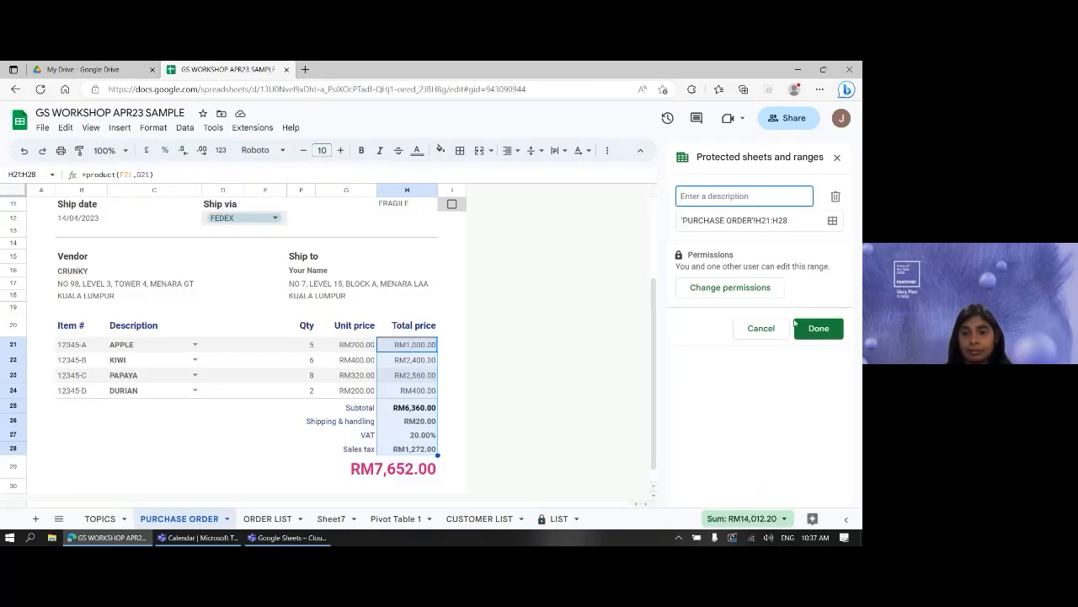
left_click(819, 328)
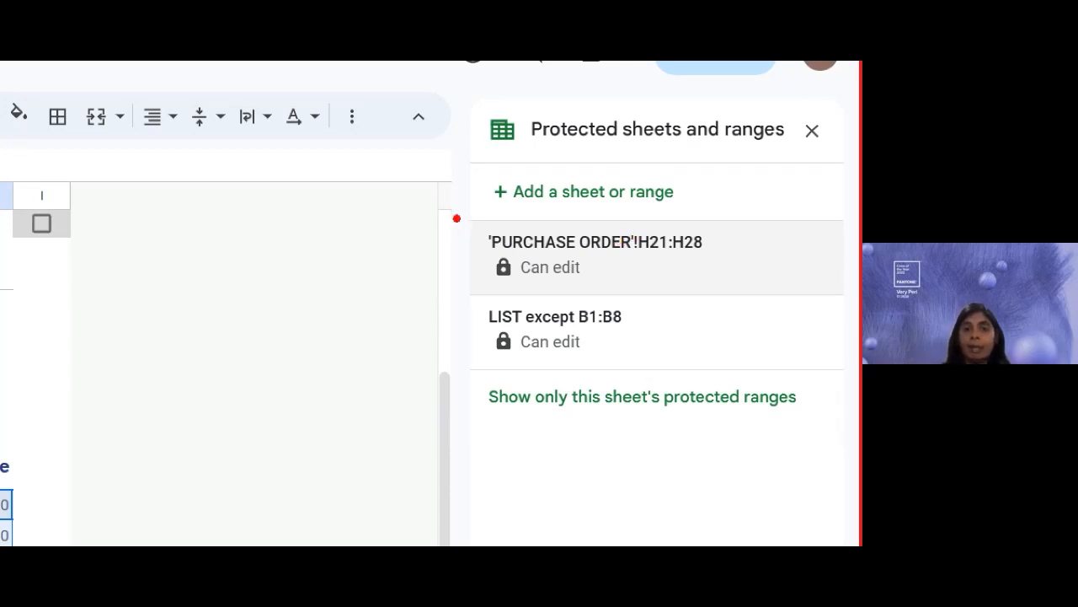
left_click_drag(457, 219, 455, 370)
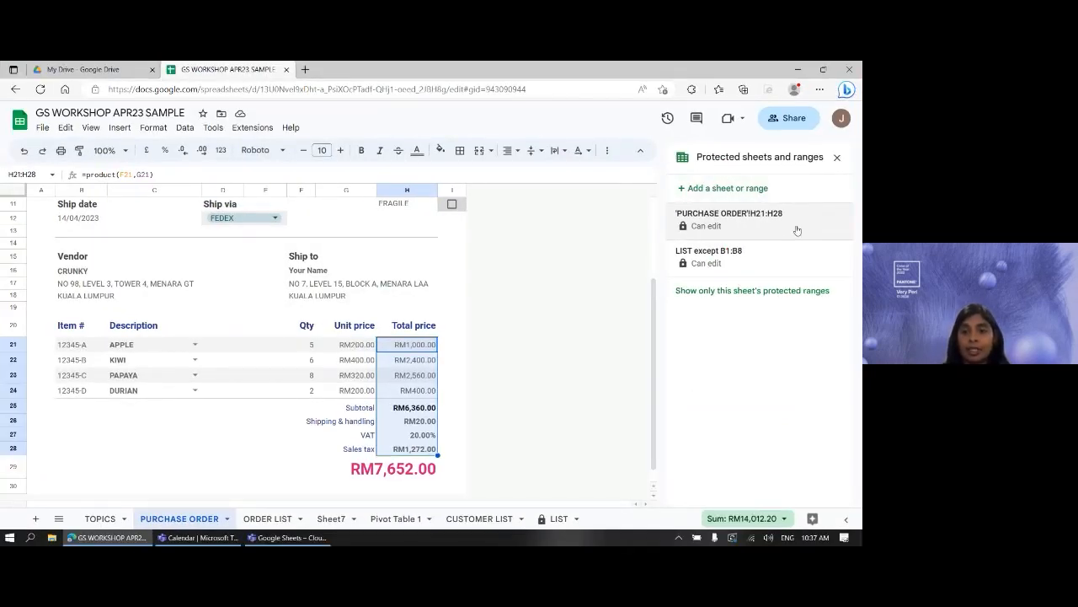
left_click(784, 224)
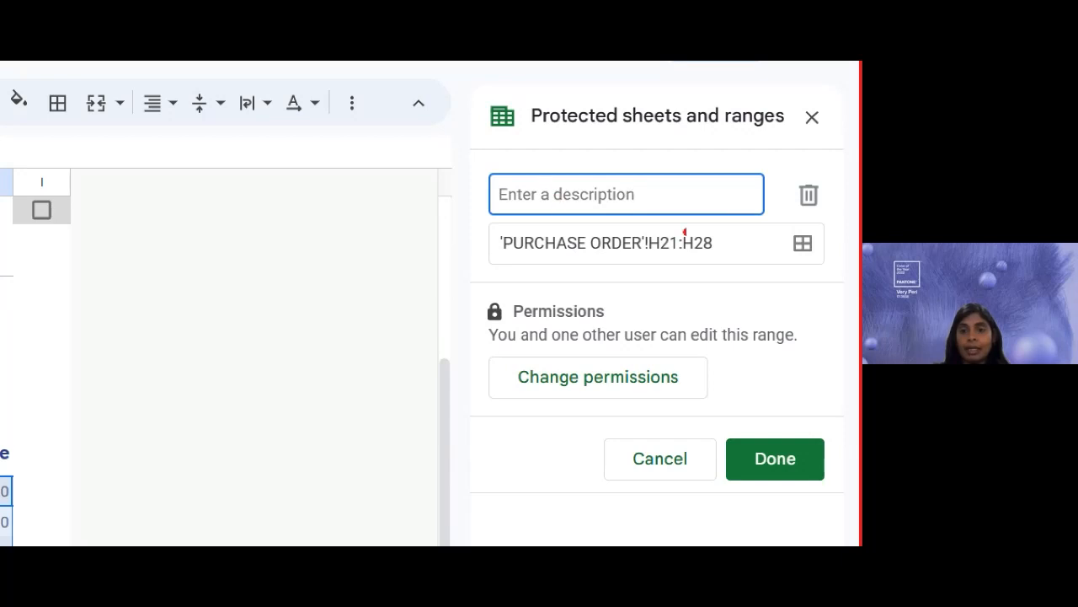
left_click_drag(785, 177, 837, 223)
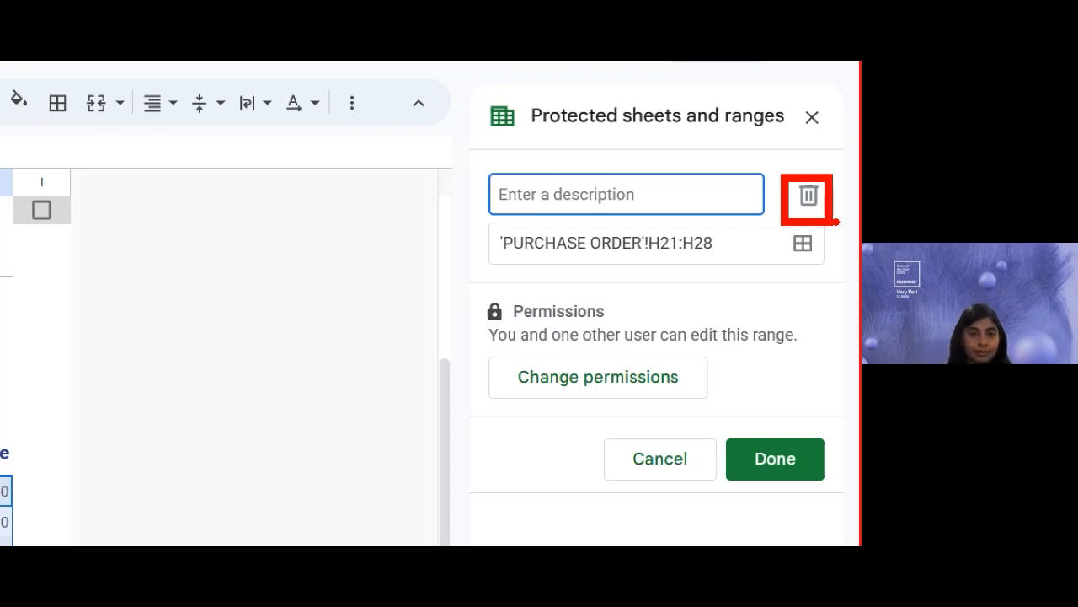
- Go back to the TOPICS sheet and tick the PROTECT SHEET & RANGE checkbox in D7
left_click(231, 419)
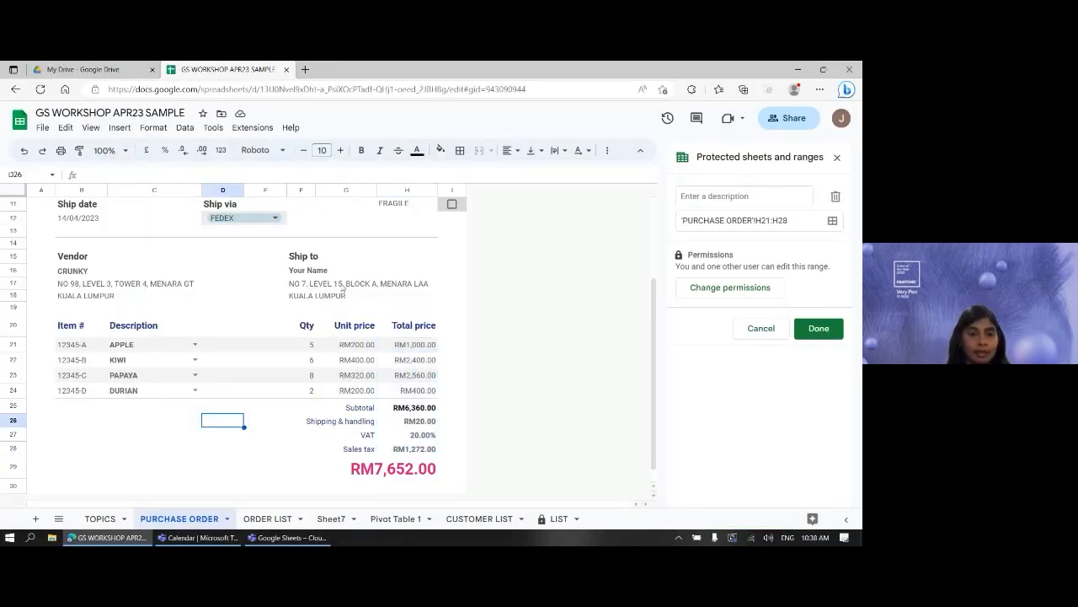
scroll(209, 412, "up", 5)
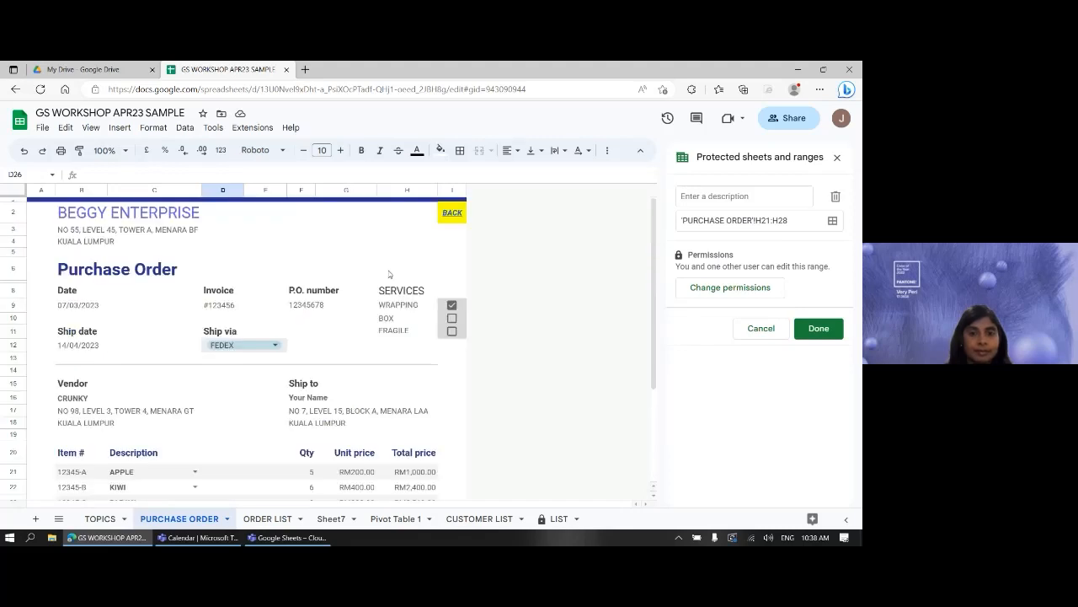
mouse_move(457, 216)
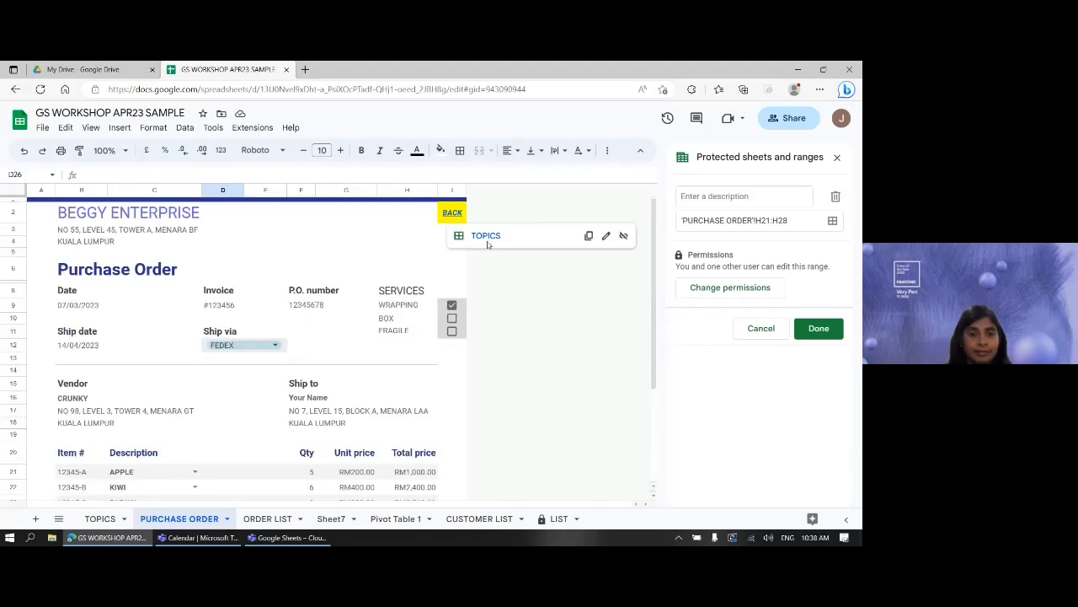
left_click(487, 236)
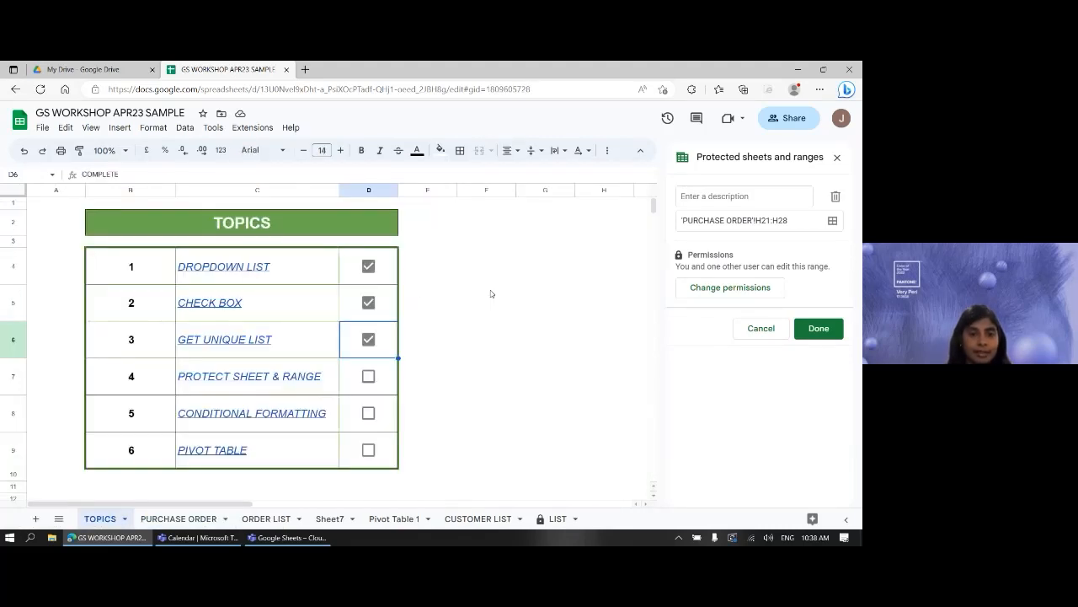
left_click(368, 376)
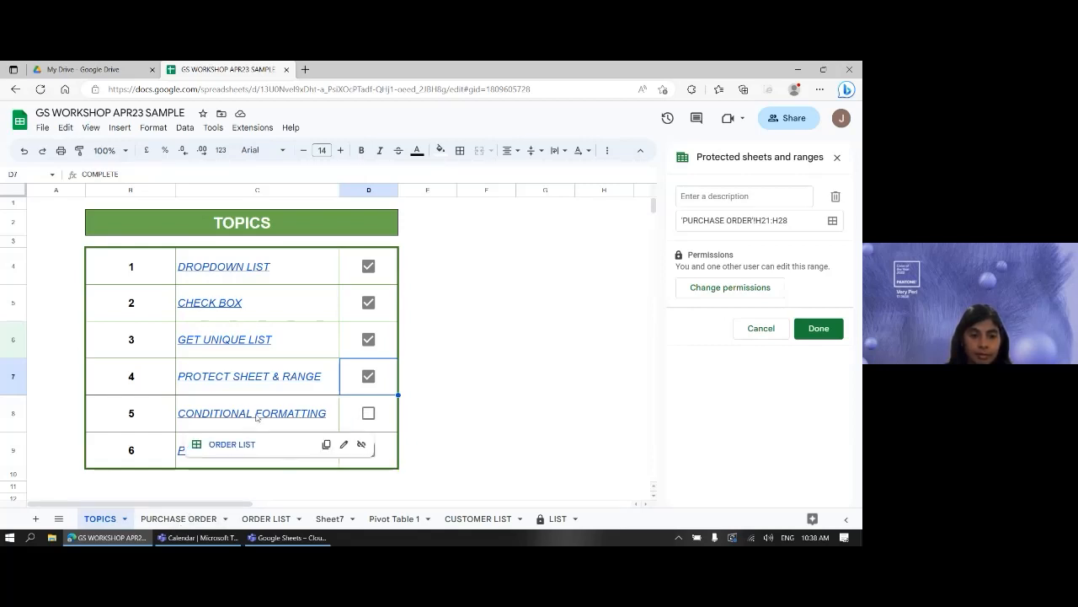
- Open the ORDER LIST sheet and go to K3, the first Sales Method entry
left_click(232, 444)
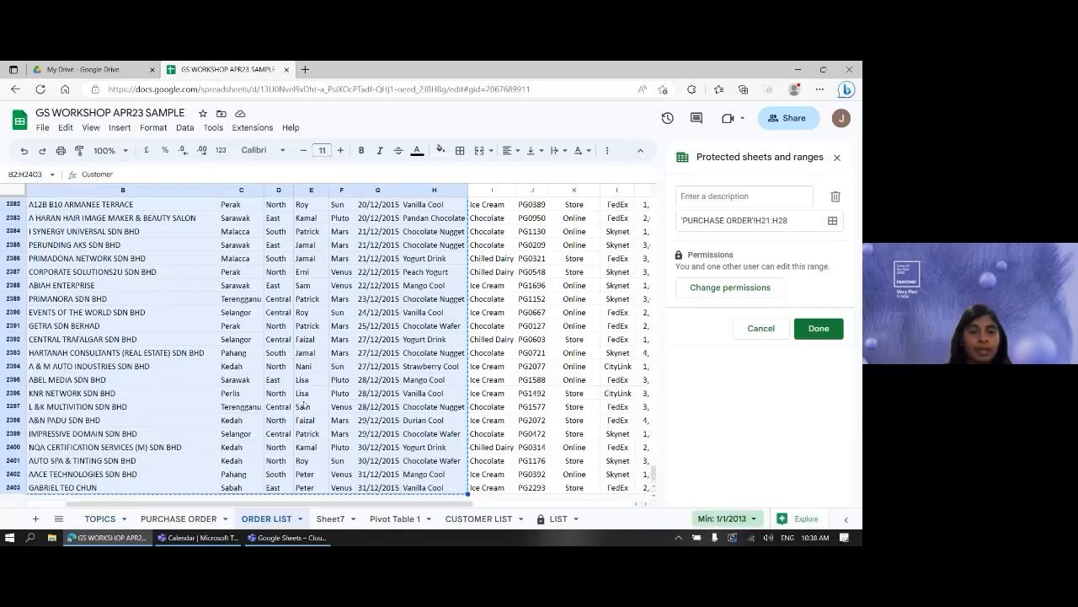
scroll(304, 405, "up", 7)
scroll(305, 394, "up", 15)
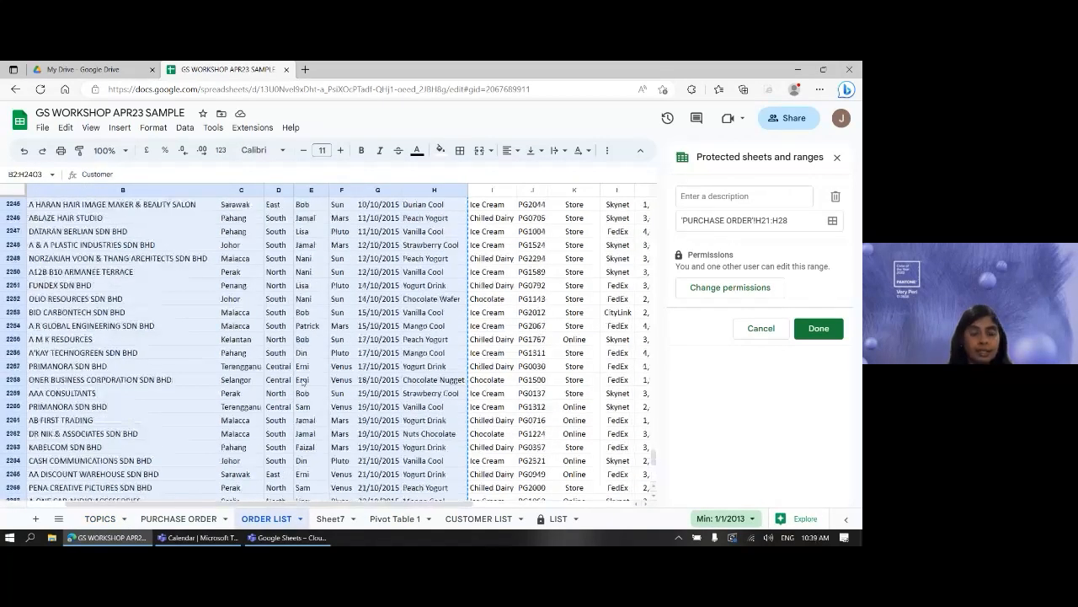
left_click(241, 261)
key("ctrl+Up")
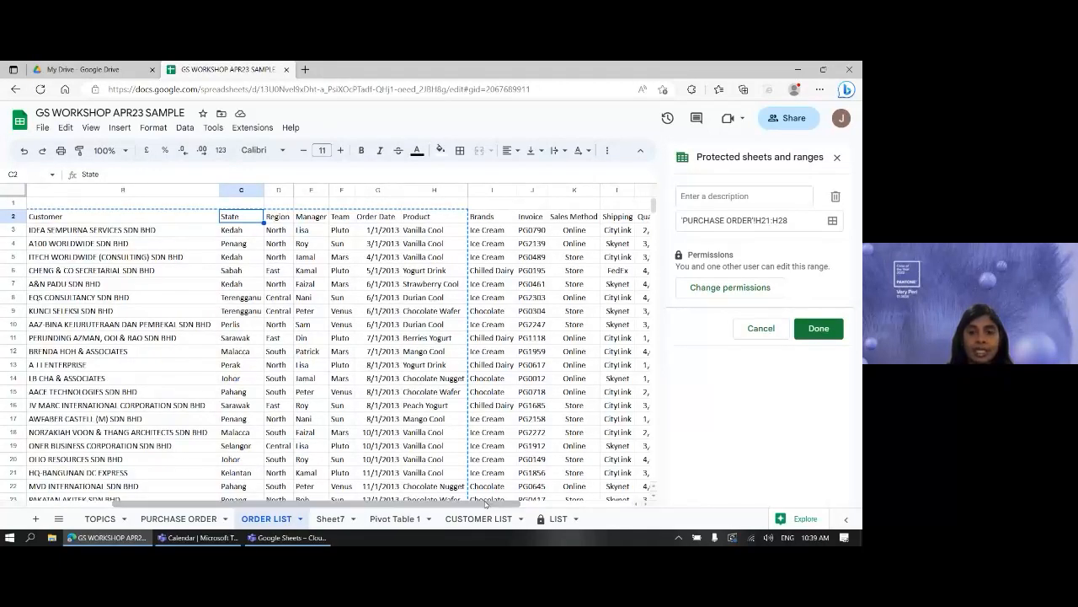
left_click(581, 229)
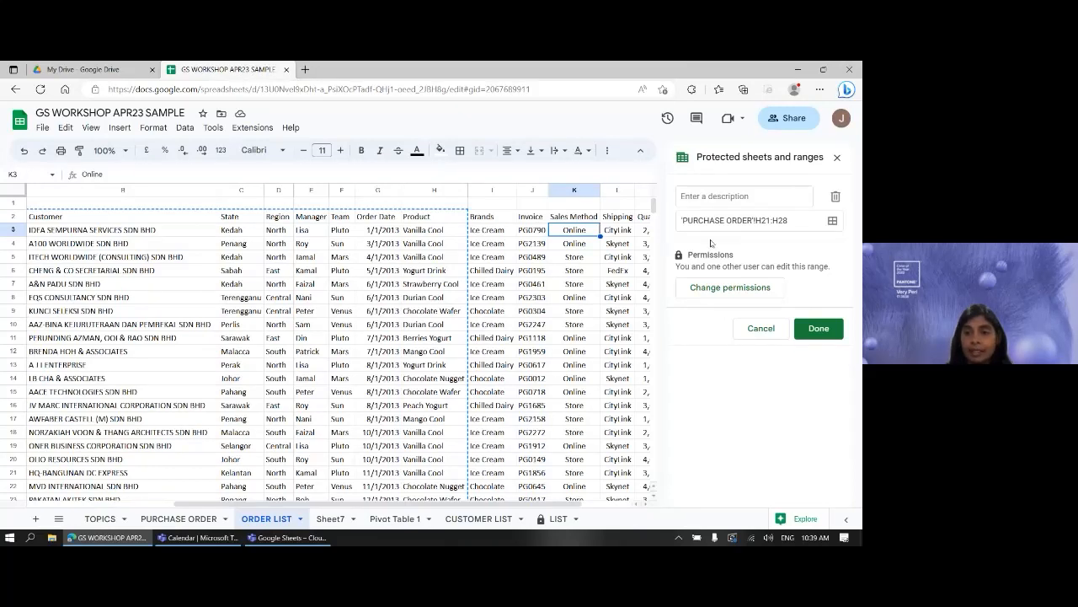
- Close the protected ranges panel and extend the selection down to K2403
left_click(837, 157)
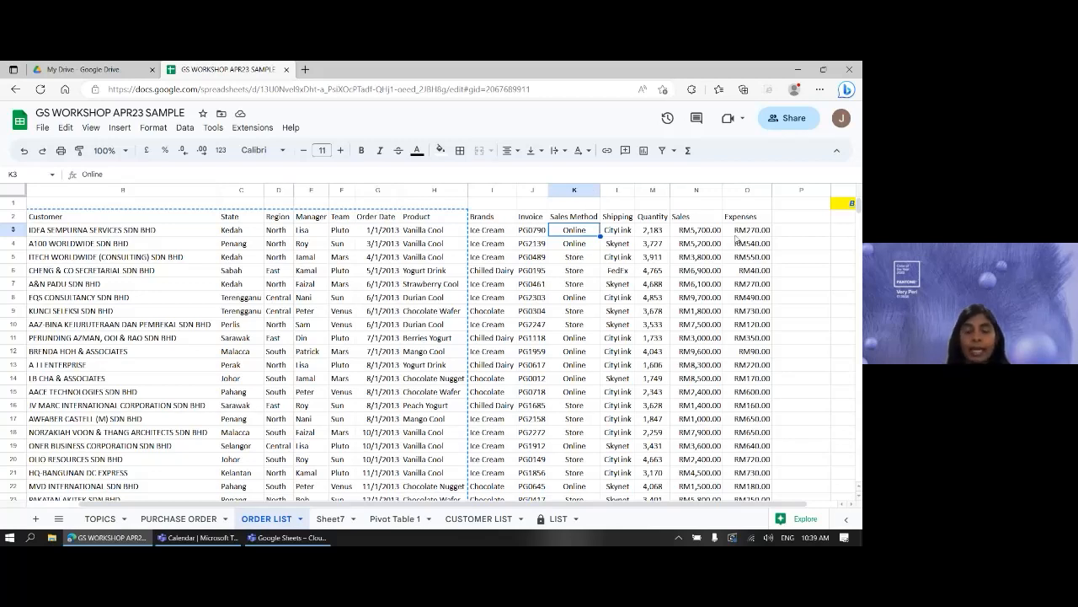
key("ctrl+shift+Down")
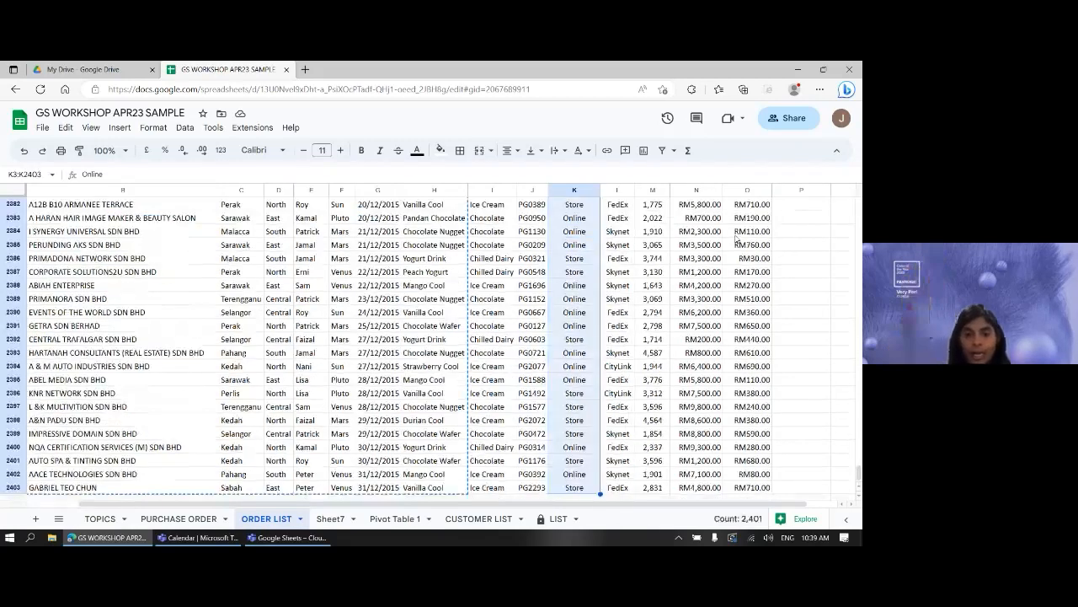
scroll(594, 453, "down", 1)
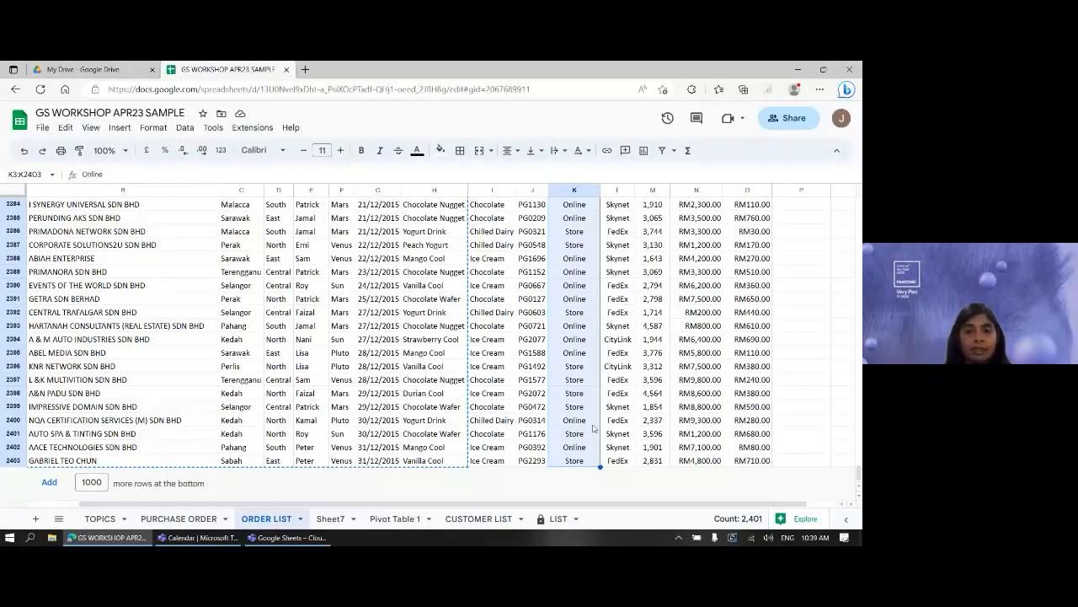
- Open Conditional formatting for K3:K2403, drafting a default green 'Is not empty' rule
left_click(184, 128)
mouse_move(152, 129)
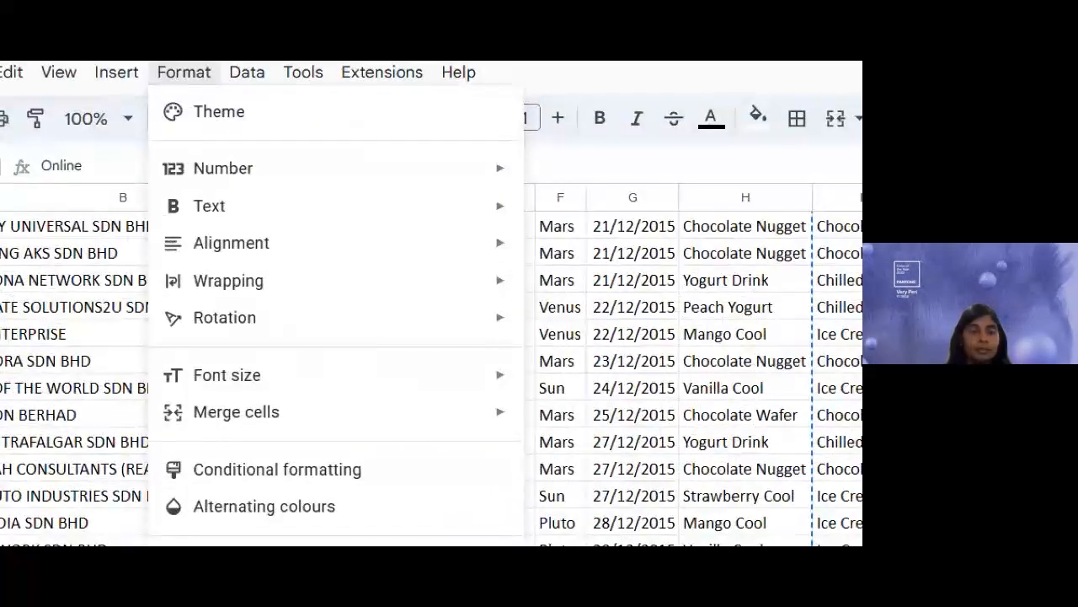
left_click_drag(159, 81, 212, 88)
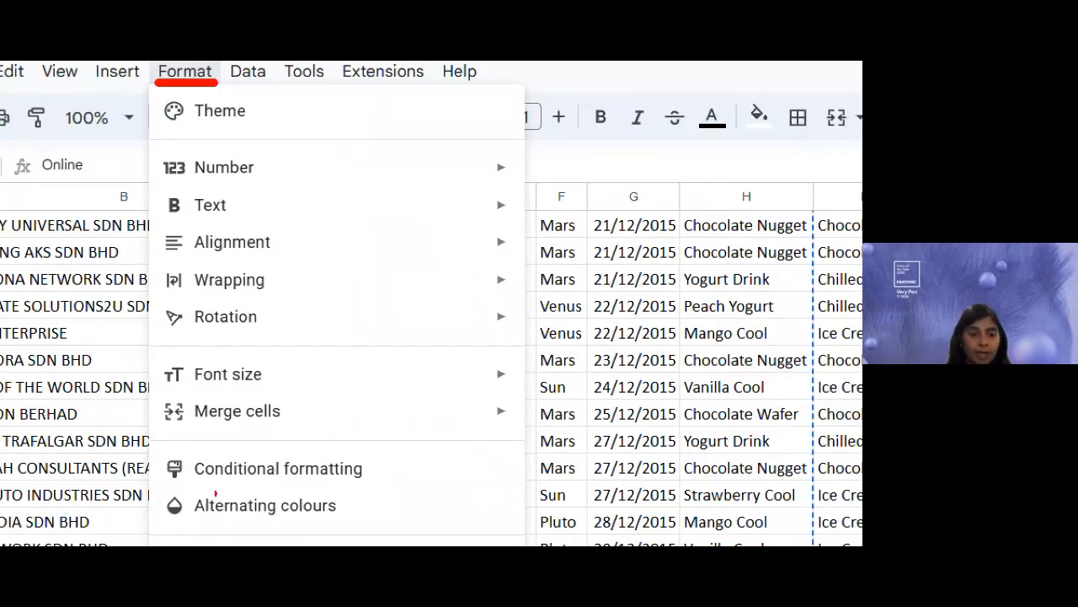
left_click_drag(174, 488, 370, 487)
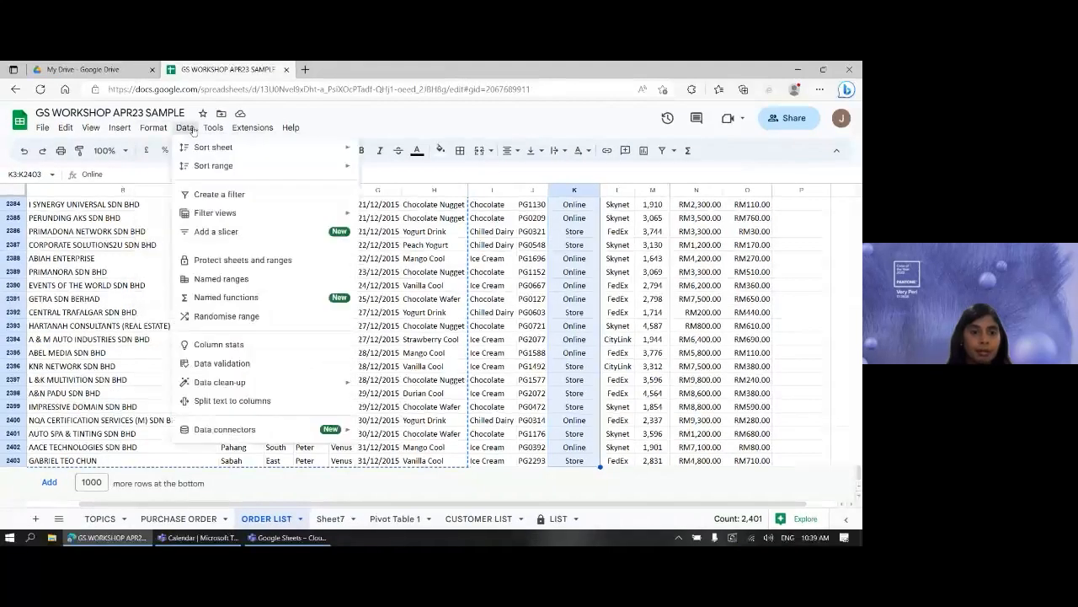
mouse_move(156, 130)
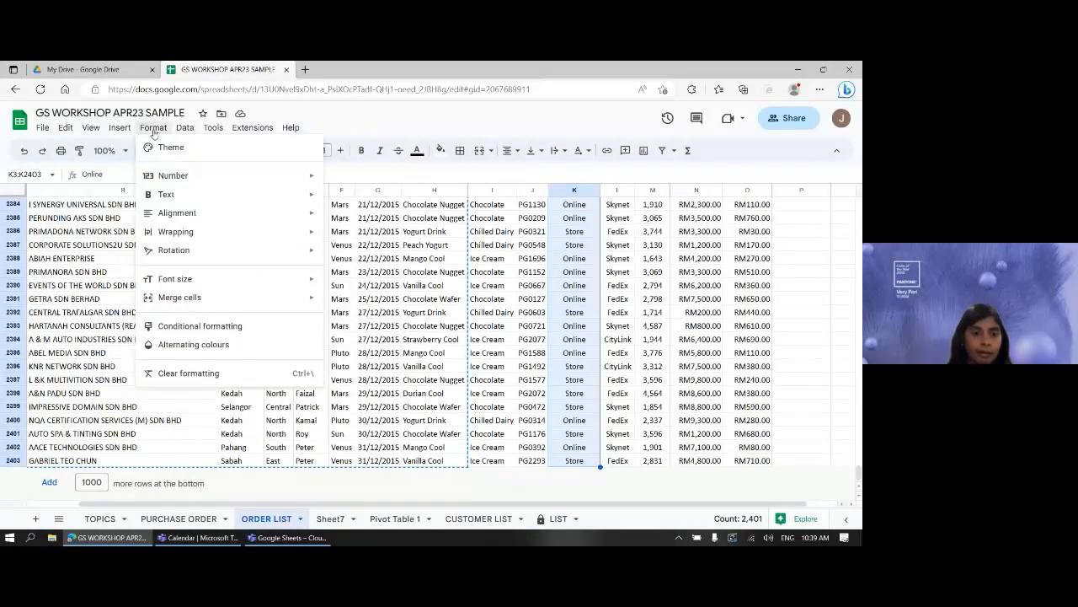
left_click(194, 332)
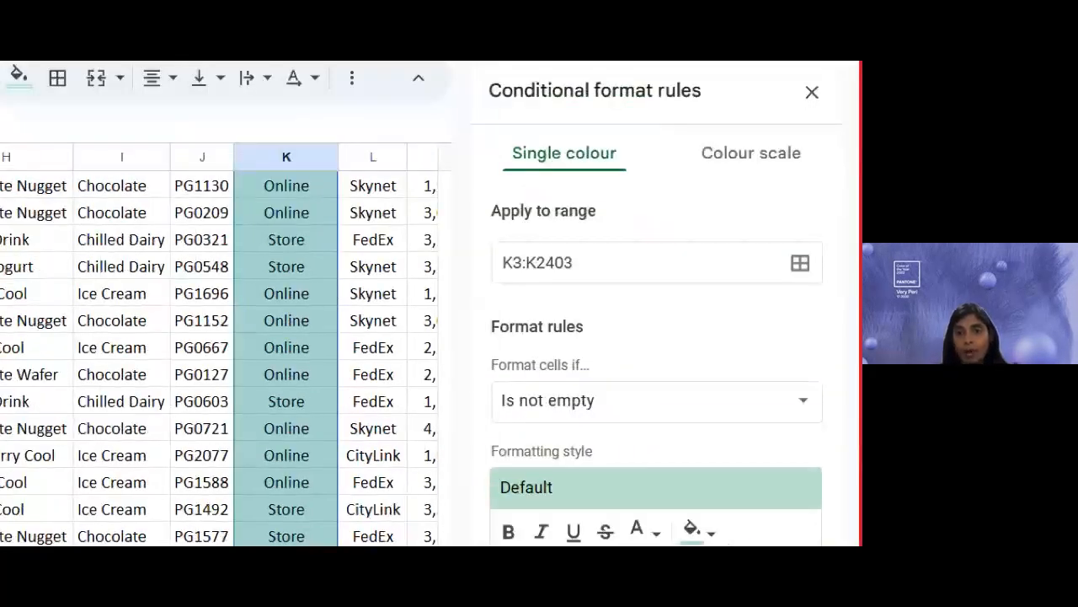
- Change the rule's 'Format cells if' condition from 'Is not empty' to 'Text is exactly'
left_click_drag(501, 289, 590, 290)
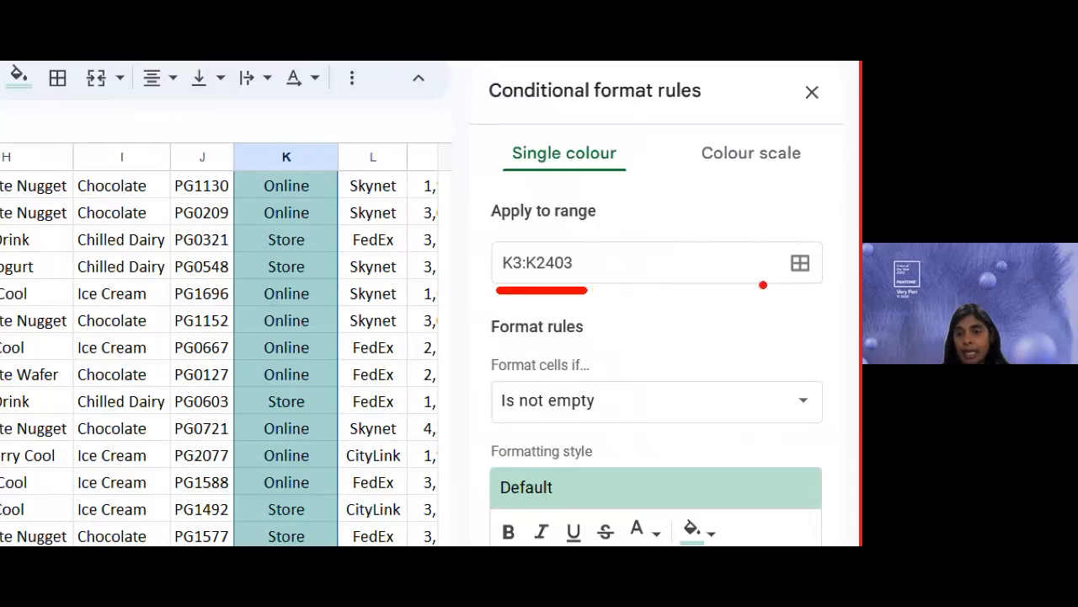
left_click_drag(769, 237, 849, 293)
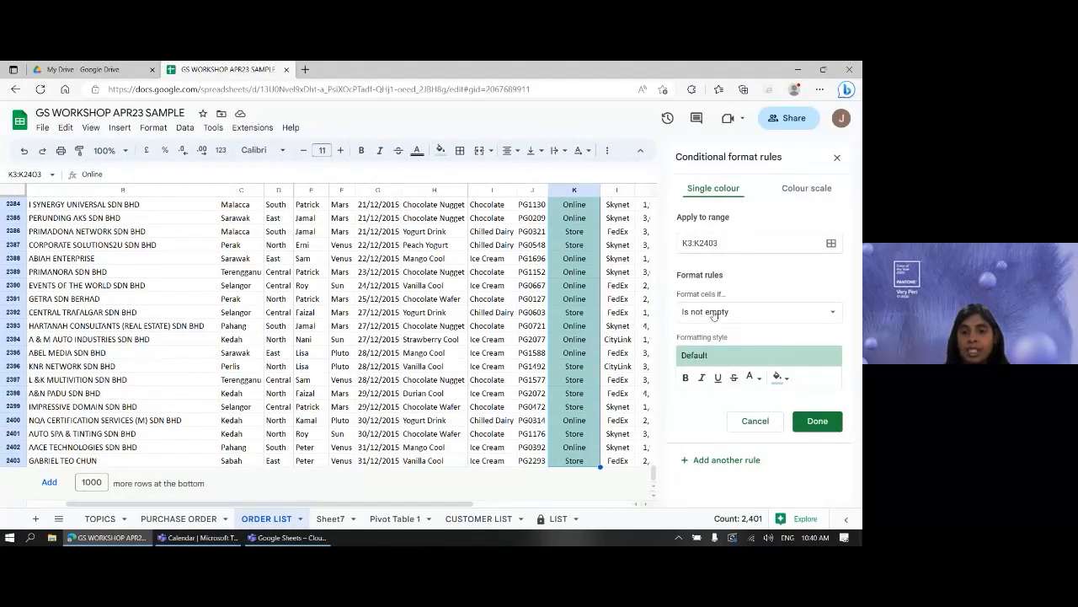
left_click(710, 317)
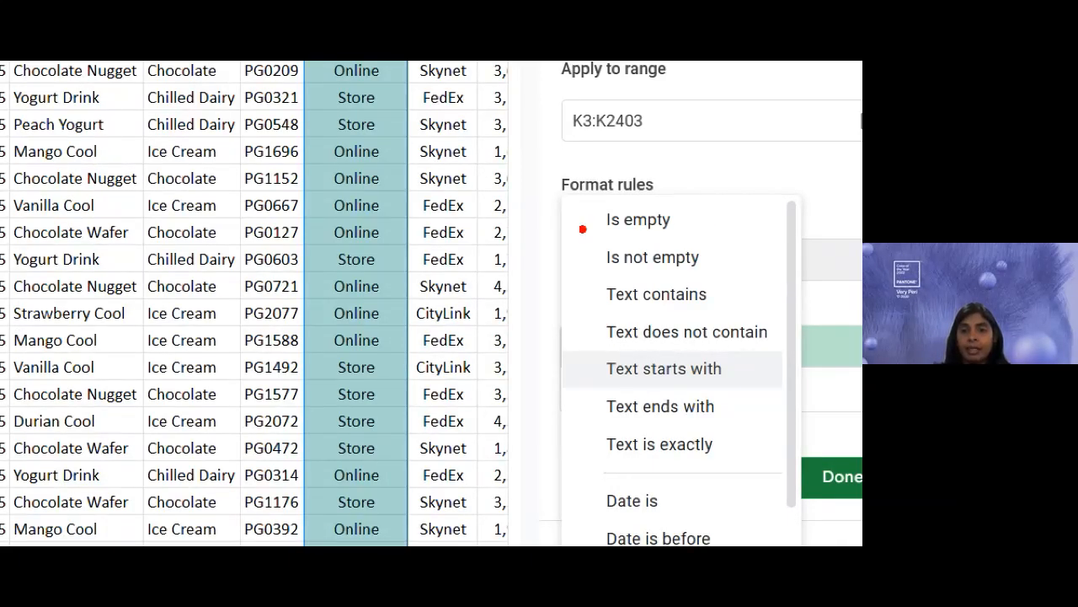
left_click_drag(585, 215, 594, 455)
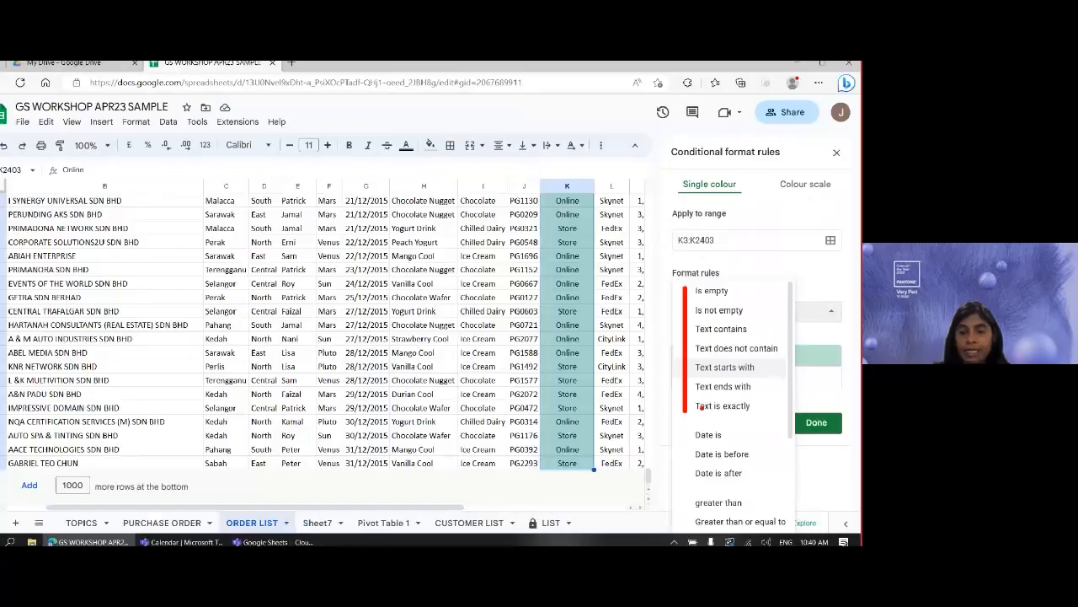
left_click(653, 257)
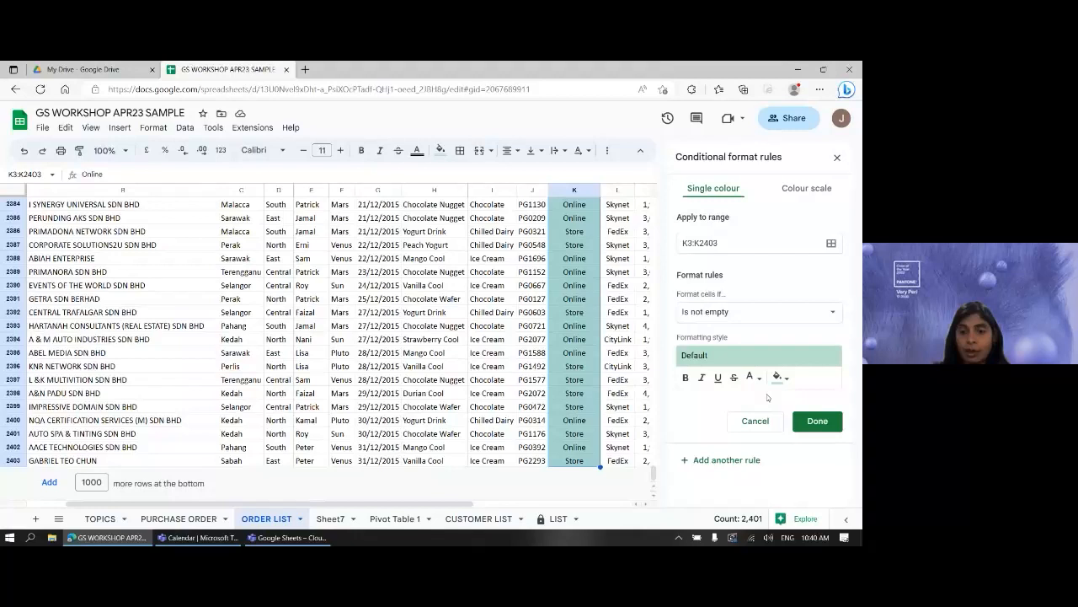
left_click(729, 313)
scroll(758, 371, "down", 2)
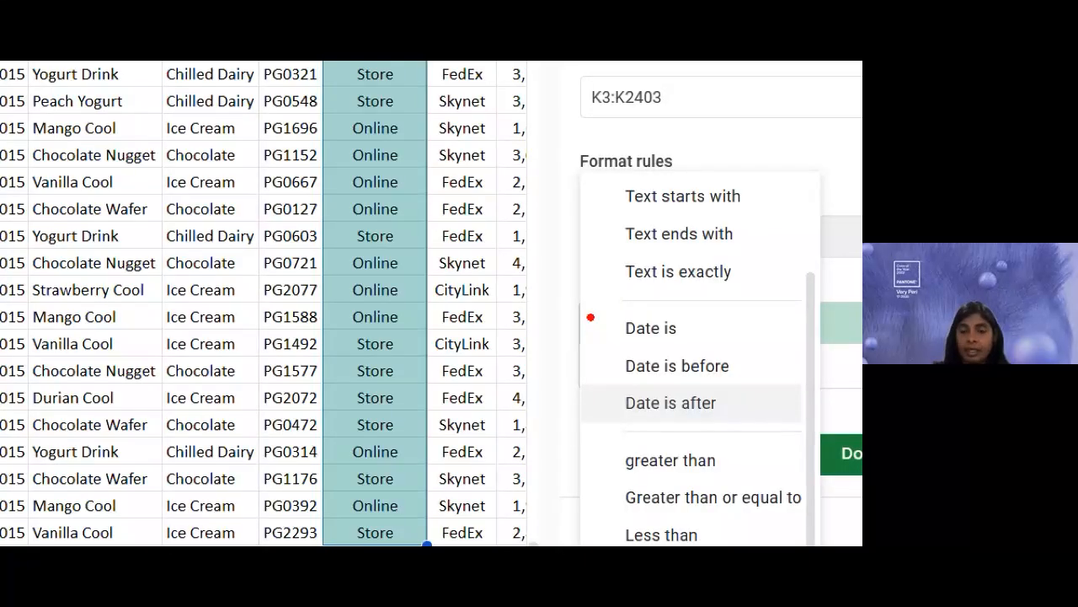
left_click_drag(590, 317, 596, 417)
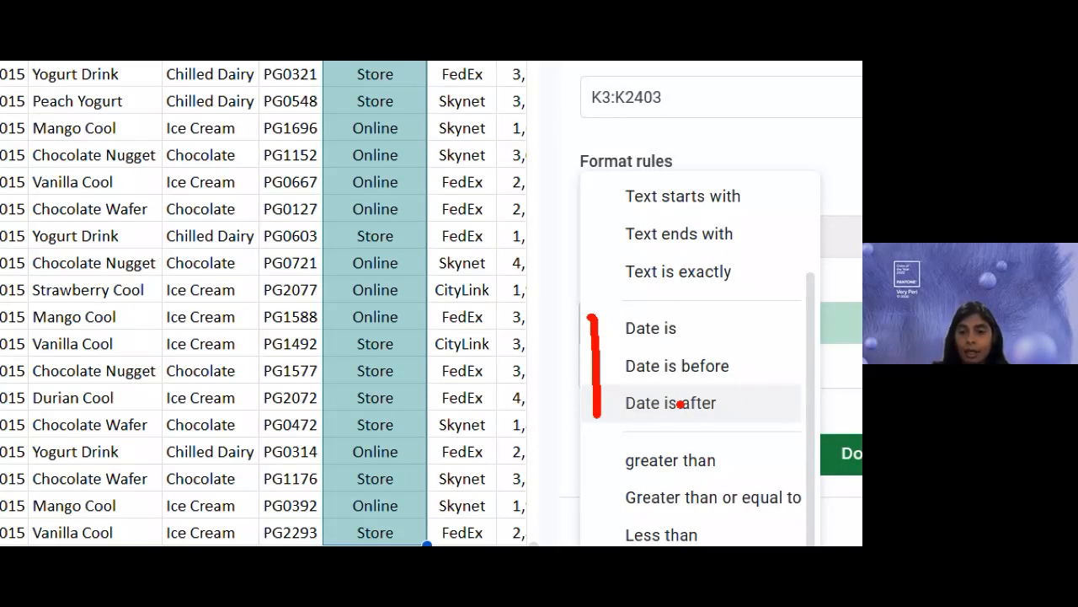
key("Escape")
left_click(719, 315)
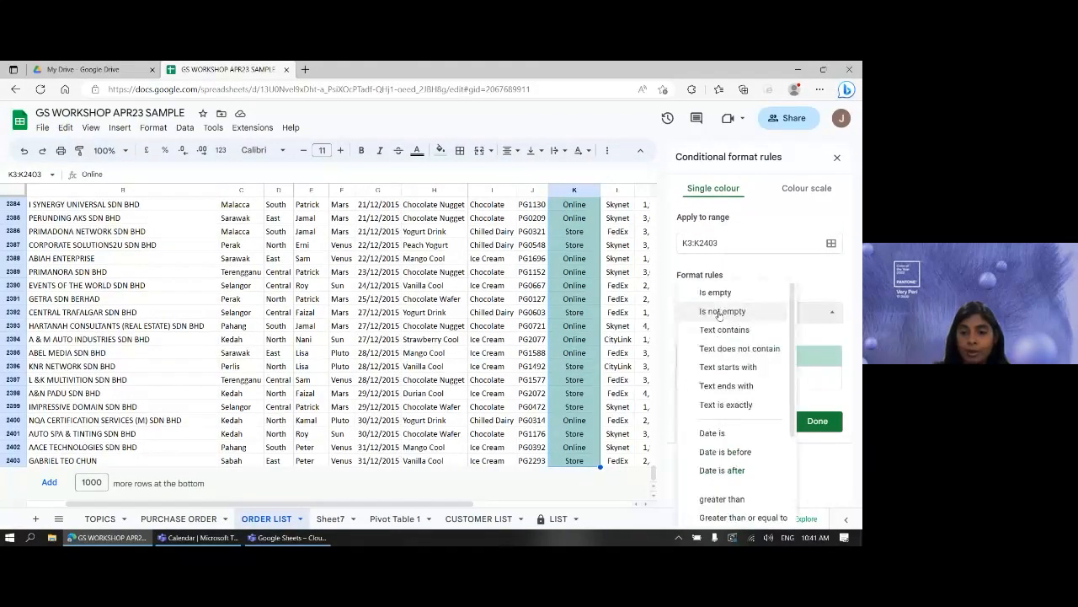
scroll(741, 400, "down", 3)
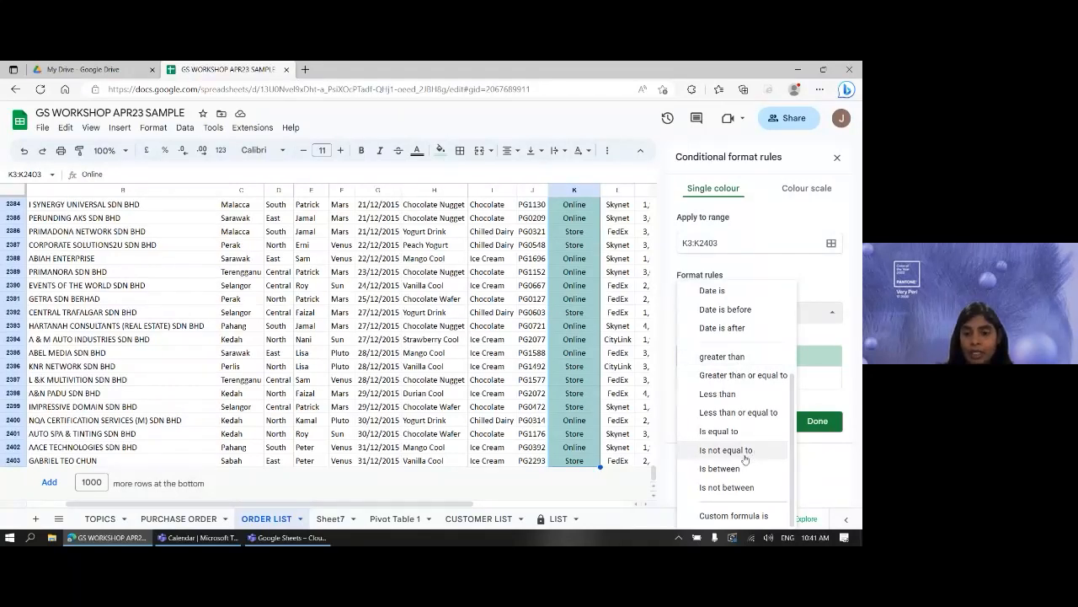
scroll(745, 459, "up", 3)
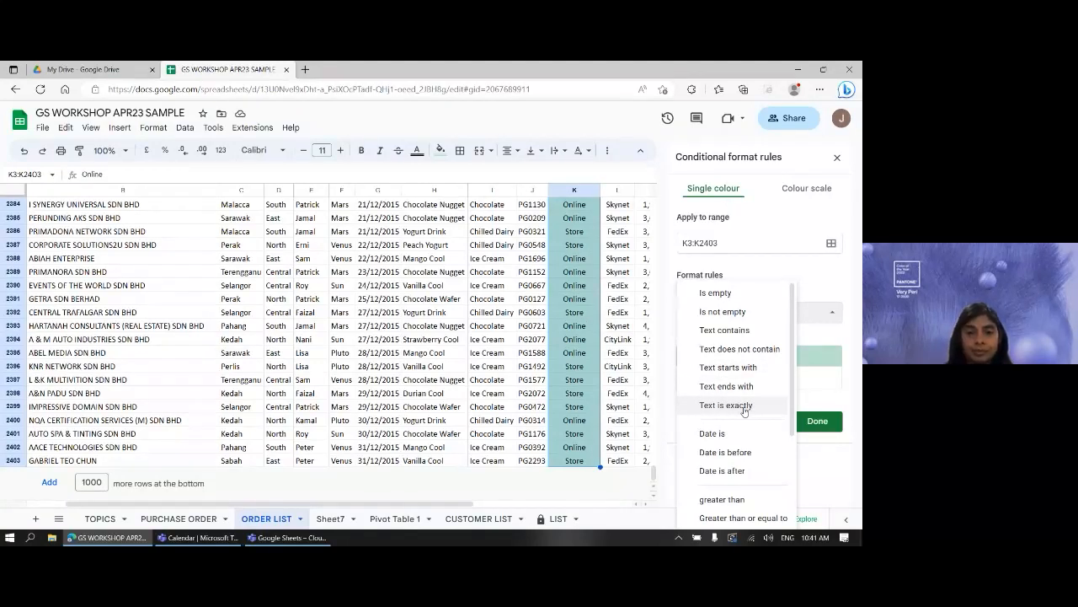
left_click(726, 406)
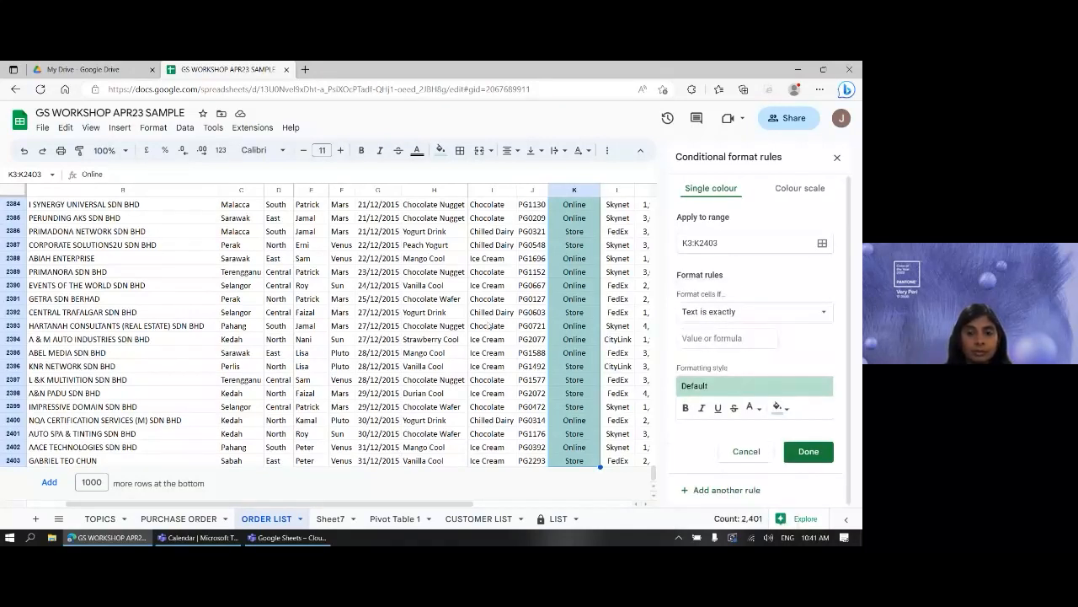
- Match the text 'ONLINE' with a light blue 3 fill and italic style, and save the rule
left_click(733, 337)
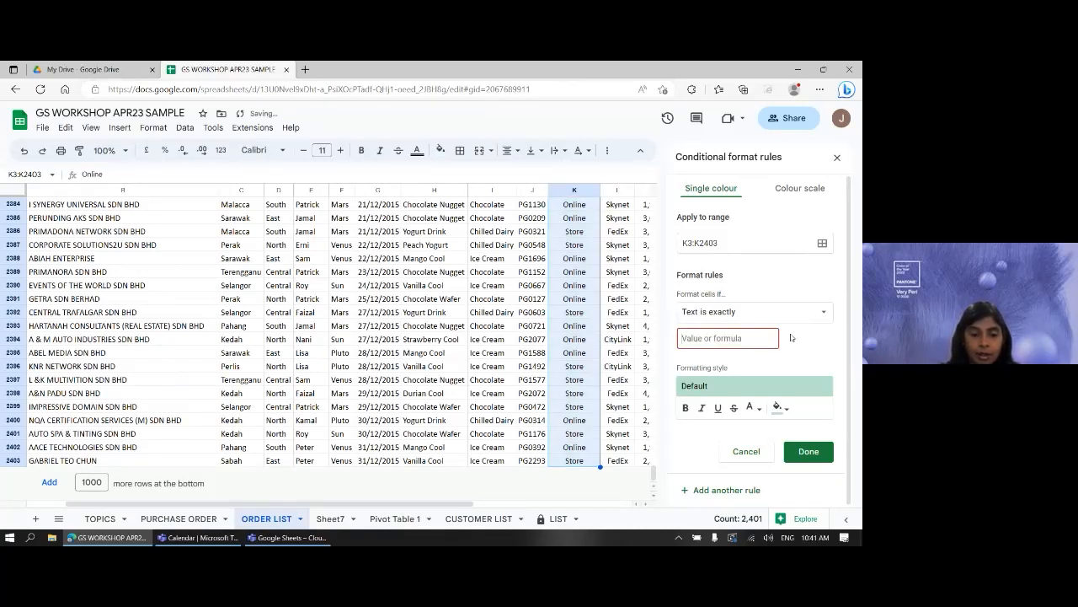
type("ONLINE")
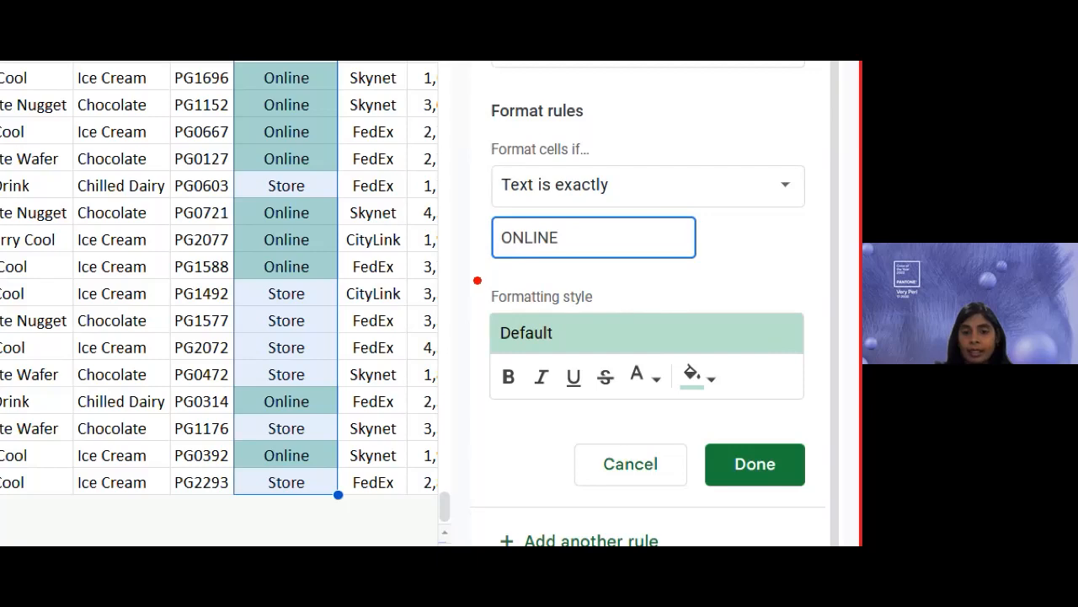
left_click_drag(476, 278, 756, 413)
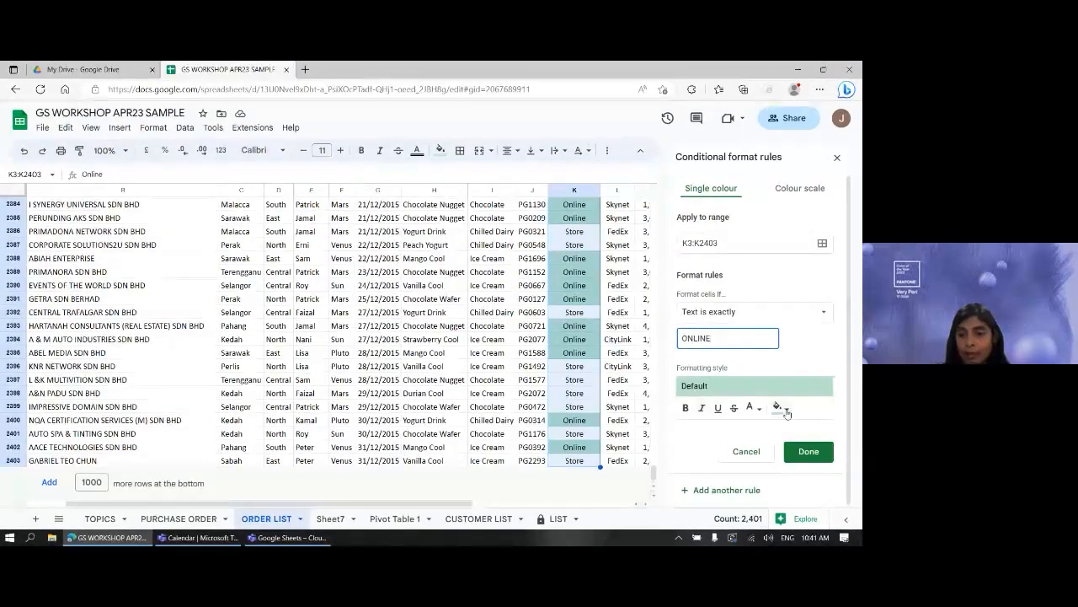
left_click(777, 408)
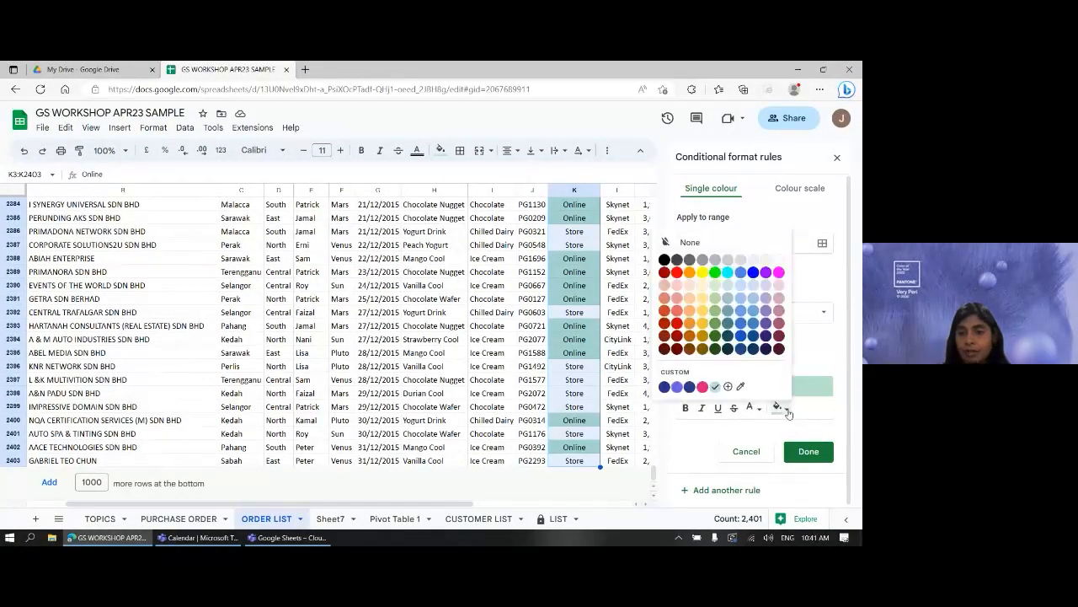
left_click(755, 286)
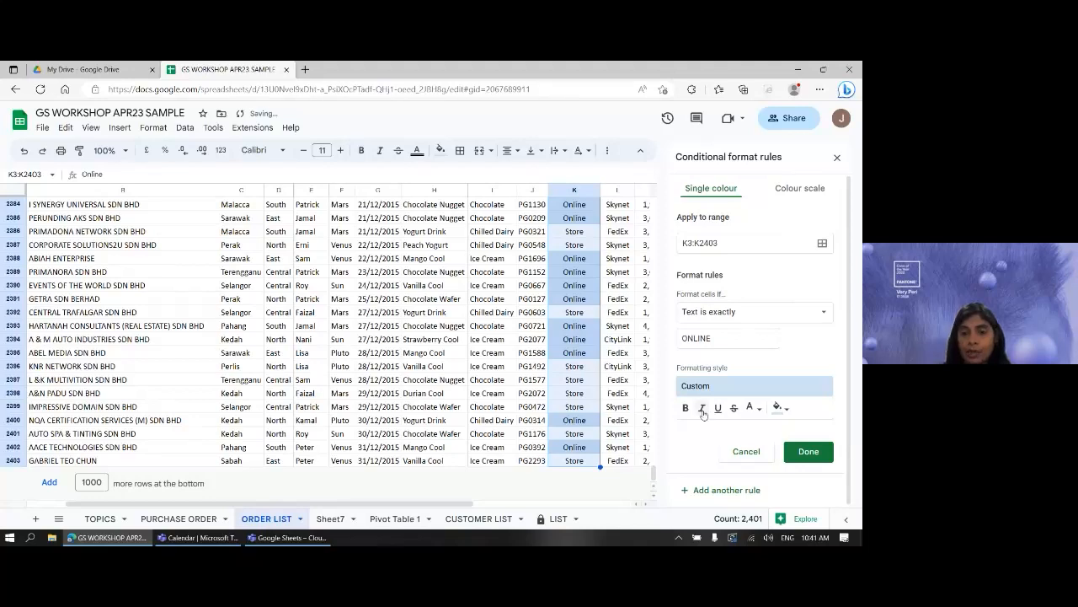
left_click(702, 409)
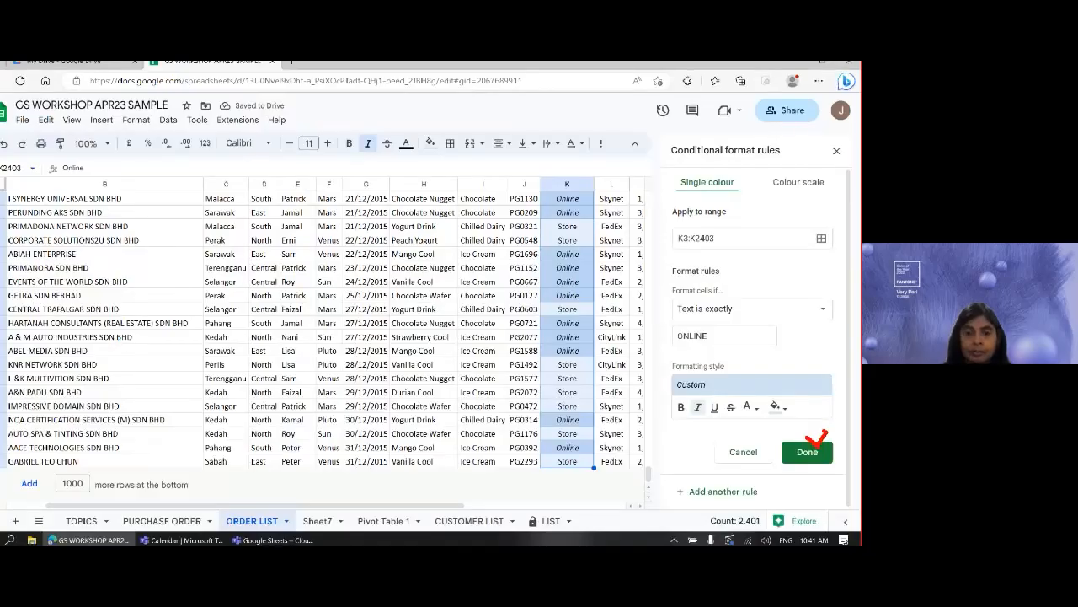
left_click(787, 474)
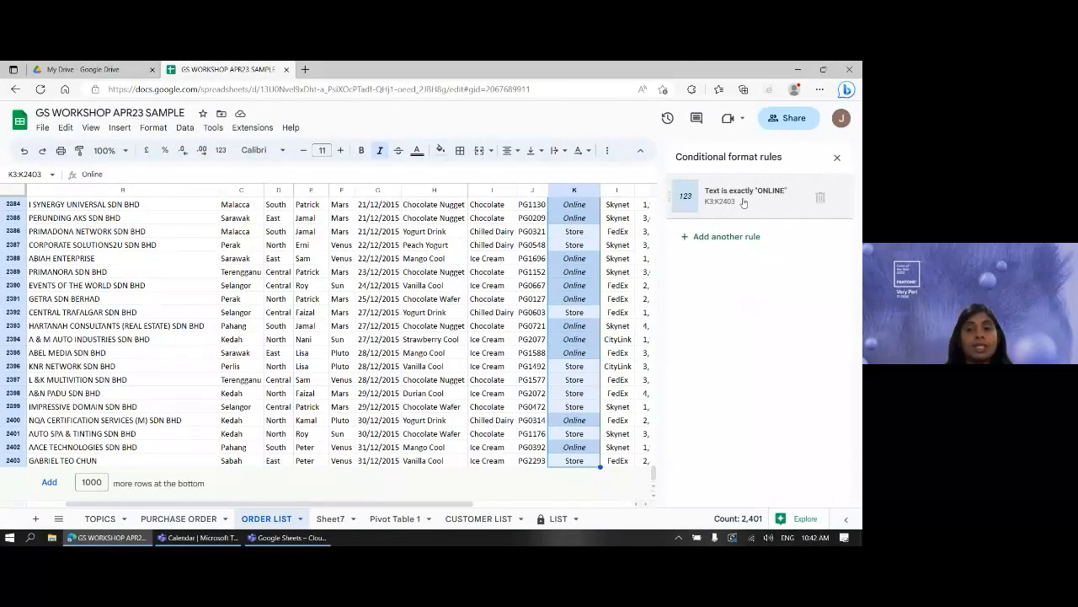
- Move to the top of the Shipping column and select L3 through L2403
scroll(639, 312, "up", 3)
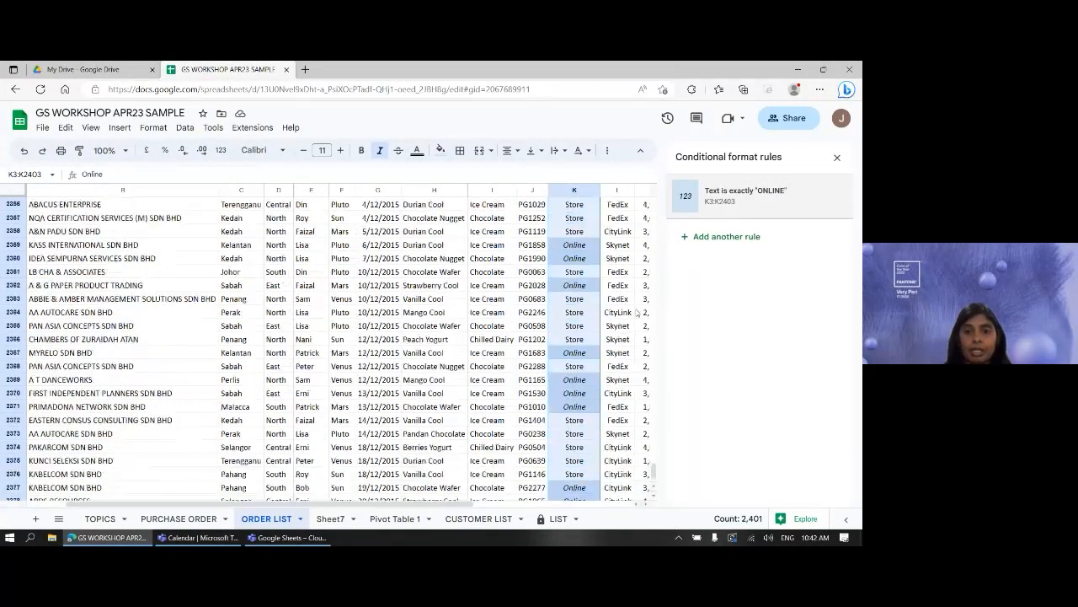
scroll(636, 313, "up", 20)
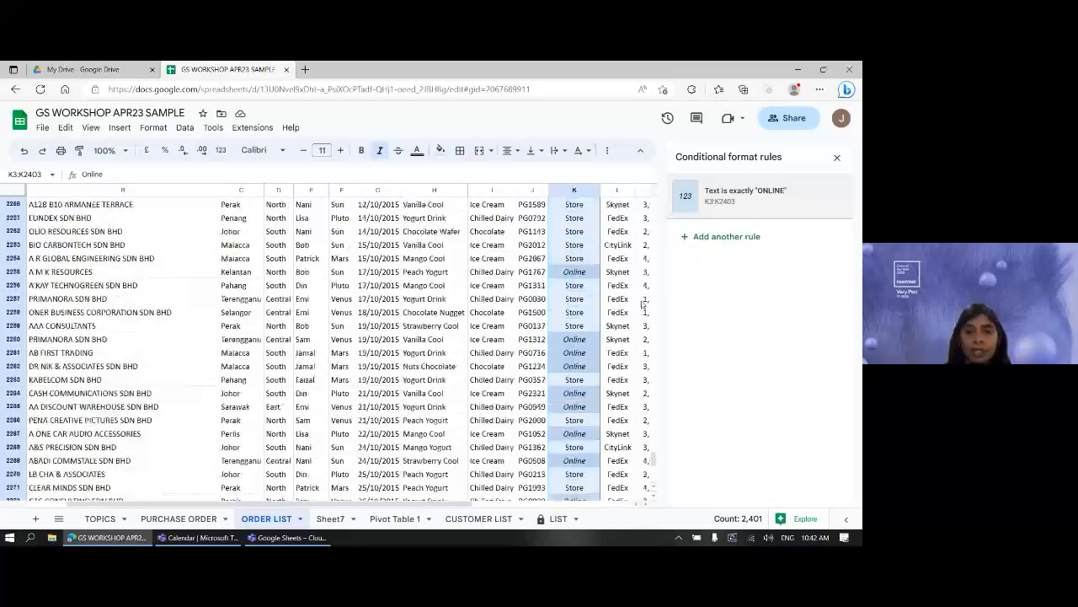
scroll(652, 274, "up", 5)
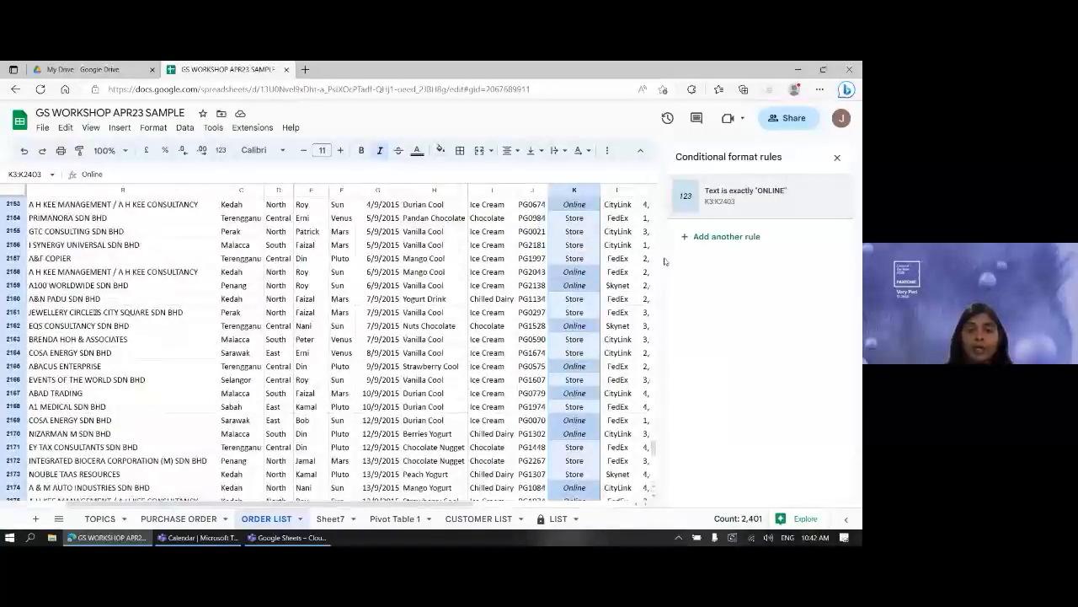
left_click(571, 231)
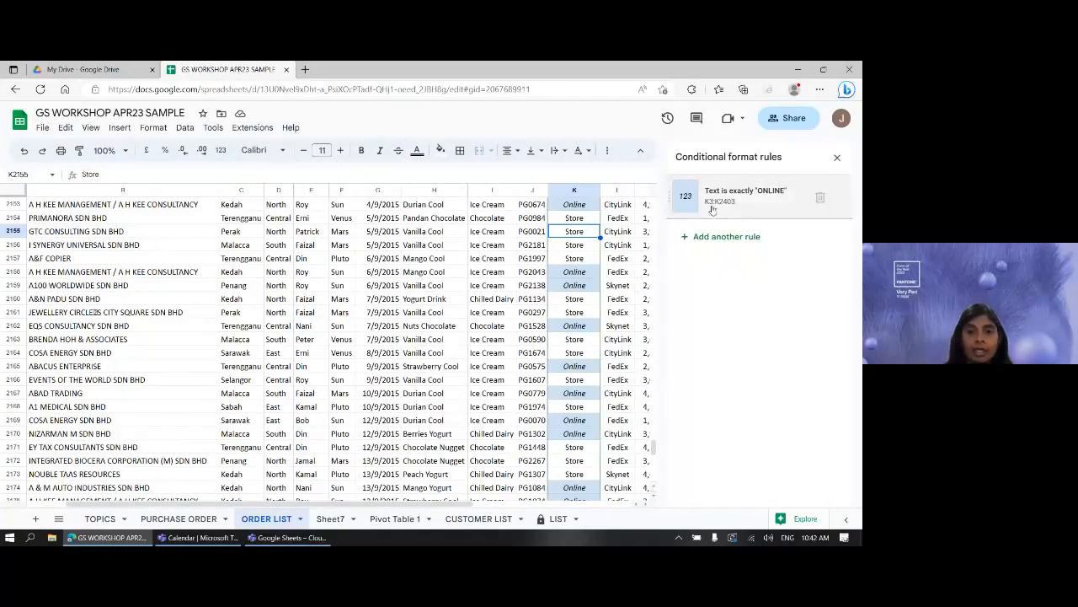
key("Right")
key("Right")
key("Left")
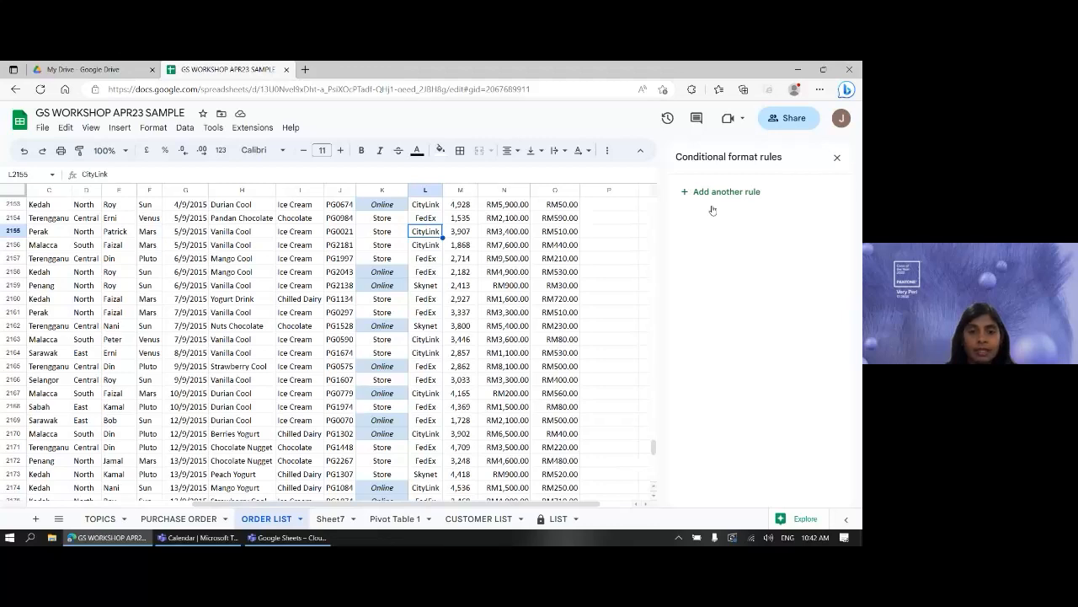
key("ctrl+Up")
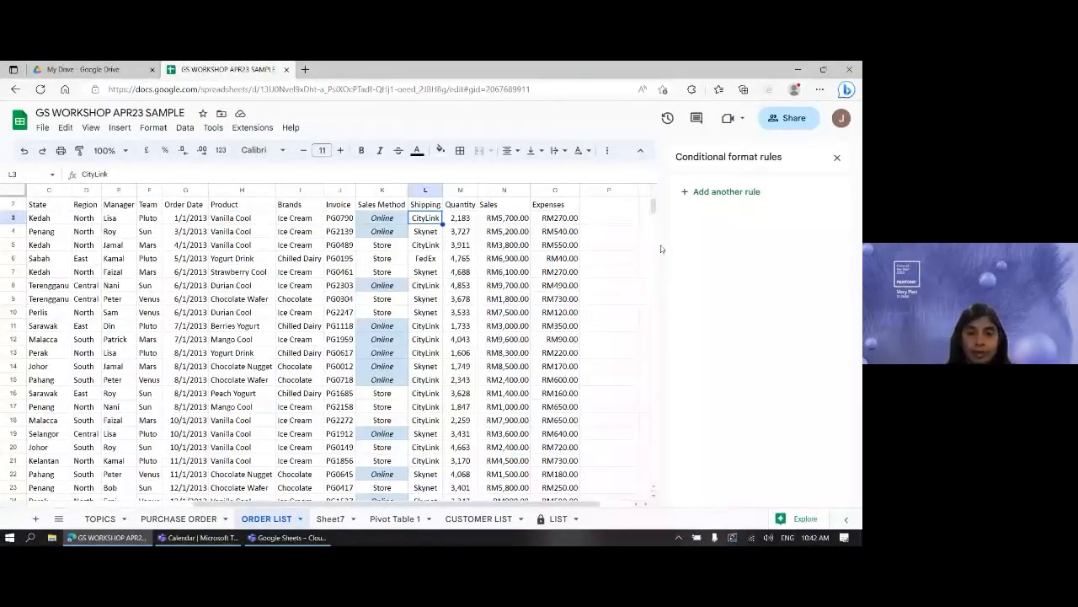
key("ctrl+shift+Down")
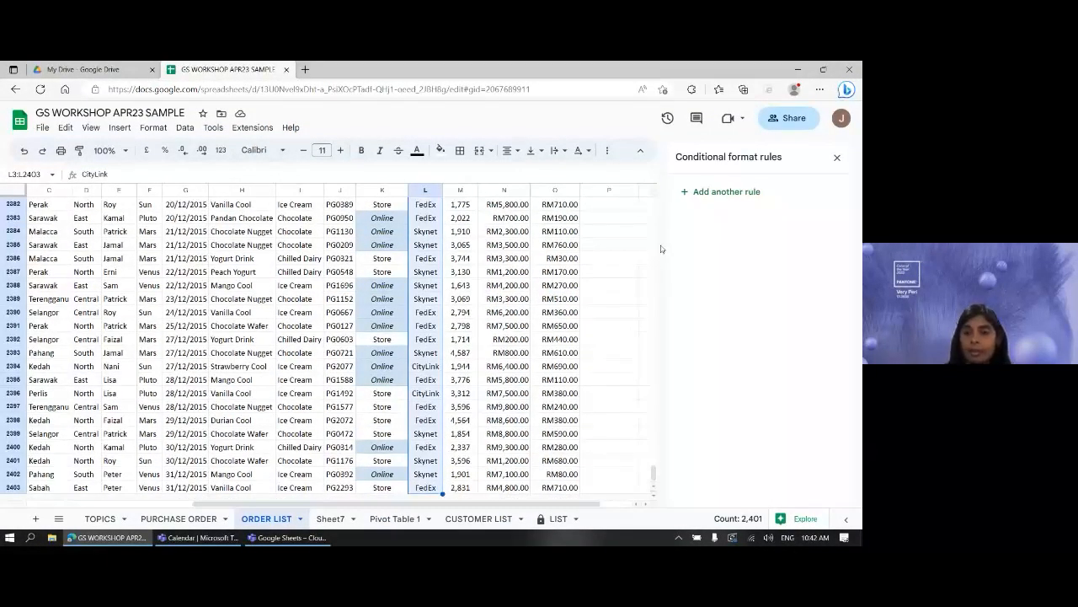
- Add a rule for L3:L2403 with Text is exactly 'SKYNET' in the default style, and save it
left_click(726, 192)
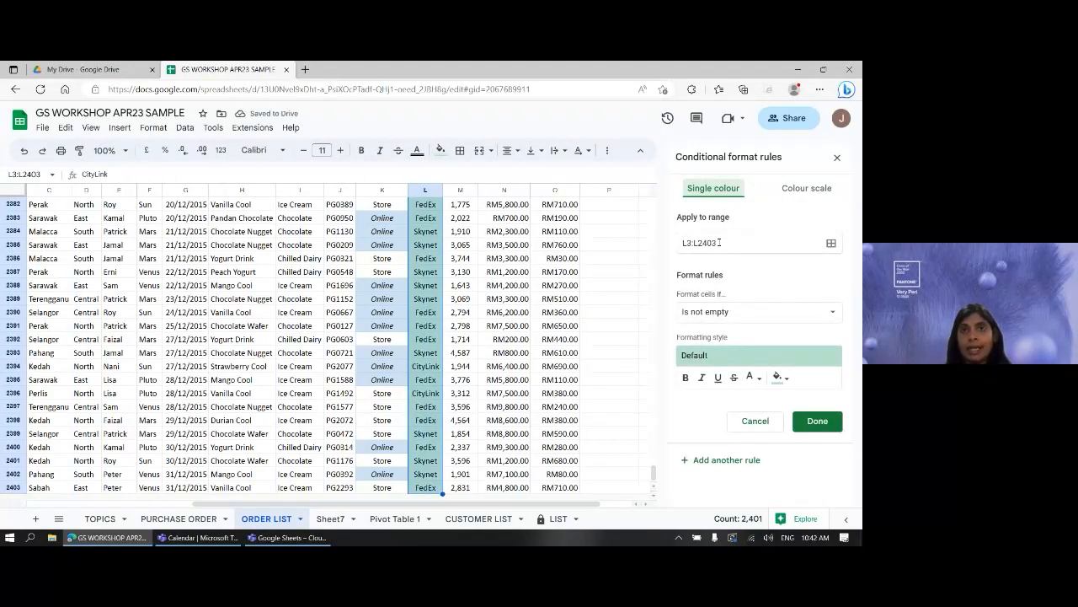
left_click(696, 317)
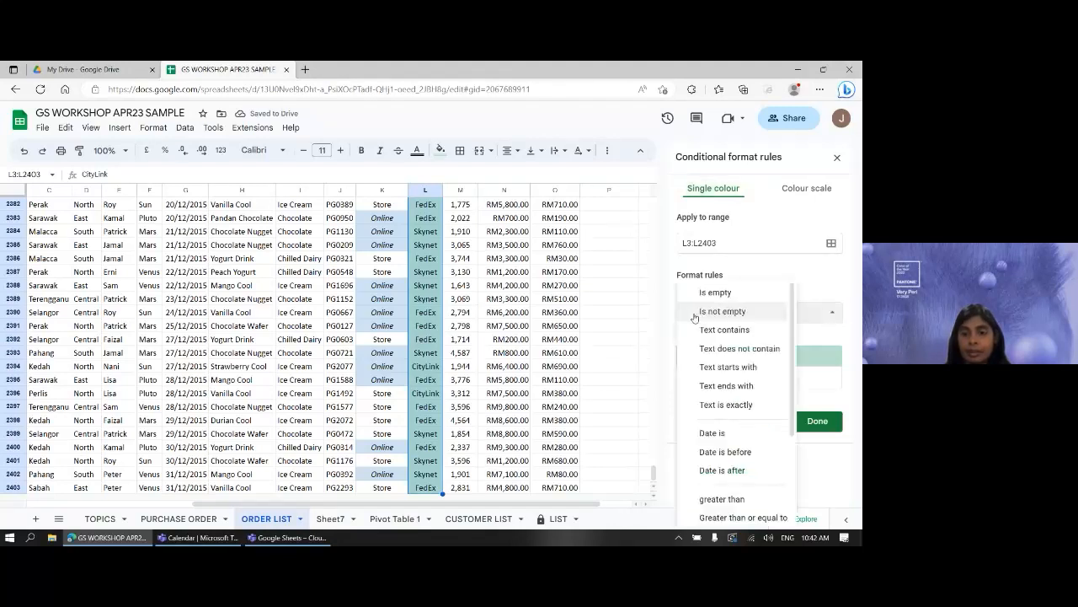
left_click(726, 404)
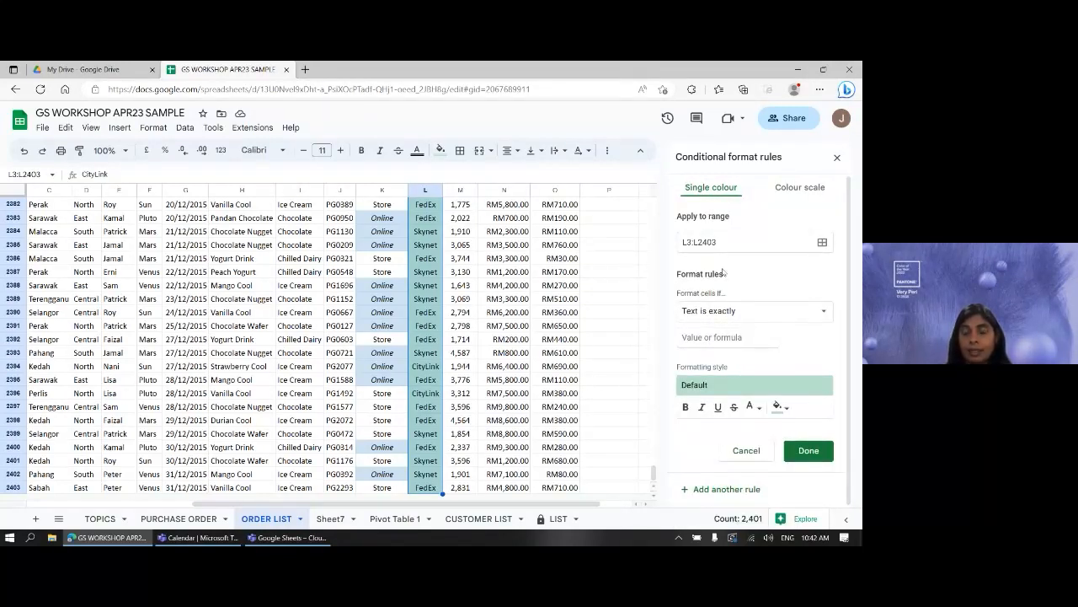
left_click(800, 190)
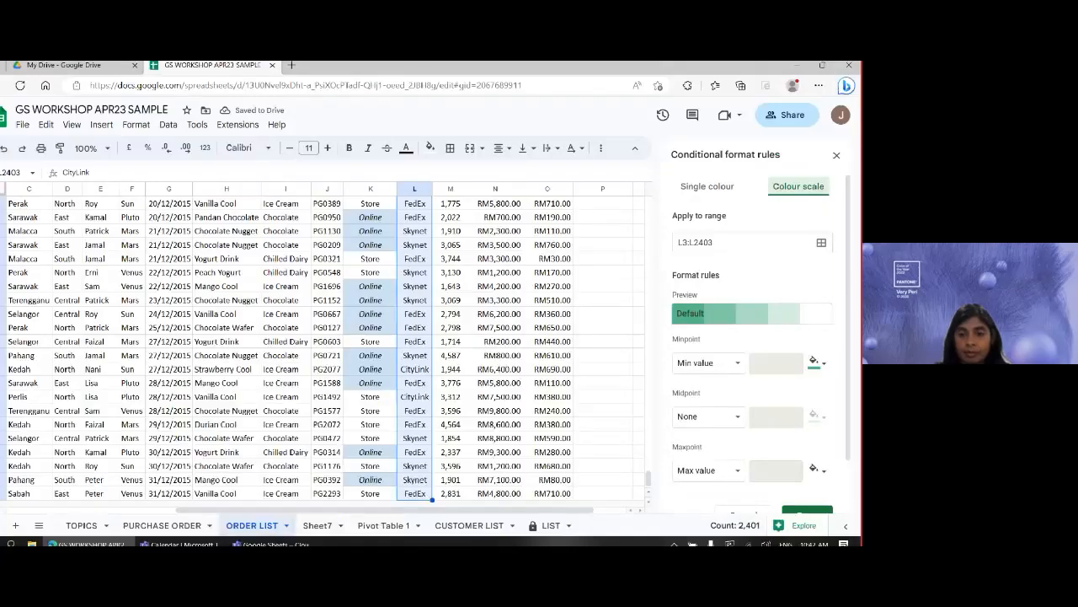
left_click(704, 186)
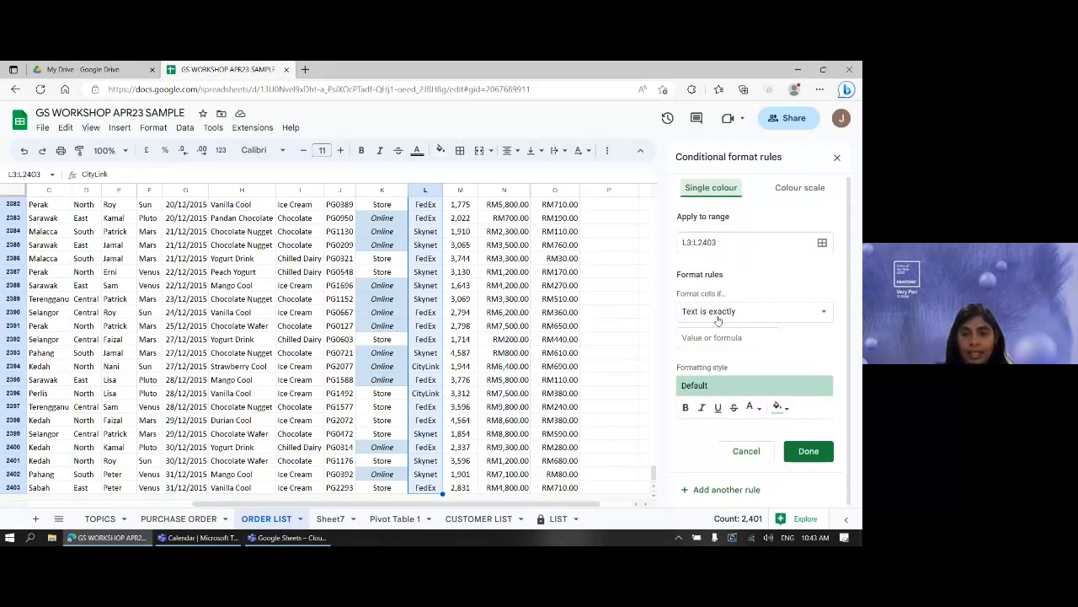
left_click(750, 337)
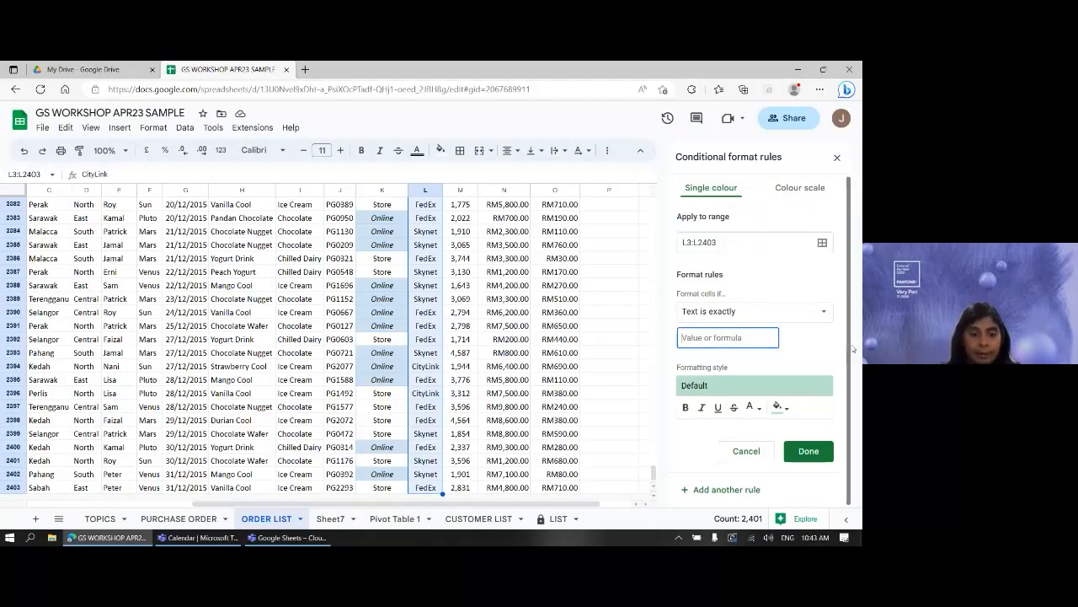
type("SKYNTE")
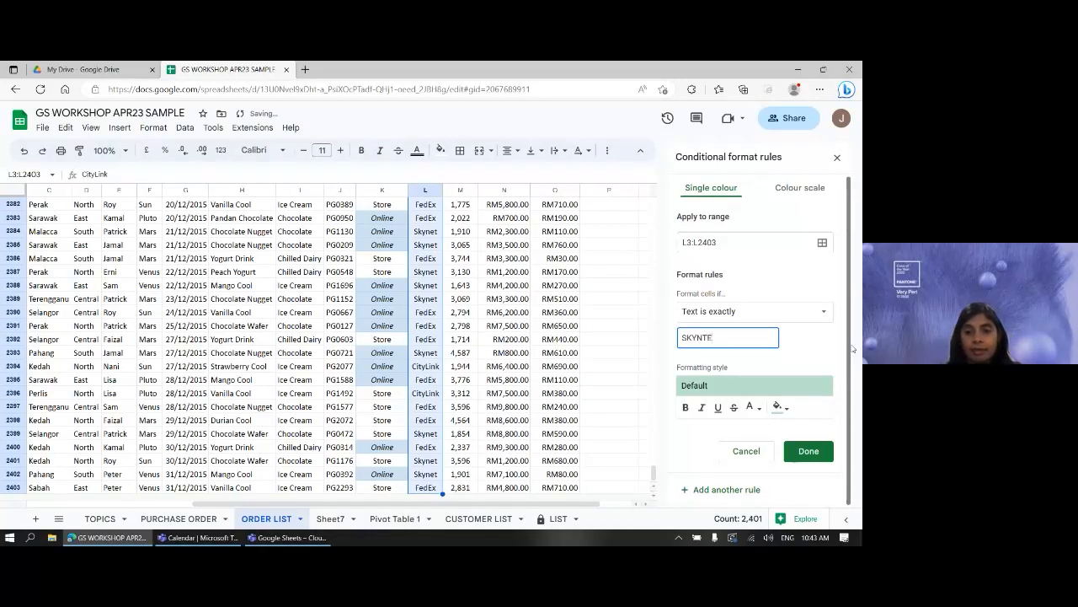
key("BackSpace")
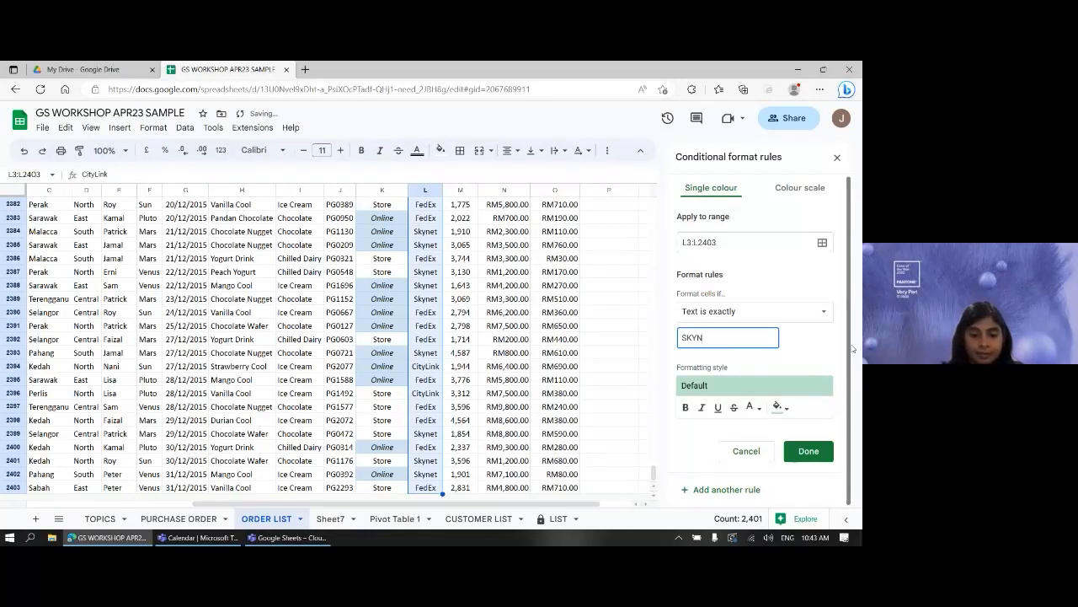
type("ET")
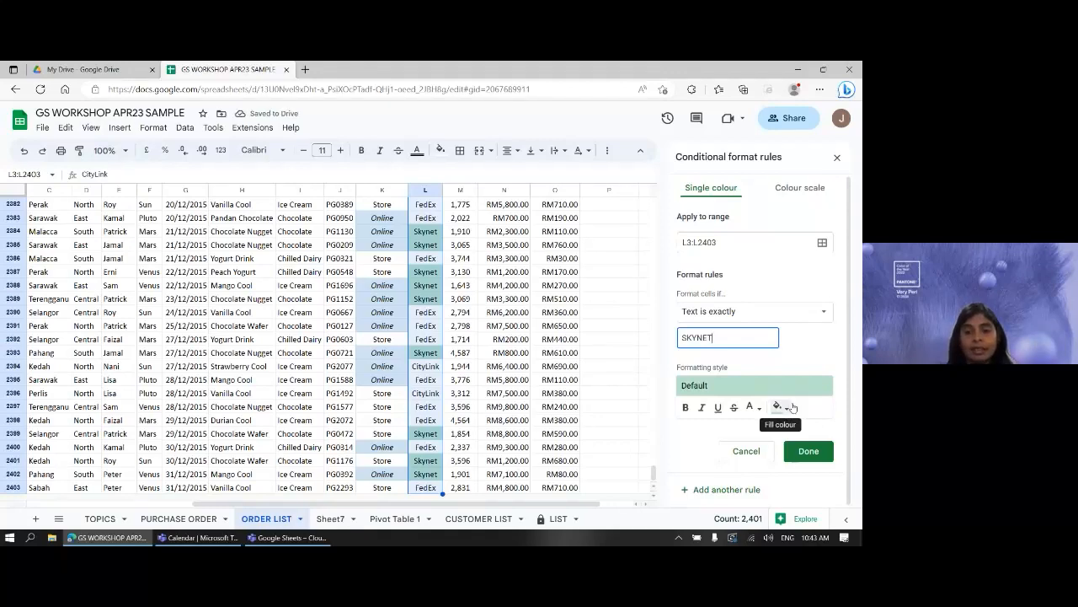
left_click(810, 458)
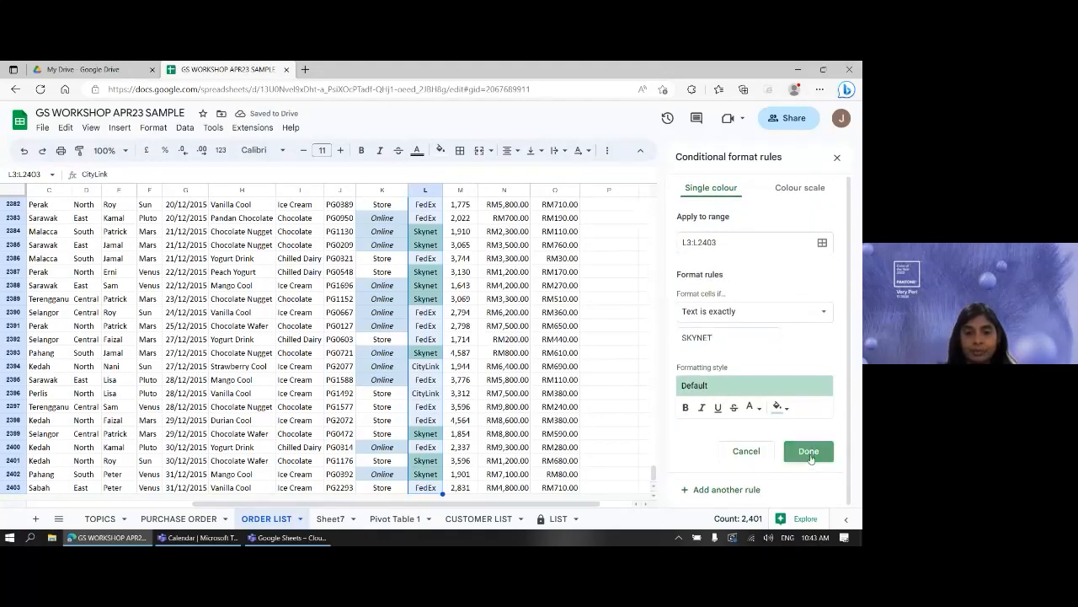
- Select the Sales values N3:N2403 and add another conditional formatting rule for them
scroll(640, 367, "up", 10)
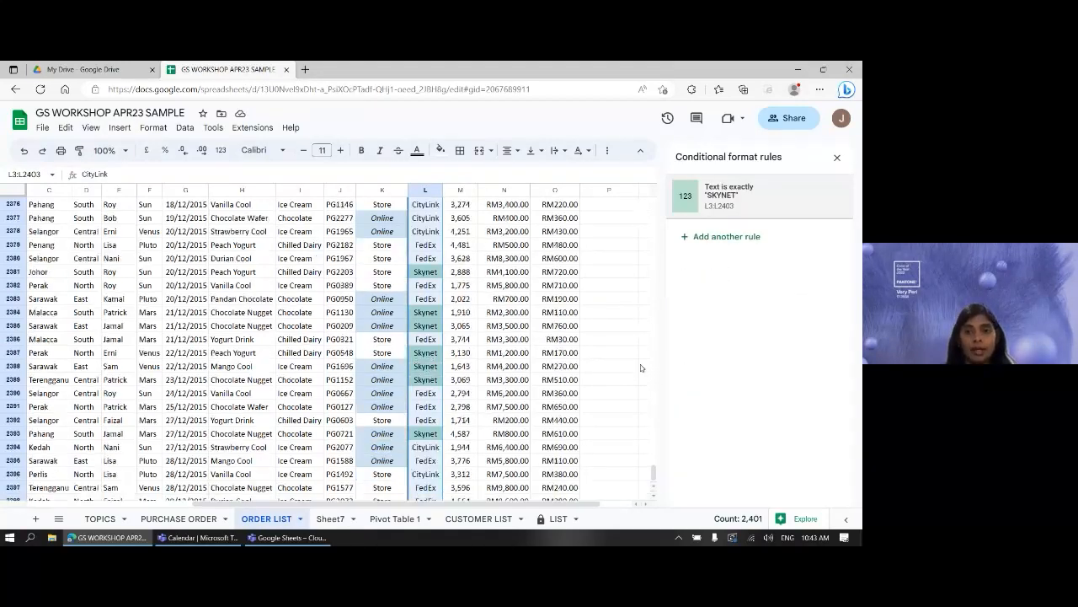
scroll(532, 329, "up", 20)
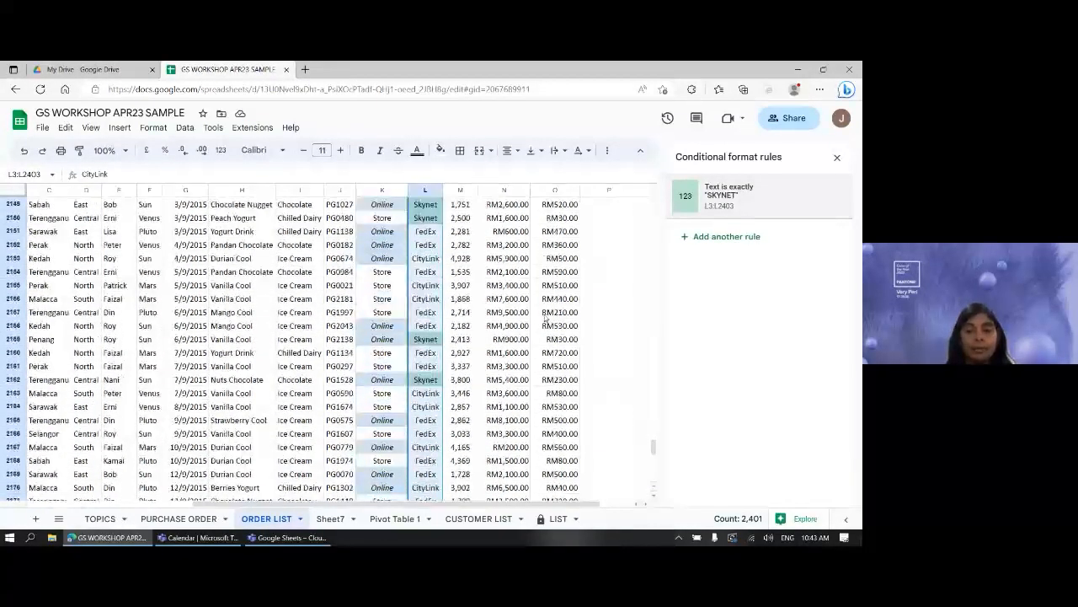
left_click_drag(654, 449, 662, 192)
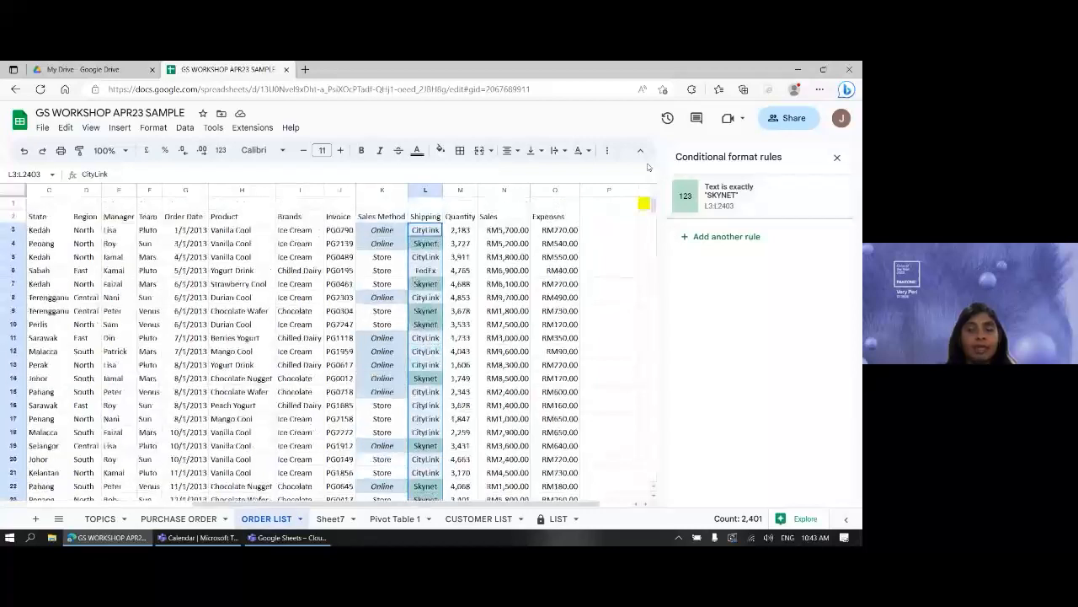
left_click(425, 257)
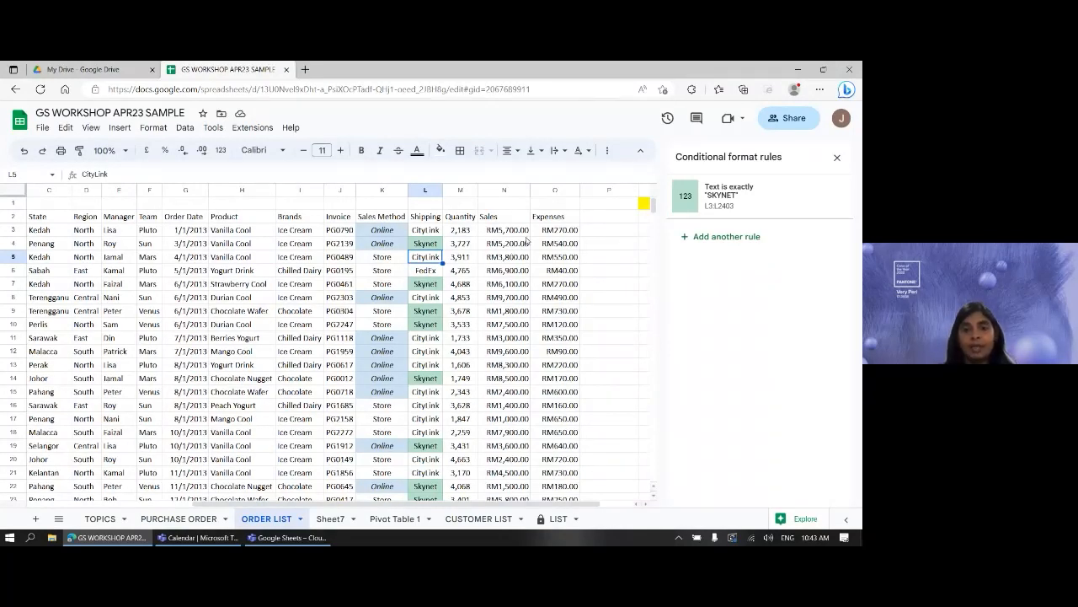
left_click(502, 232)
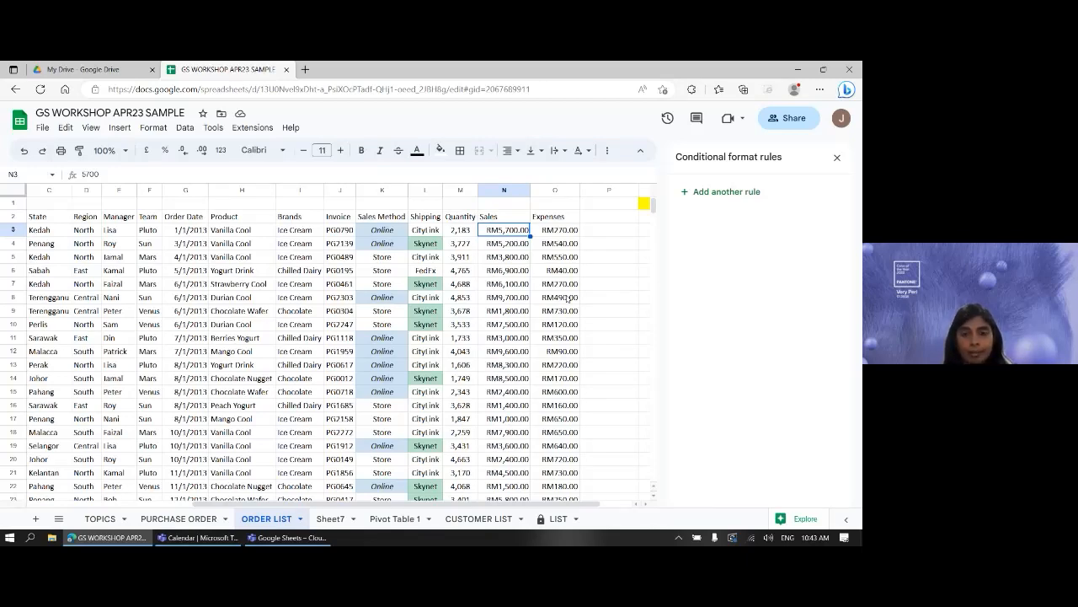
key("ctrl+shift+Down")
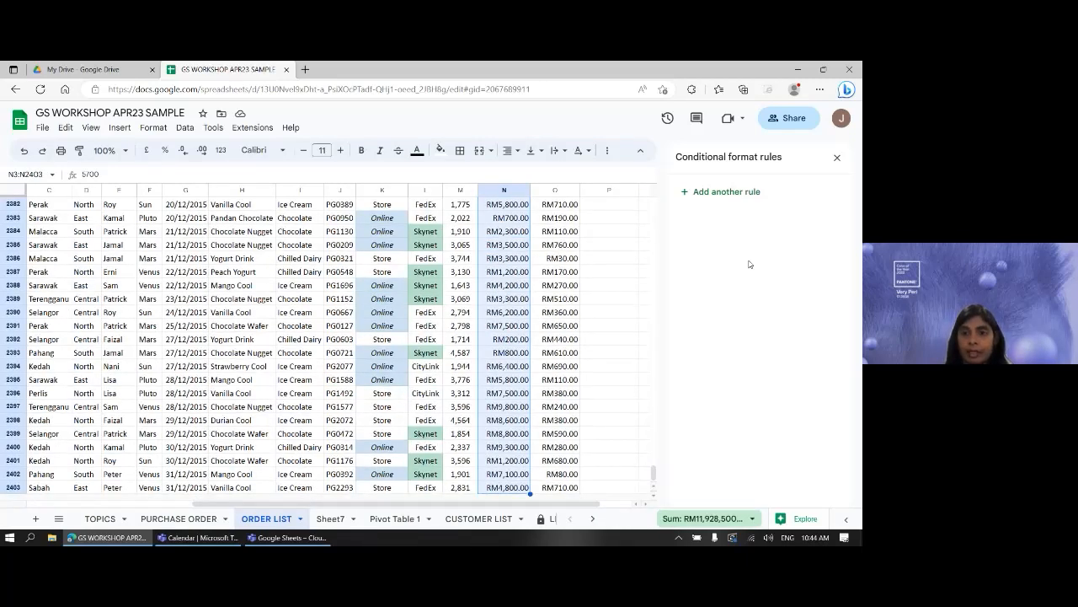
left_click(735, 199)
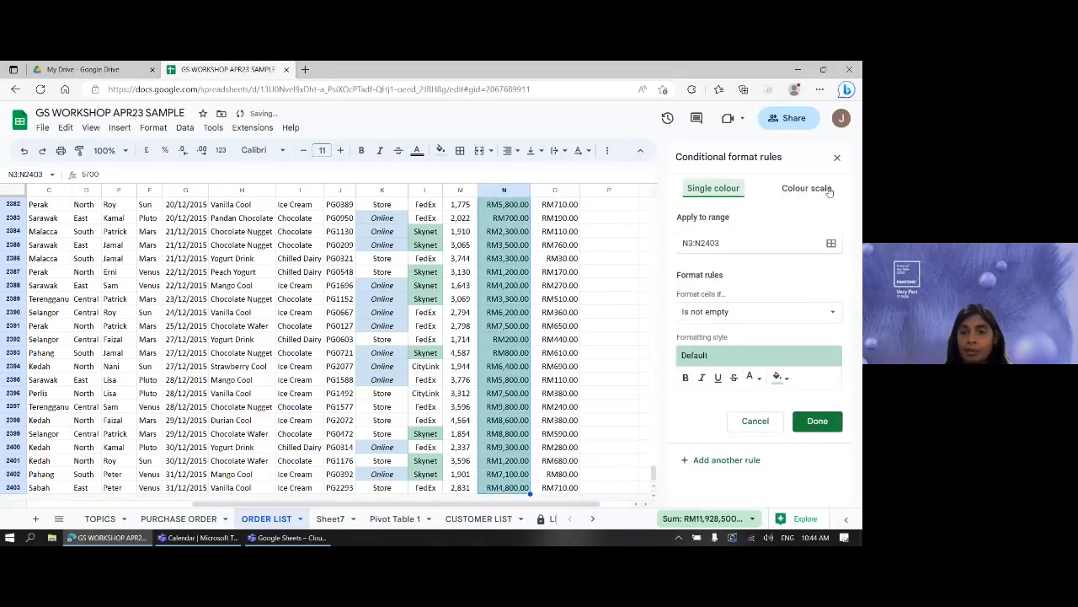
- Switch the N3:N2403 rule to a colour scale and apply the Red to white preset
left_click(829, 189)
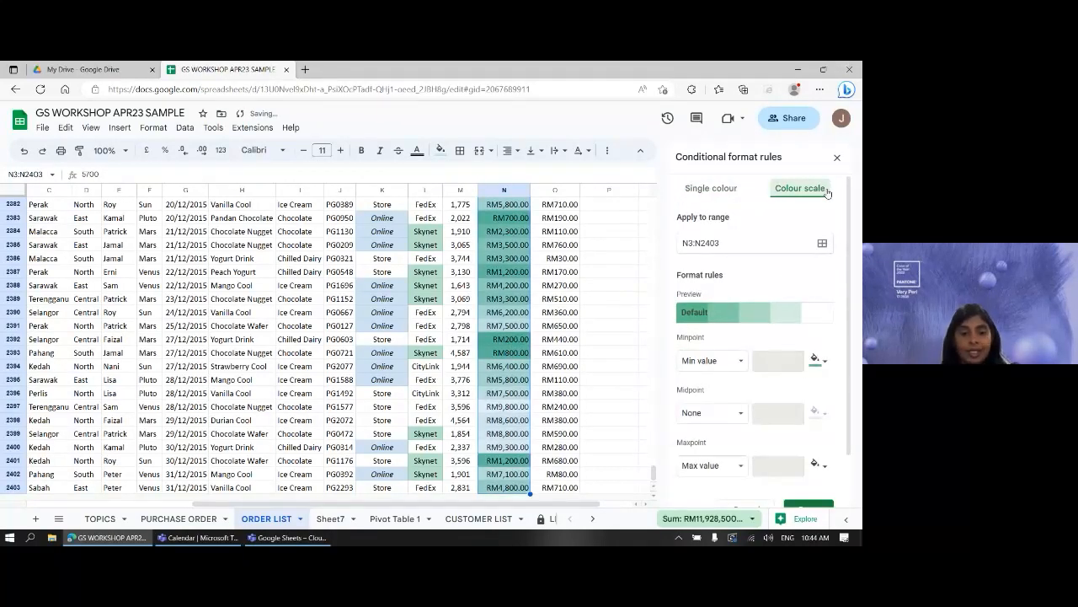
key("ctrl+1")
left_click(749, 211)
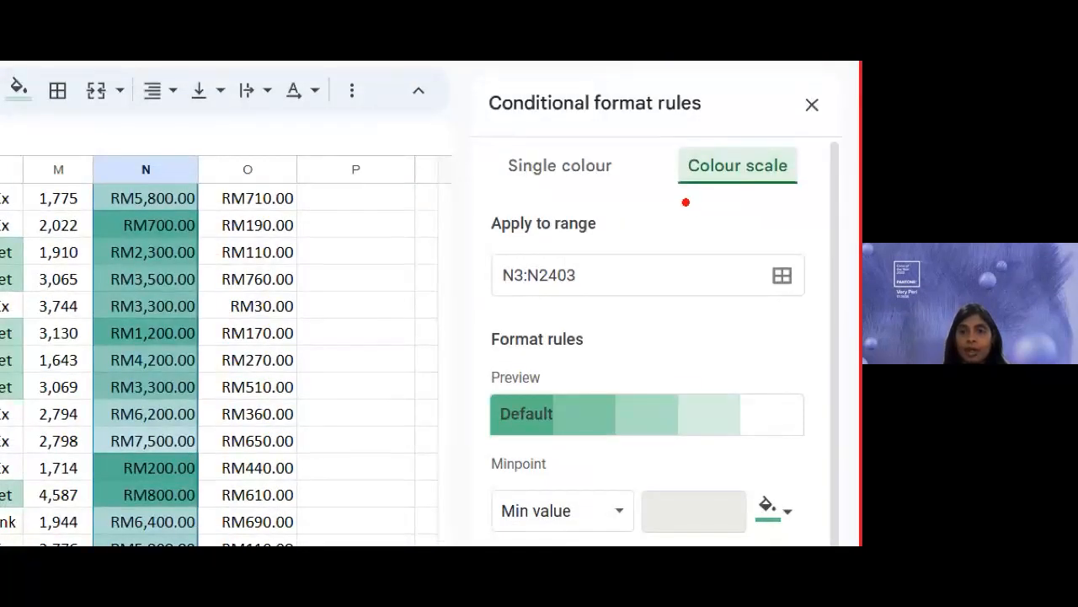
left_click_drag(687, 202, 768, 203)
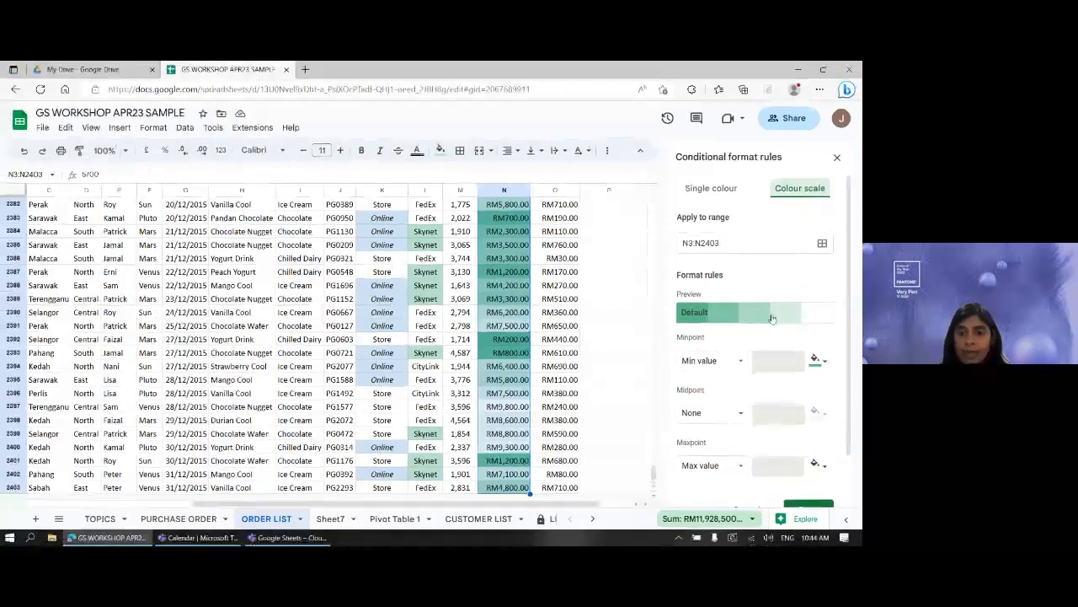
left_click(685, 420)
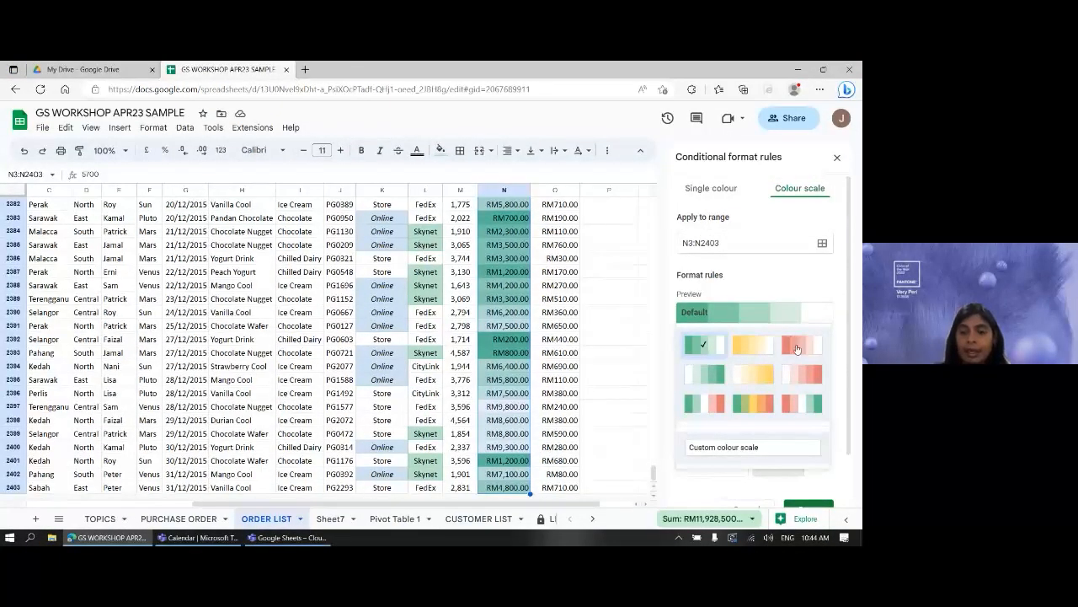
left_click(797, 347)
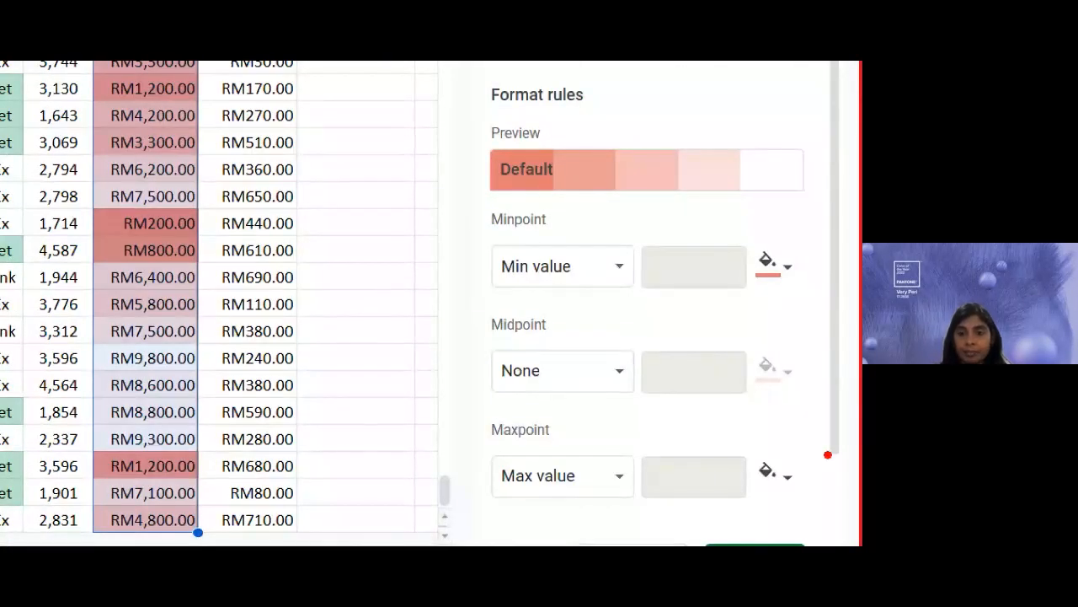
left_click_drag(769, 293, 790, 295)
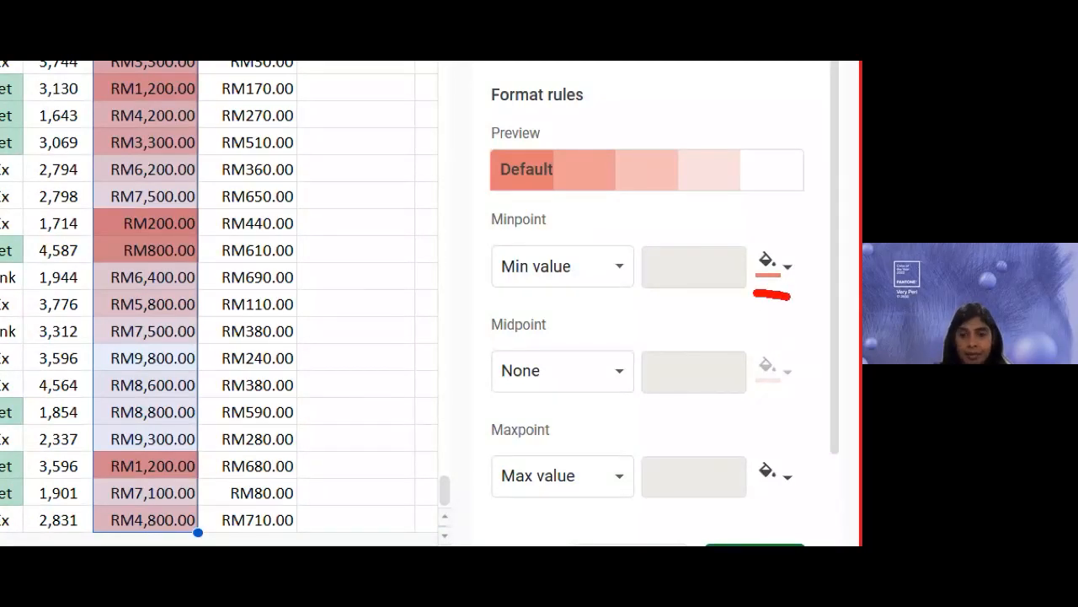
left_click_drag(761, 502, 814, 503)
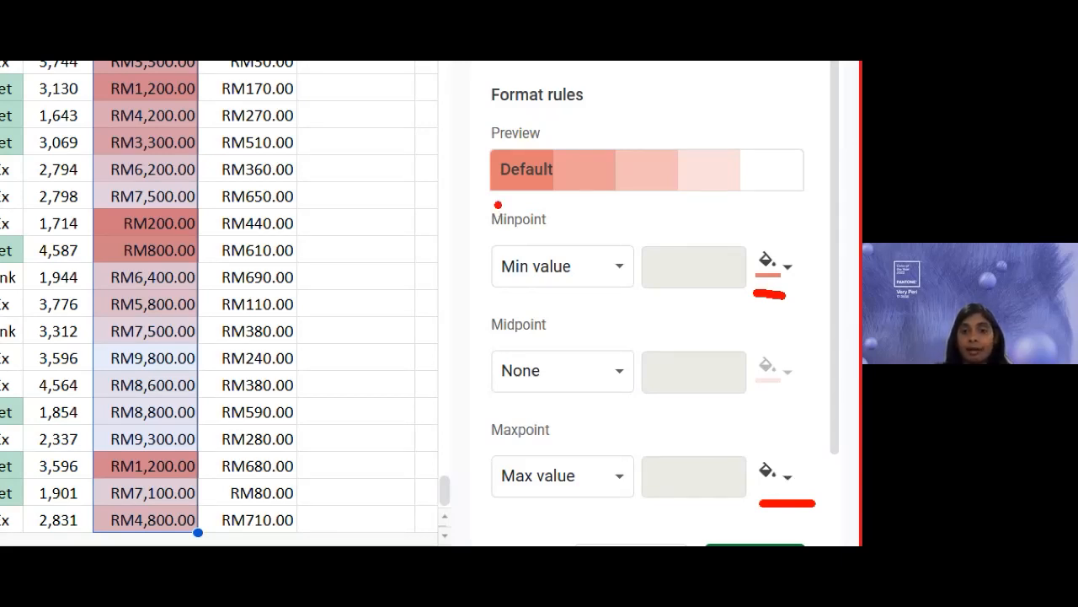
left_click_drag(497, 205, 790, 203)
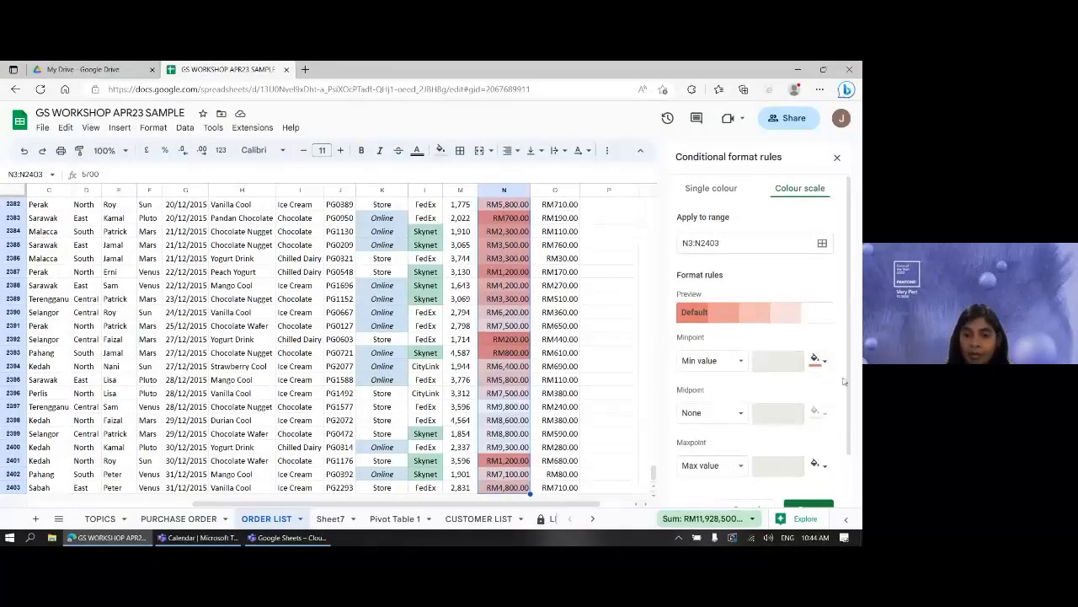
scroll(828, 369, "down", 1)
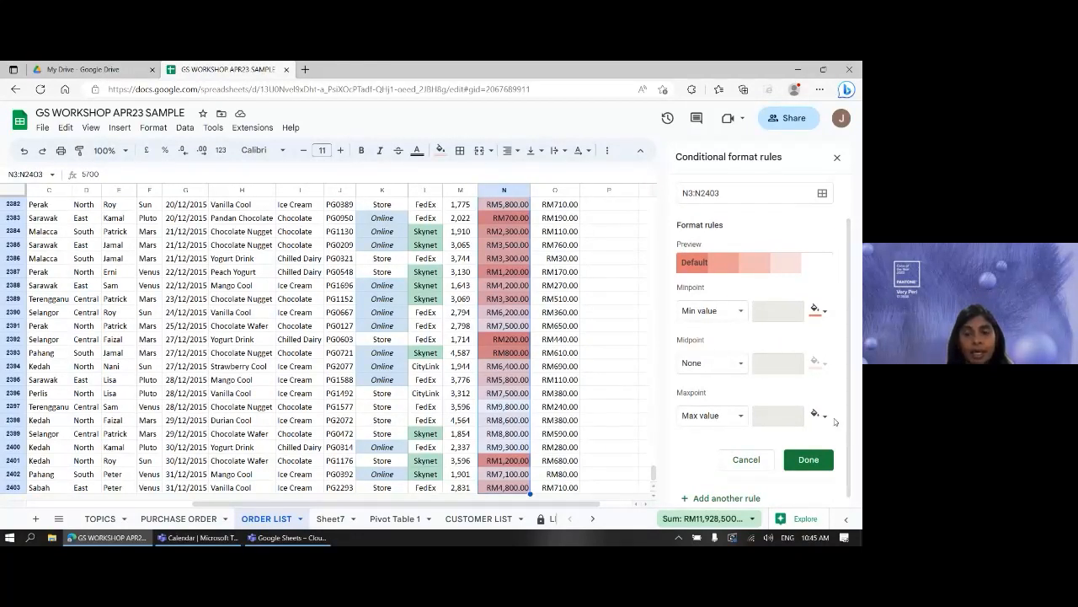
left_click(794, 269)
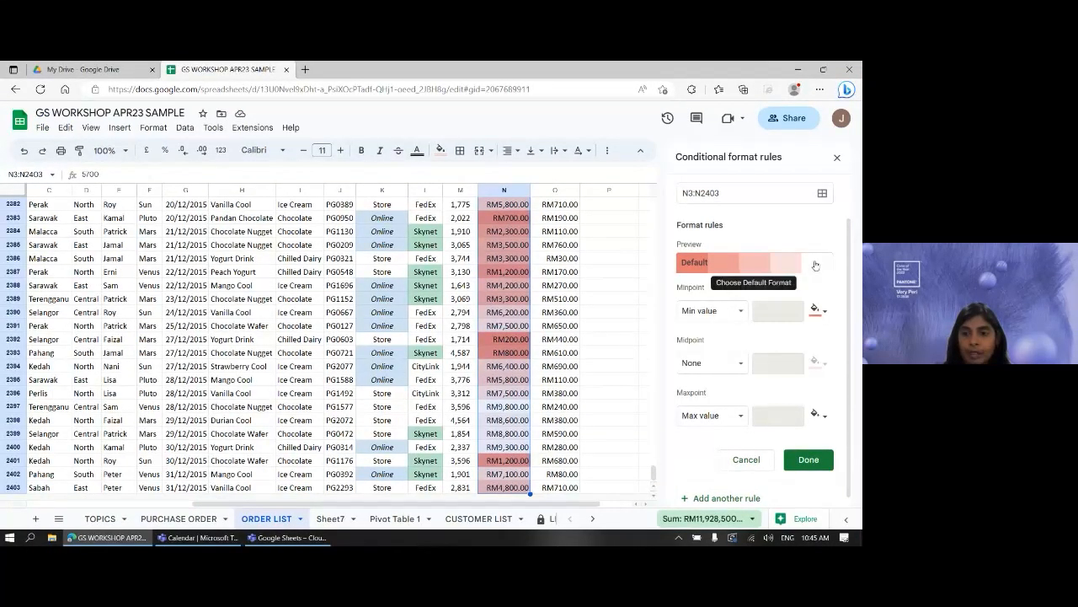
- Apply the White to red preset and set the minpoint to the number 1000
left_click(815, 263)
left_click(810, 331)
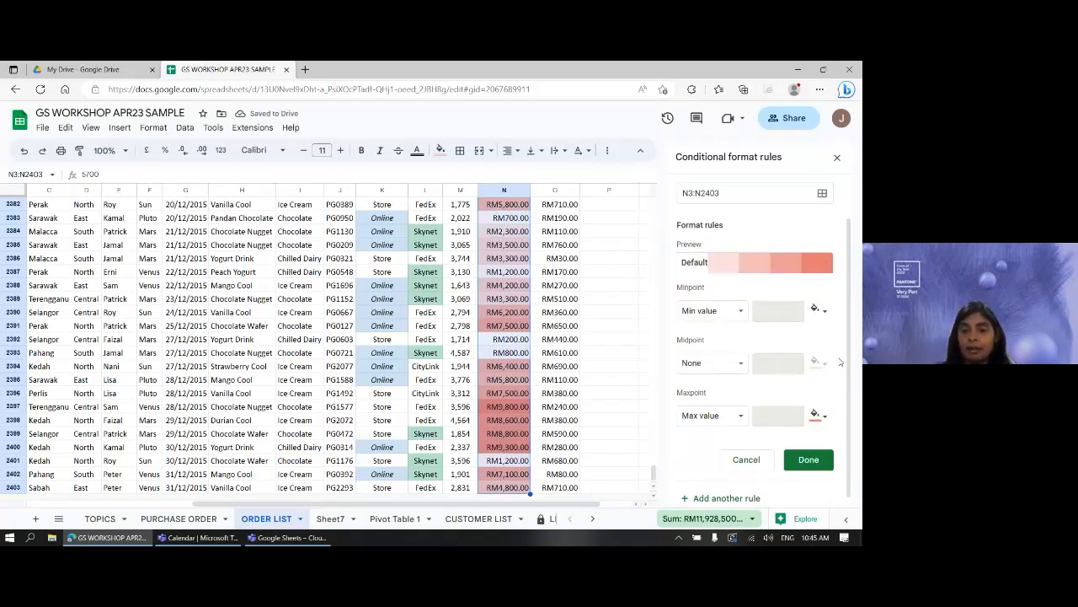
scroll(834, 414, "down", 1)
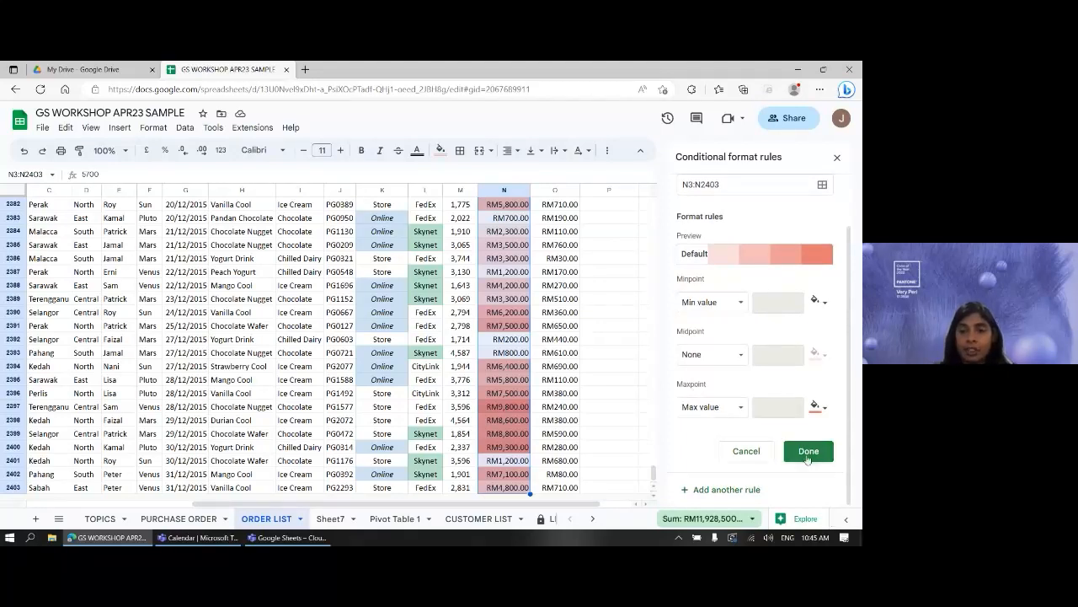
left_click(741, 303)
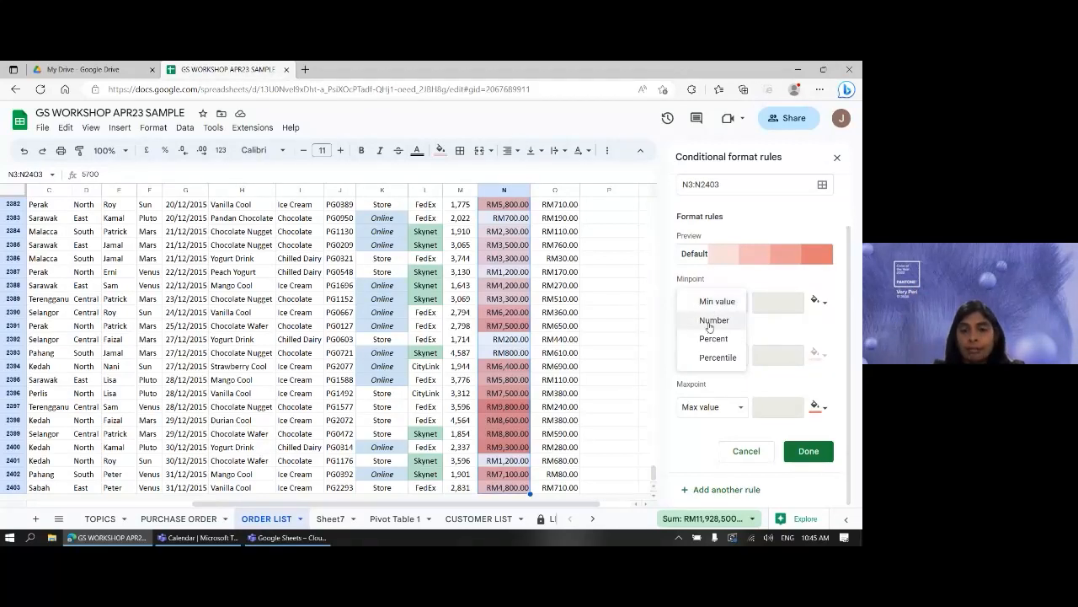
left_click(713, 321)
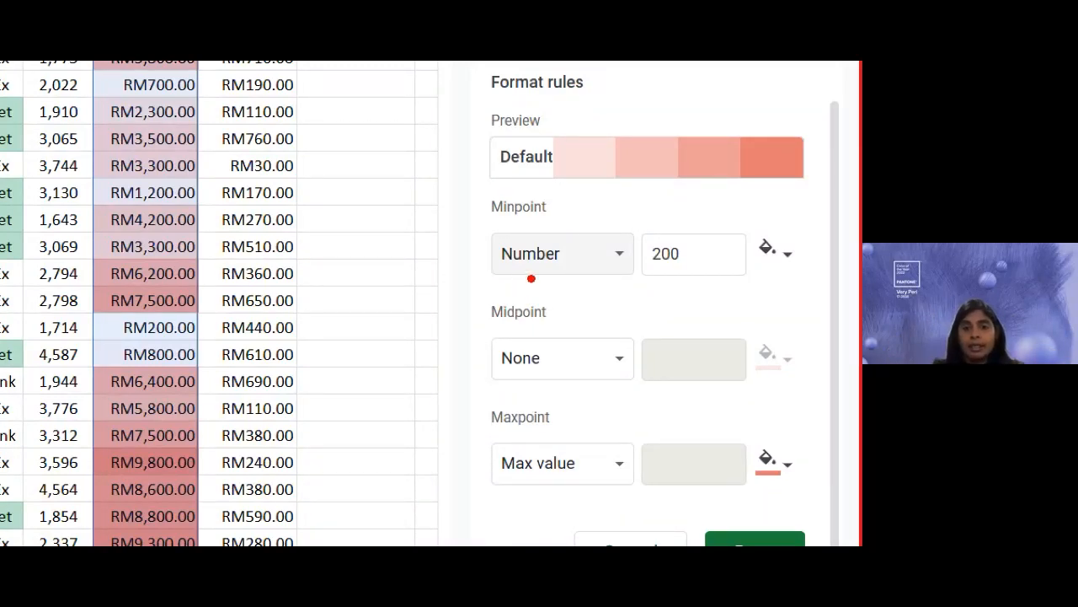
left_click_drag(500, 282, 574, 282)
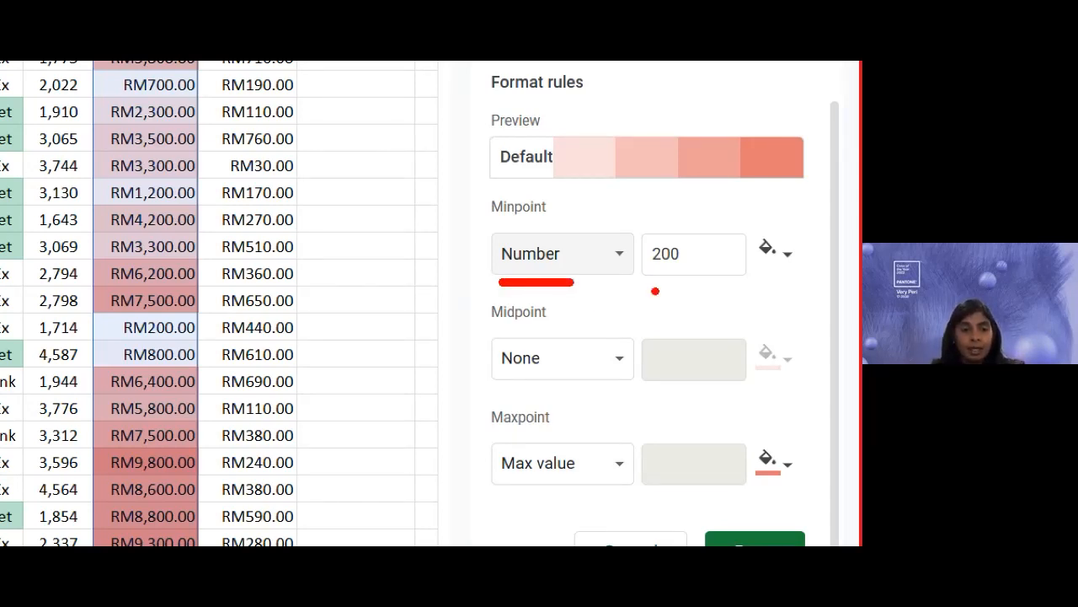
key("Escape")
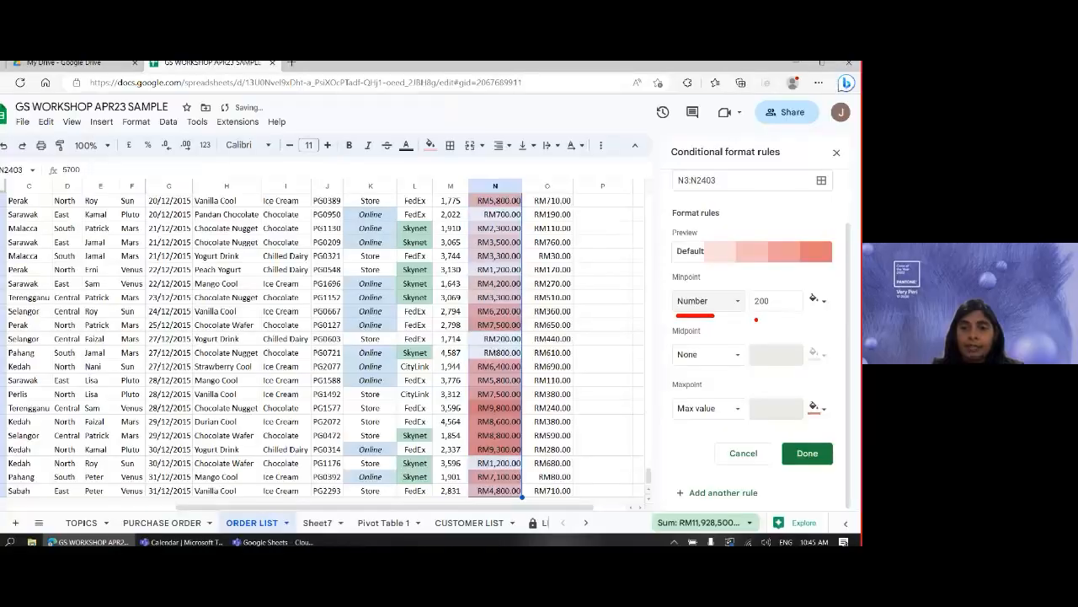
left_click_drag(787, 305, 745, 306)
type("1000")
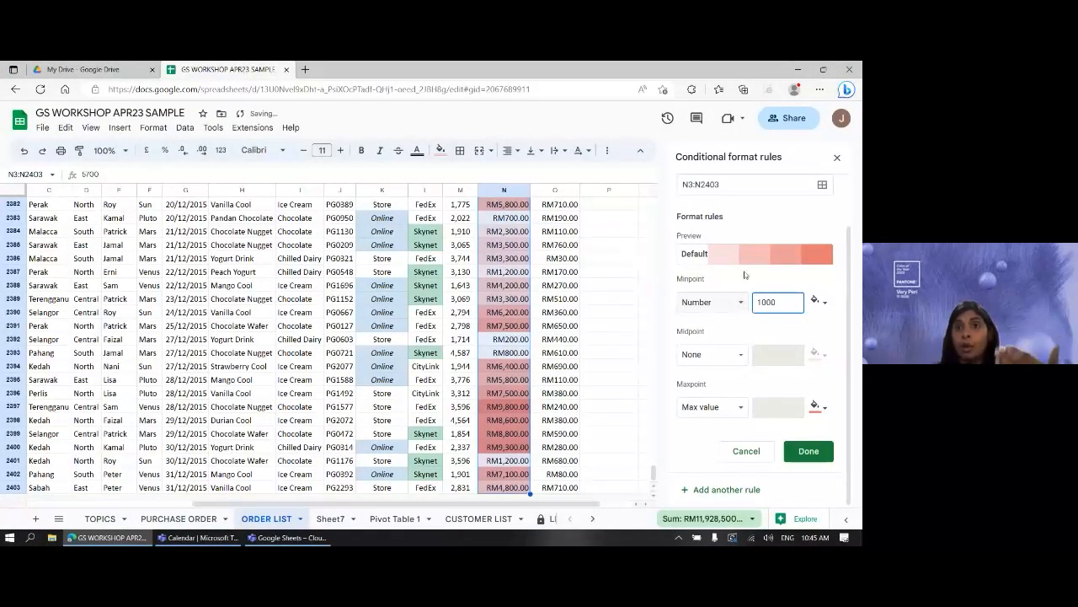
- Set the colour scale's maxpoint to the number 7000
left_click(709, 412)
left_click(711, 424)
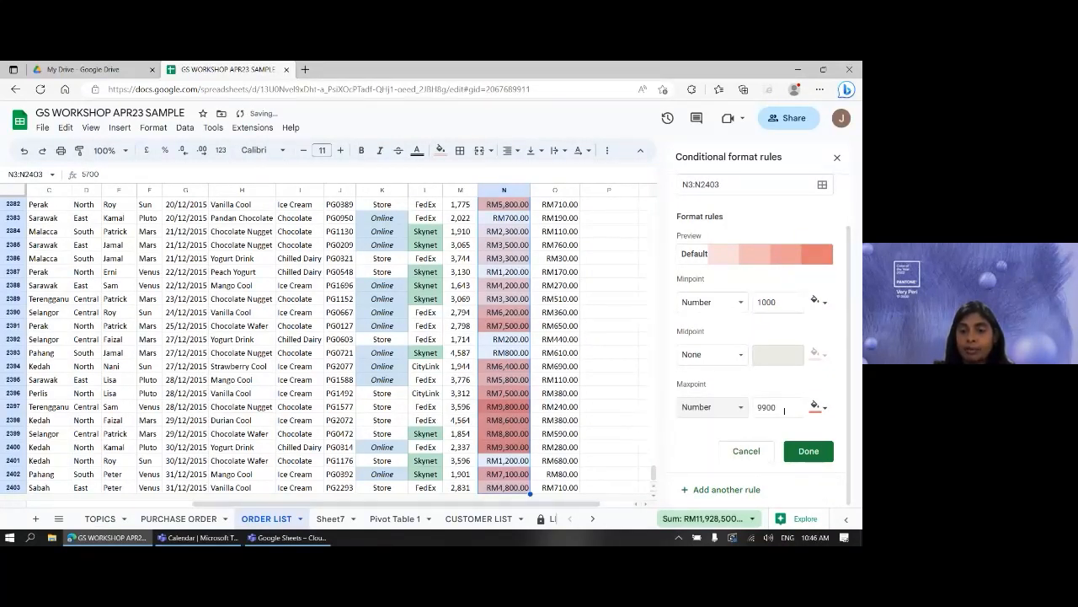
double_click(784, 411)
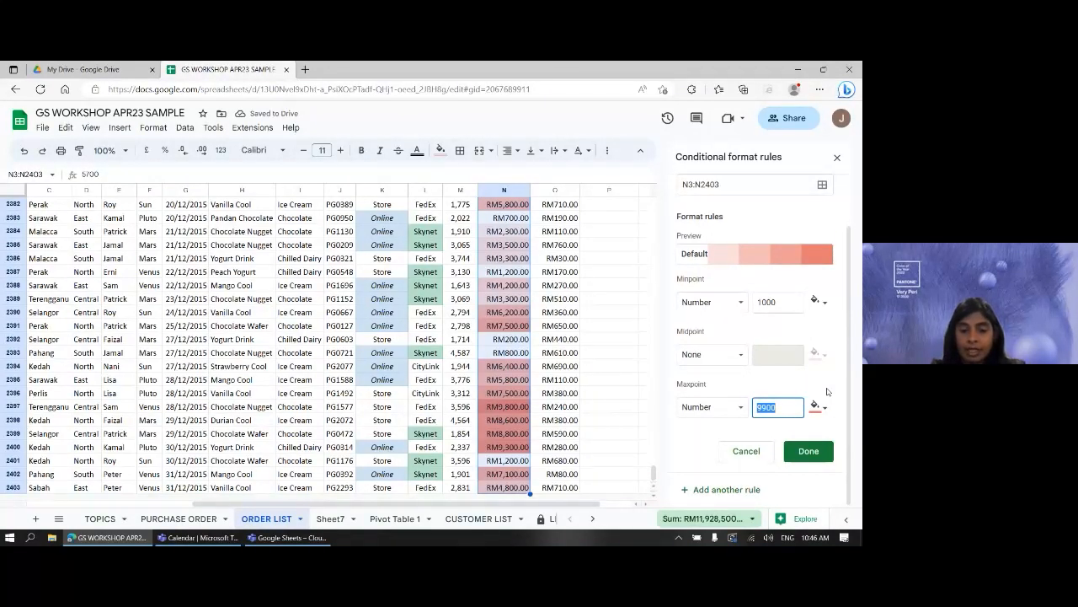
type("7000")
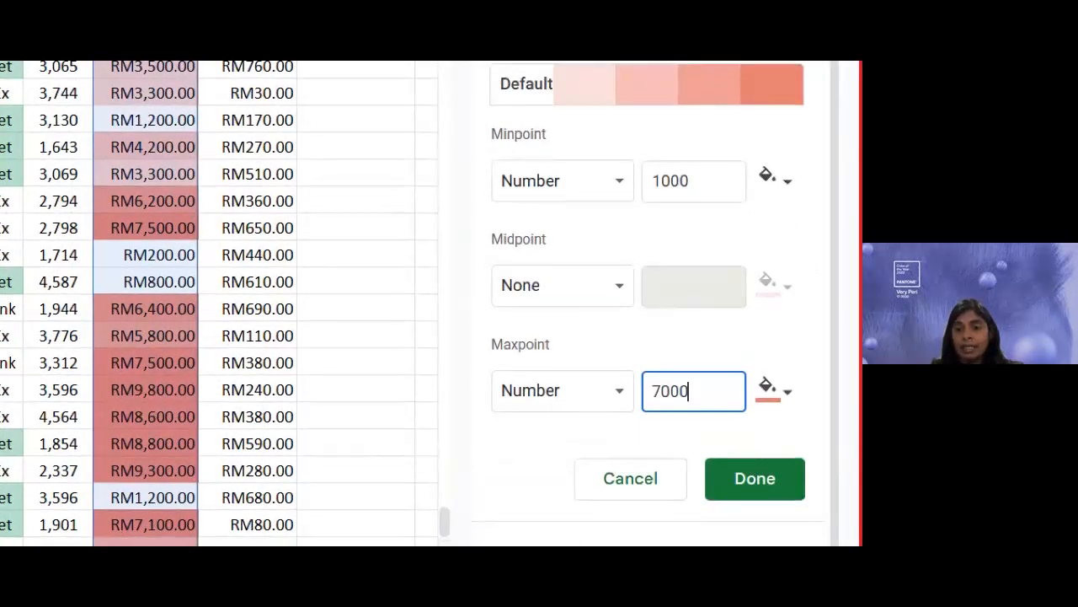
left_click(766, 524)
left_click_drag(739, 510, 782, 508)
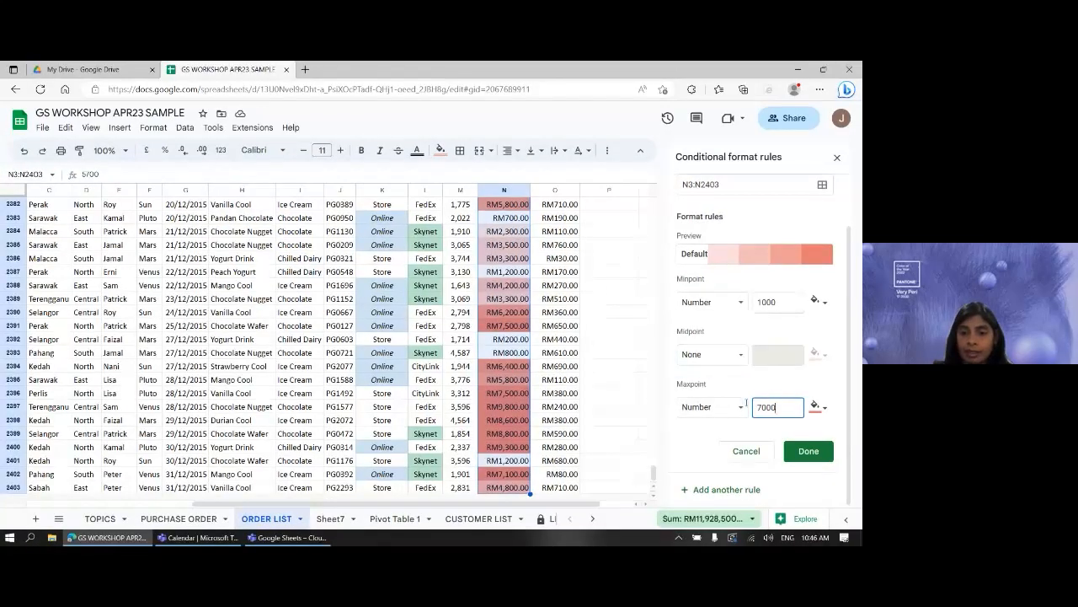
- Save the white-to-red colour scale on Sales N3:N2403 and scroll up to check the shading
left_click(795, 453)
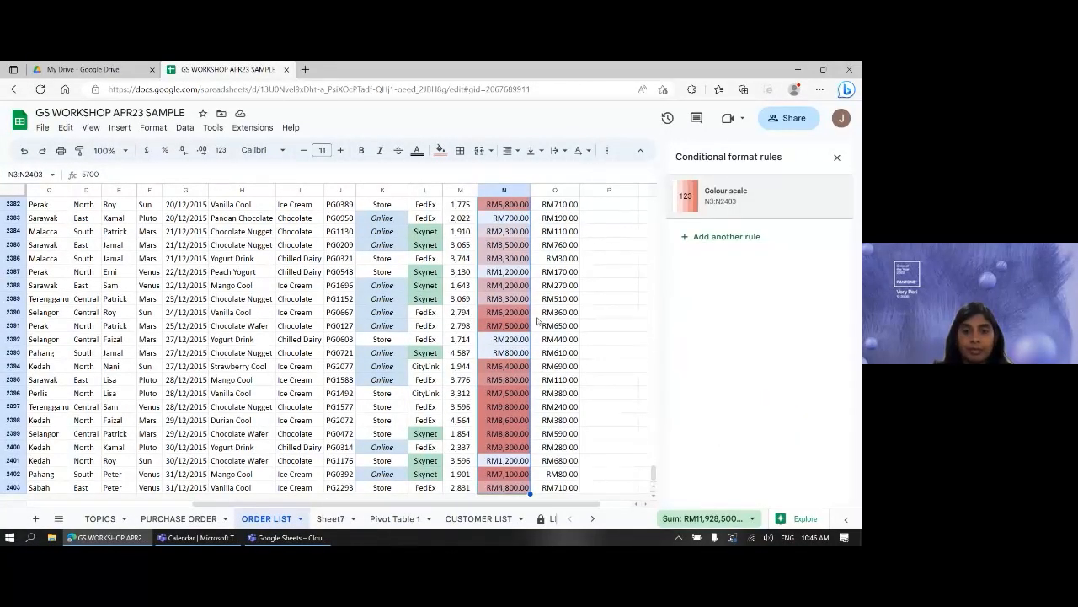
scroll(536, 320, "up", 20)
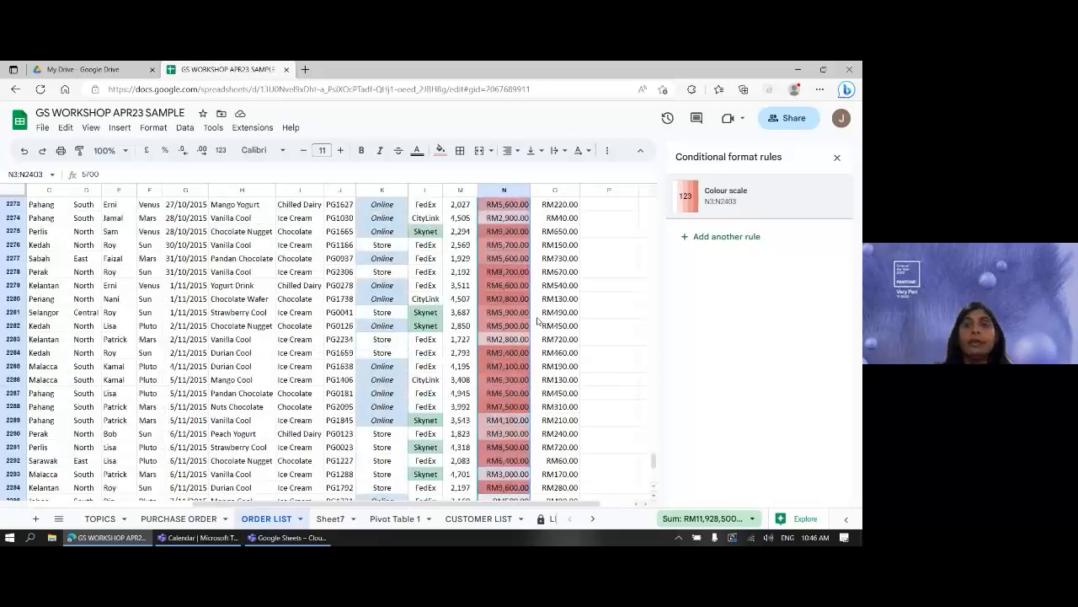
scroll(537, 321, "up", 20)
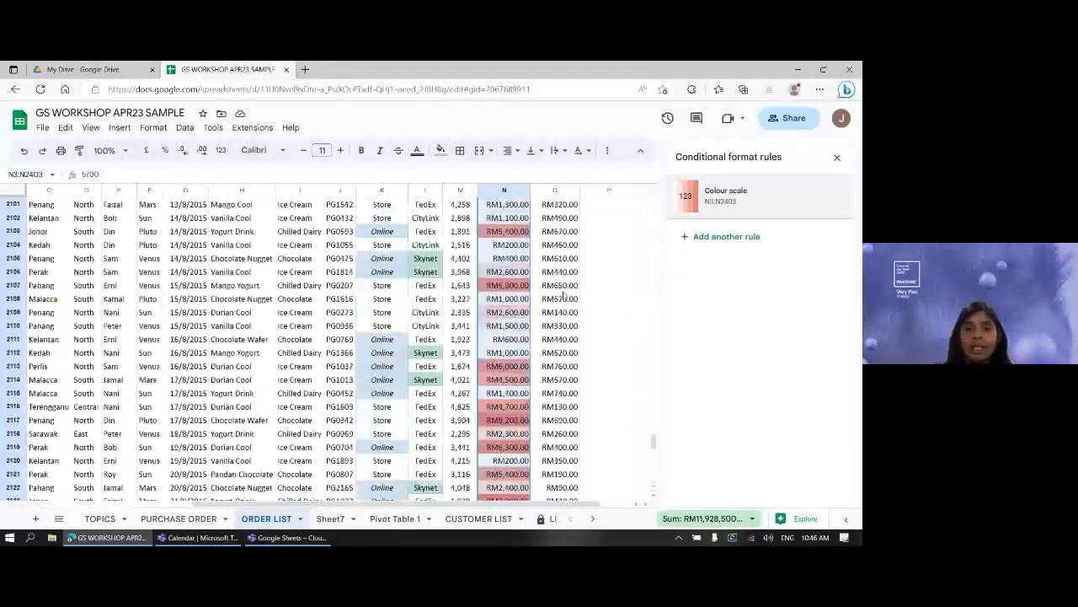
scroll(563, 294, "up", 8)
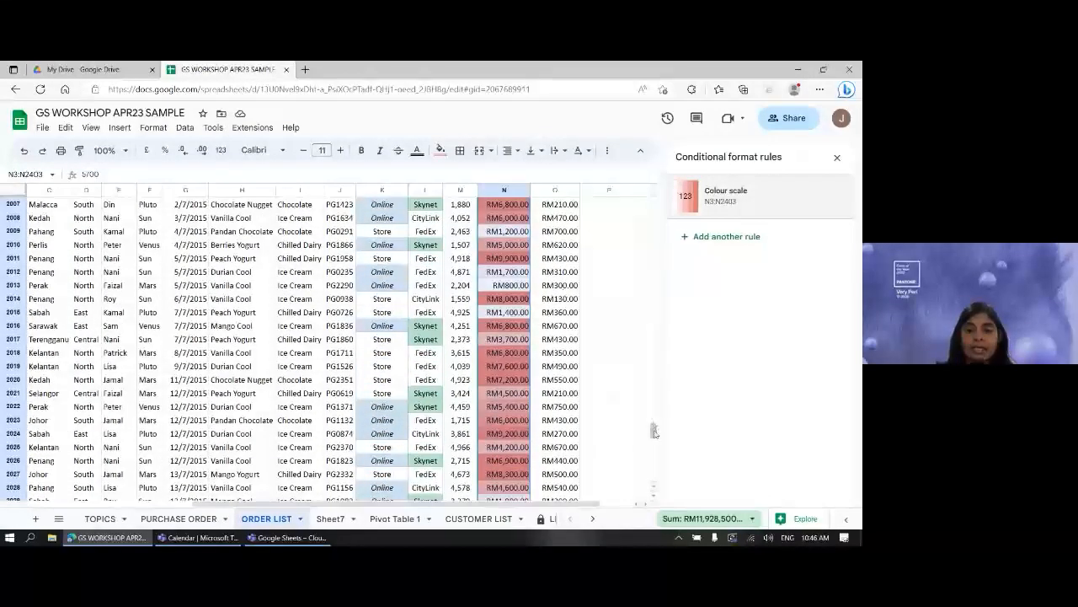
left_click_drag(654, 431, 650, 202)
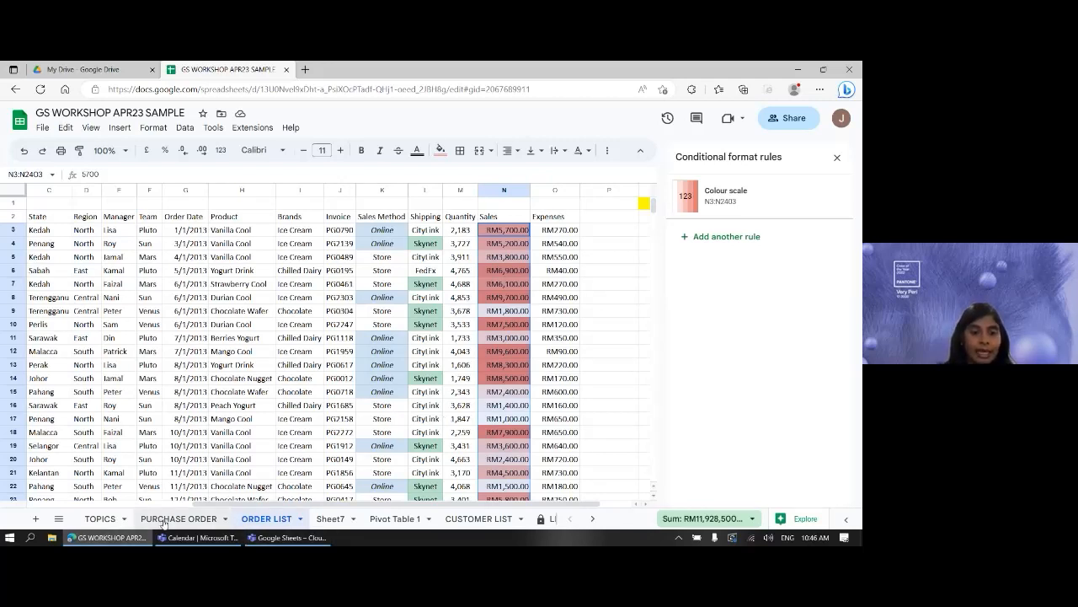
- Tick CONDITIONAL FORMATTING and PIVOT TABLE on the TOPICS sheet, then follow the link to ORDER LIST
left_click(114, 519)
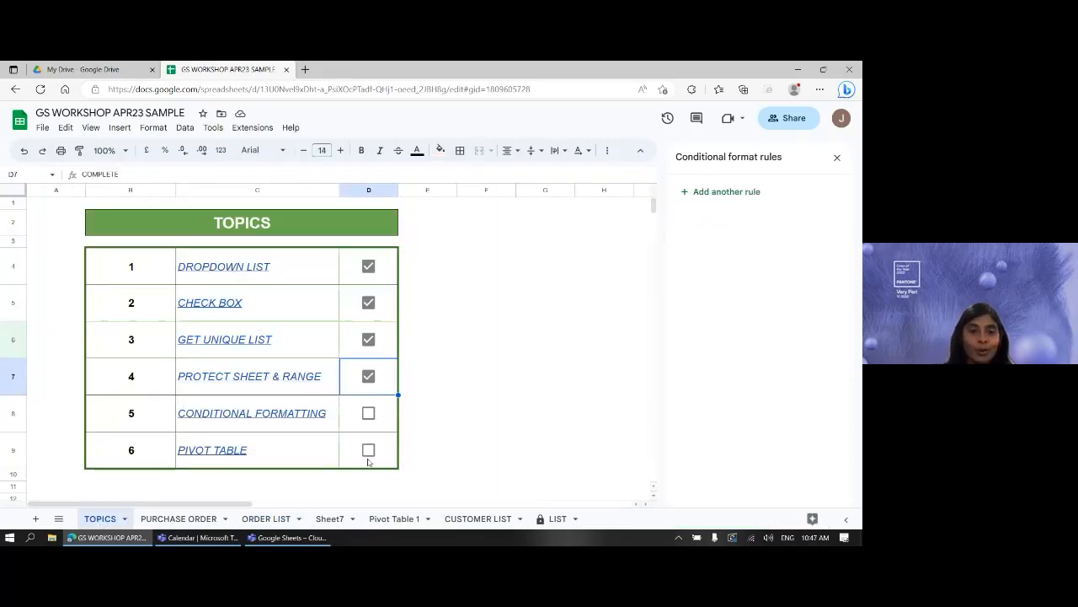
left_click(369, 412)
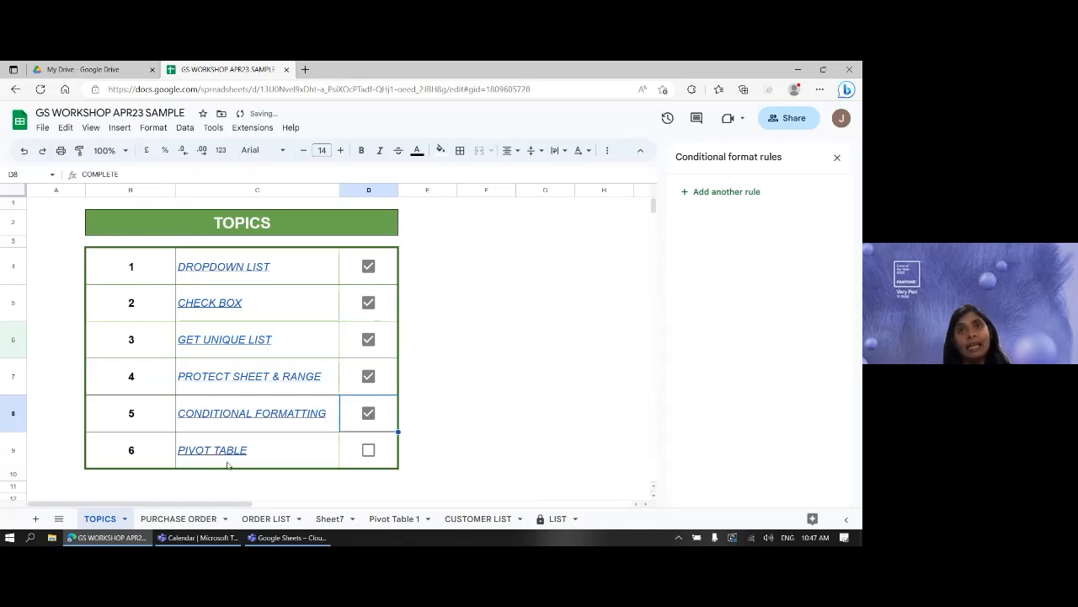
mouse_move(226, 464)
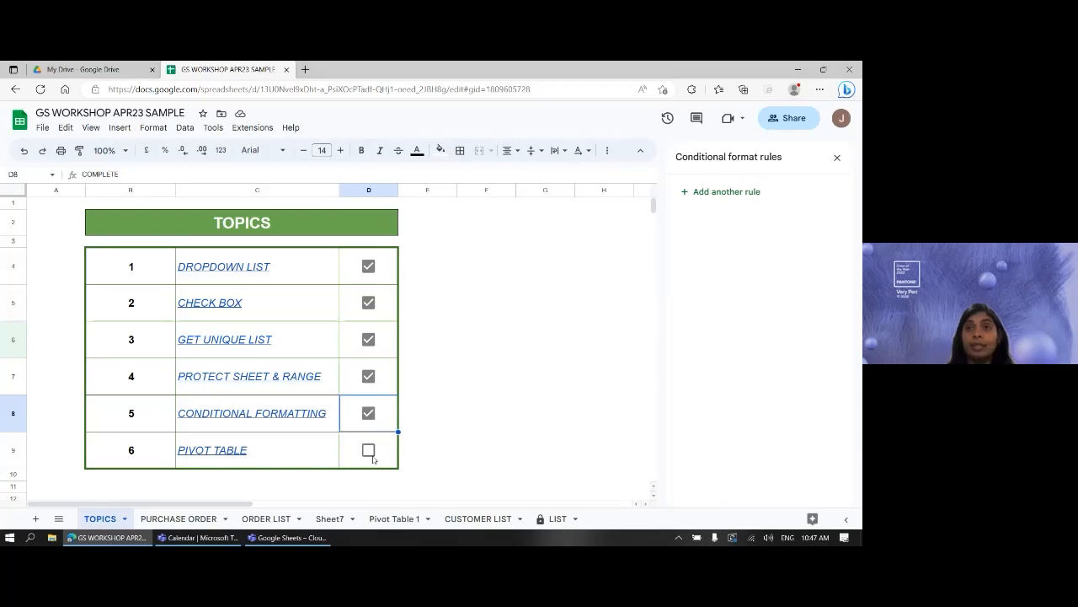
left_click(369, 451)
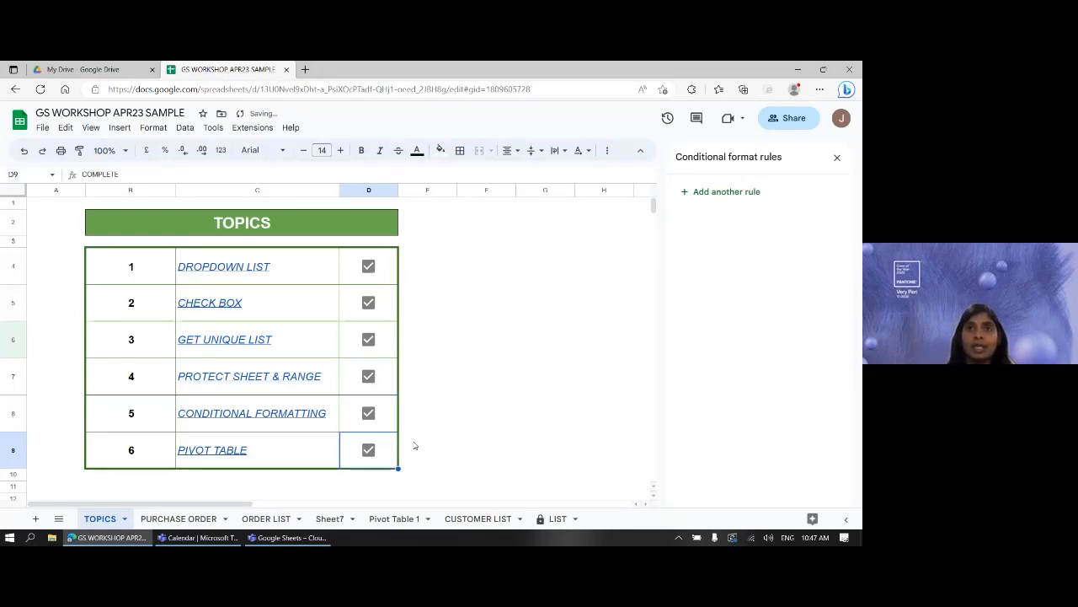
mouse_move(226, 451)
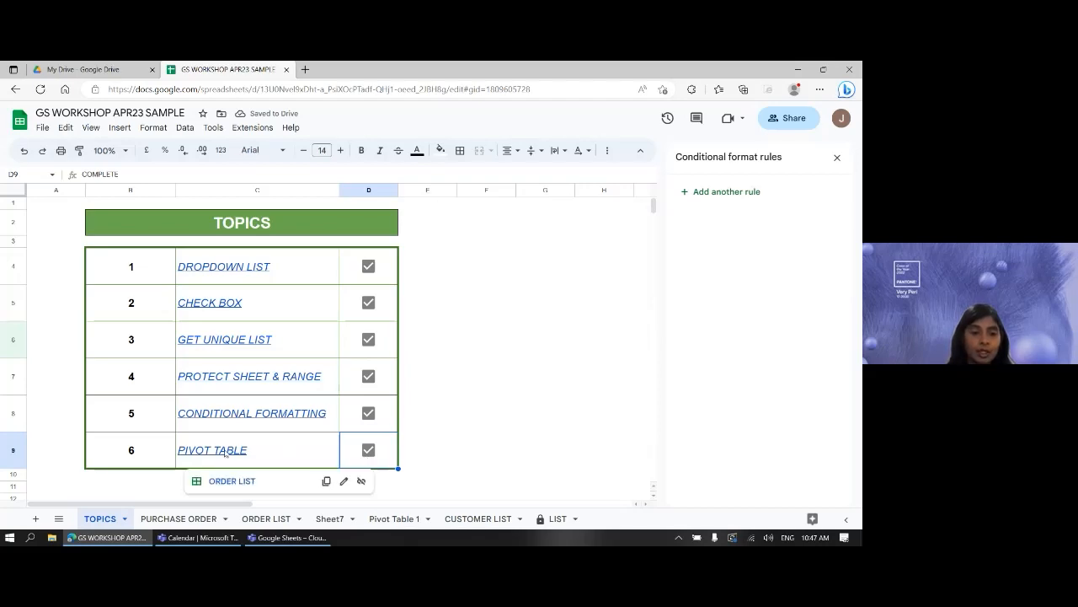
left_click(224, 481)
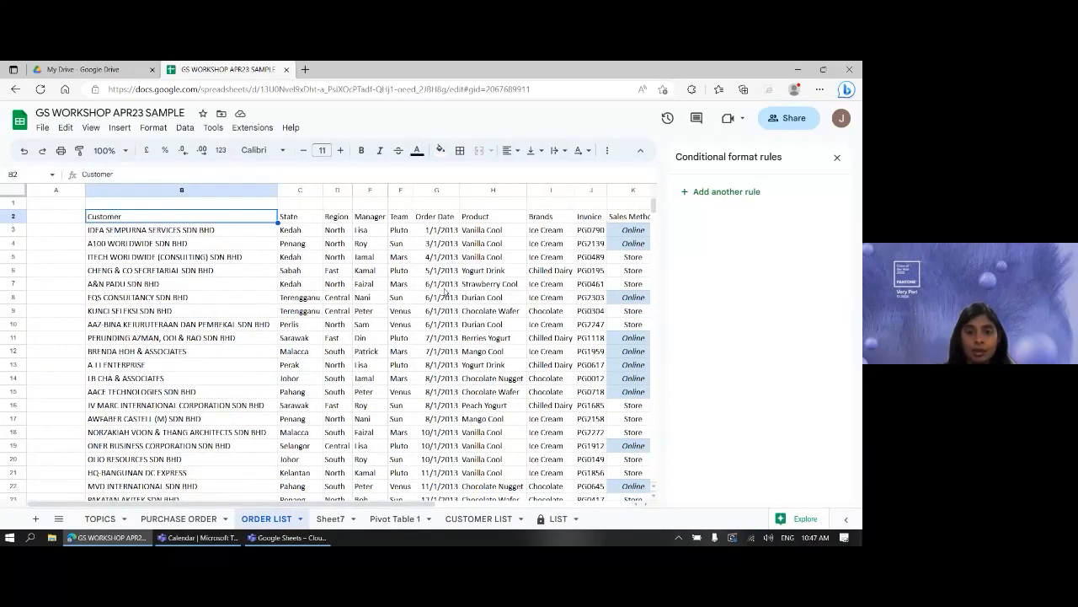
- Close the rules panel and start a pivot table from 'ORDER LIST'!B2:O2403 on a new sheet
left_click(836, 159)
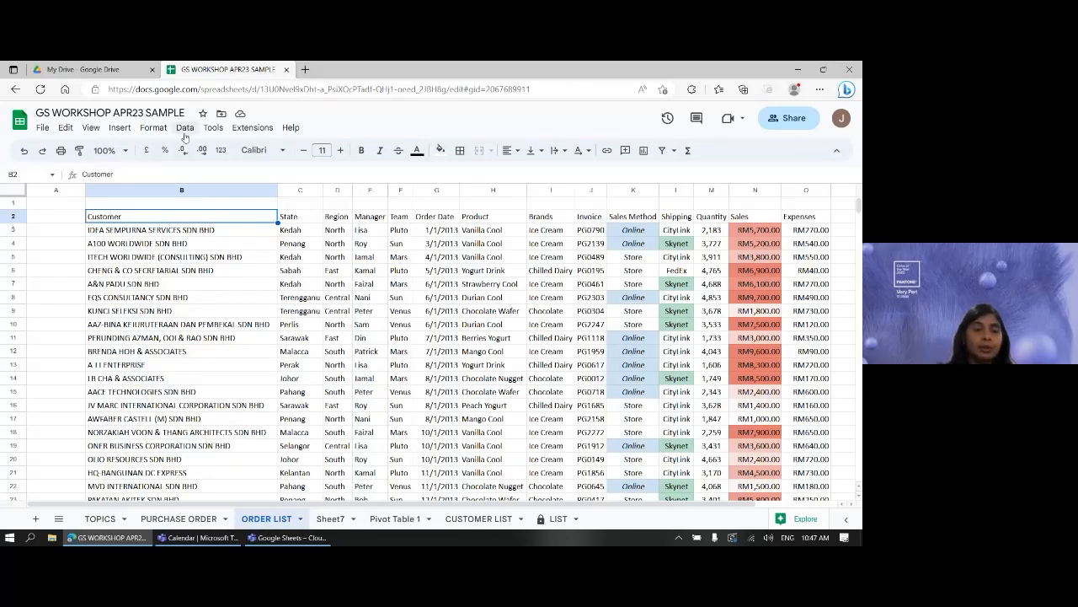
left_click(126, 128)
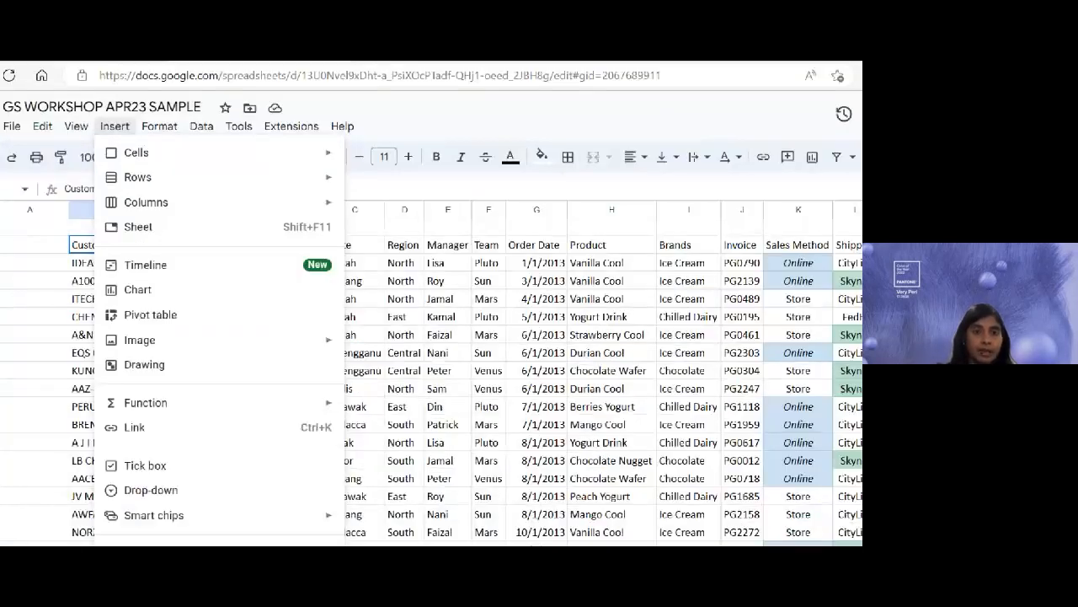
left_click_drag(208, 131, 264, 133)
left_click_drag(211, 377, 345, 420)
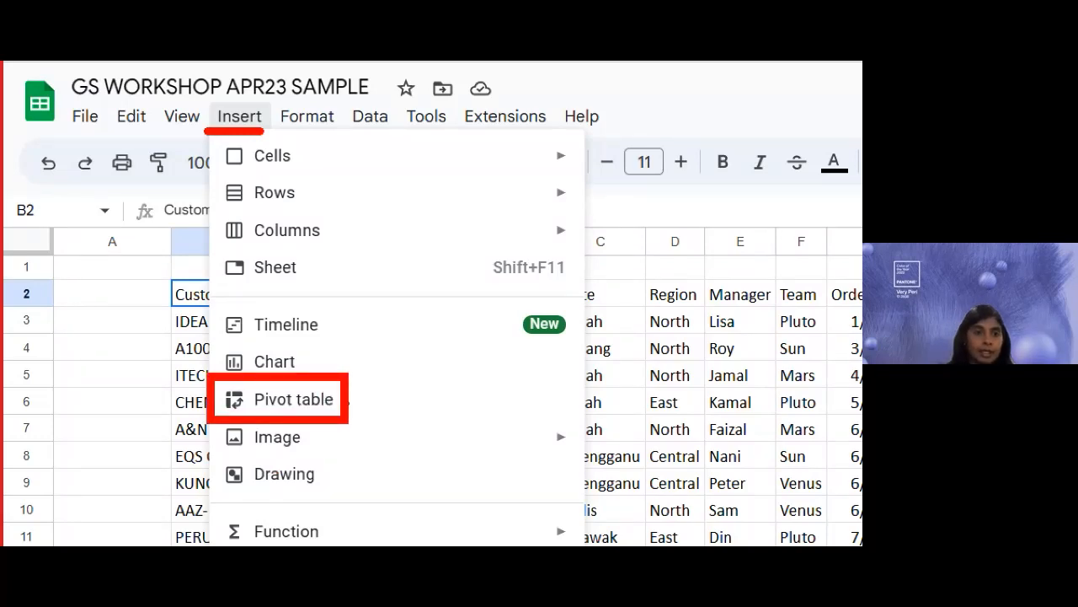
key("Escape")
left_click(239, 116)
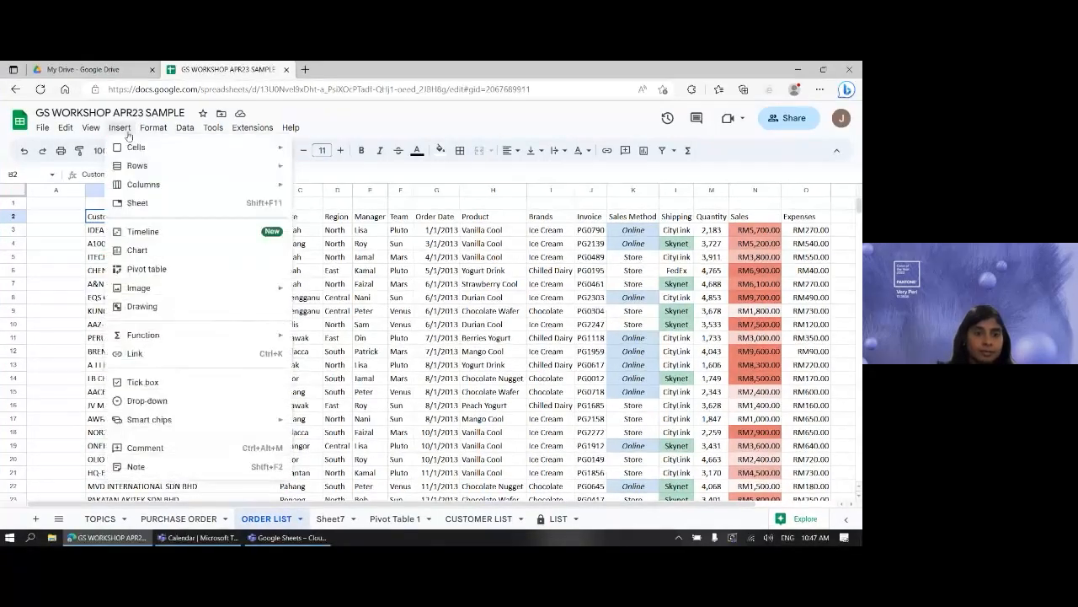
left_click(136, 272)
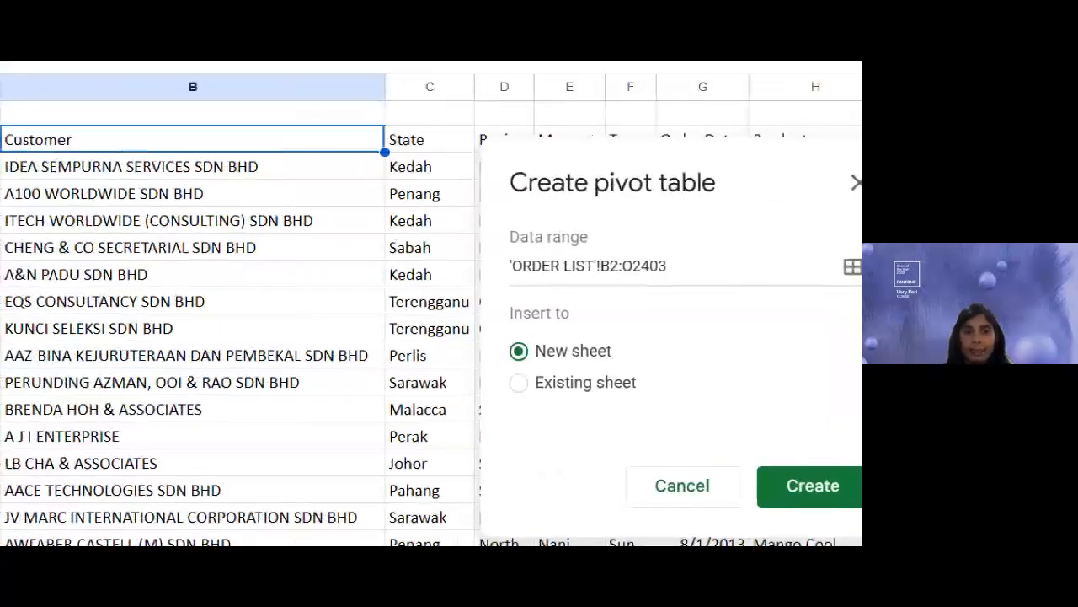
left_click_drag(525, 296, 676, 295)
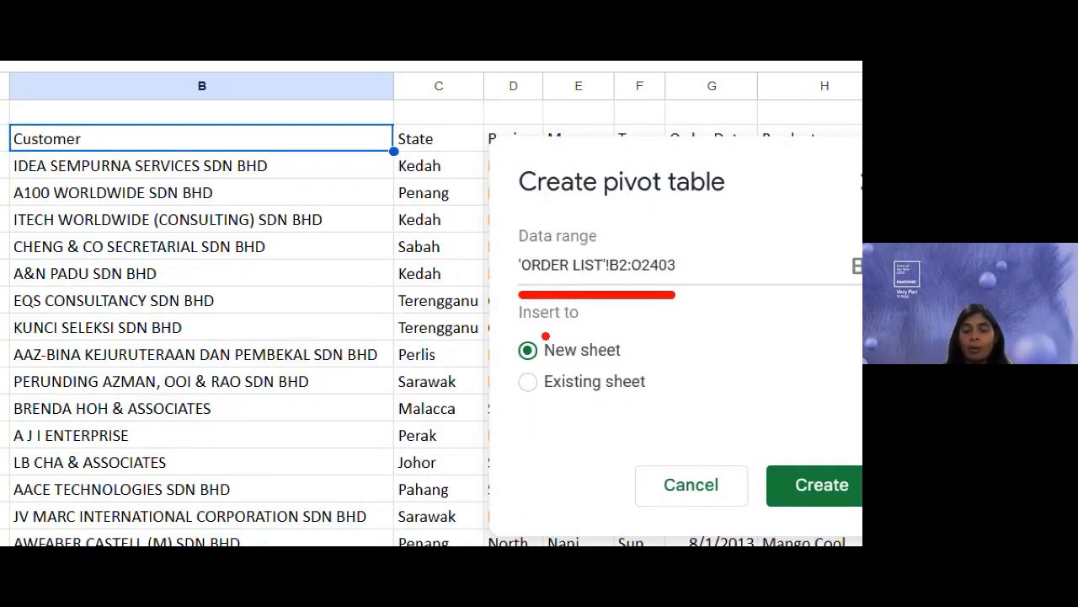
left_click_drag(520, 365, 633, 365)
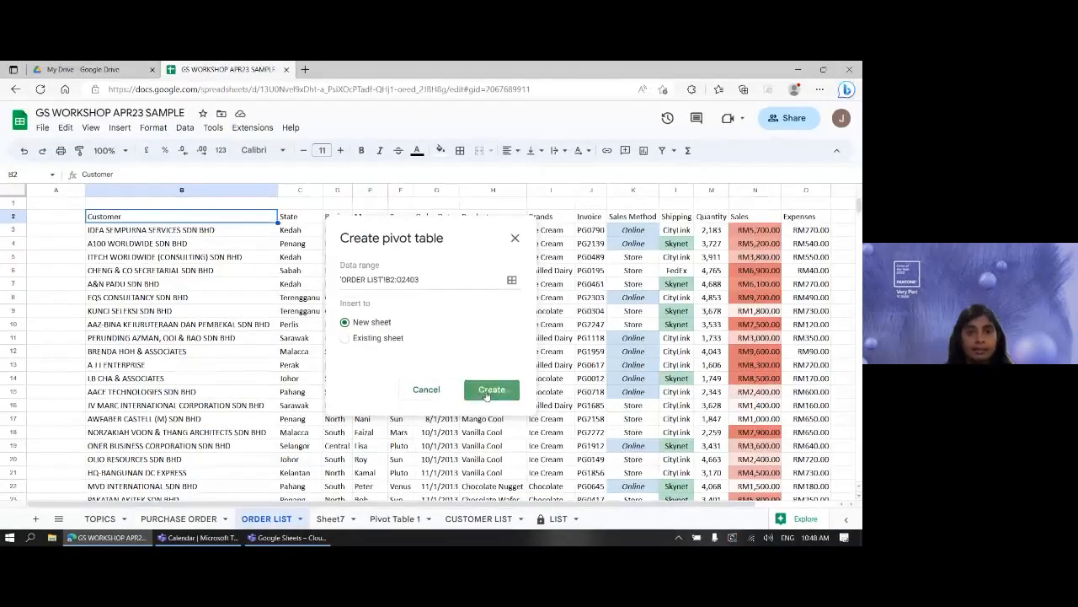
left_click(690, 446)
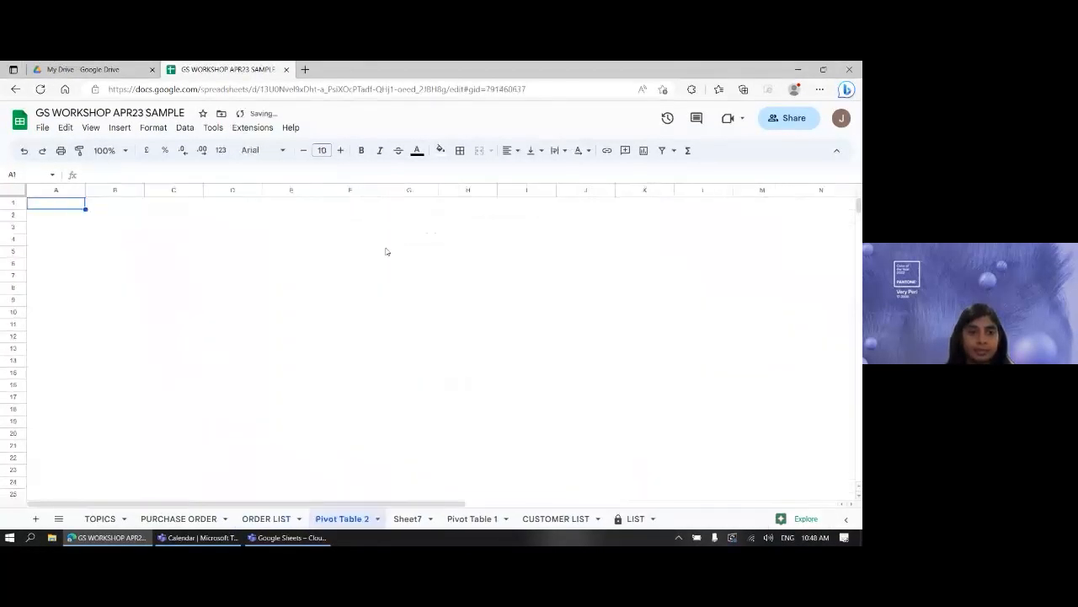
left_click(196, 267)
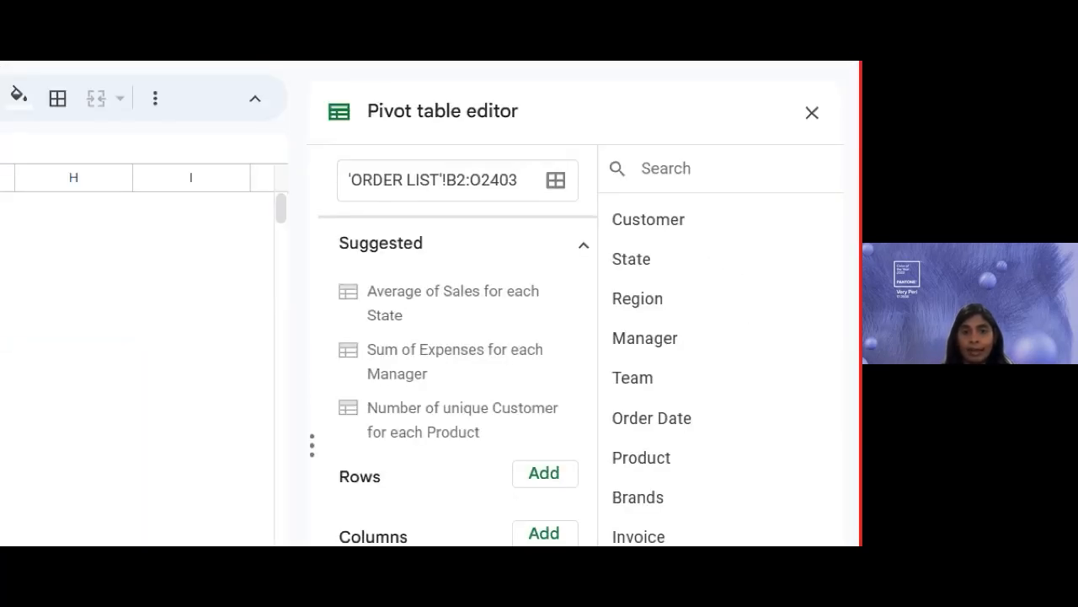
left_click_drag(352, 200, 523, 201)
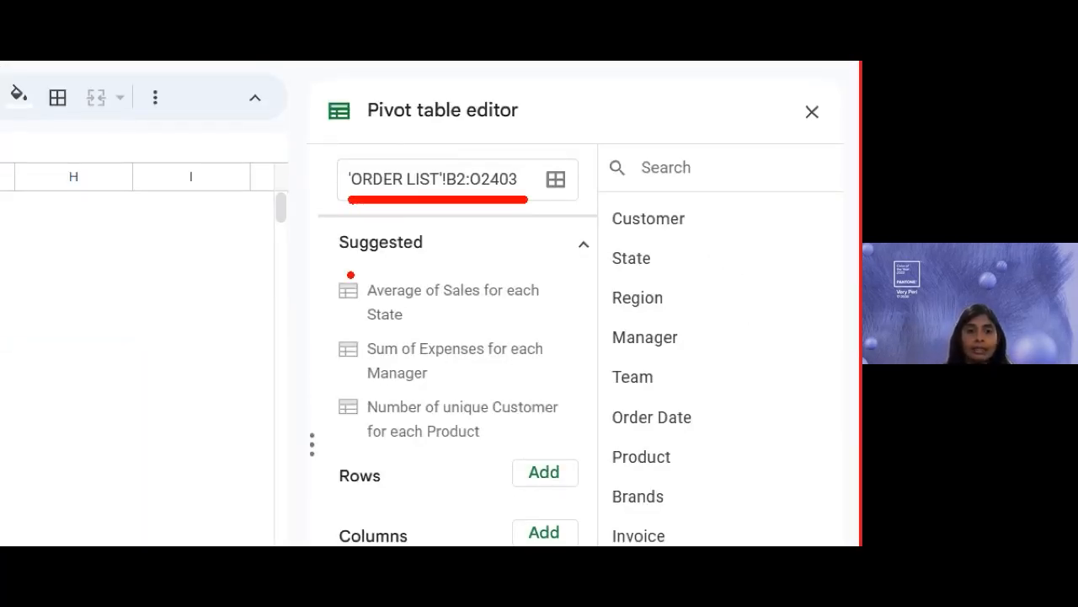
left_click_drag(344, 266, 418, 265)
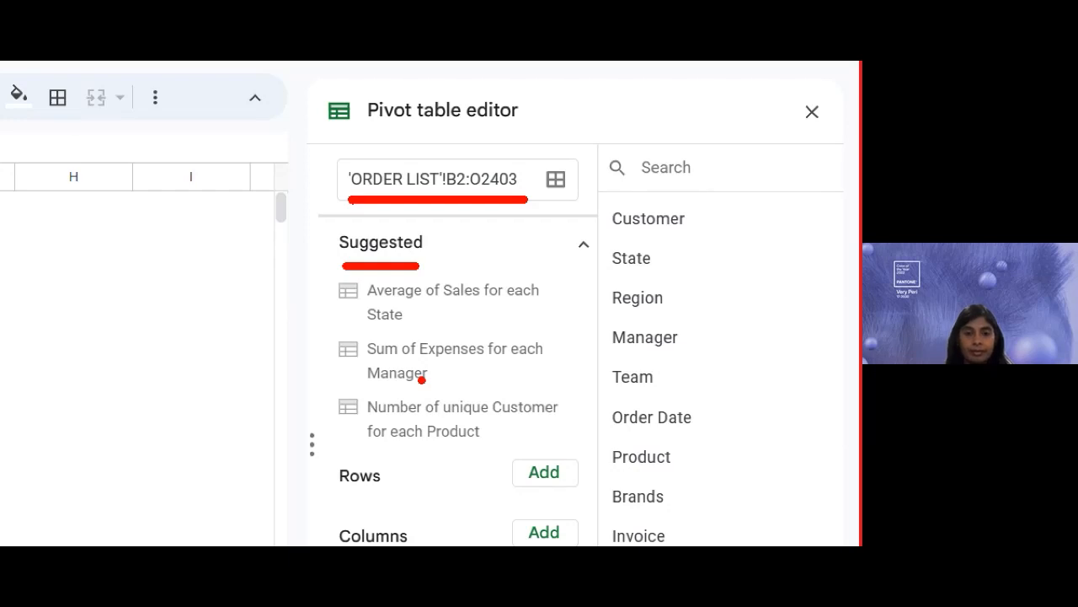
- Apply the 'Sum of Expenses for each Manager' suggestion, totalling RM968,900.00, and widen the editor
left_click(411, 369)
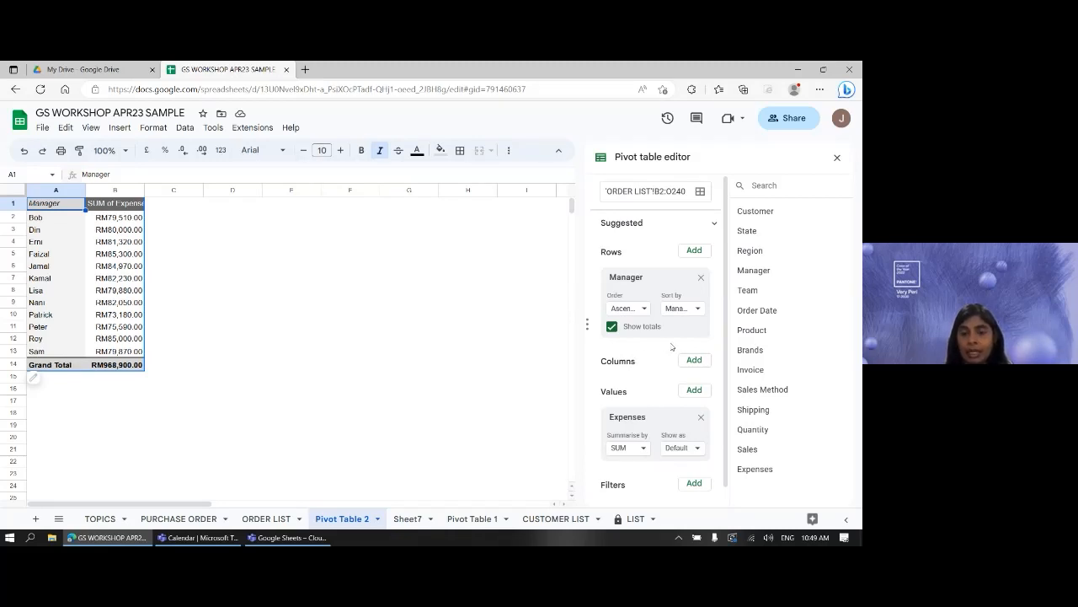
scroll(672, 347, "down", 1)
scroll(698, 325, "up", 1)
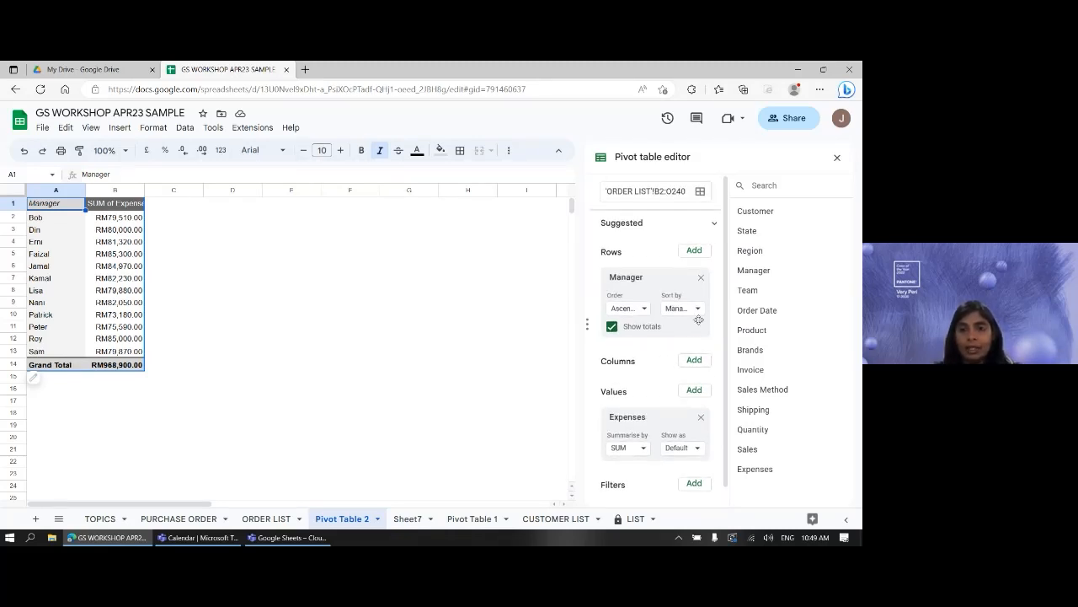
left_click_drag(607, 337, 619, 337)
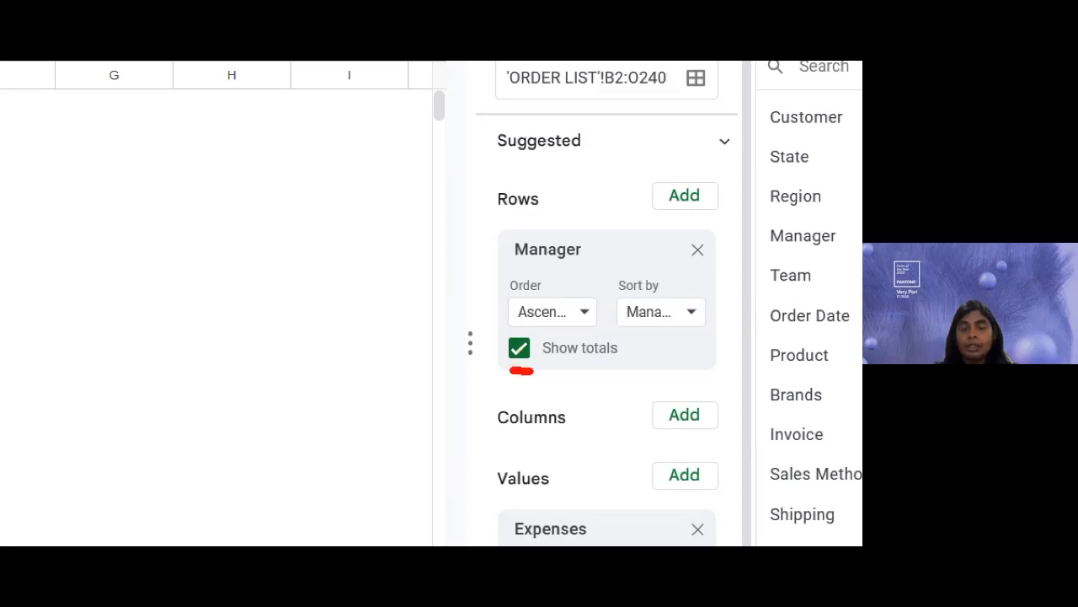
left_click_drag(533, 369, 628, 369)
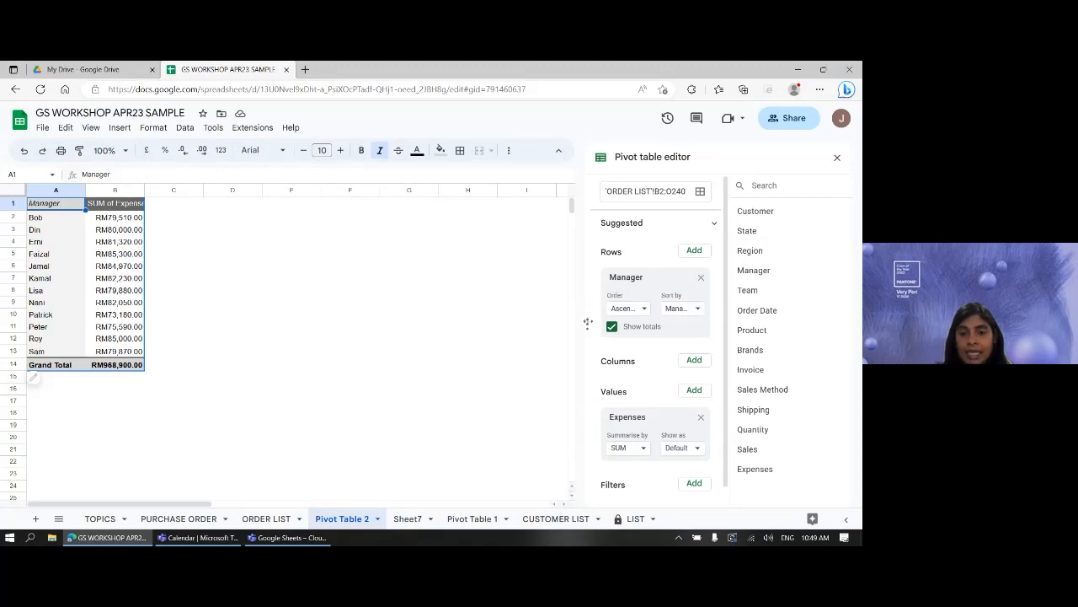
left_click_drag(586, 324, 552, 322)
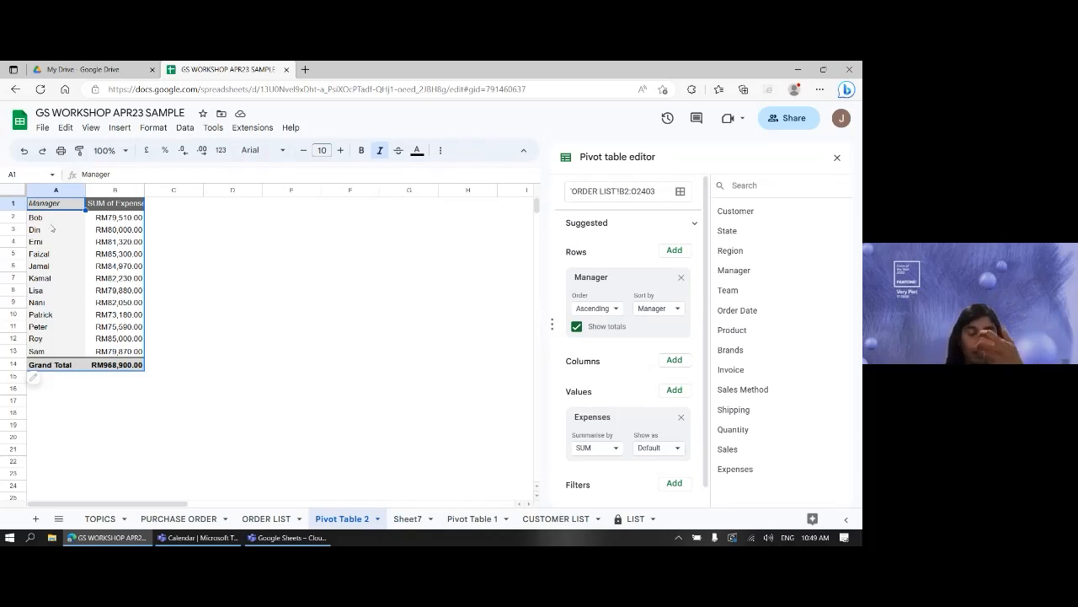
- Sort the Manager rows by SUM of Expenses
left_click(679, 309)
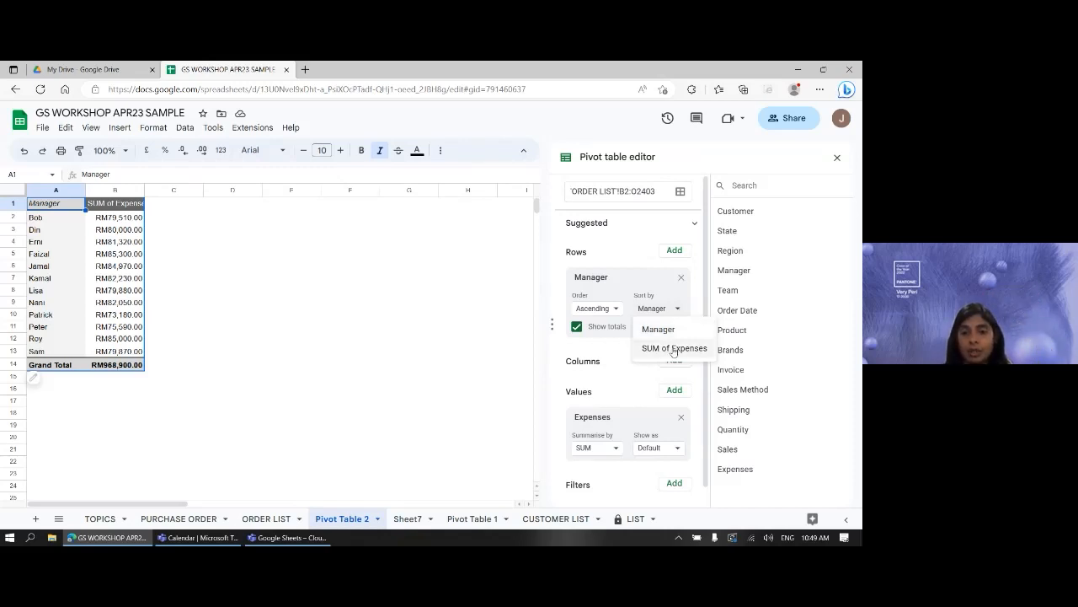
left_click(679, 350)
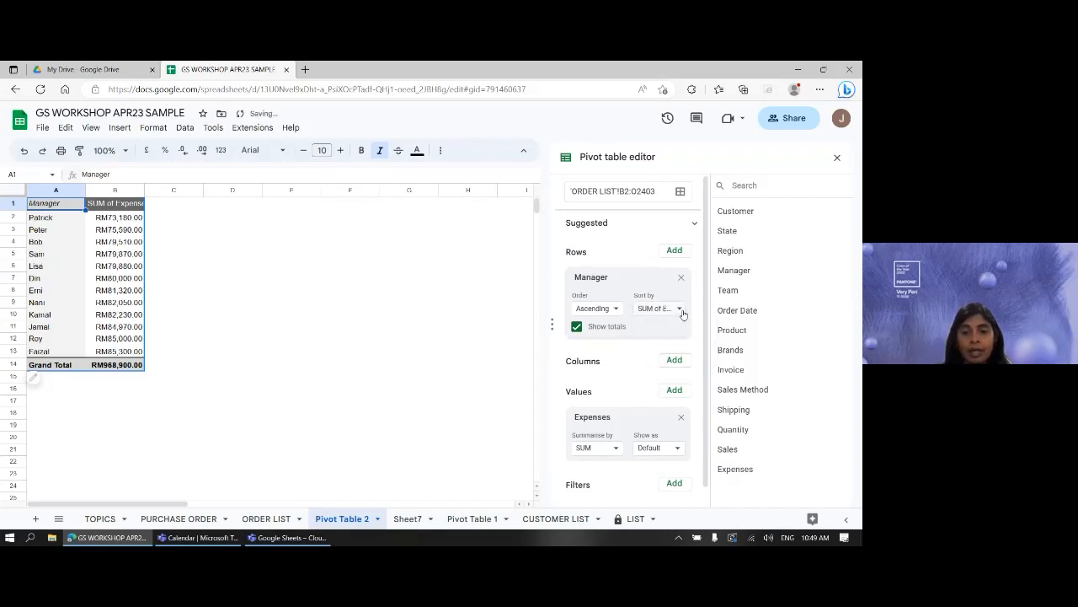
left_click_drag(548, 308, 530, 306)
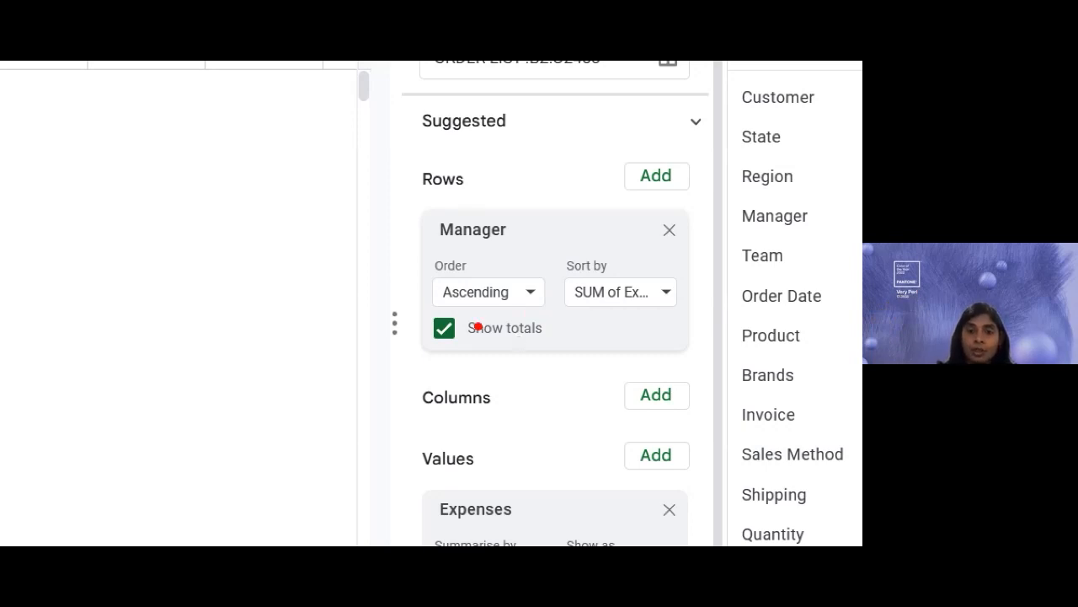
- Add Region to the pivot rows as an outer group above Manager
left_click_drag(445, 310, 667, 311)
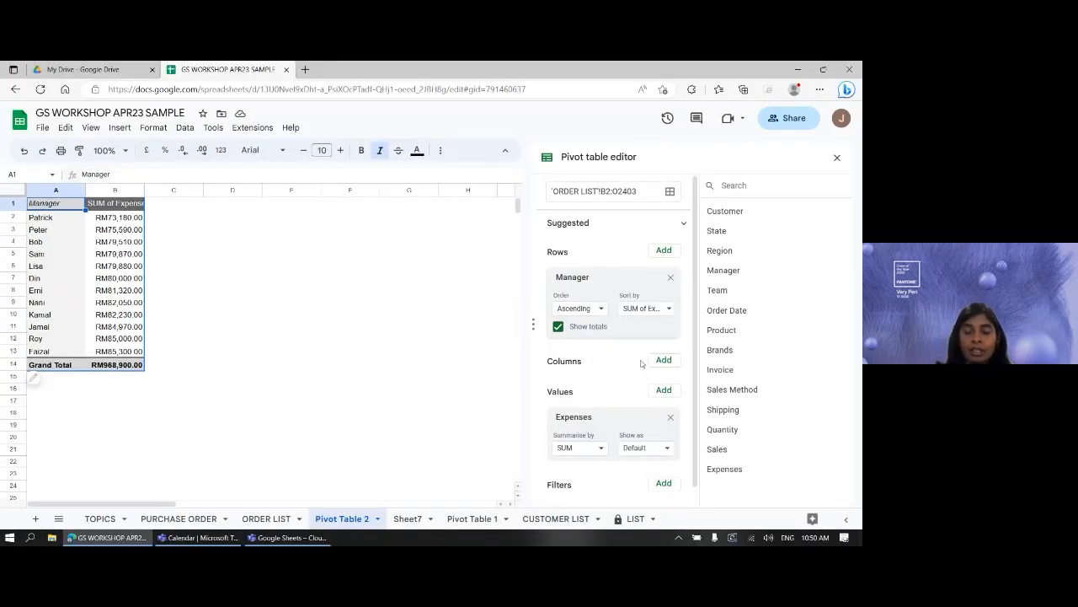
scroll(651, 381, "down", 1)
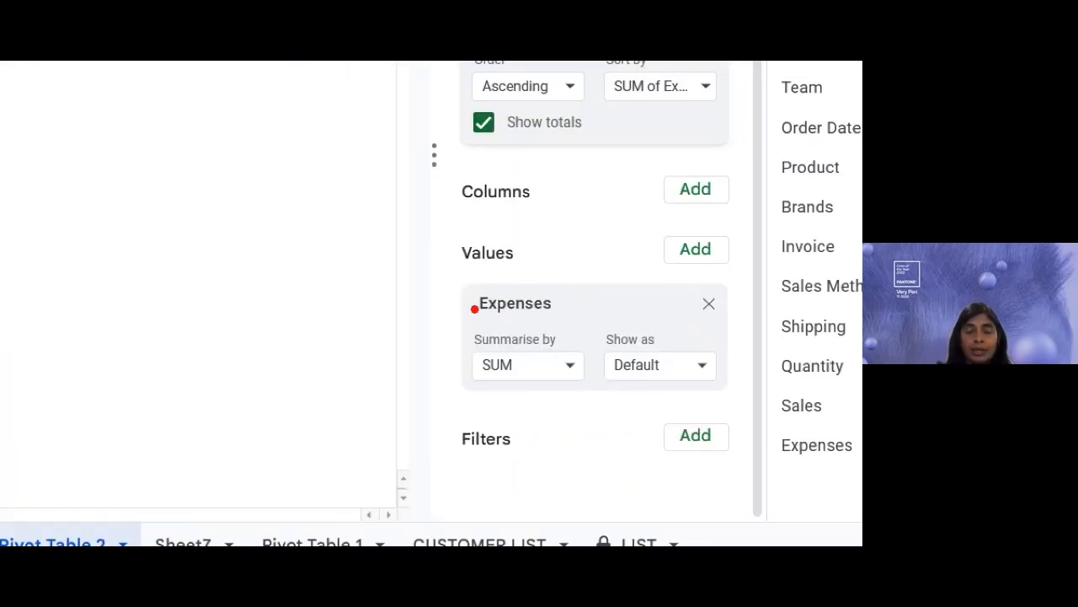
left_click_drag(482, 380, 545, 382)
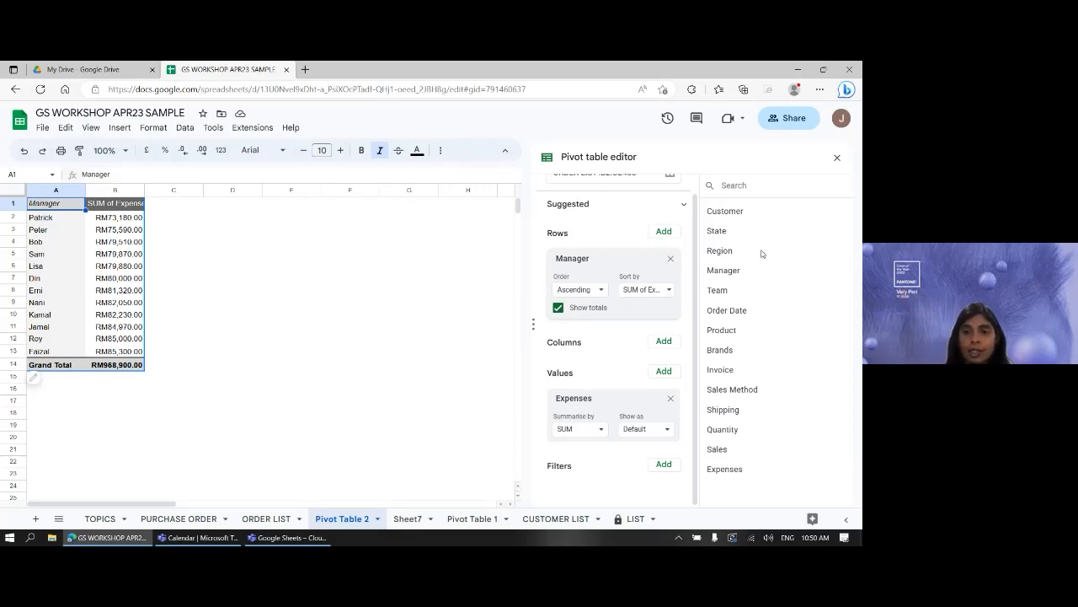
left_click_drag(720, 253, 581, 258)
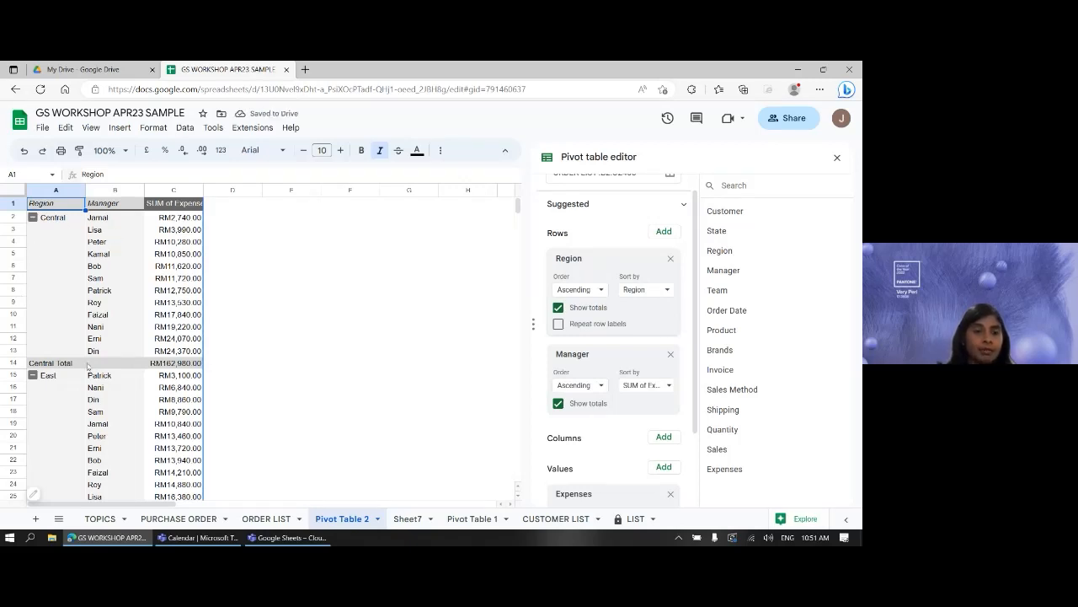
- Move Region from rows to columns, giving Central, East, North and South expense columns per Manager
scroll(201, 348, "down", 2)
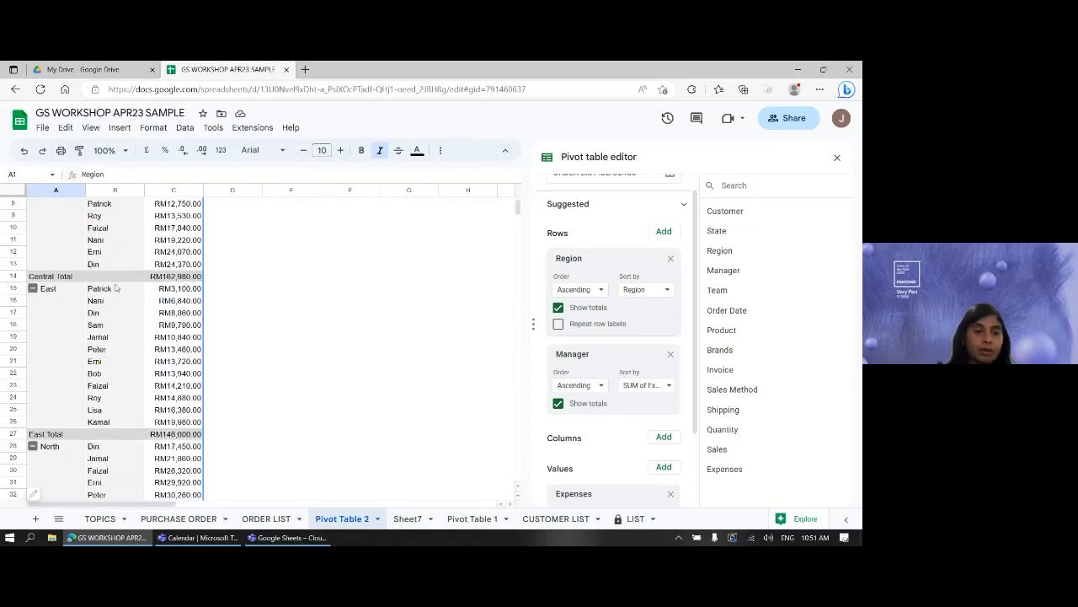
scroll(152, 395, "down", 5)
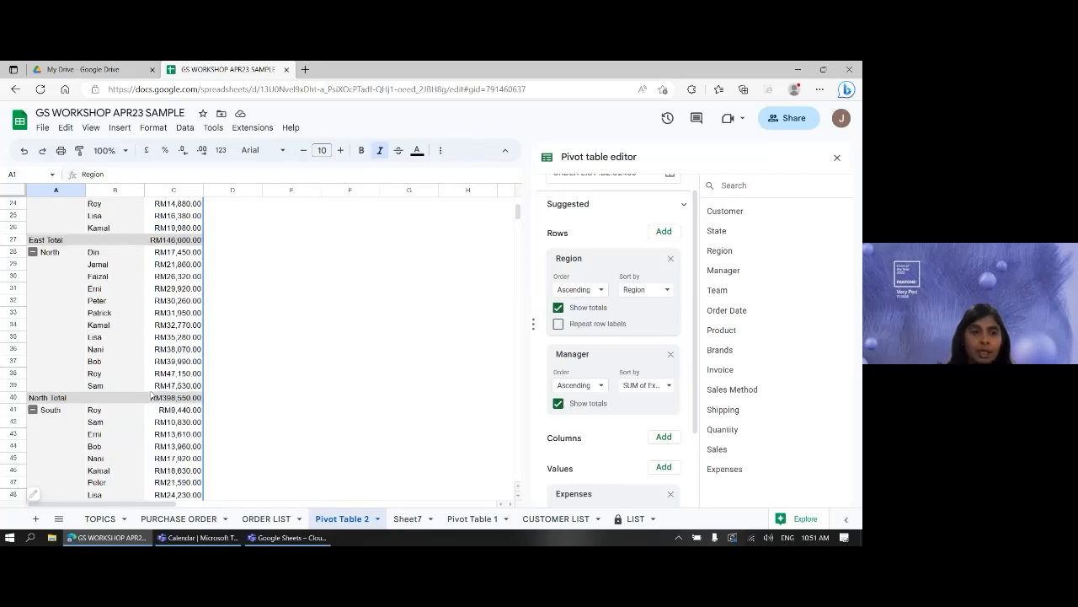
scroll(152, 395, "up", 8)
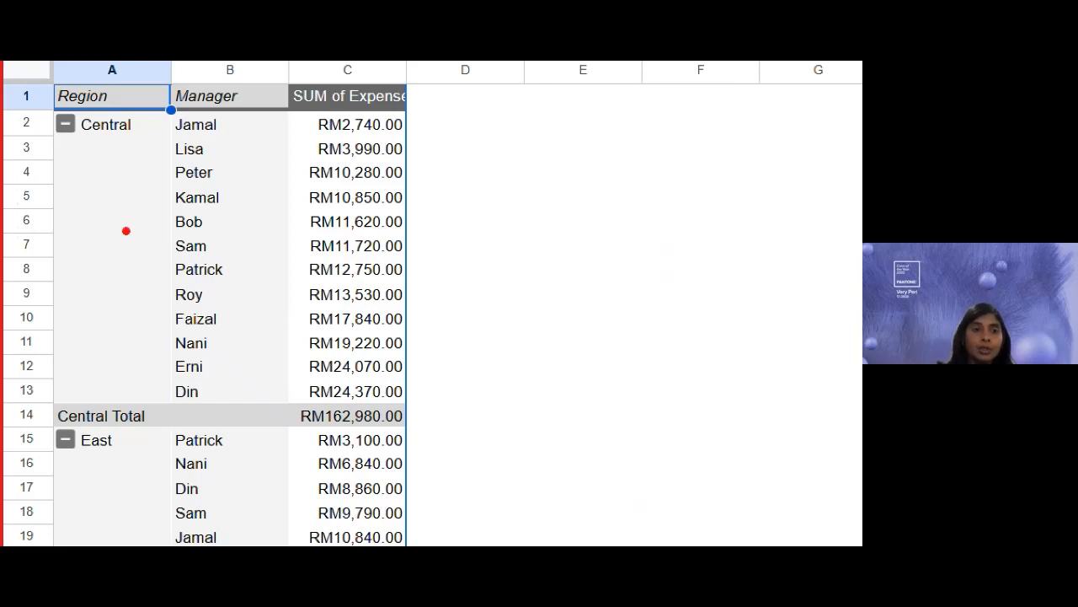
left_click_drag(79, 151, 140, 166)
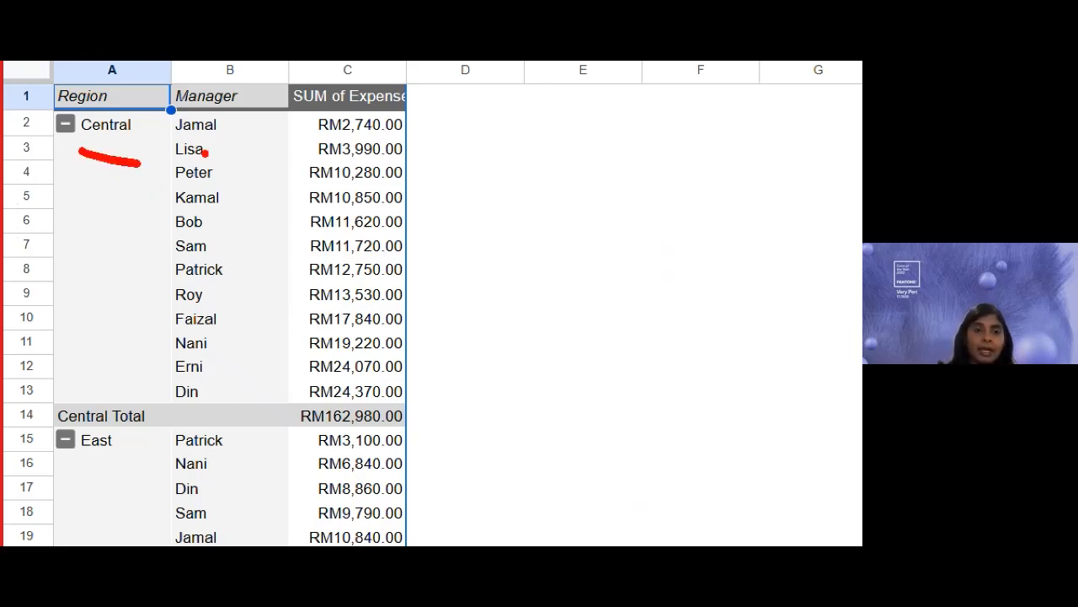
left_click_drag(233, 132, 247, 331)
left_click_drag(243, 435, 257, 522)
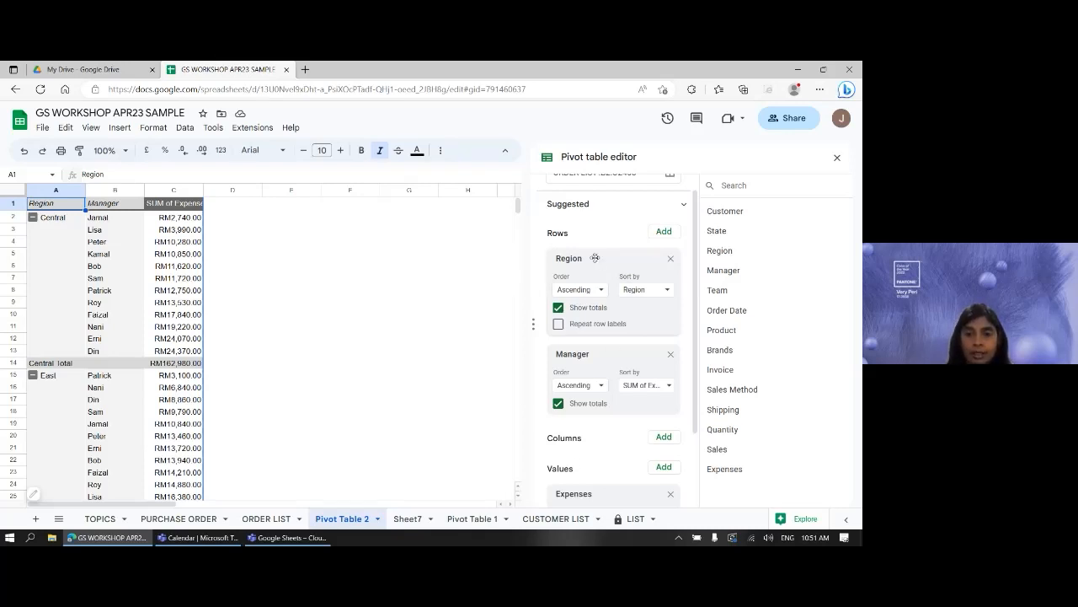
left_click_drag(594, 258, 627, 369)
- Set the Region column card to Ascending order, sorted by SUM of Expenses
scroll(568, 337, "down", 1)
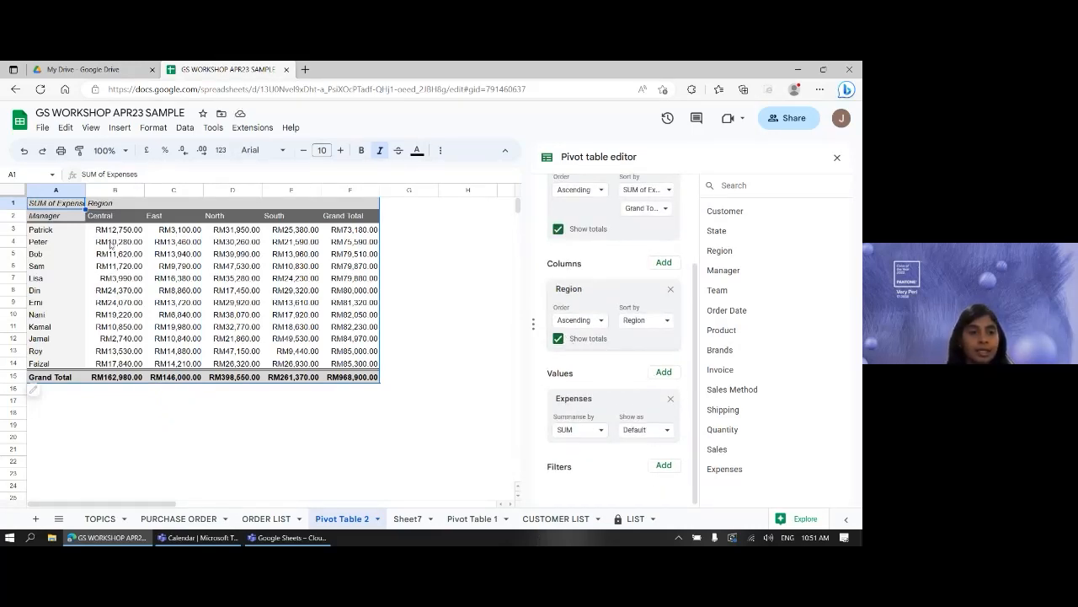
left_click(59, 234)
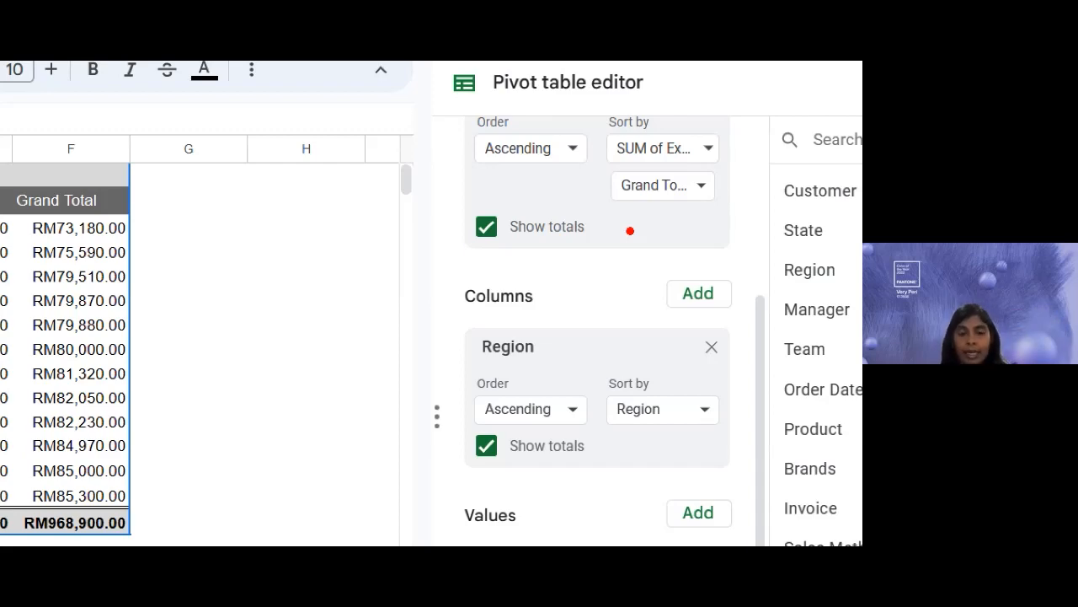
scroll(695, 399, "up", 3)
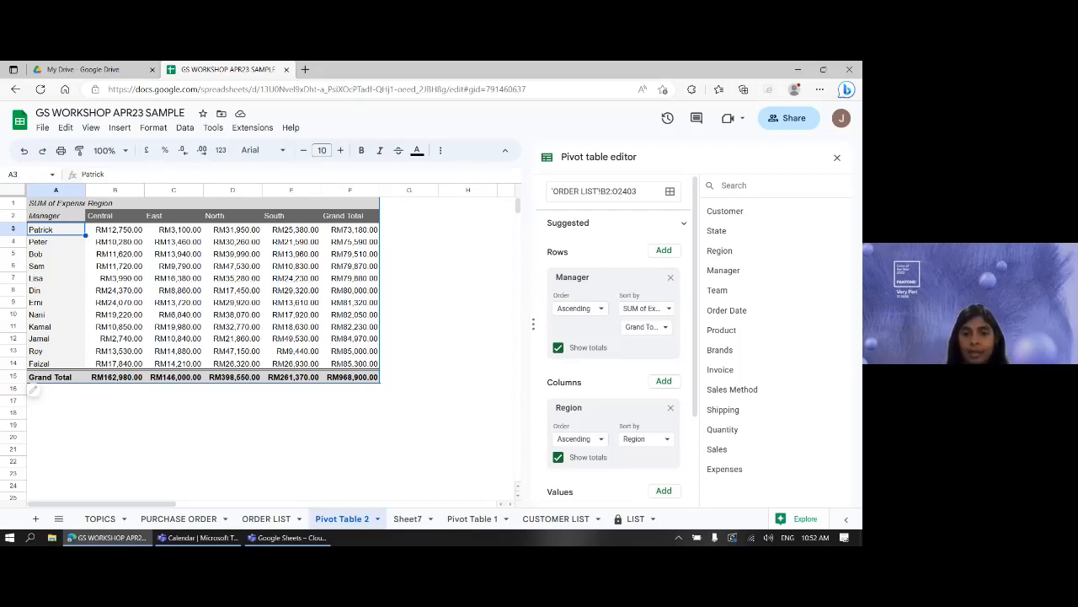
scroll(616, 396, "down", 2)
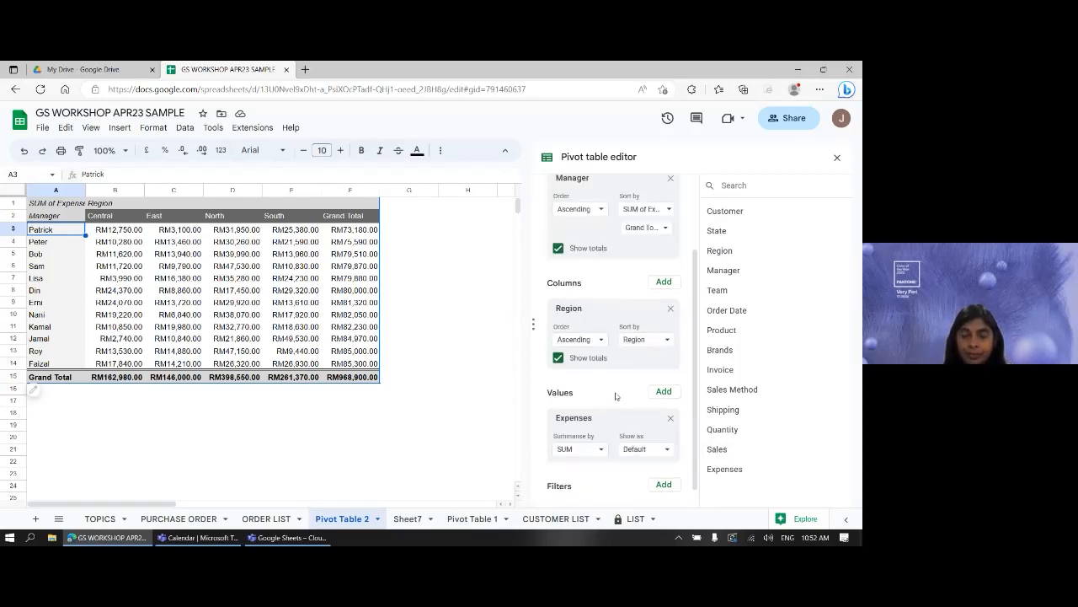
scroll(616, 395, "down", 1)
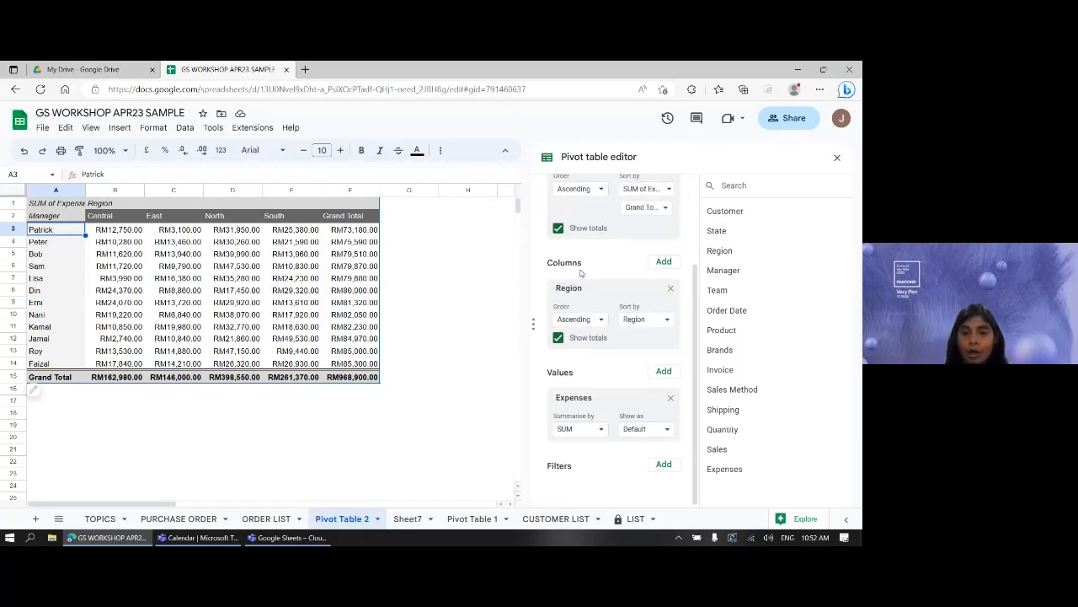
left_click(577, 322)
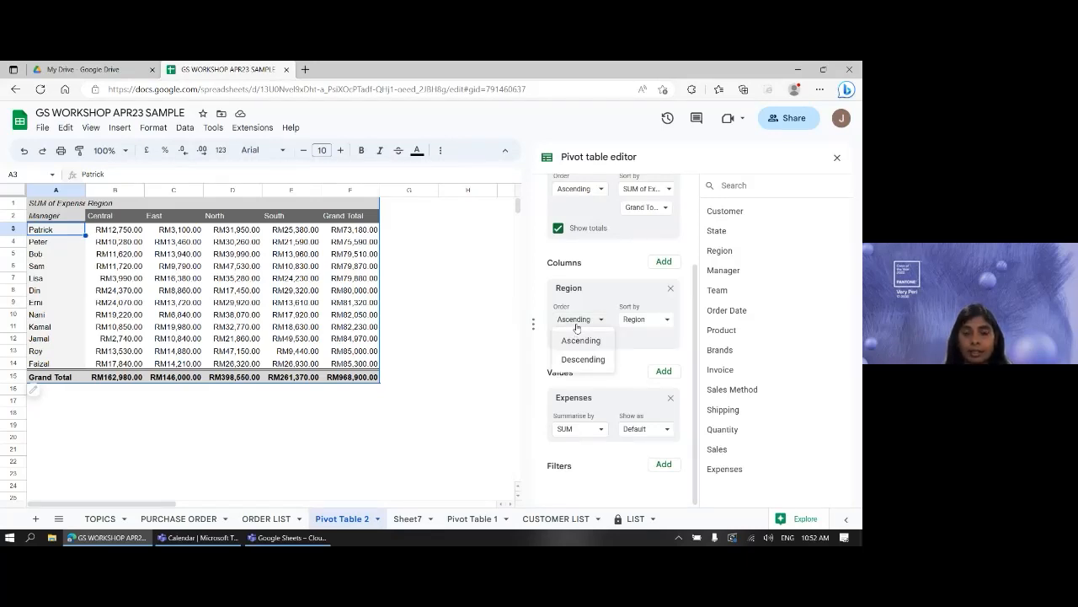
left_click(580, 340)
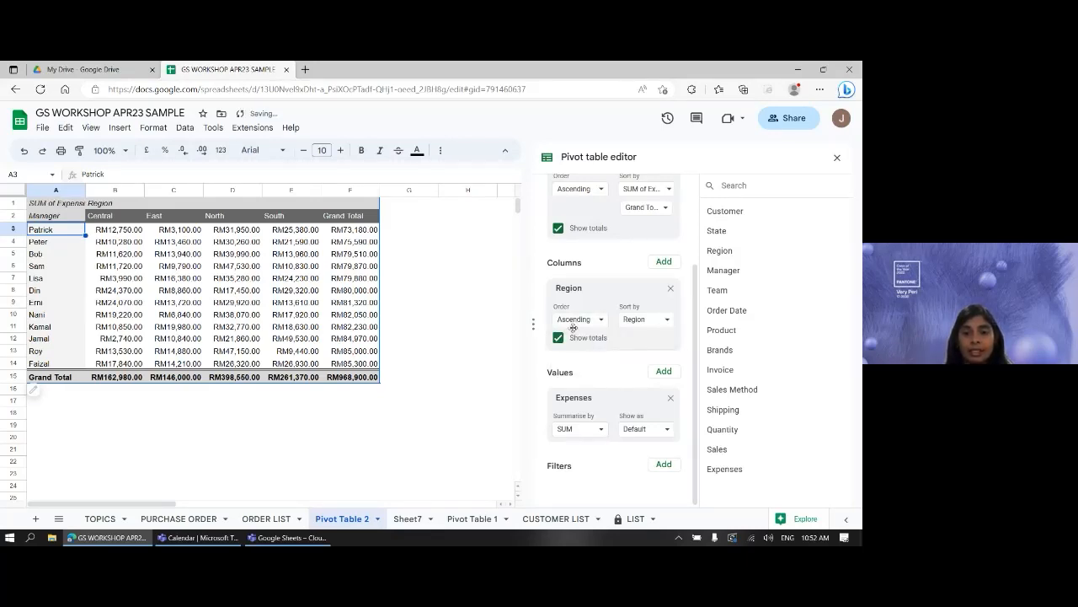
left_click(650, 320)
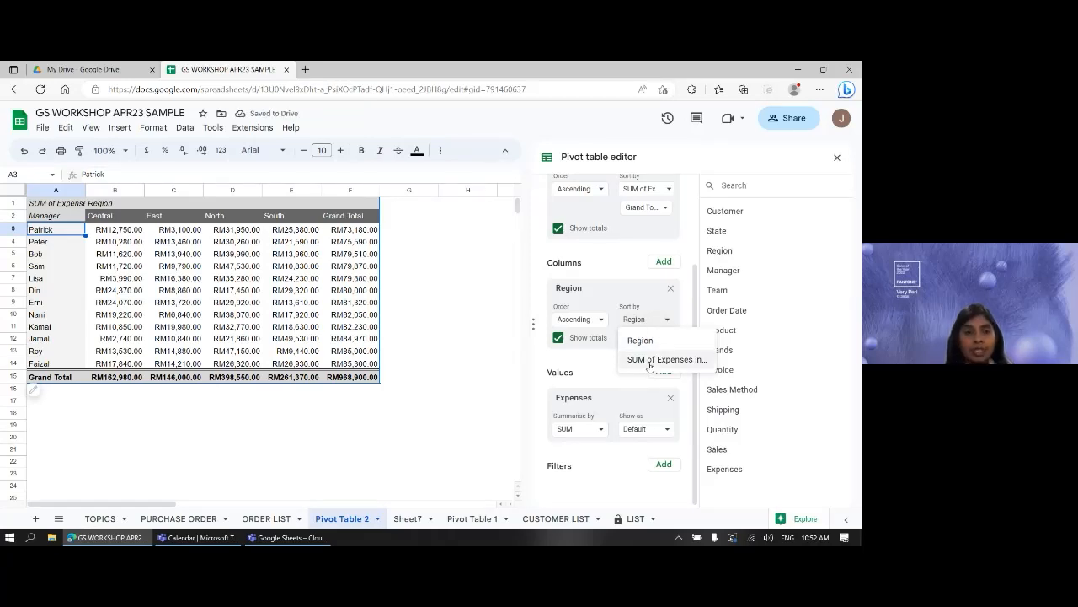
left_click(650, 364)
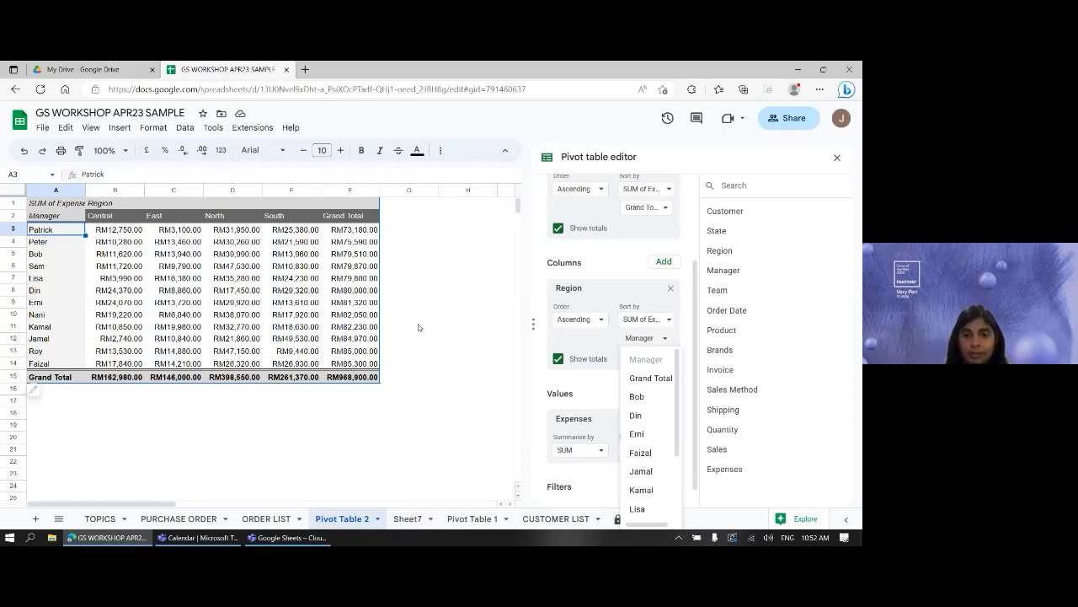
left_click(467, 381)
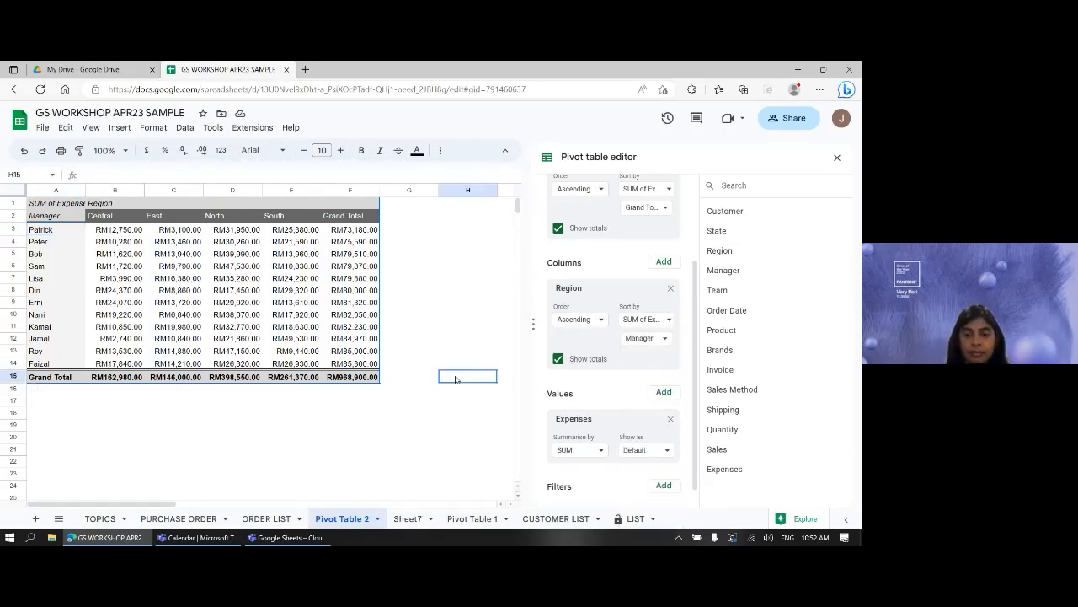
scroll(631, 350, "down", 1)
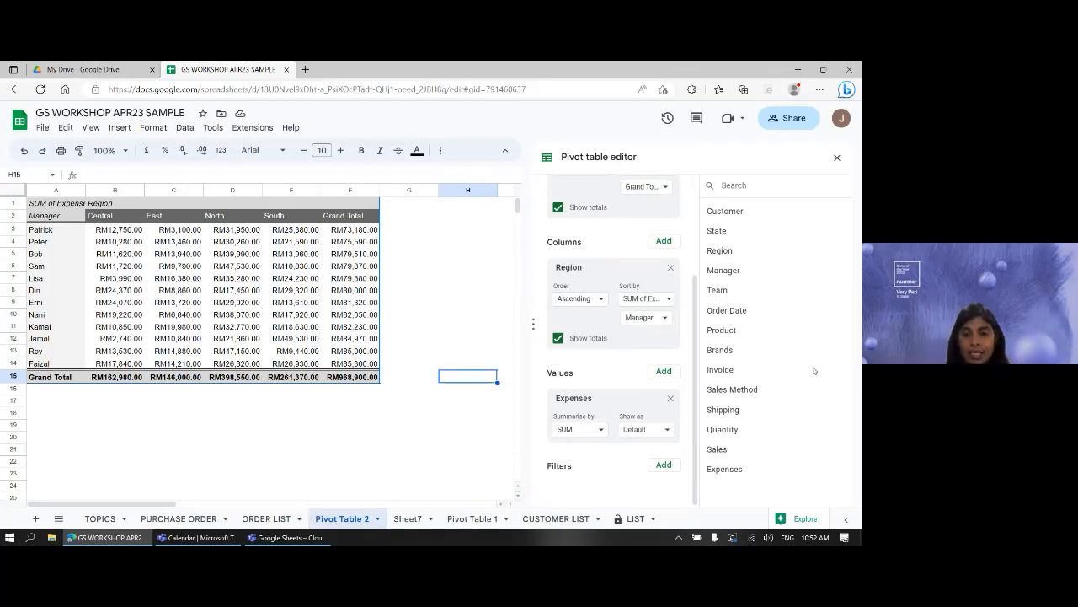
- Add Sales to the pivot values twice, giving two SUM of Sales columns per Region
left_click_drag(717, 450, 583, 381)
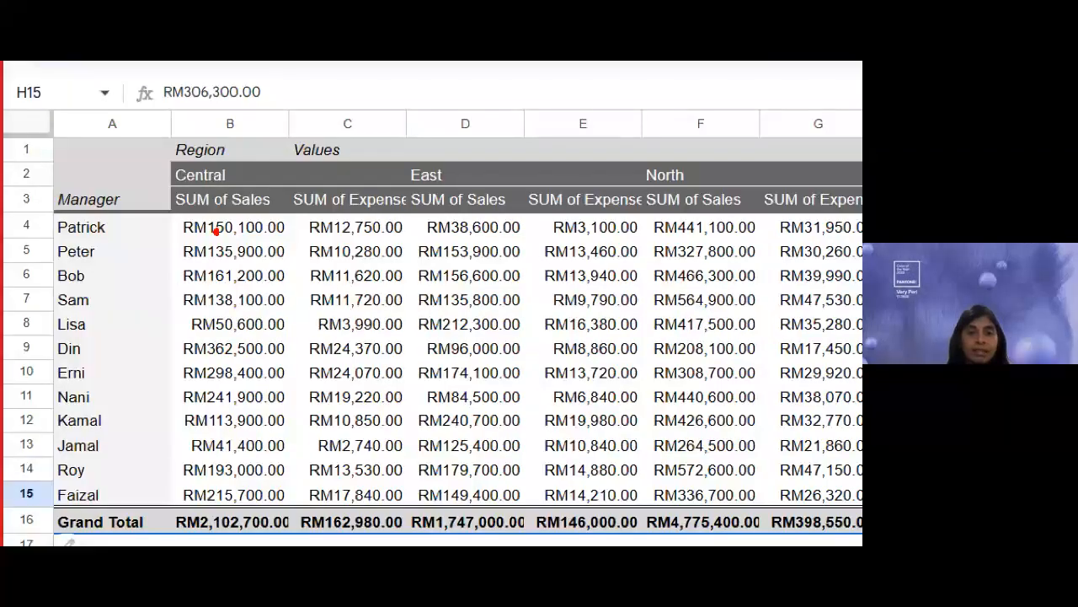
left_click_drag(223, 248, 264, 236)
left_click_drag(334, 251, 376, 244)
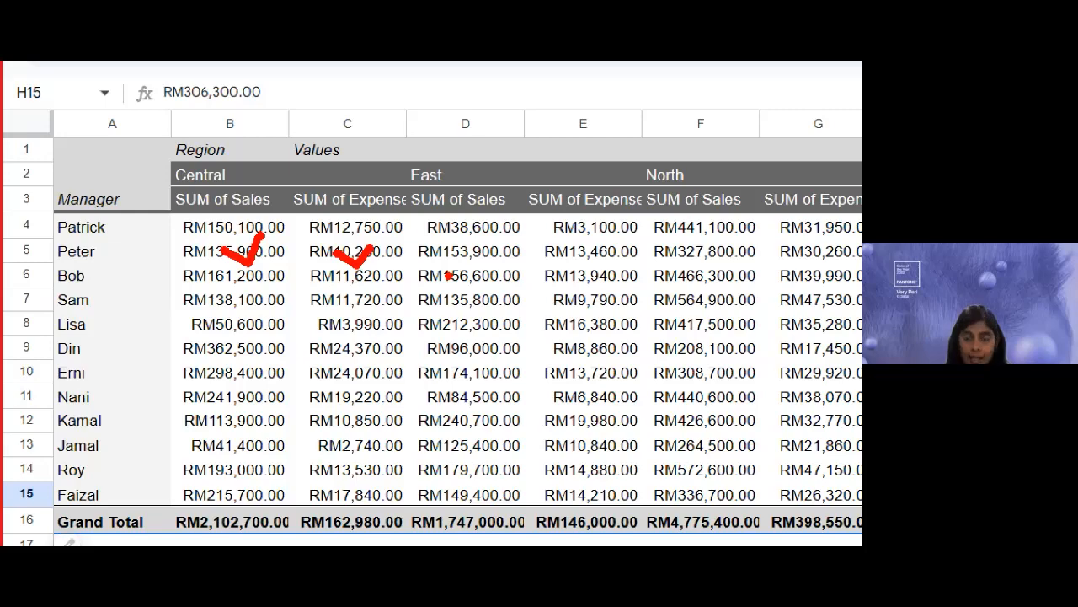
key("Escape")
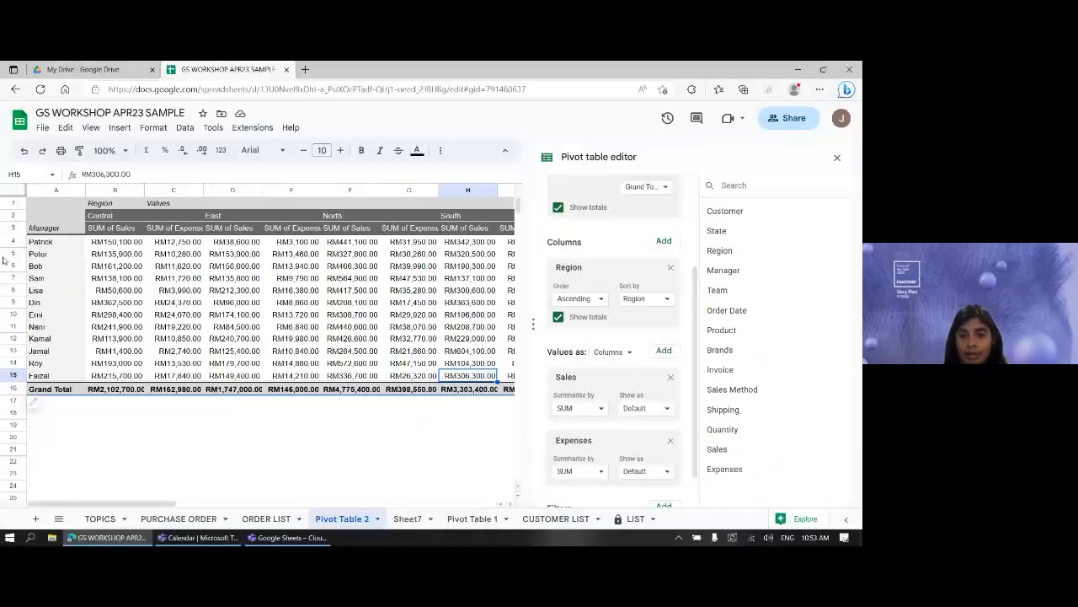
scroll(332, 405, "down", 1)
scroll(662, 426, "down", 1)
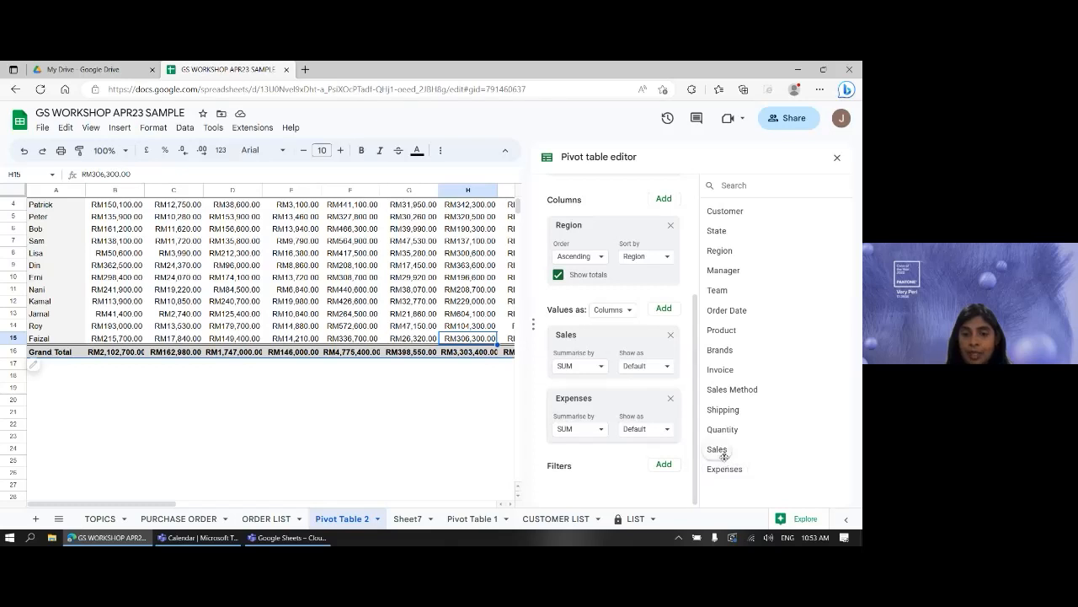
left_click_drag(717, 450, 589, 396)
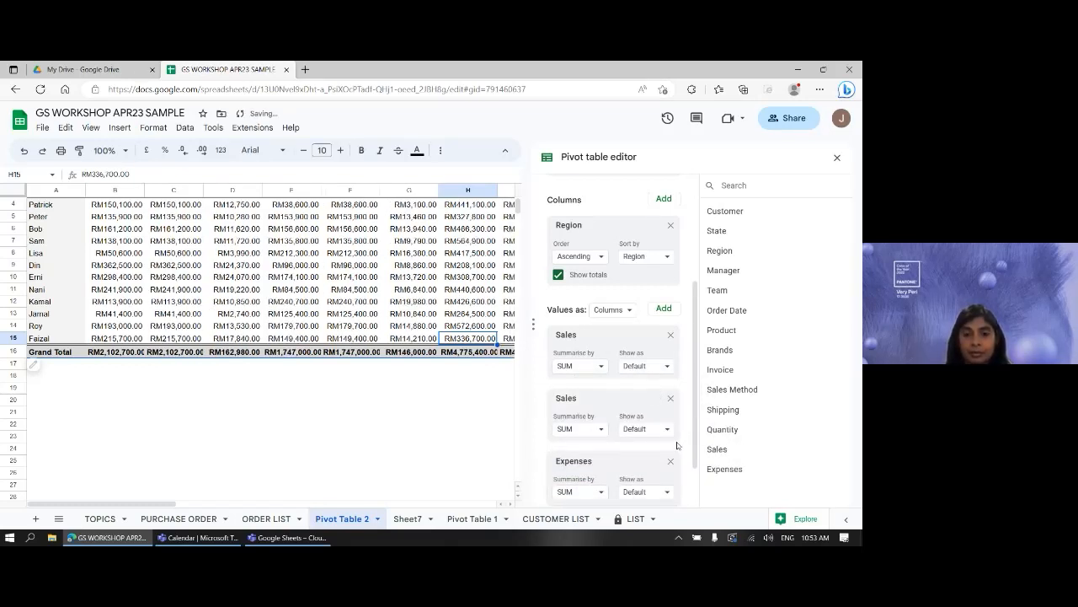
scroll(676, 438, "down", 1)
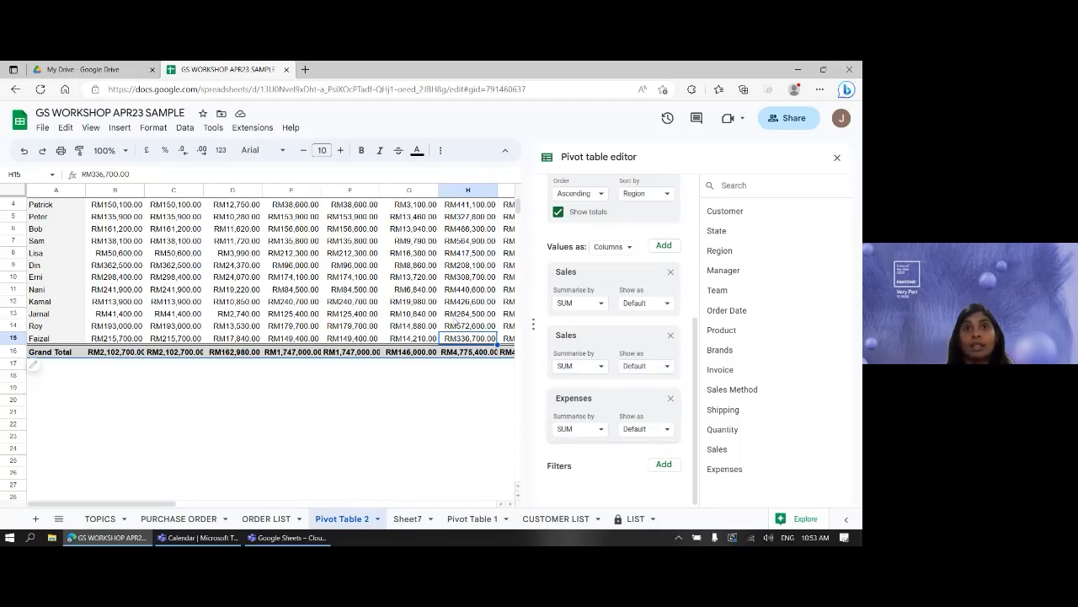
- Set the second SUM of Sales value to show as % of grand total
left_click(666, 369)
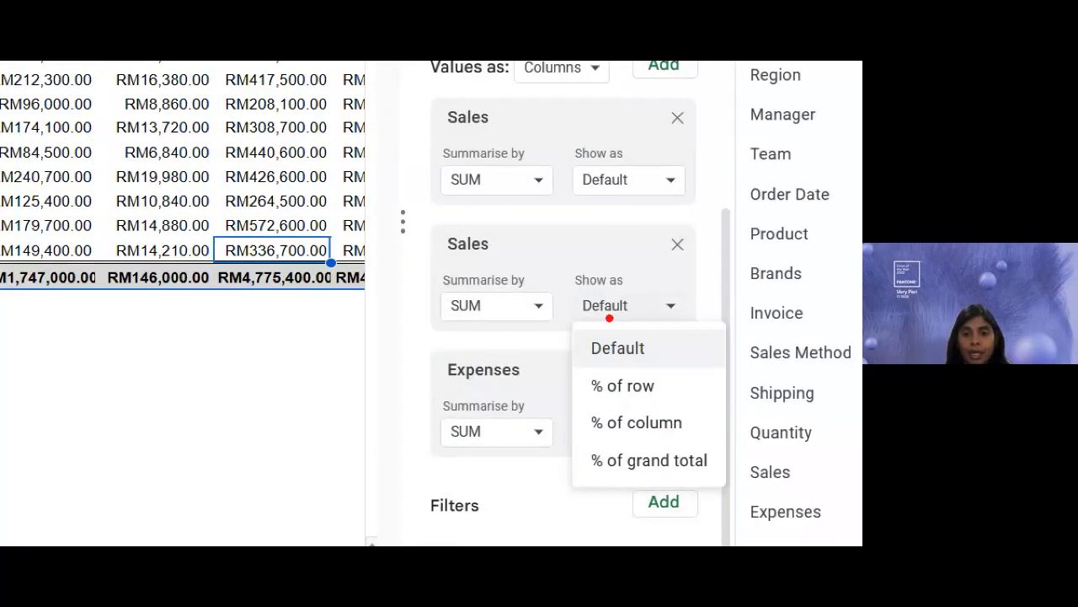
left_click_drag(580, 321, 634, 321)
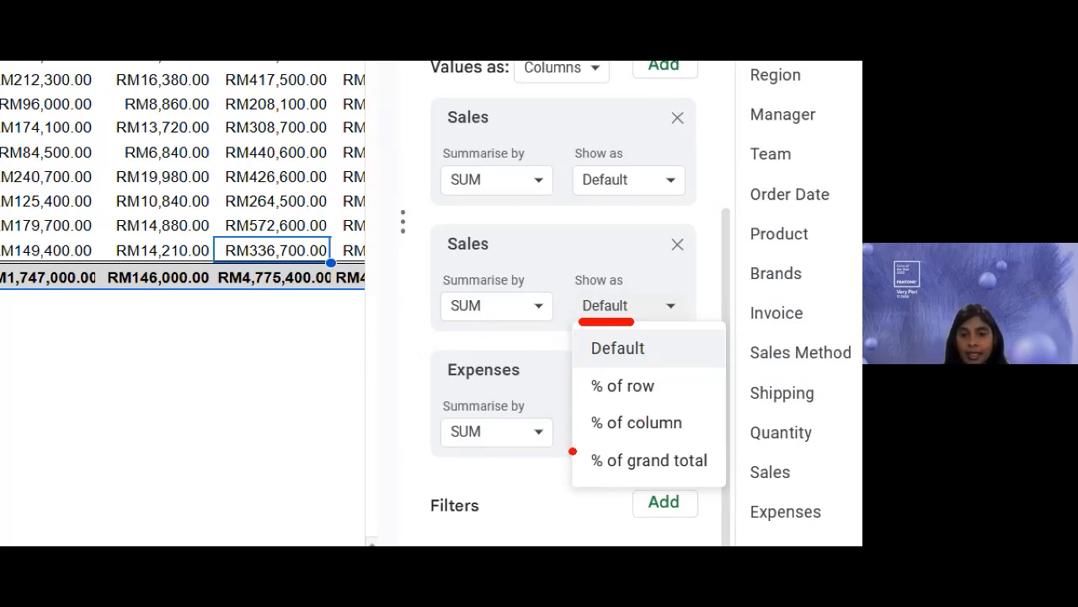
left_click(641, 305)
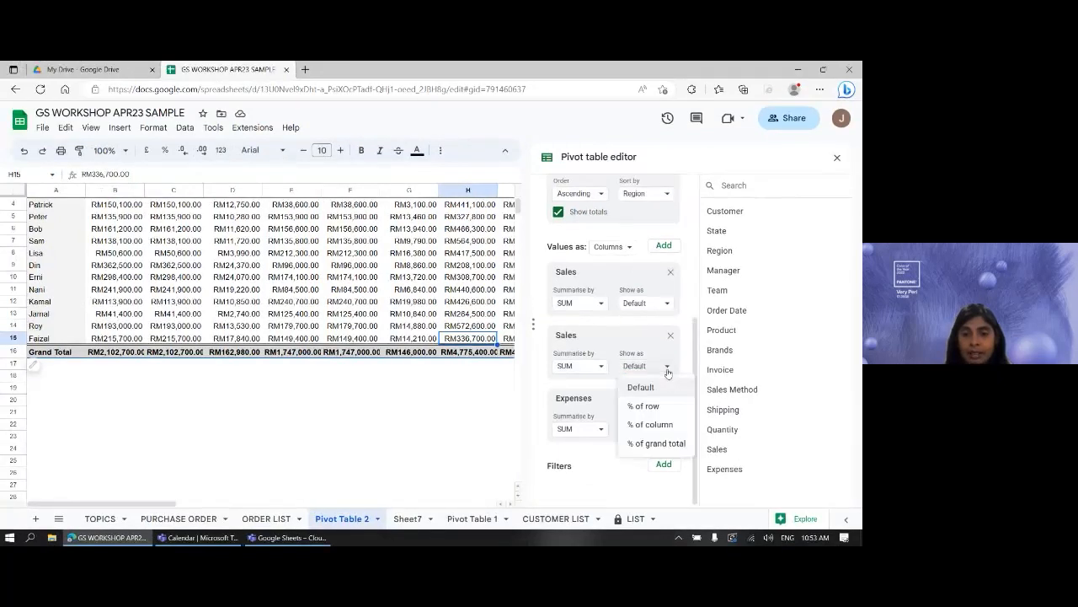
left_click(655, 442)
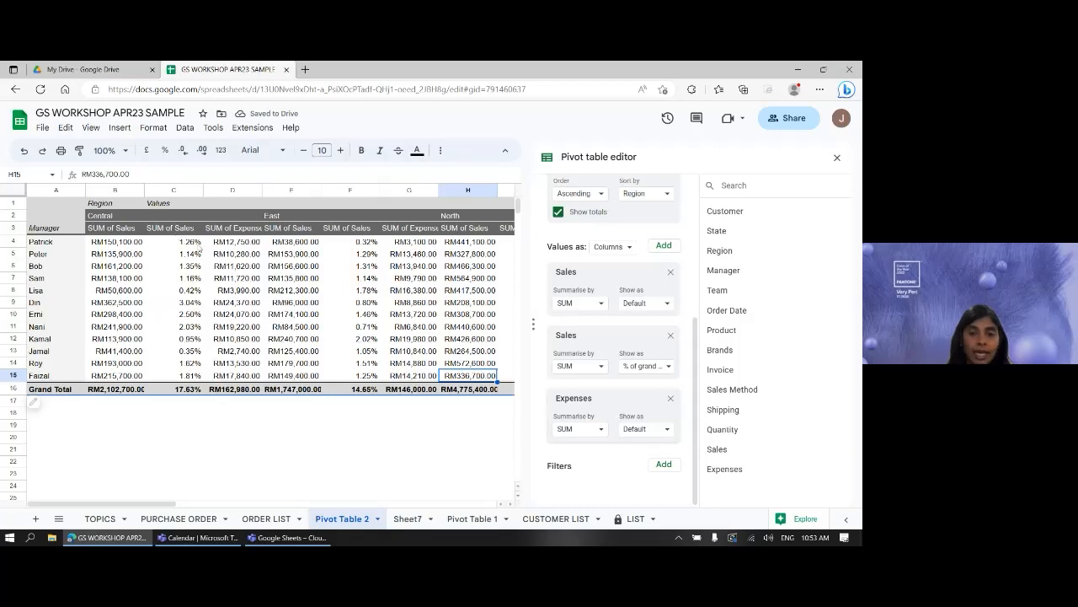
left_click_drag(160, 505, 382, 485)
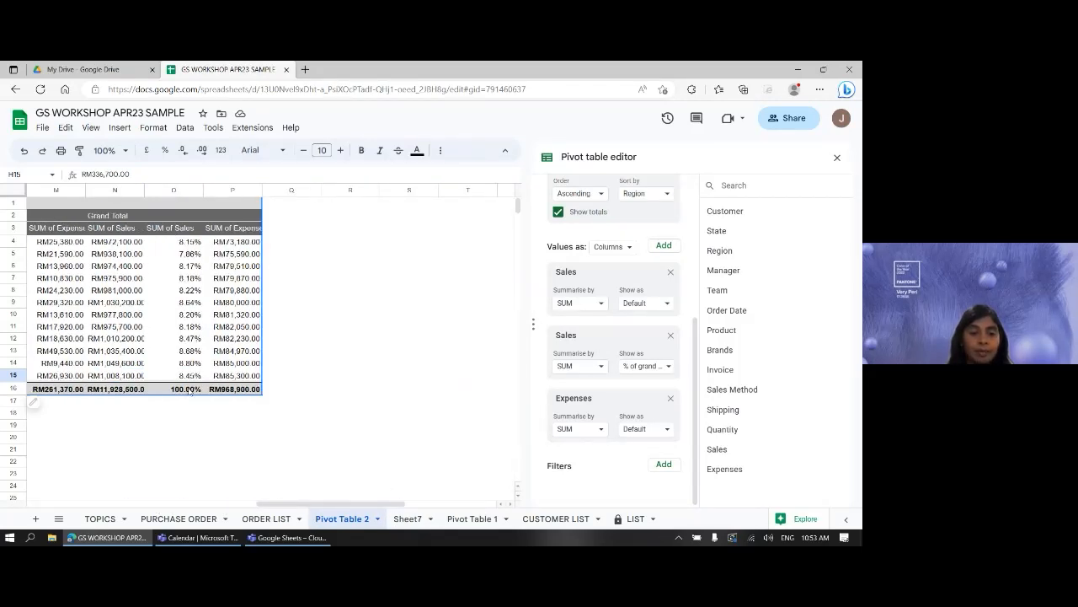
left_click_drag(376, 506, 120, 512)
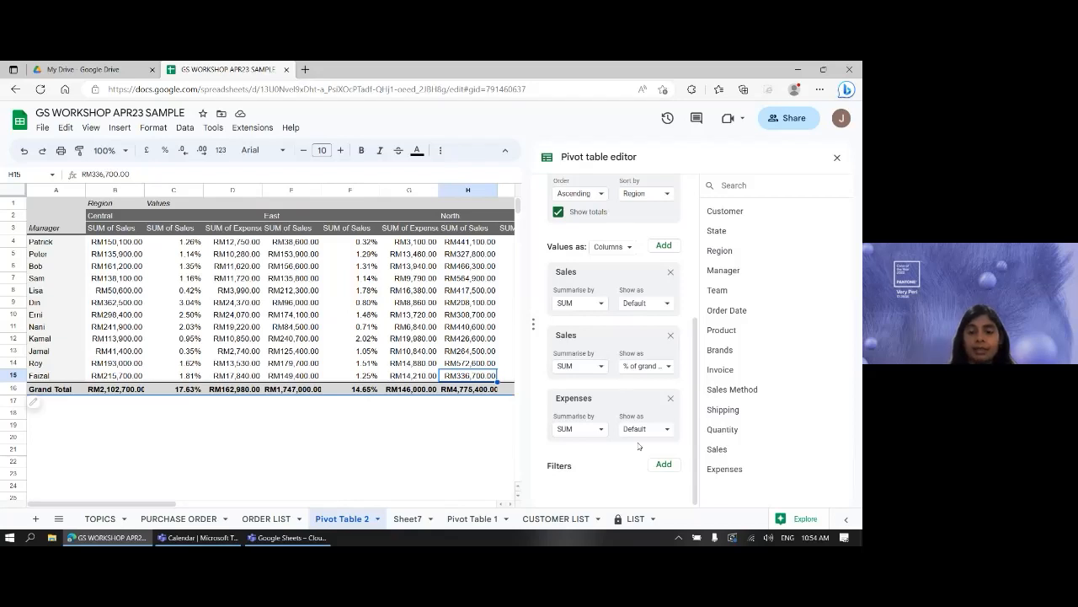
- Show the Expenses value as % of row, then change it to % of column
left_click(664, 432)
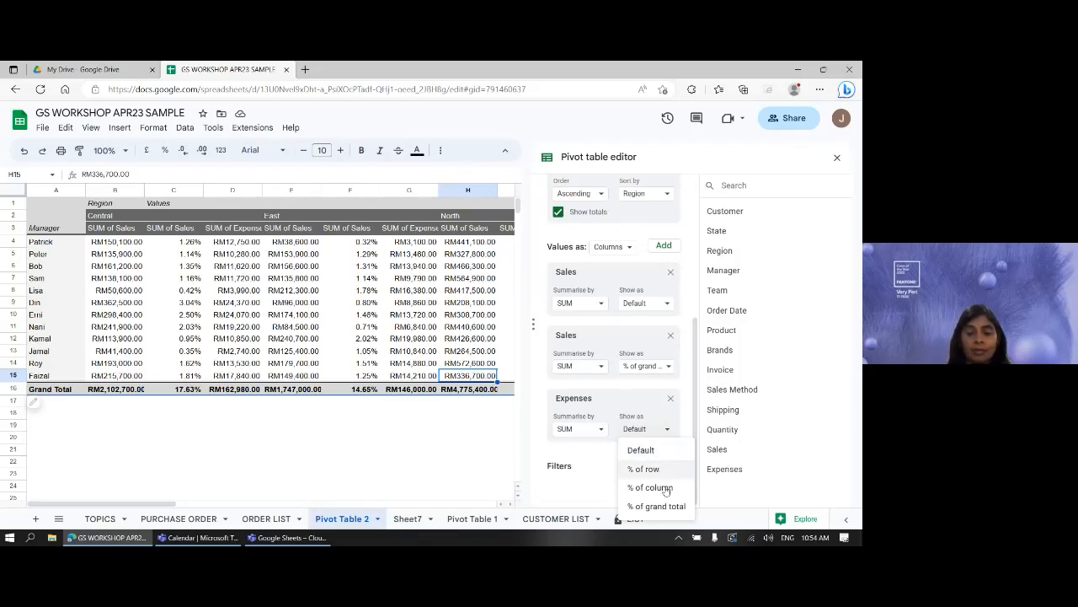
left_click(657, 470)
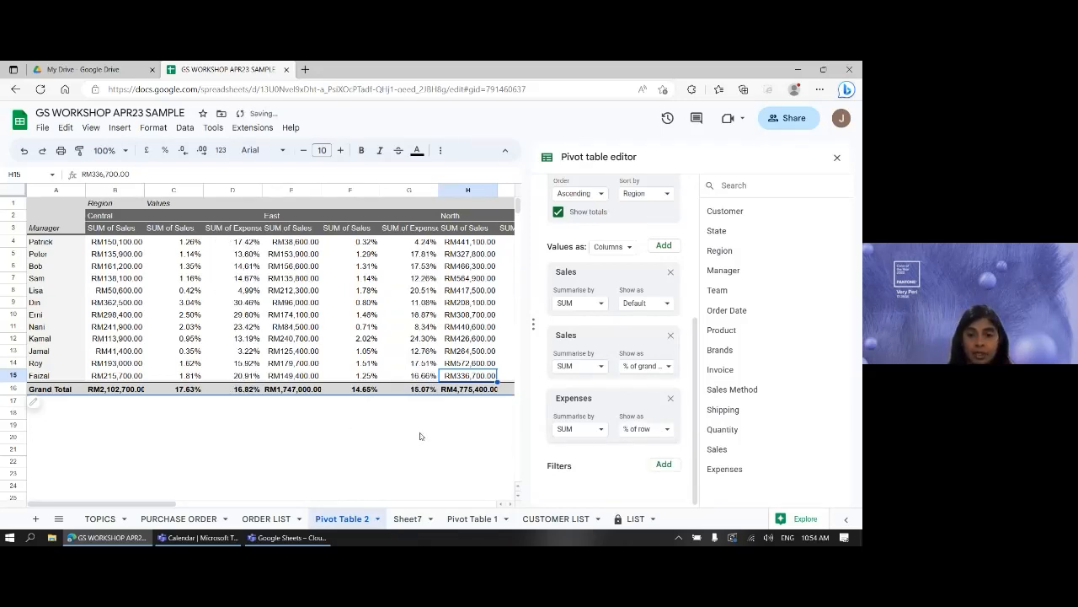
left_click(672, 432)
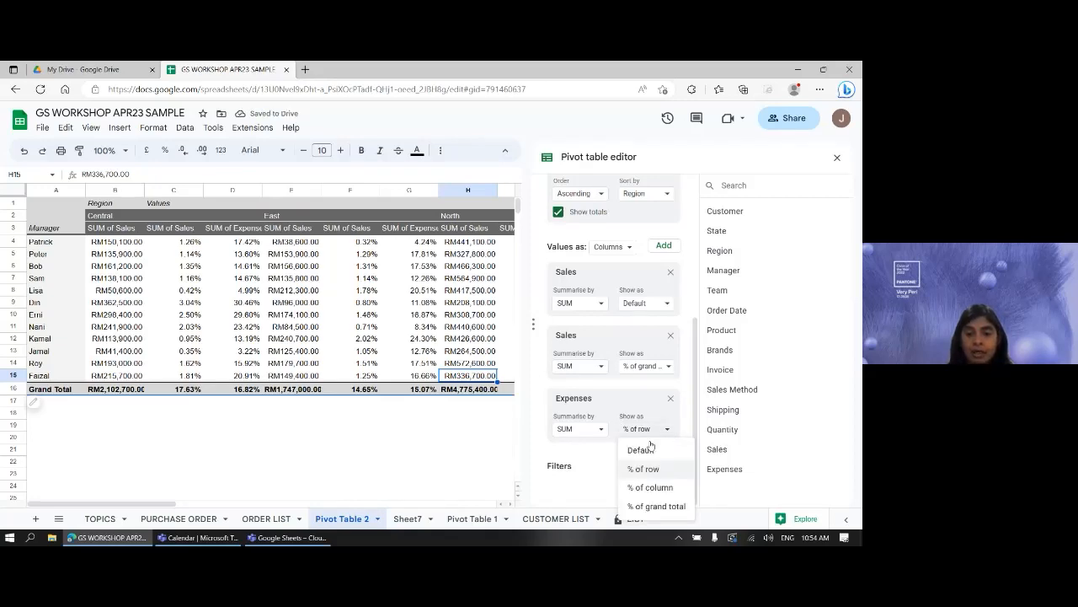
left_click(649, 487)
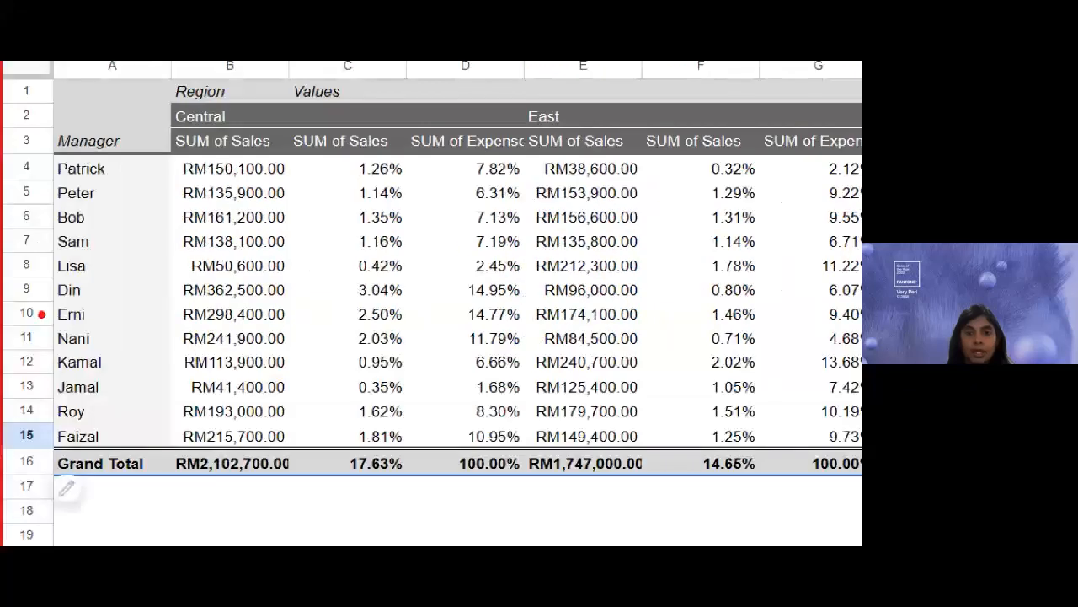
- Switch to the TOPICS sheet, where all six topics are ticked as complete
mouse_move(442, 159)
left_mouse_down()
mouse_move(539, 227)
mouse_move(536, 497)
mouse_move(525, 500)
left_mouse_up()
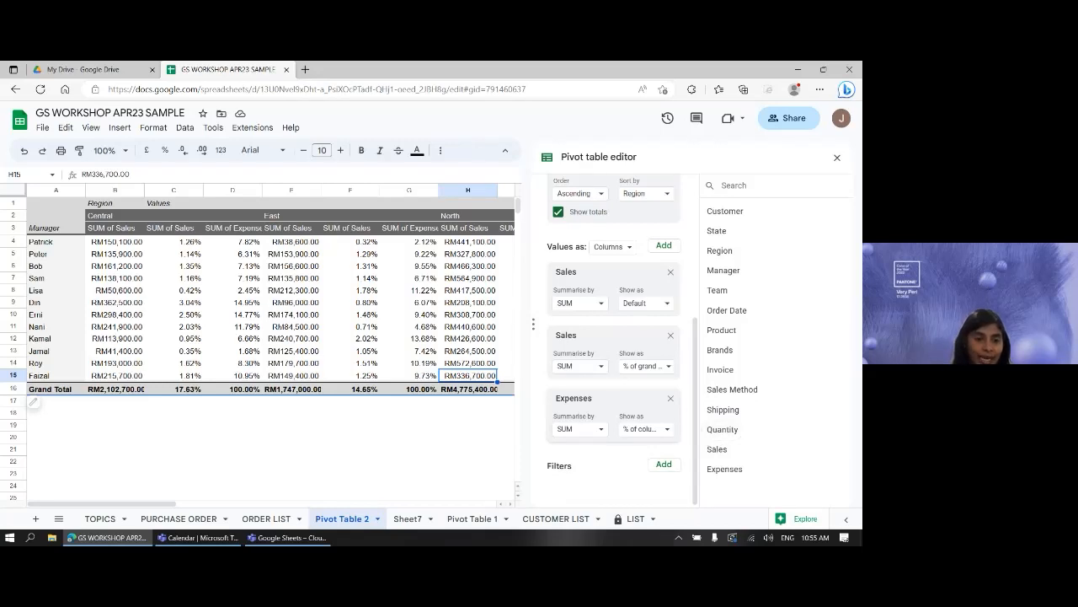
left_click(100, 518)
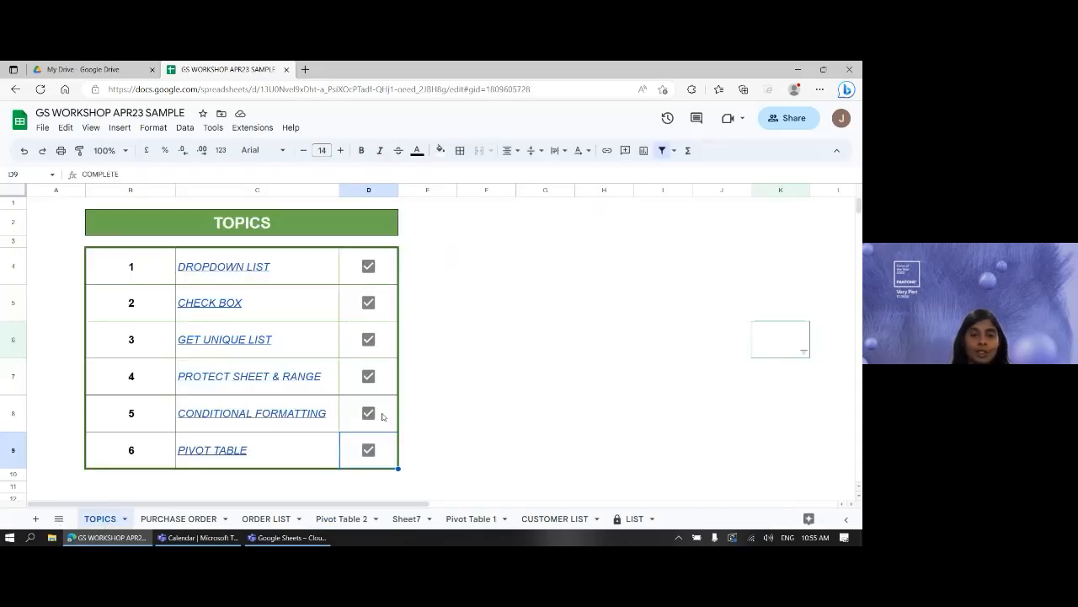
left_click(486, 302)
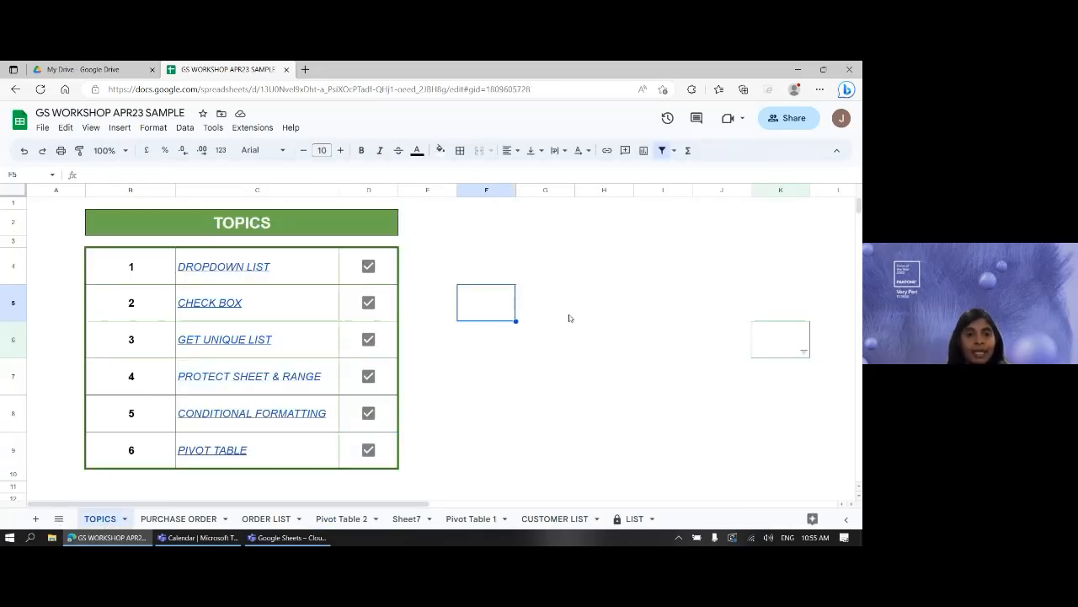
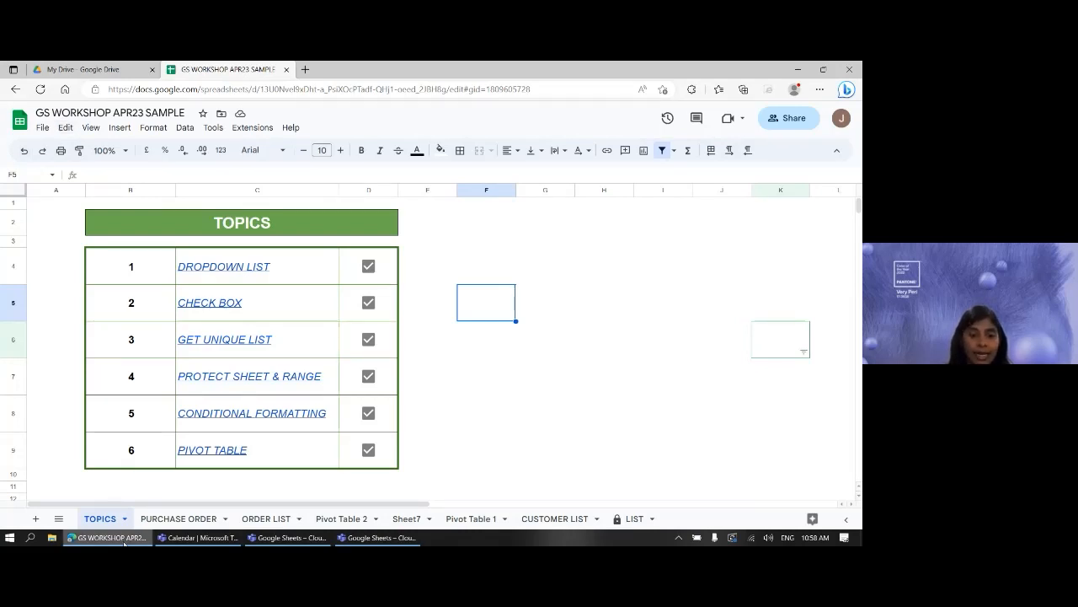
- Return to the GS WORKSHOP APR23 SAMPLE spreadsheet window and open its File menu
left_click(379, 538)
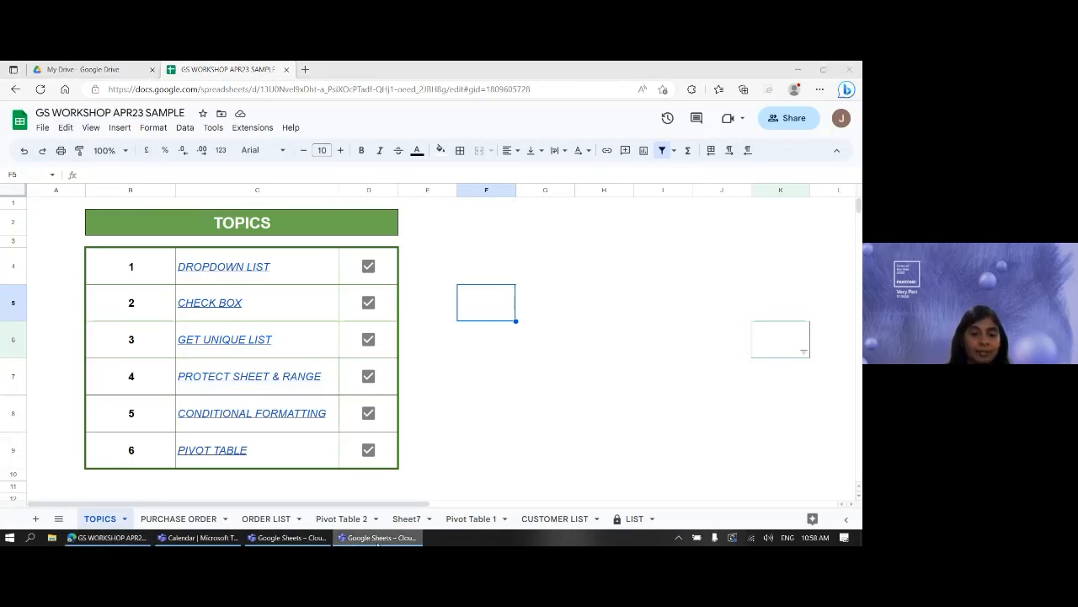
left_click(312, 538)
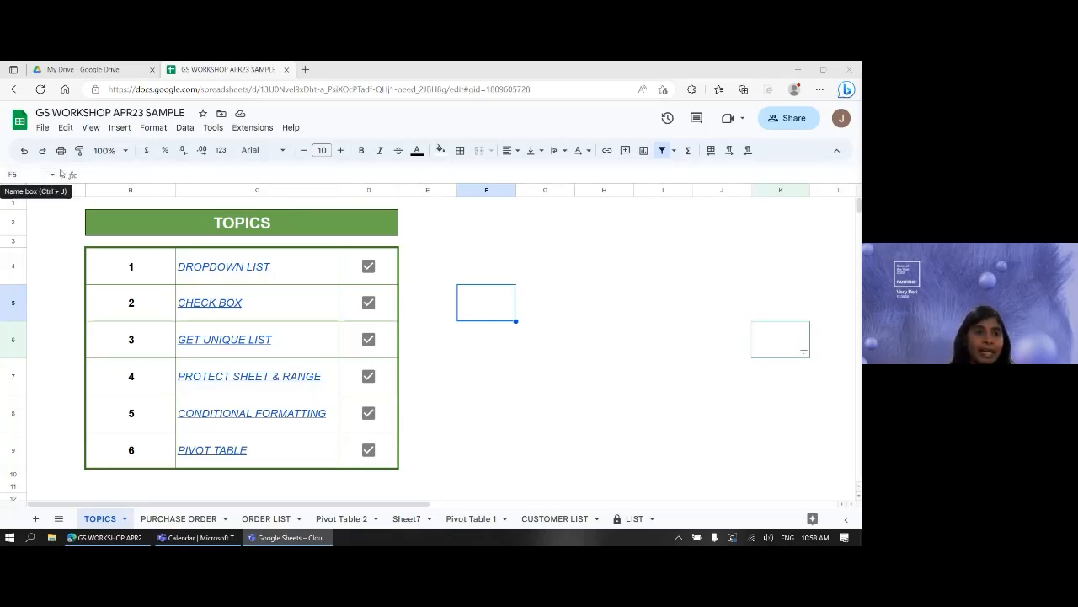
left_click(34, 128)
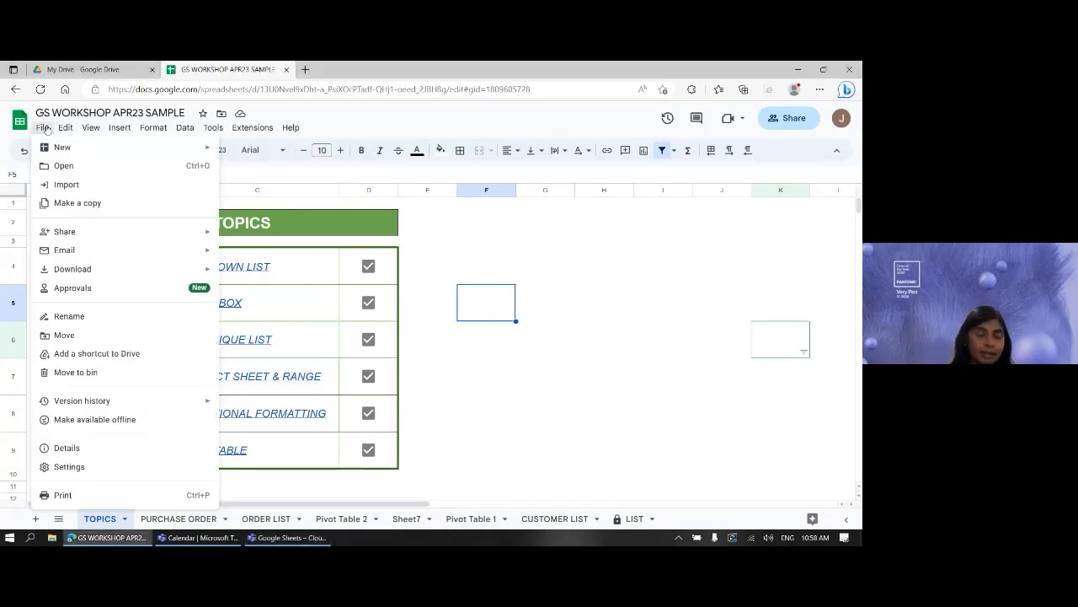
- Open See version history, listing the 10:53, 01:25 and 00:35 versions from 5 April
mouse_move(82, 407)
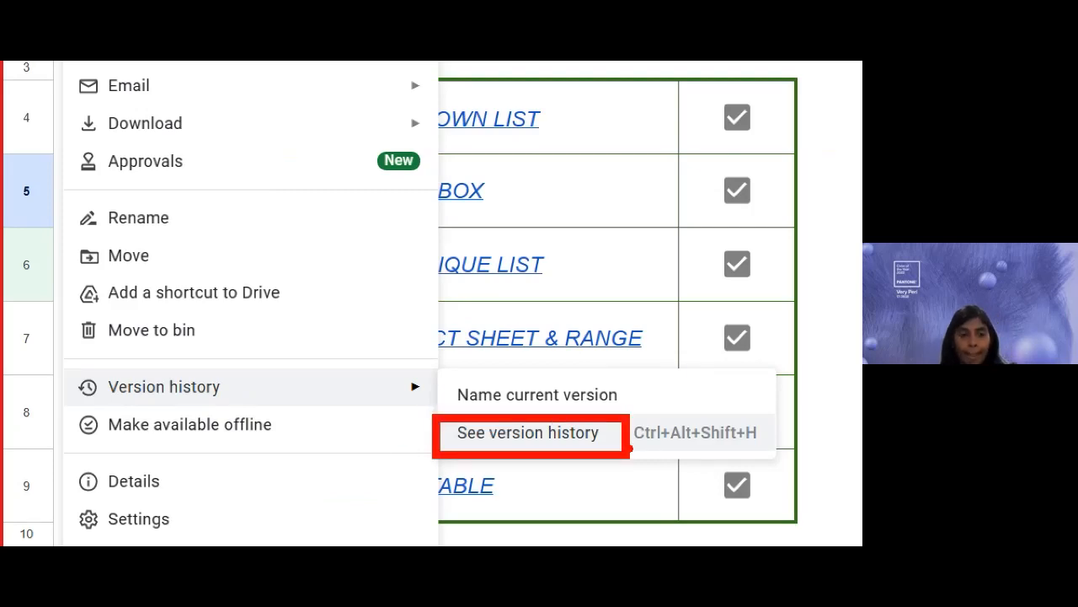
key("Escape")
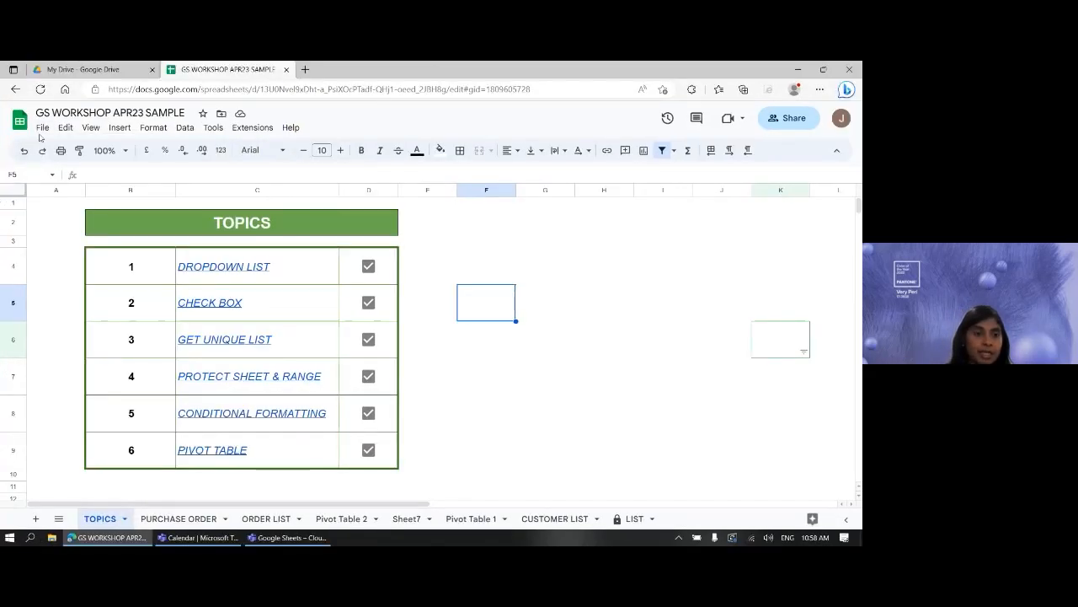
left_click(41, 128)
mouse_move(88, 401)
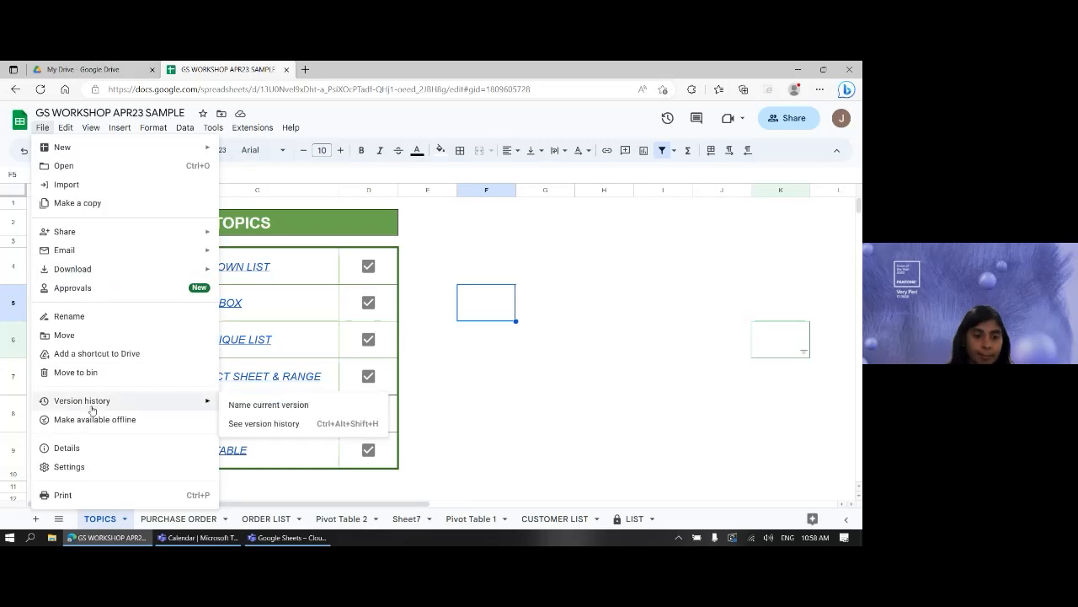
left_click(256, 424)
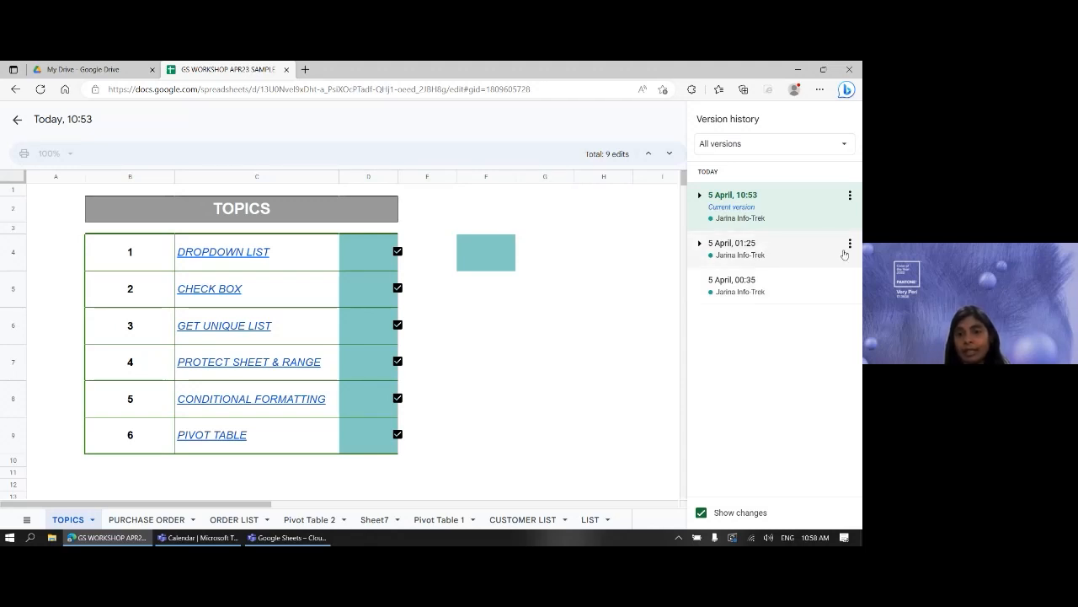
- Preview the 5 April 01:25 version and choose Make a copy from its menu
left_click(850, 244)
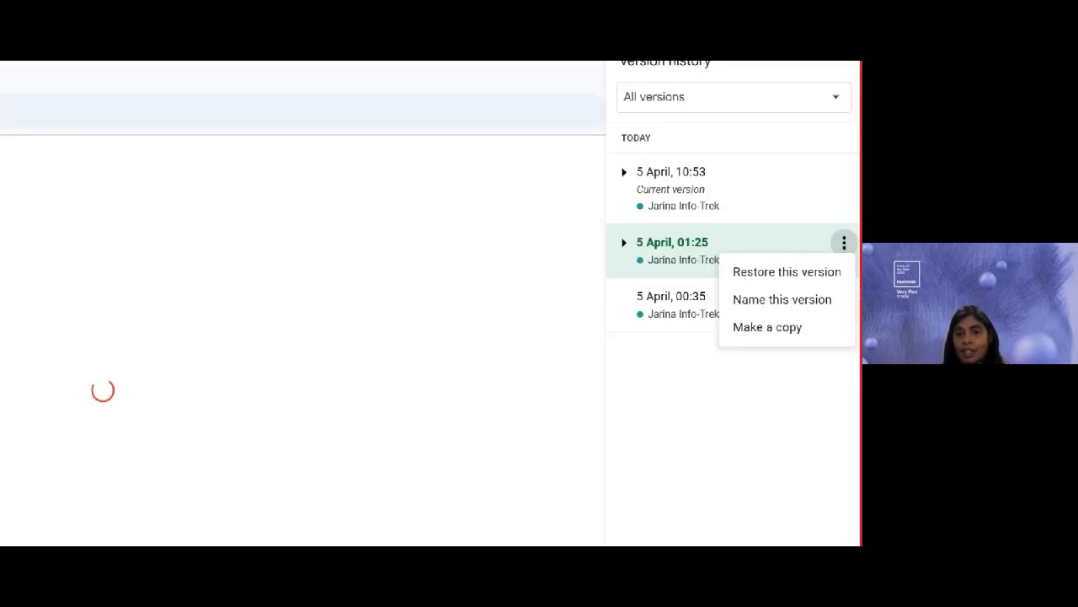
left_click_drag(631, 276, 723, 275)
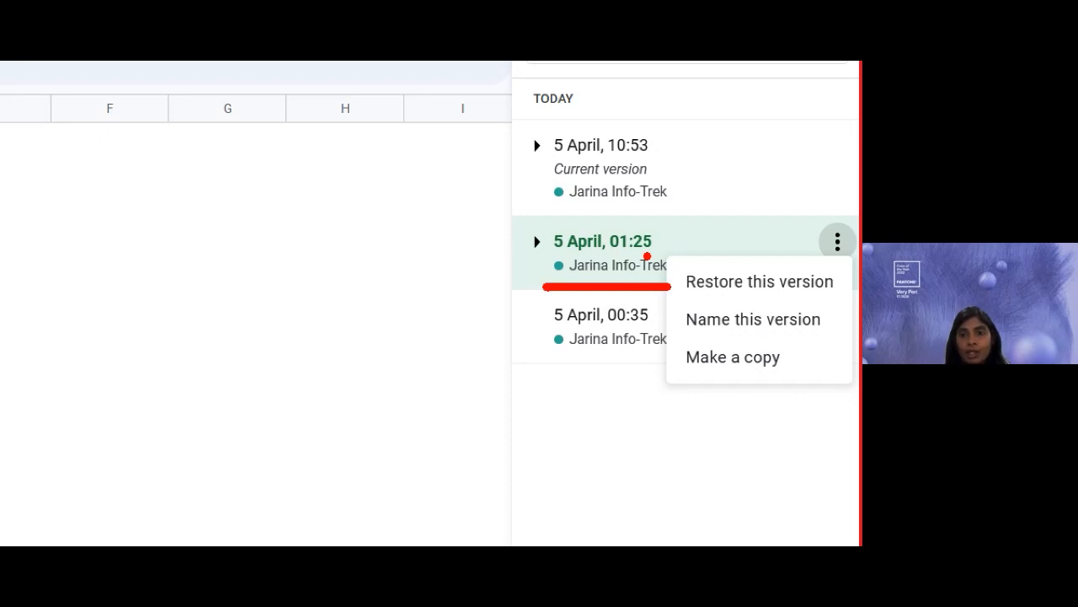
mouse_move(831, 262)
left_mouse_down()
mouse_move(816, 244)
mouse_move(841, 215)
mouse_move(840, 263)
left_mouse_up()
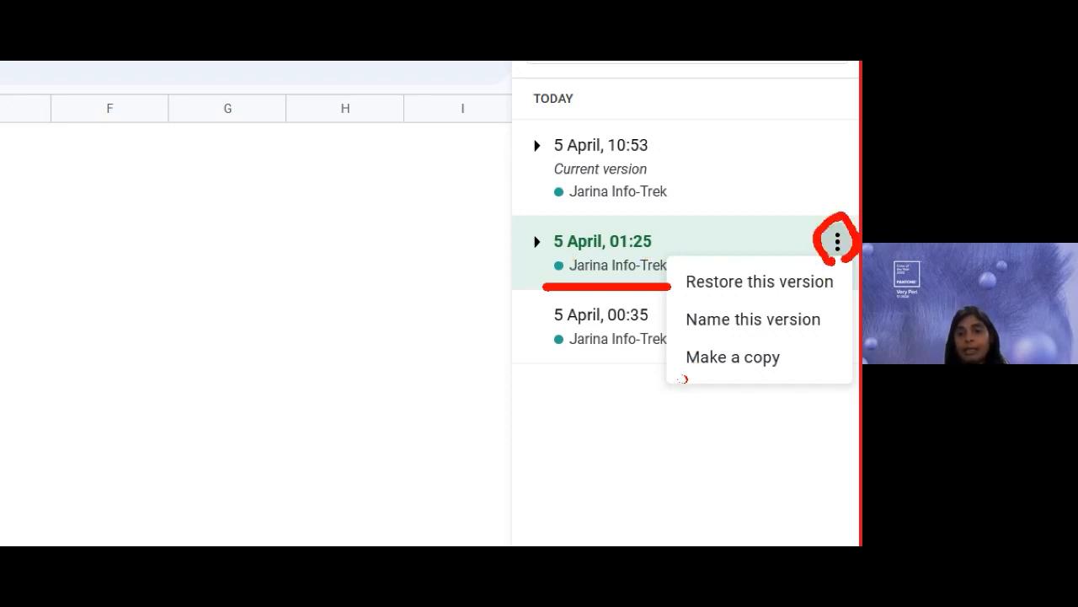
left_click_drag(684, 379, 768, 378)
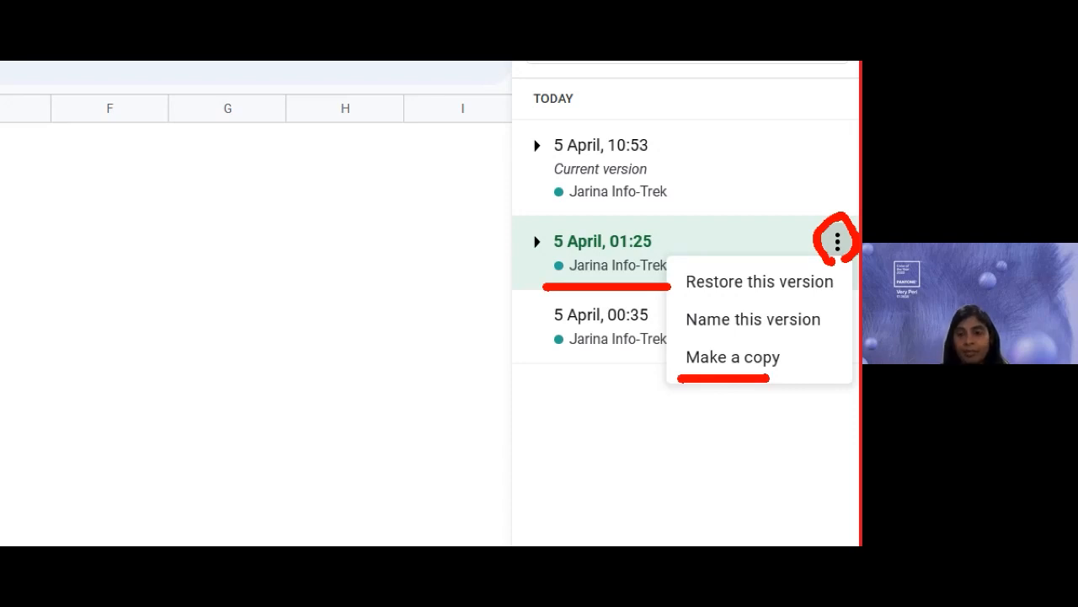
left_click(837, 242)
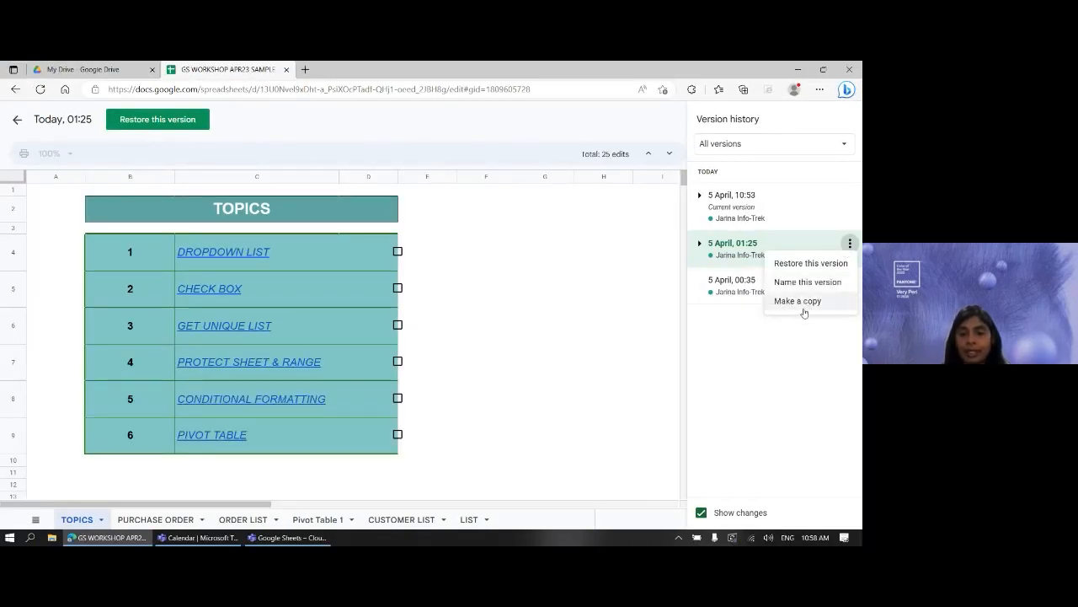
left_click(800, 300)
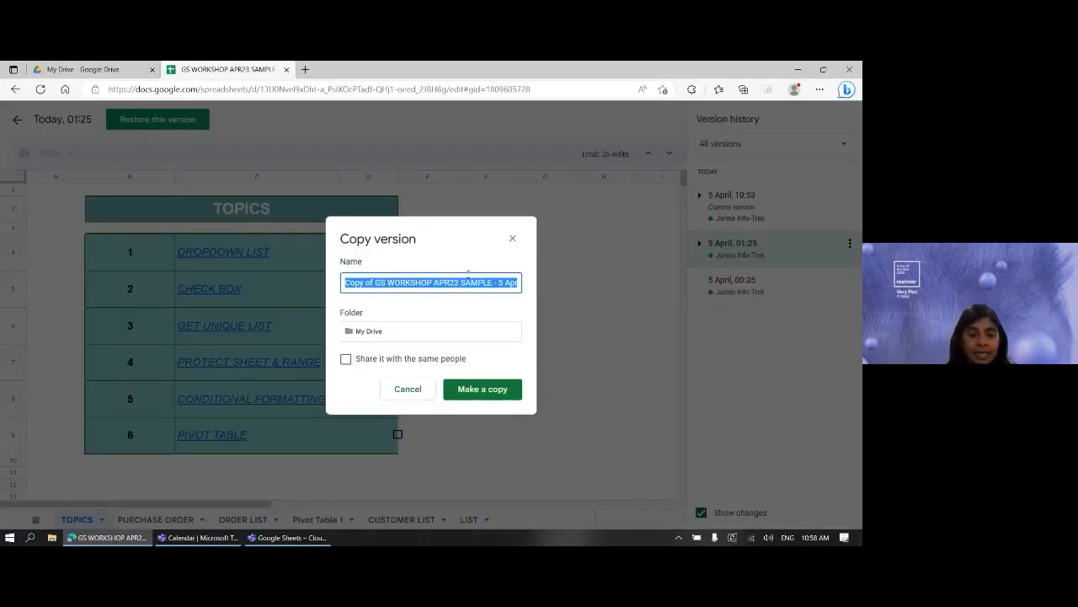
- Name the copy DEMO OLD
type("DEMO ")
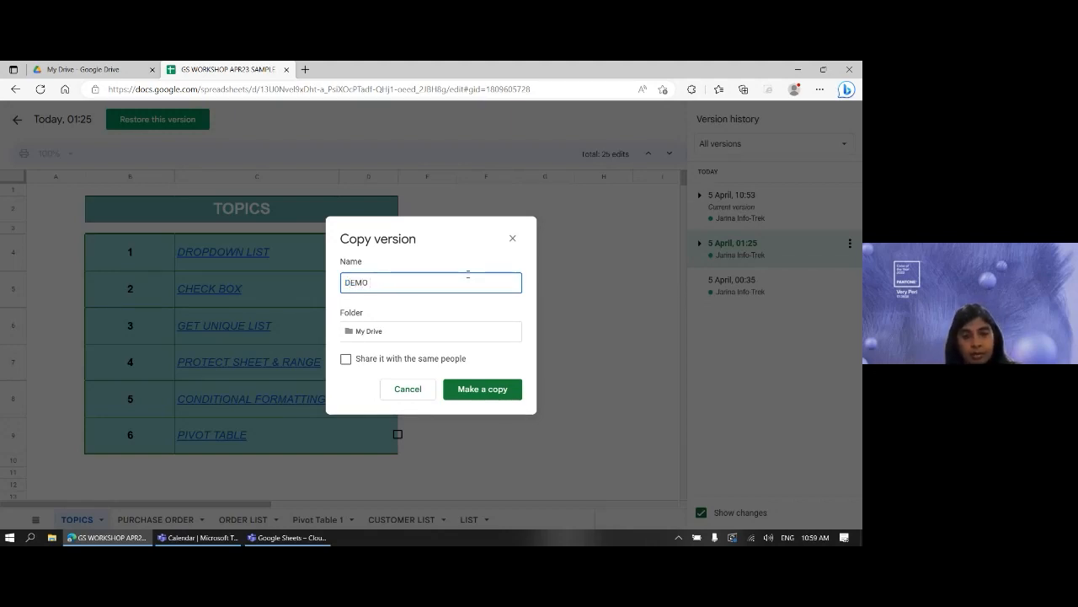
type("V")
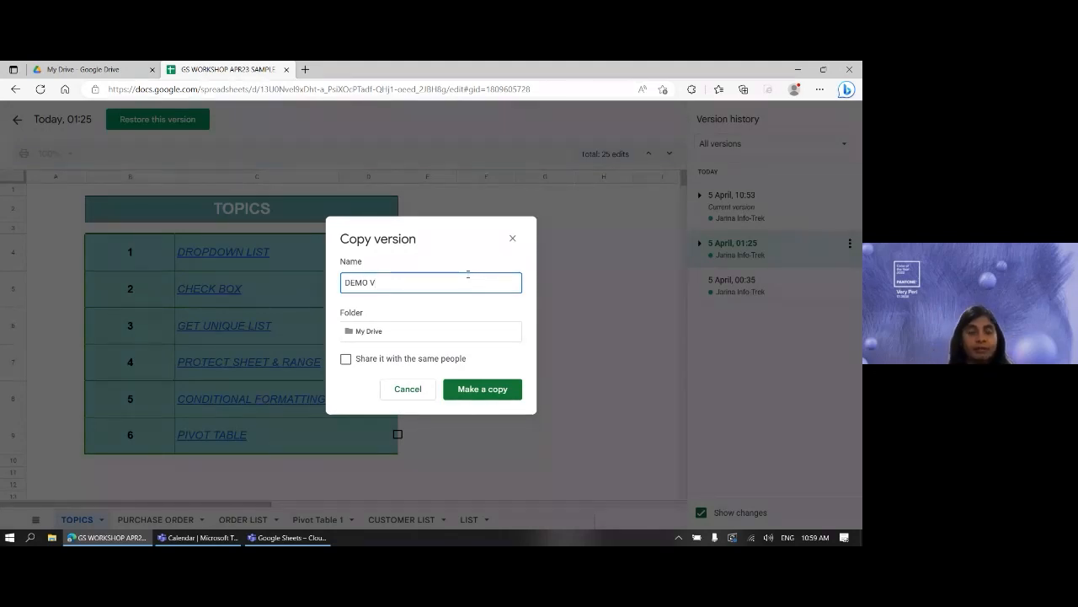
key("BackSpace")
type("OLD")
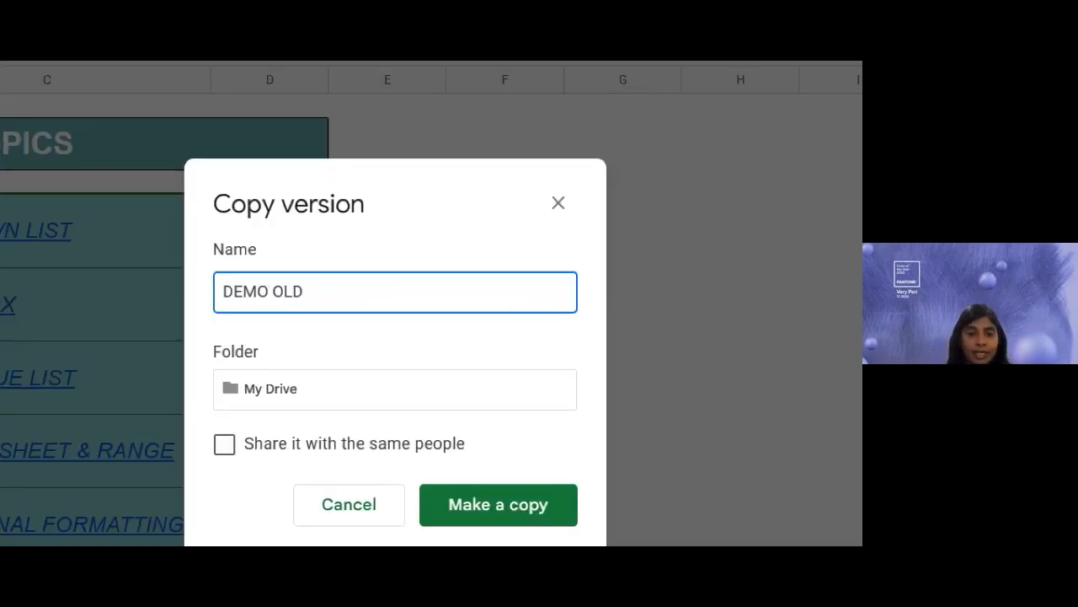
left_click_drag(240, 318, 319, 319)
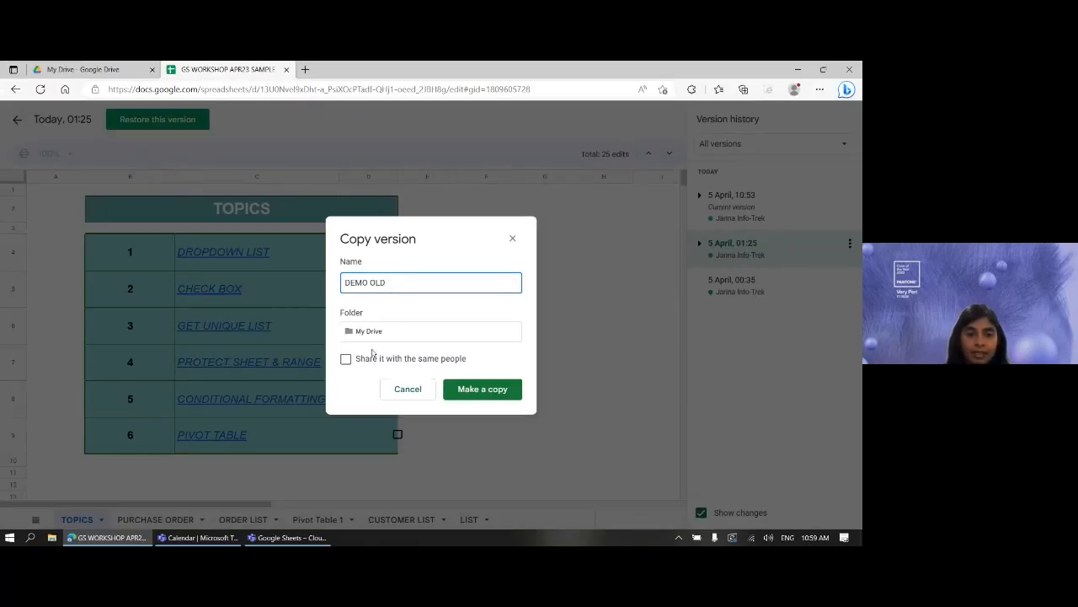
- Set the copy's folder to GSHEET in My Drive and create it
left_click(298, 391)
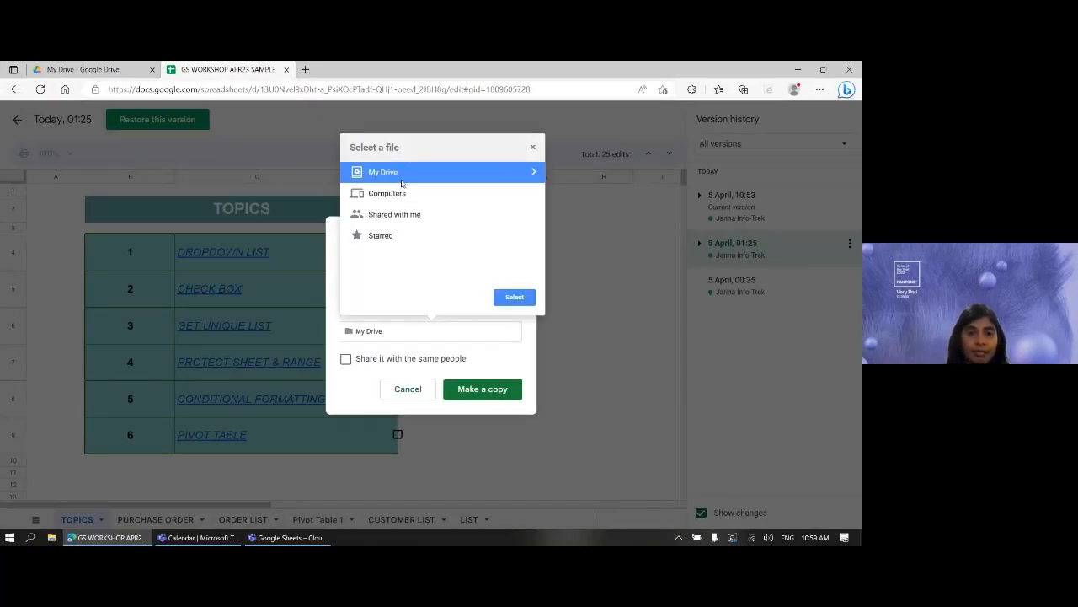
double_click(383, 172)
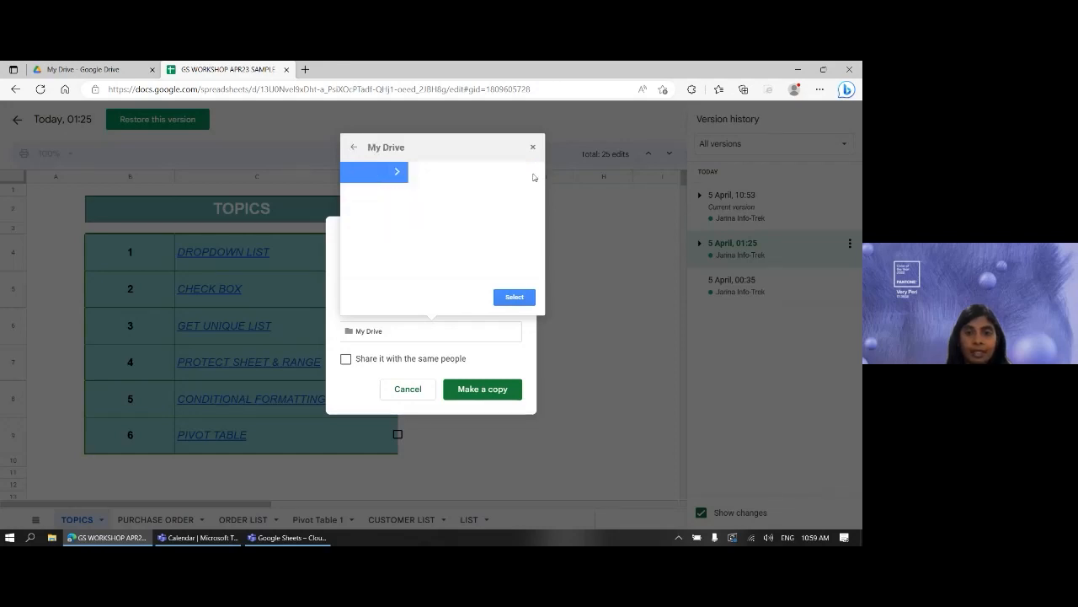
left_click(382, 173)
left_click(514, 296)
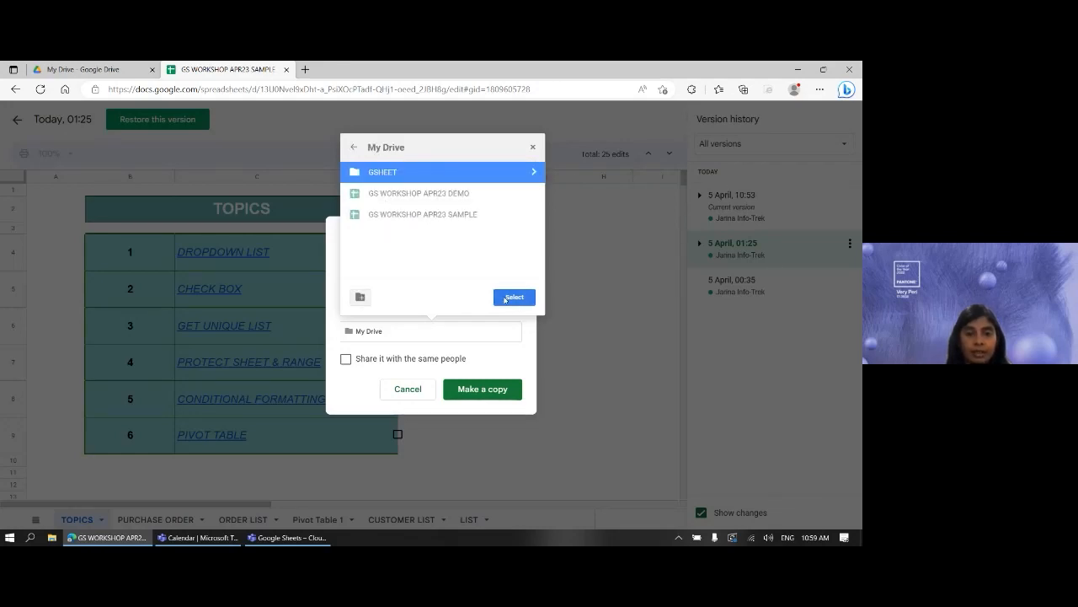
left_click(482, 389)
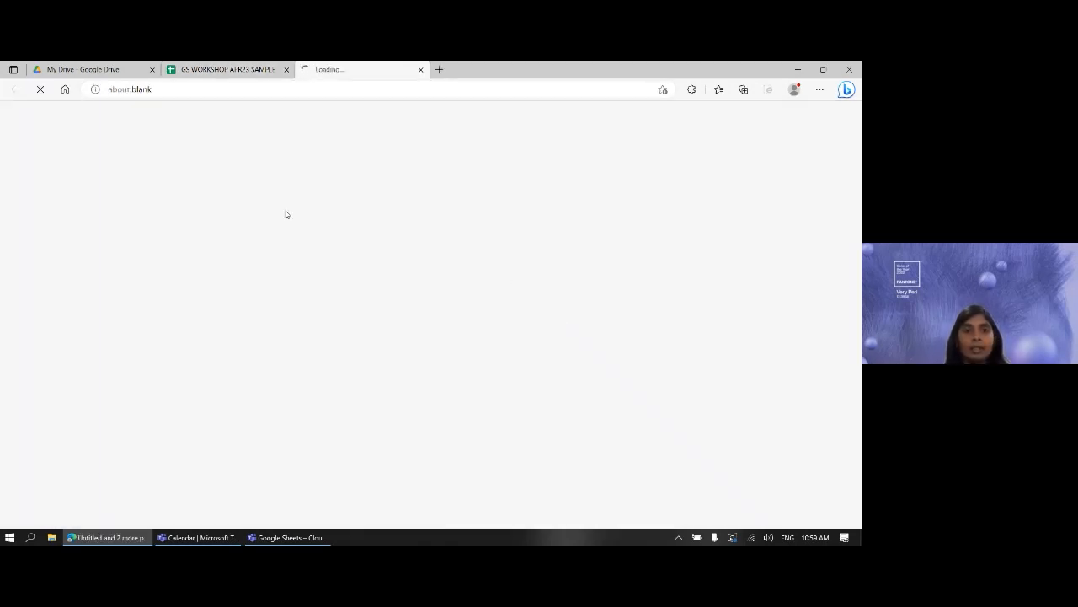
- Switch back to the GS WORKSHOP APR23 SAMPLE tab showing the 01:25 version preview
left_click(248, 70)
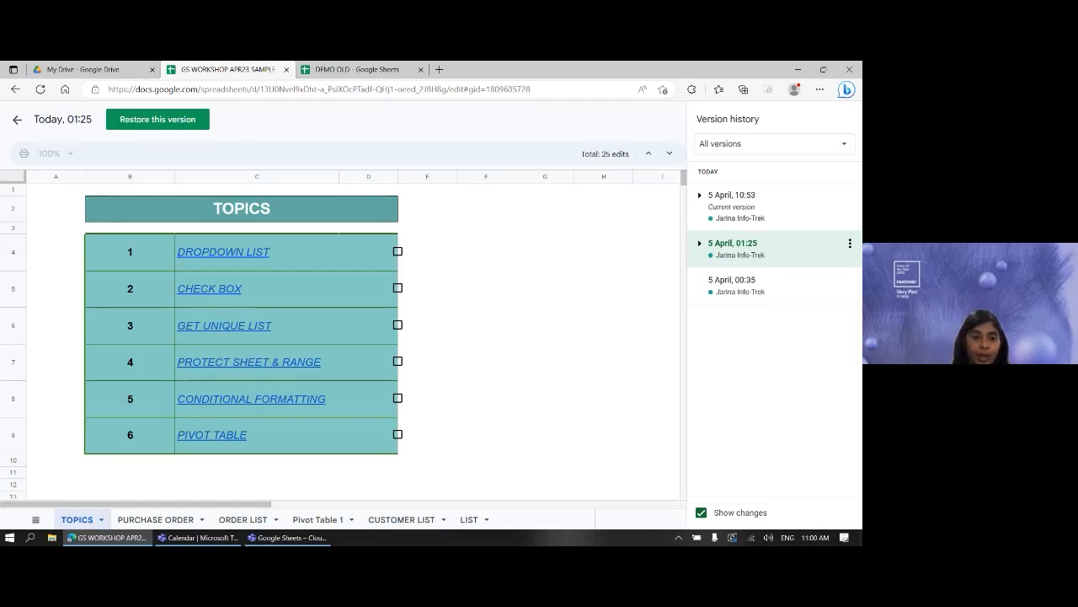
- View the 01:25 version's PURCHASE ORDER sheet with Show changes turned off
left_click(154, 519)
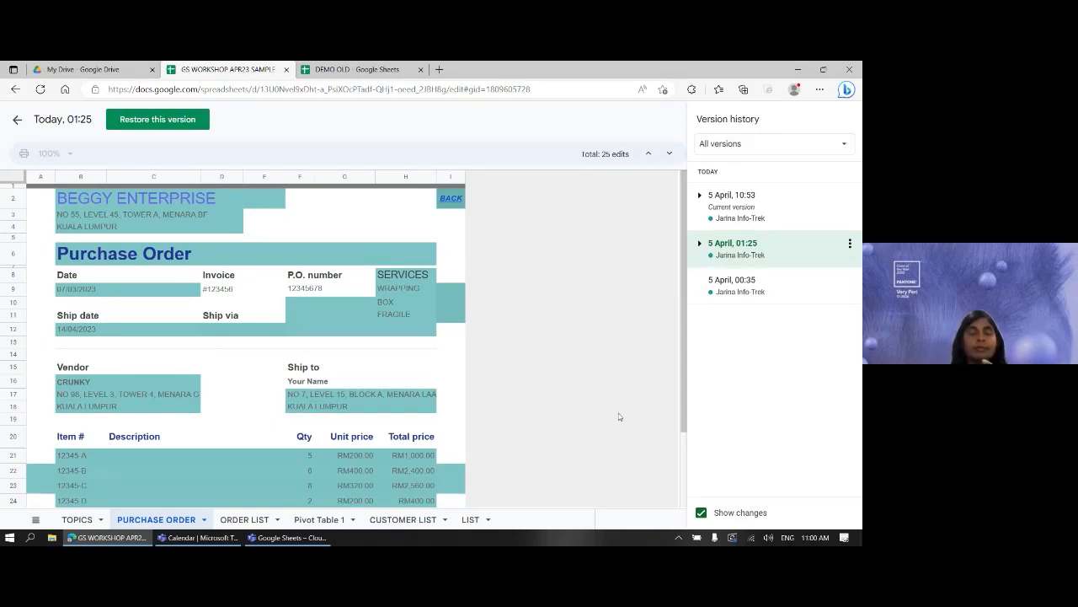
left_click(701, 513)
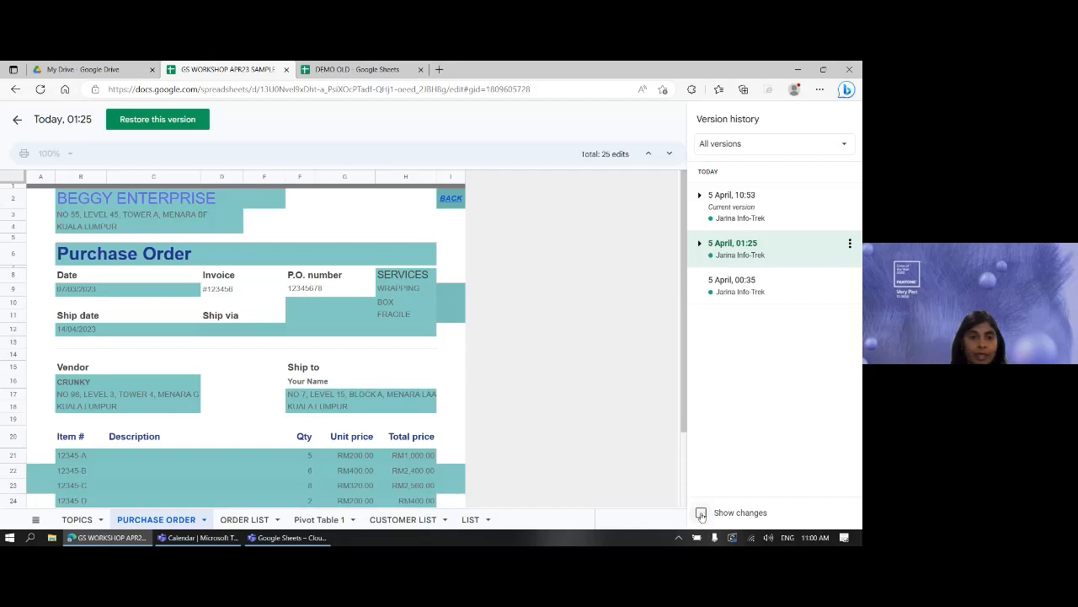
scroll(231, 366, "down", 2)
scroll(262, 329, "up", 2)
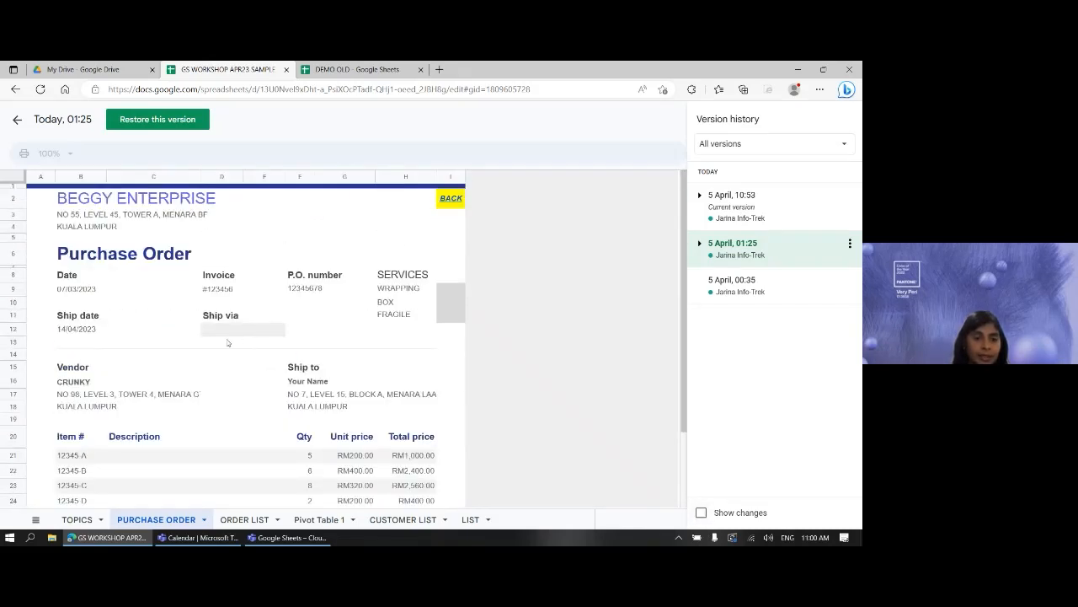
- Check DEMO OLD's PURCHASE ORDER sheet at Ship via D12:E12, then re-enable Show changes in the original
left_click(354, 69)
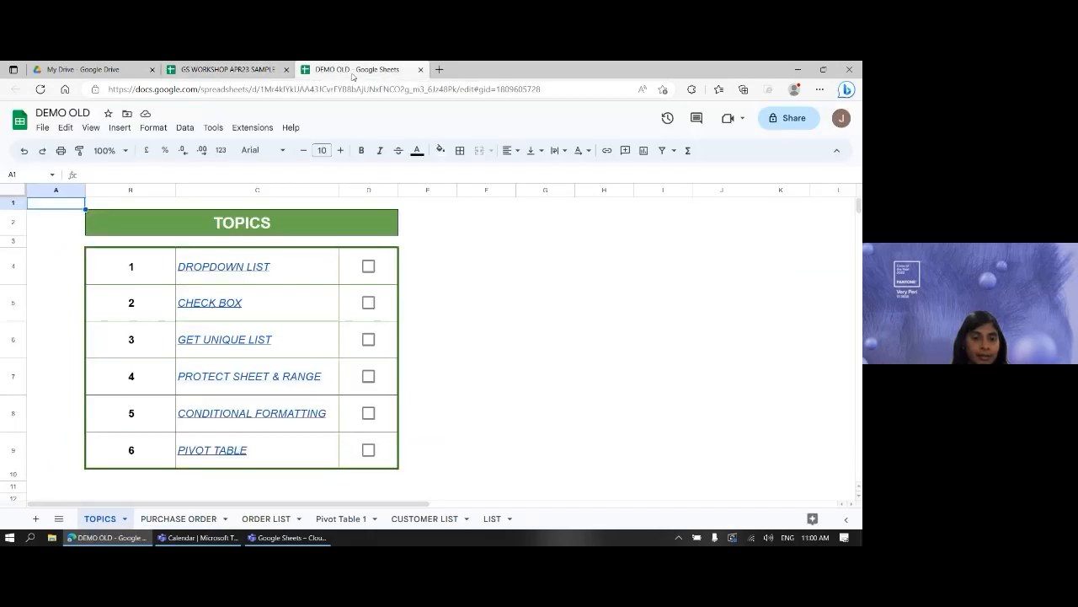
left_click(179, 518)
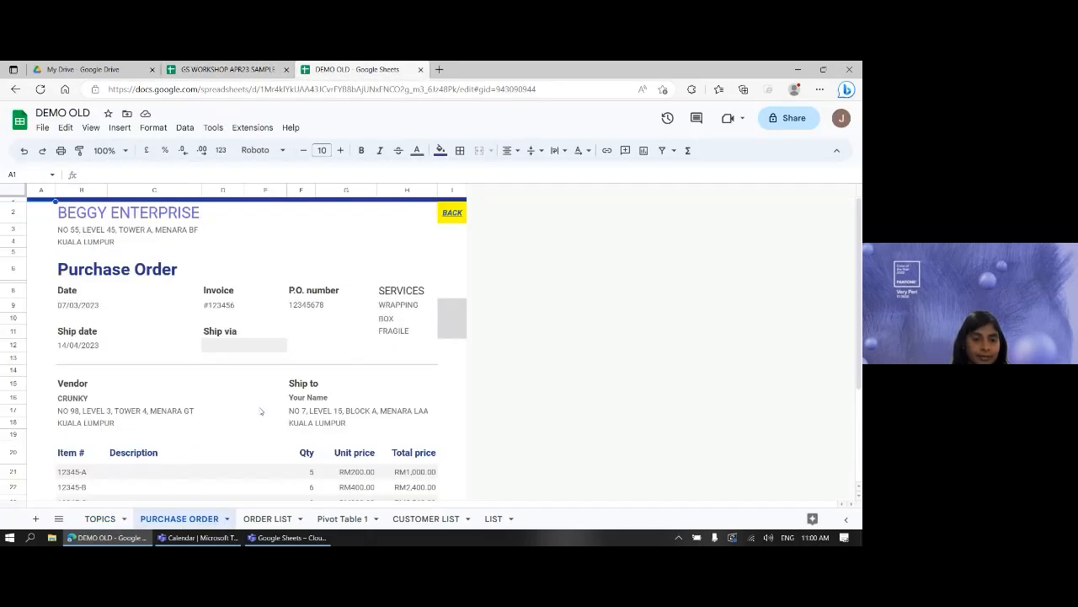
scroll(261, 388, "down", 2)
left_click(236, 263)
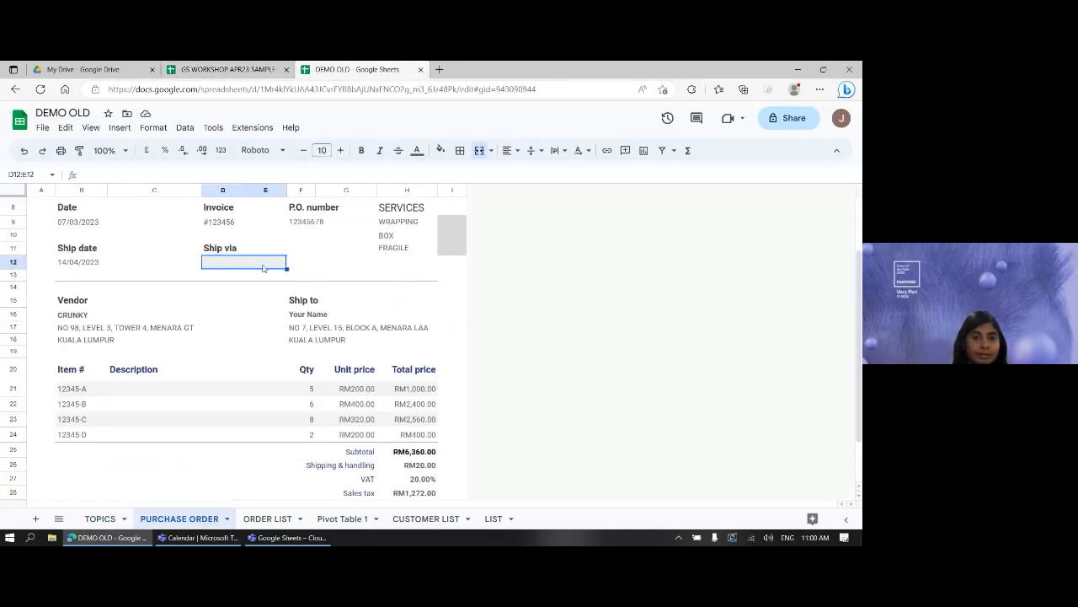
left_click(227, 69)
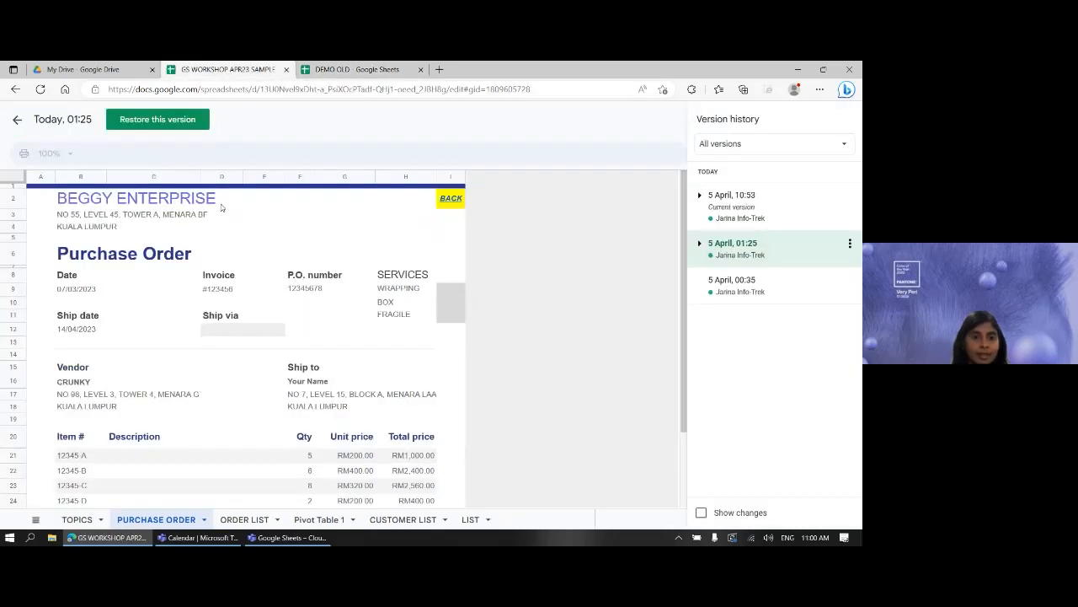
left_click(701, 512)
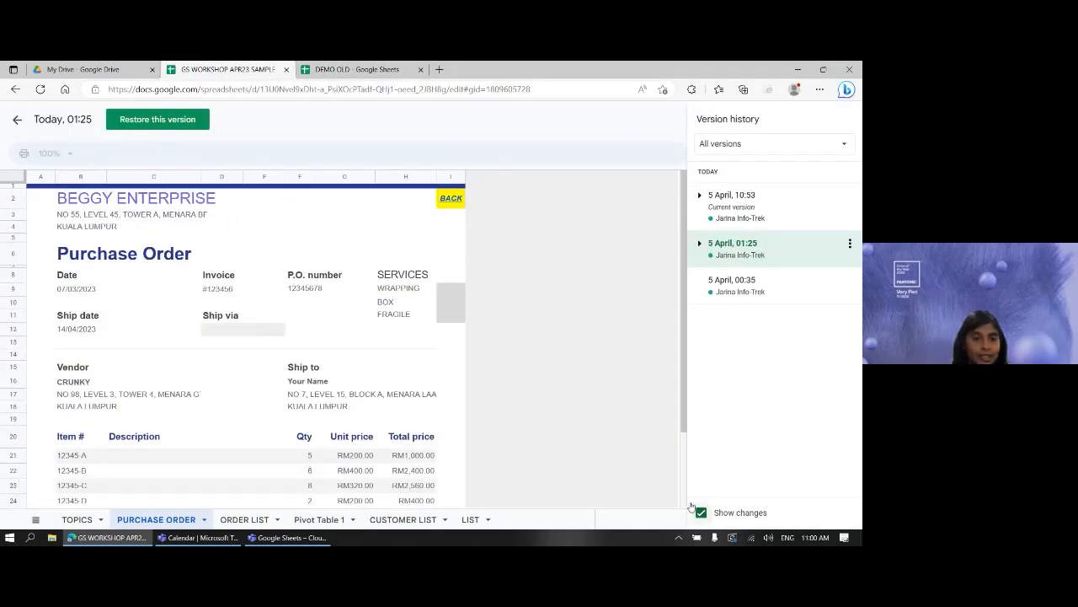